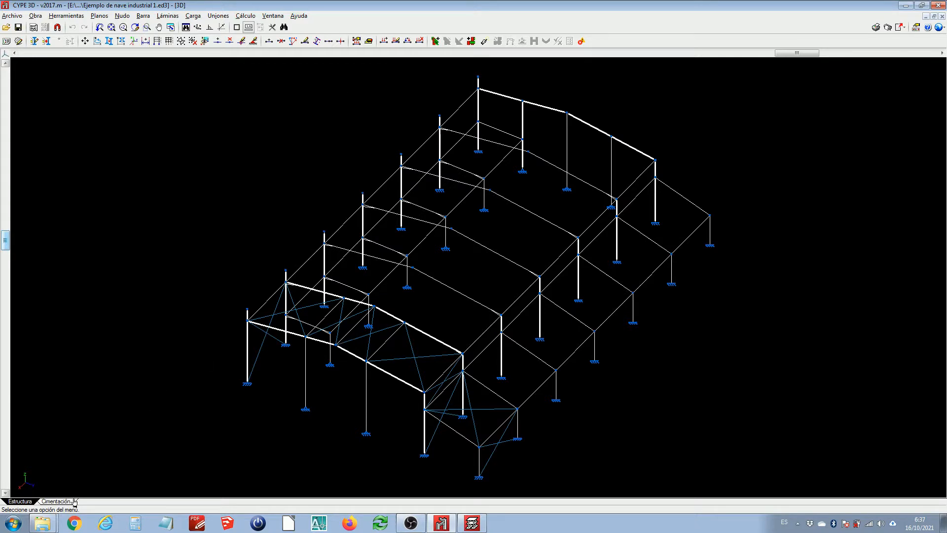
# Check the foundation plan and return to the structure view
pyautogui.moveTo(366, 358); pyautogui.dragTo(345, 318, button='middle')
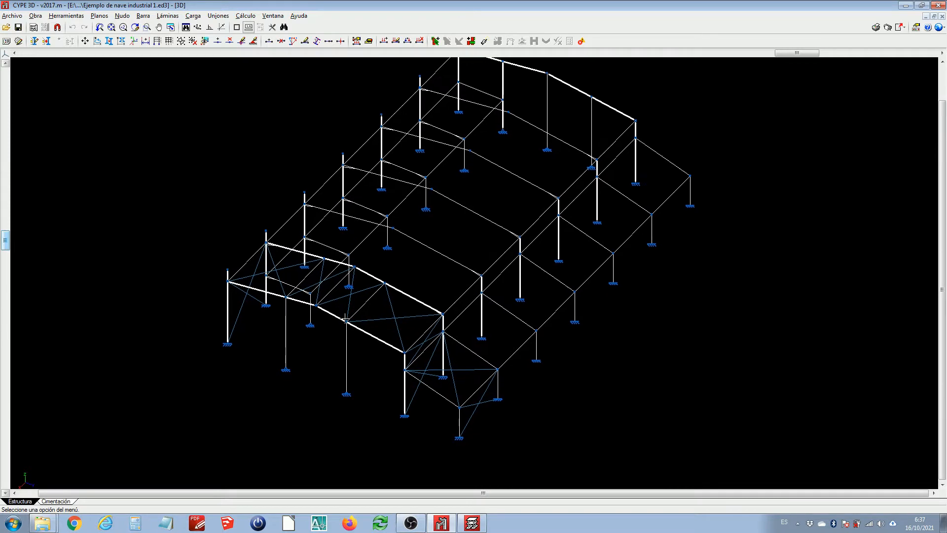
pyautogui.click(56, 502)
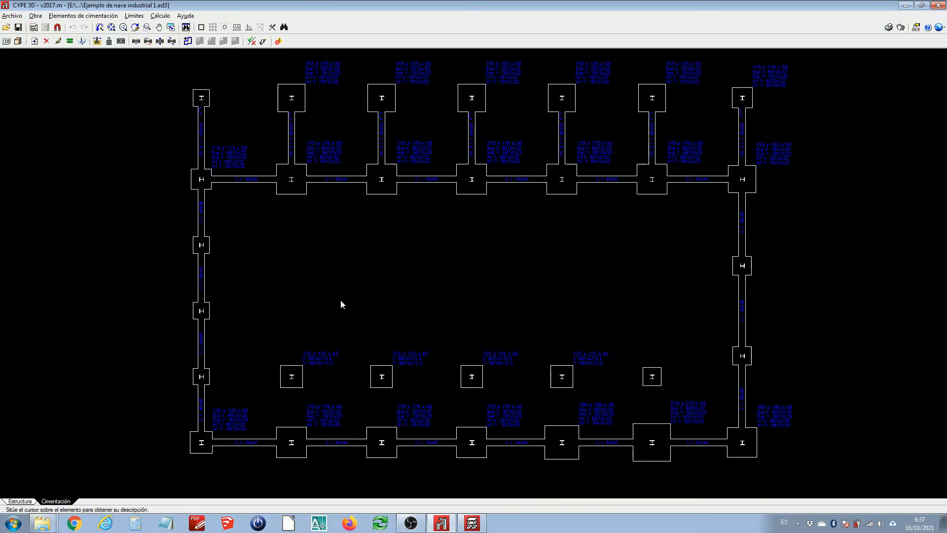
pyautogui.click(21, 502)
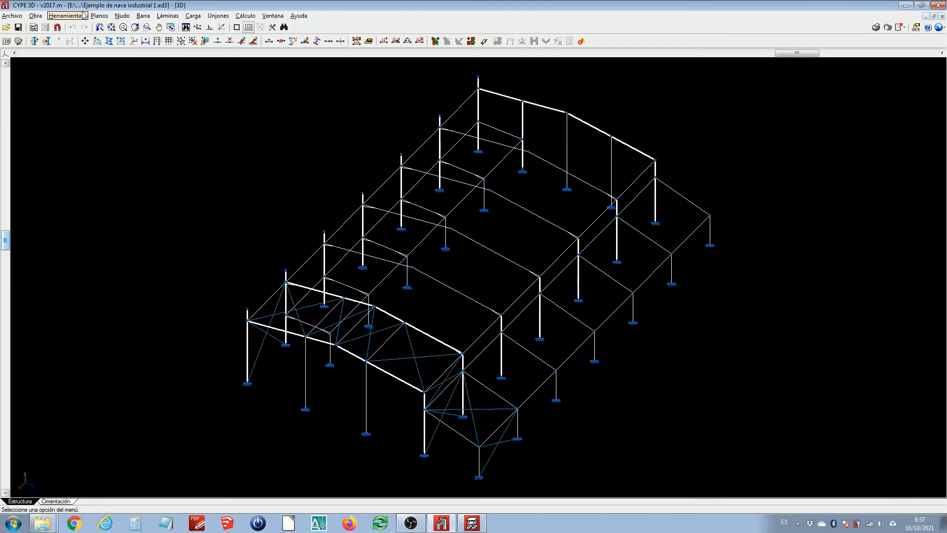
# Open the 3D view of the complete structure, orbit around it, and close it
pyautogui.click(66, 15)
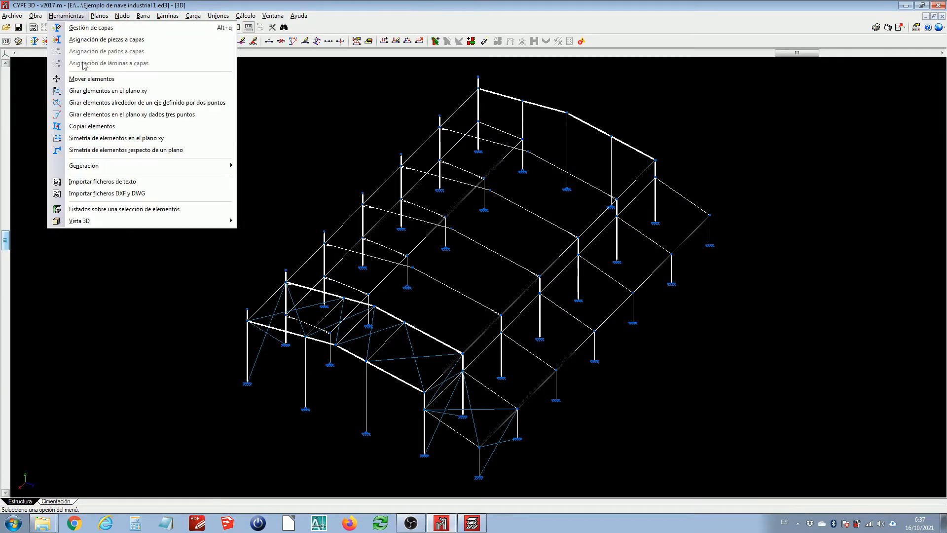
pyautogui.moveTo(144, 222)
pyautogui.click(275, 221)
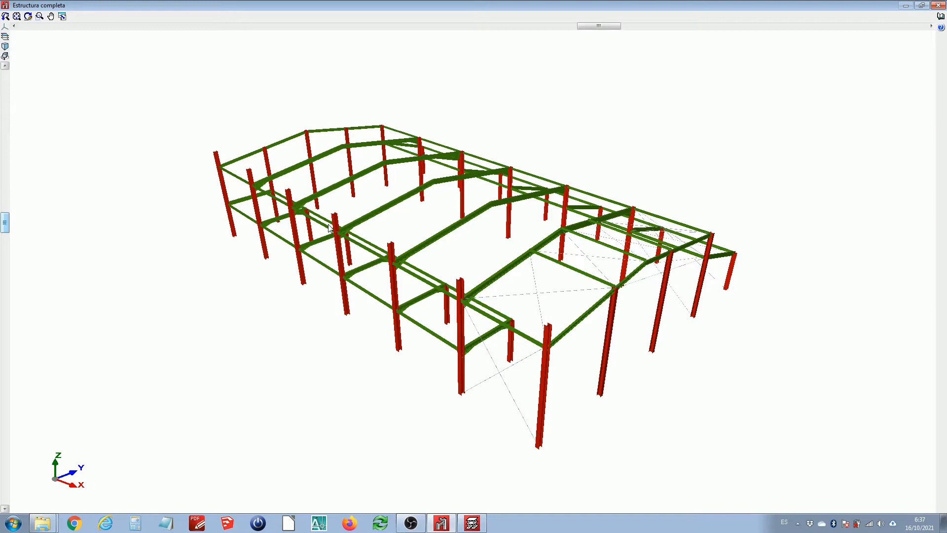
pyautogui.moveTo(327, 224); pyautogui.dragTo(282, 244)
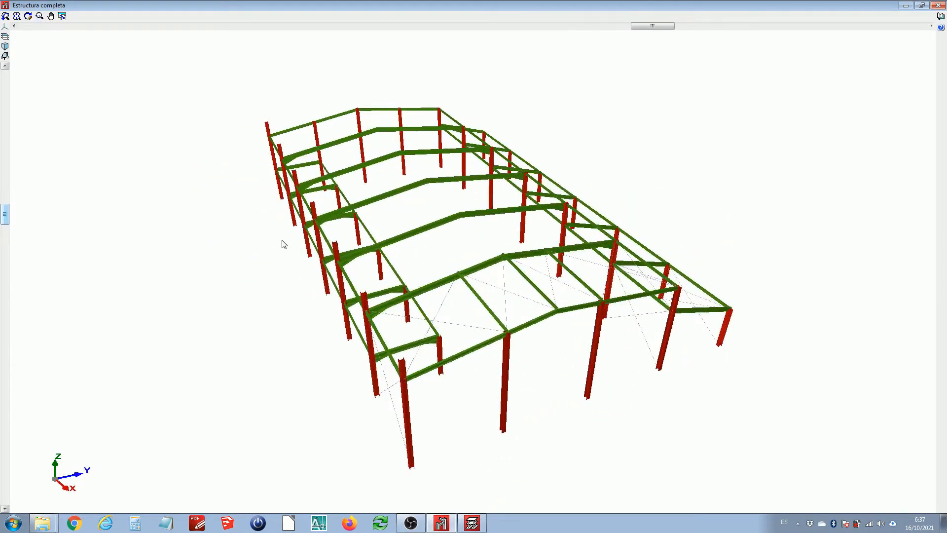
pyautogui.click(940, 6)
# Open the 3D view of the foundation together with the structure and orbit around it
pyautogui.click(55, 501)
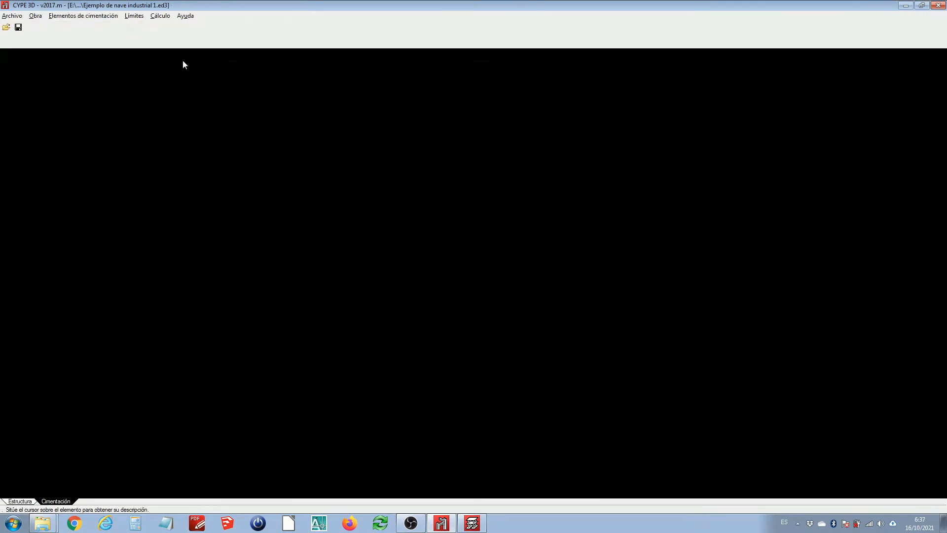
pyautogui.click(83, 15)
pyautogui.moveTo(42, 16)
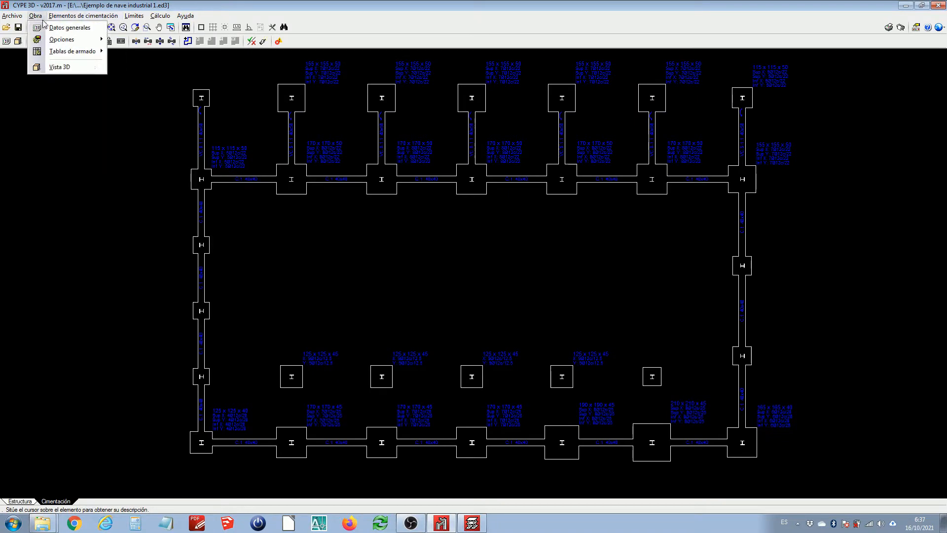
pyautogui.click(59, 67)
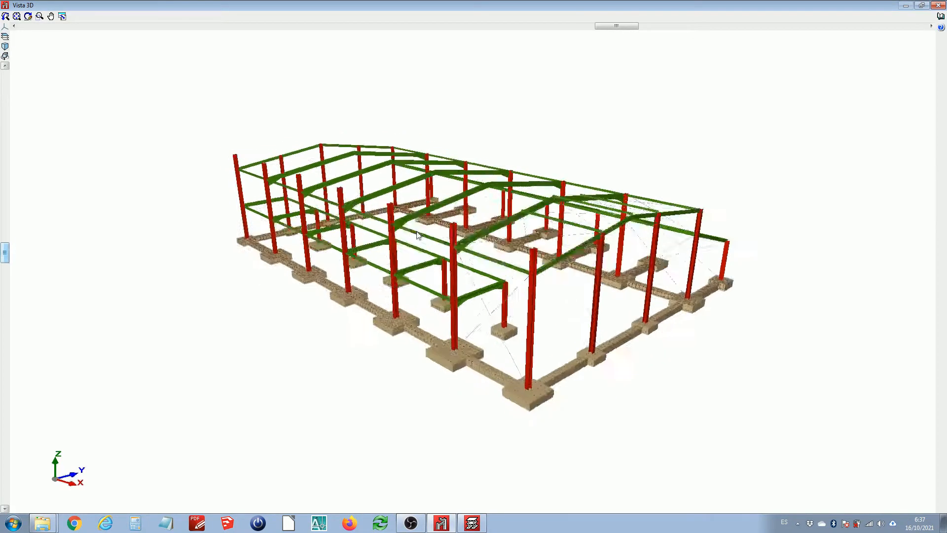
pyautogui.moveTo(418, 232); pyautogui.dragTo(248, 255)
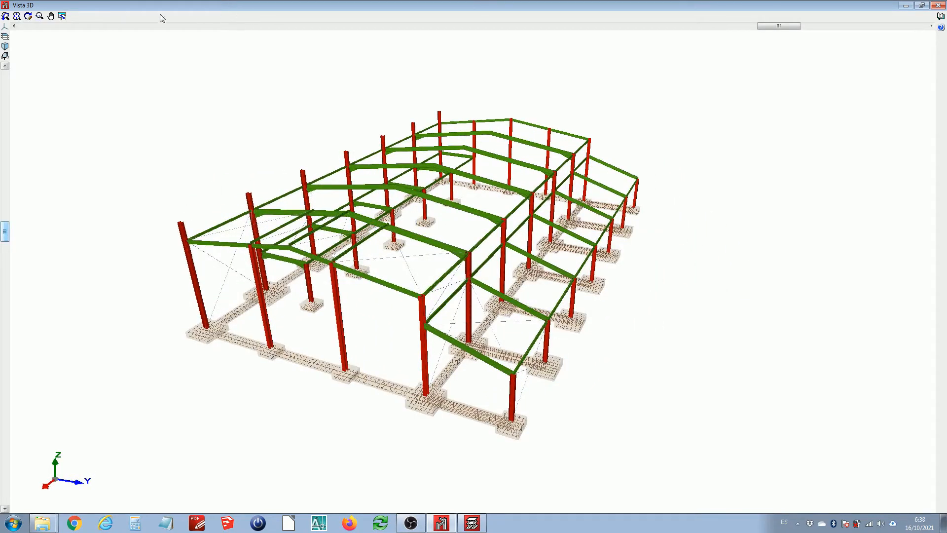
pyautogui.click(62, 17)
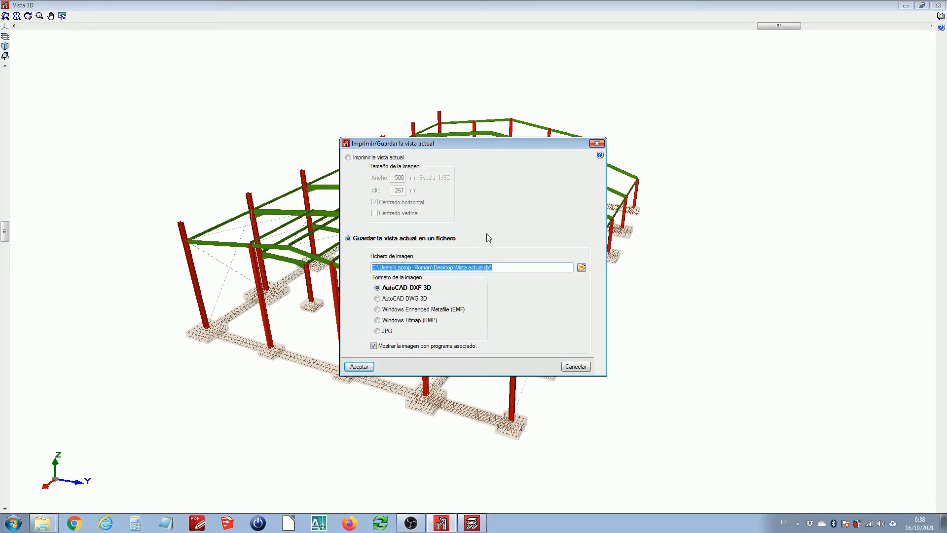
pyautogui.moveTo(466, 145); pyautogui.dragTo(798, 151)
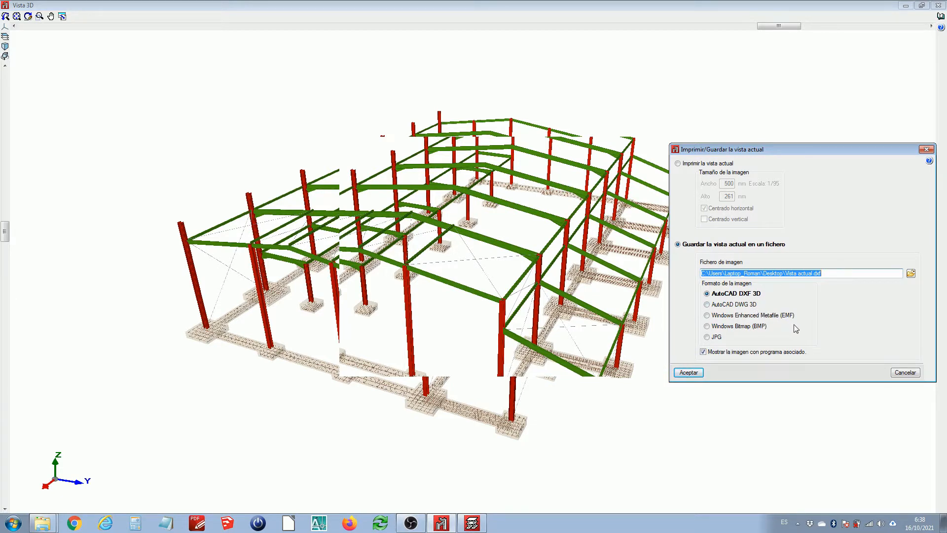
pyautogui.click(906, 374)
# Orbit and zoom the foundation 3D view to inspect the footings and tie beams
pyautogui.moveTo(474, 242); pyautogui.dragTo(436, 238)
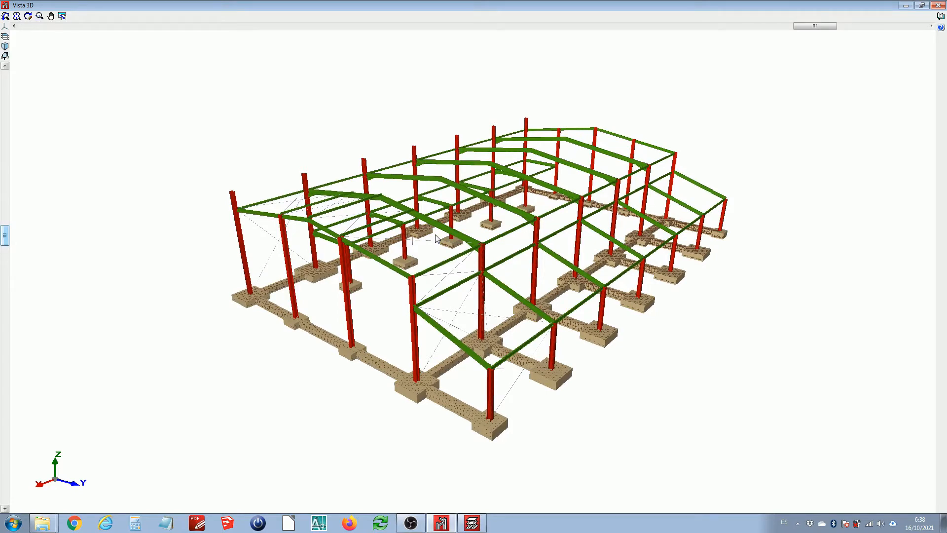
pyautogui.scroll(3, 403, 303)
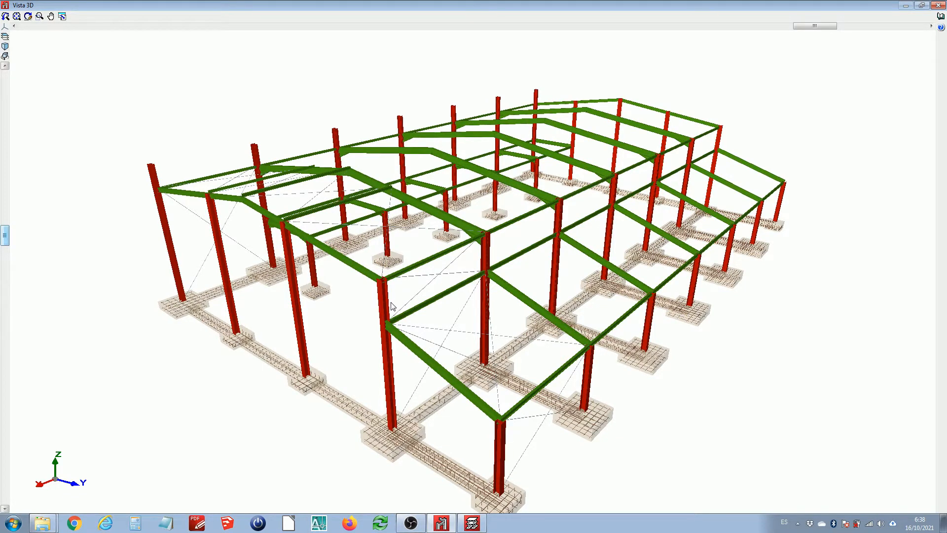
pyautogui.moveTo(375, 300)
pyautogui.mouseDown(button='middle')
pyautogui.moveTo(383, 292)
pyautogui.moveTo(386, 302)
pyautogui.mouseUp(button='middle')
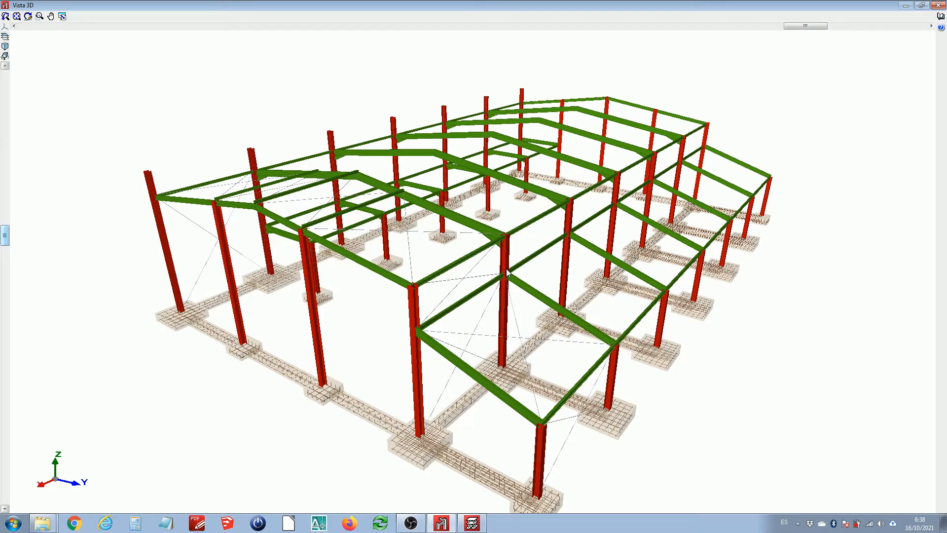
pyautogui.moveTo(517, 252); pyautogui.dragTo(511, 271, button='middle')
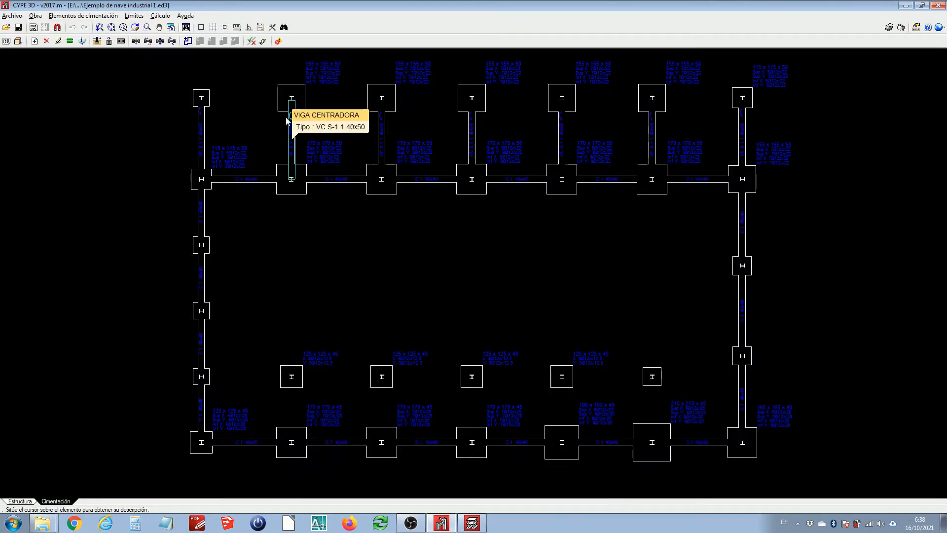
# Return to the structure and open the Tekla Structures export options, then close them without exporting
pyautogui.click(19, 501)
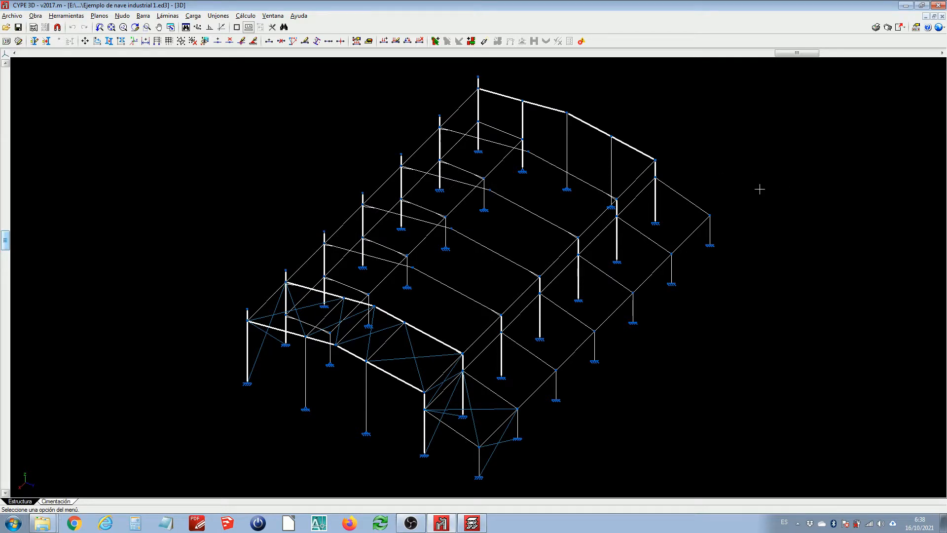
pyautogui.click(904, 29)
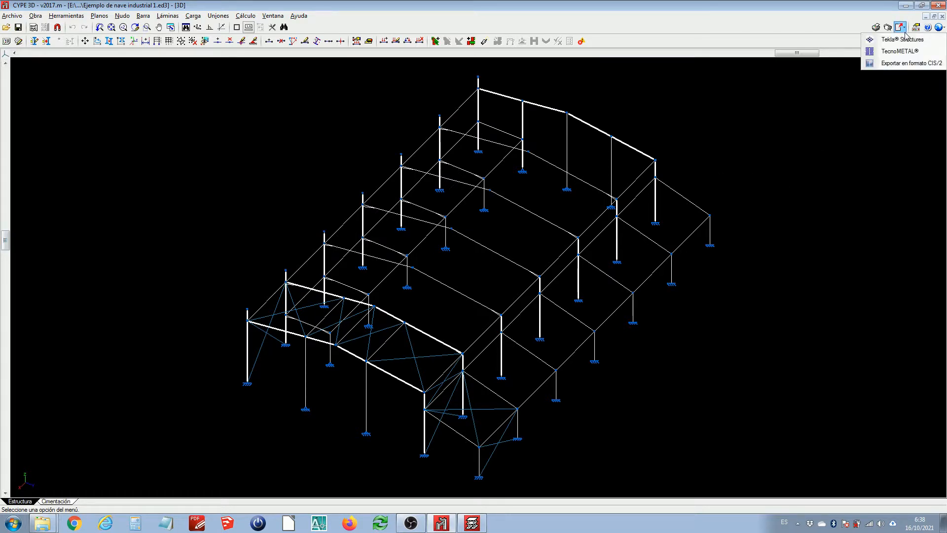
pyautogui.click(902, 40)
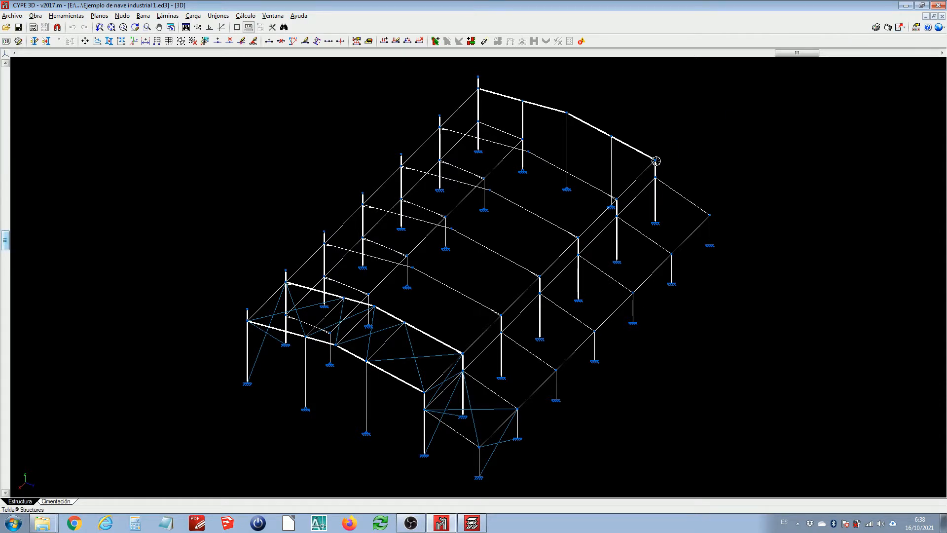
pyautogui.click(655, 161)
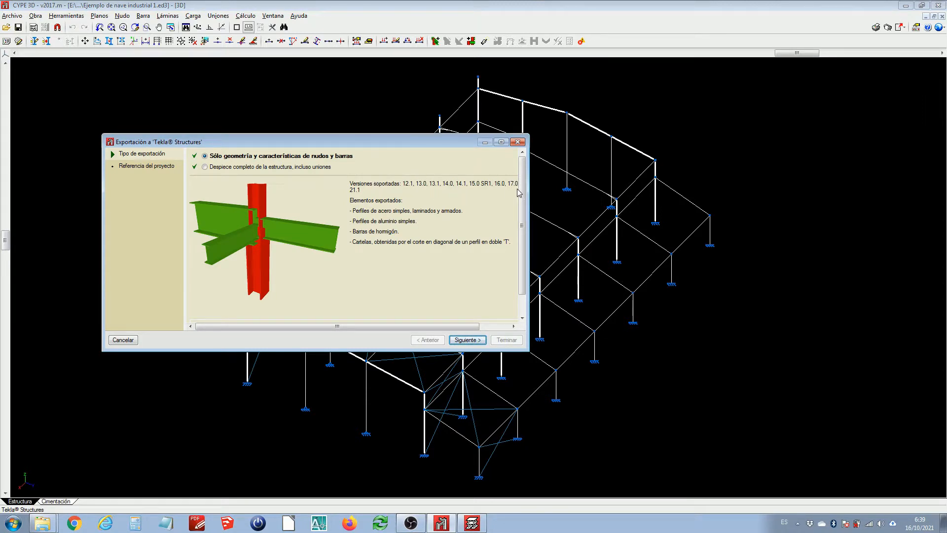
pyautogui.moveTo(530, 222); pyautogui.dragTo(600, 222)
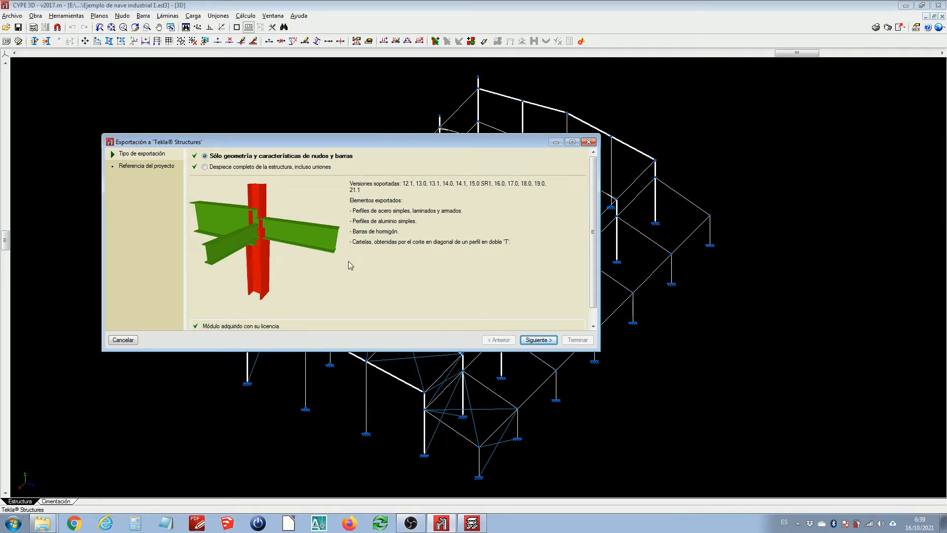
pyautogui.click(589, 142)
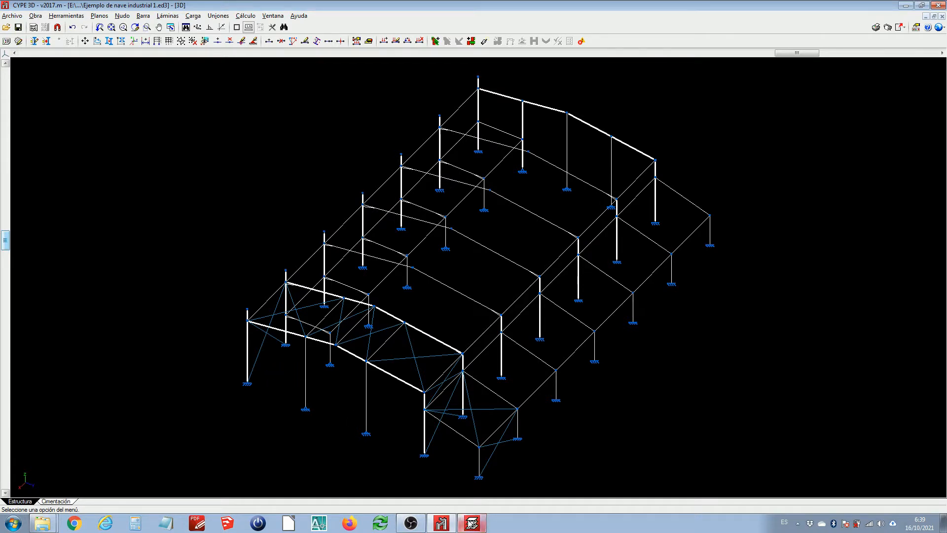
# Start saving the project under a new name and create a new folder named Ejemplo on the Desktop
pyautogui.click(12, 15)
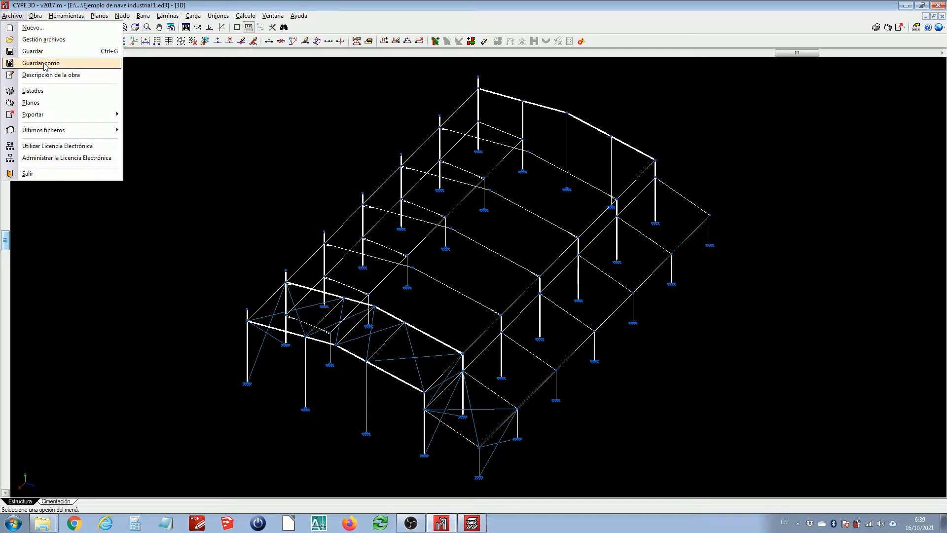
pyautogui.click(15, 64)
pyautogui.click(539, 236)
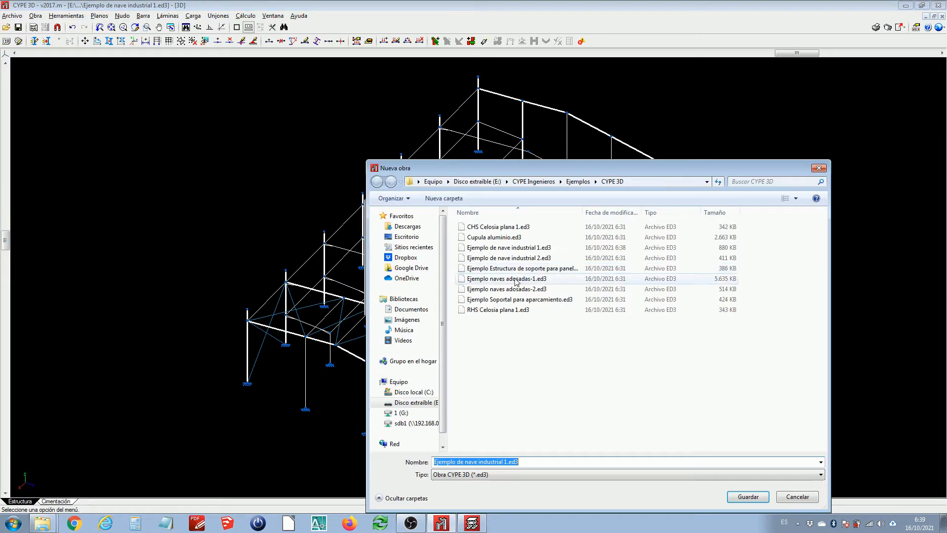
pyautogui.click(406, 236)
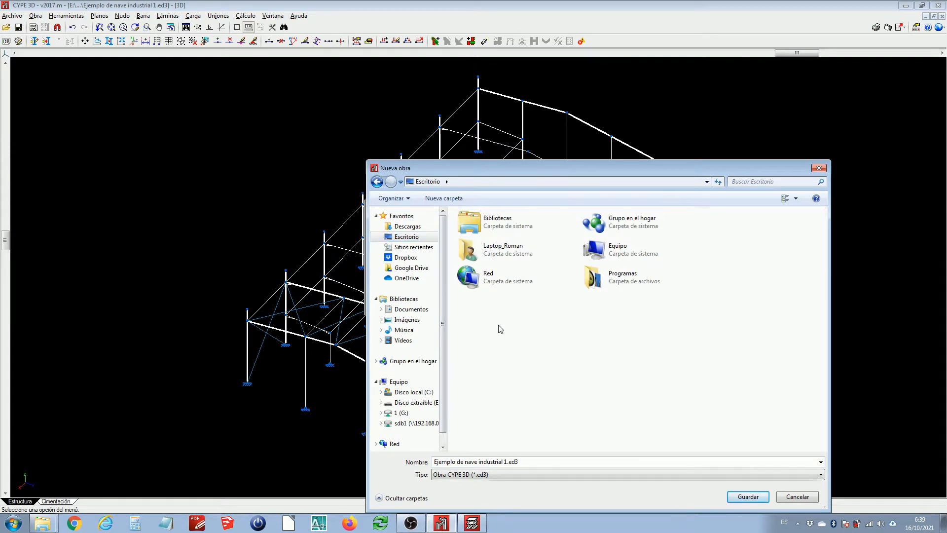
pyautogui.rightClick(499, 325)
pyautogui.moveTo(553, 440)
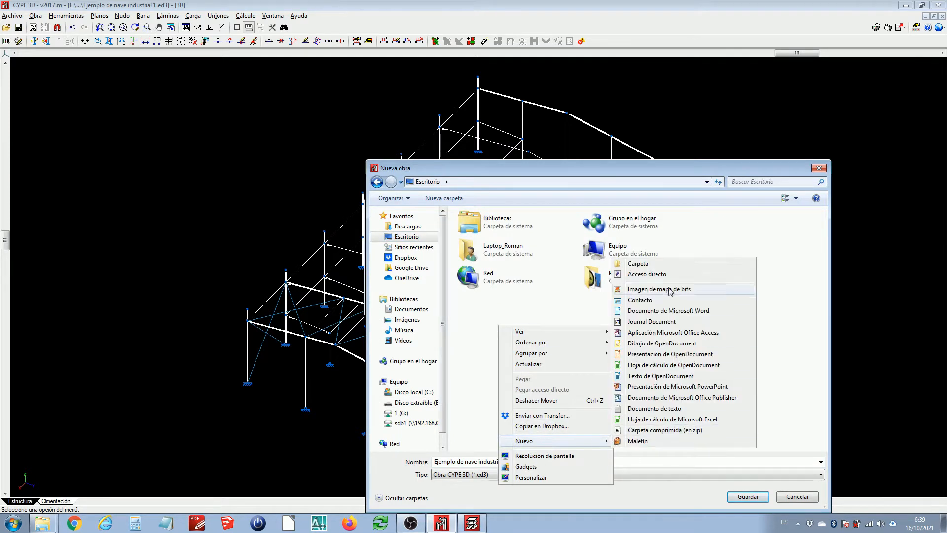
pyautogui.click(644, 264)
pyautogui.write('Ej')
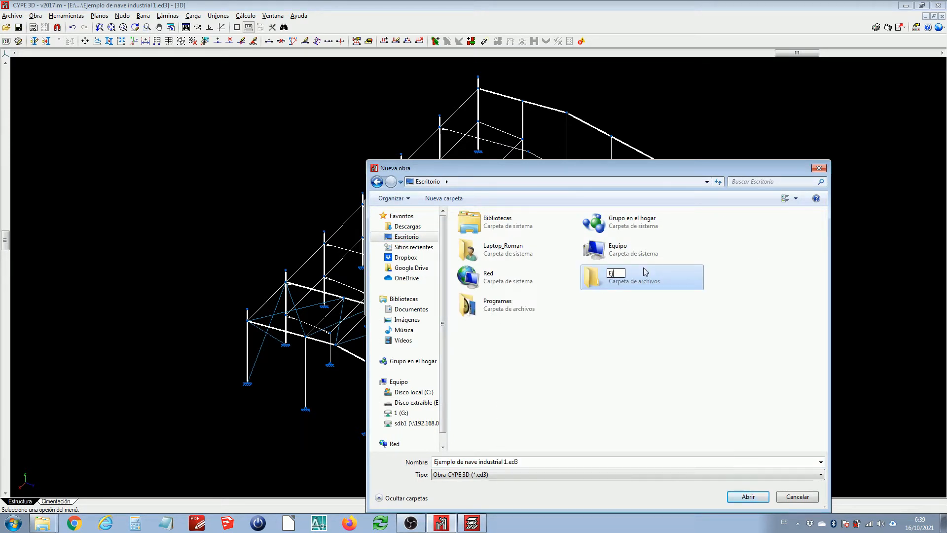
pyautogui.write('emplo')
pyautogui.press('Return')
# Save the project as Ejemplo de nave industrial 1 inside the Ejemplo folder
pyautogui.doubleClick(645, 272)
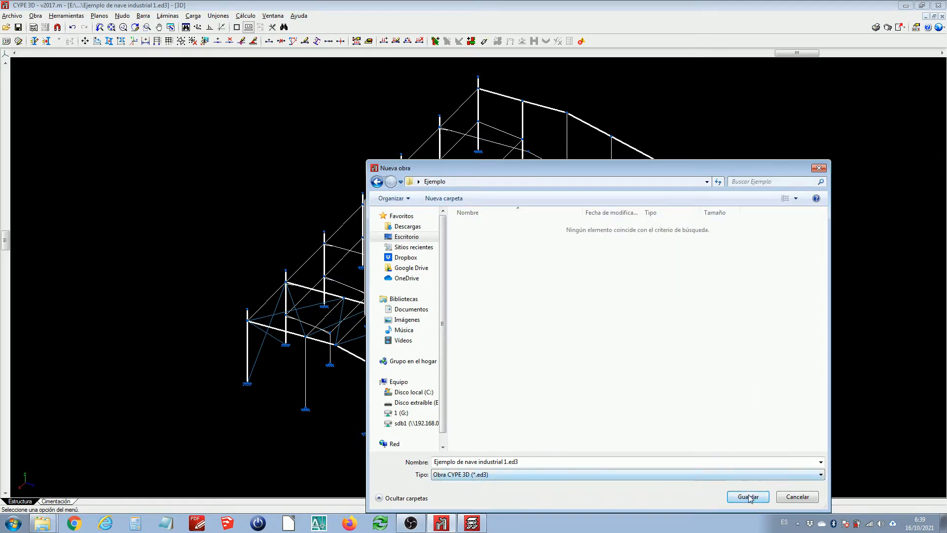
pyautogui.click(749, 498)
pyautogui.click(383, 305)
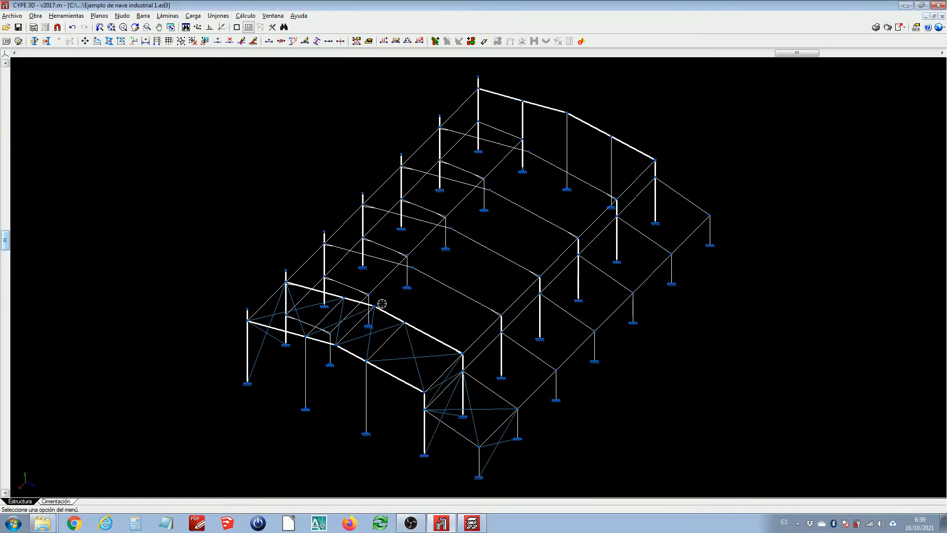
# Switch to CYPECAD and start a new project
pyautogui.click(472, 524)
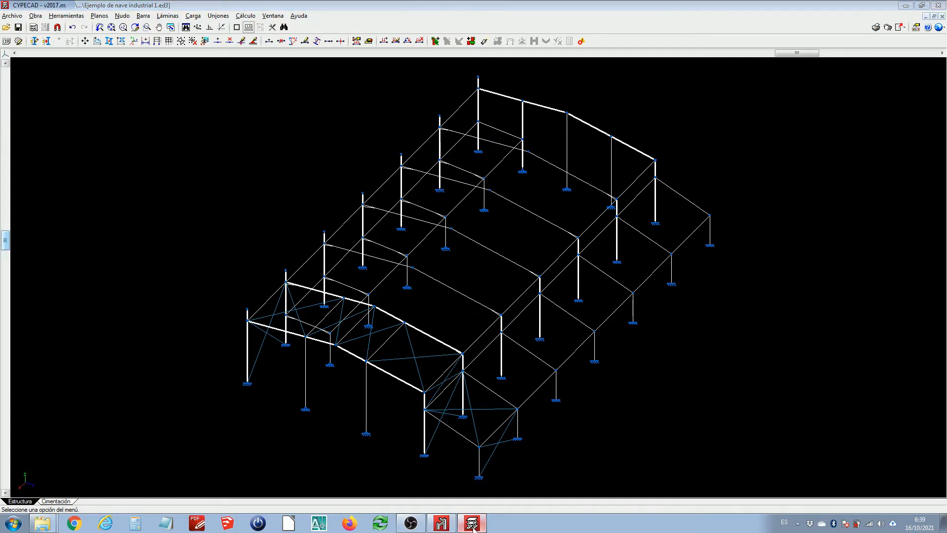
pyautogui.click(12, 16)
pyautogui.click(21, 31)
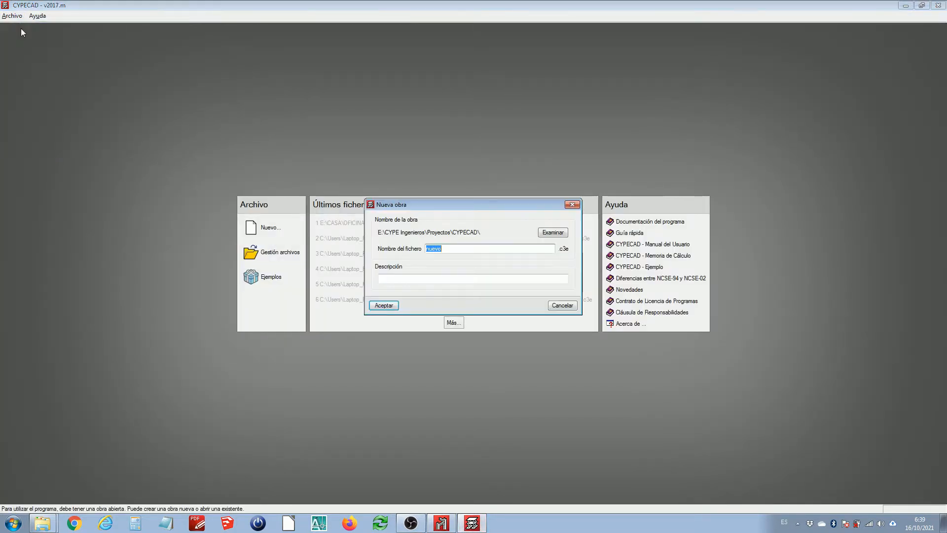
# Browse to the Ejemplo folder on the Desktop as the location for the new CYPECAD project
pyautogui.click(541, 234)
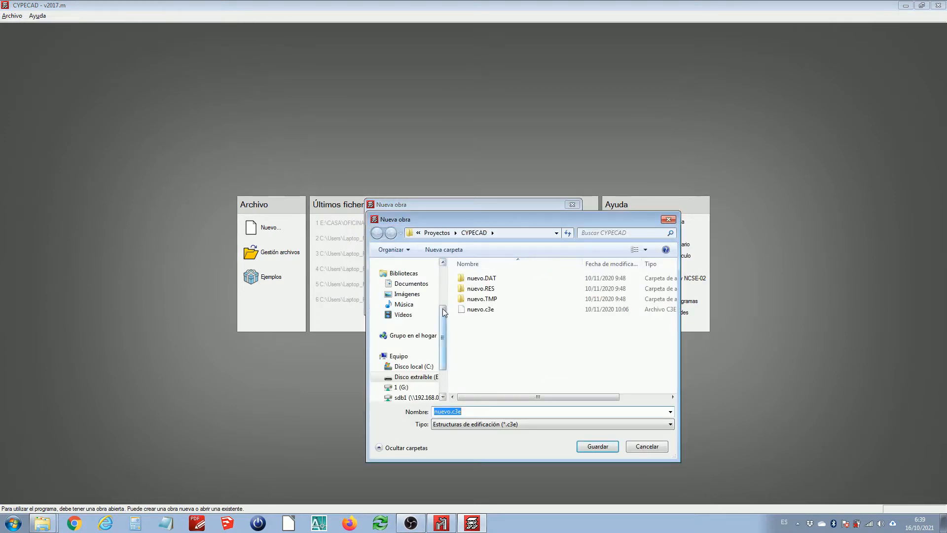
pyautogui.moveTo(442, 309); pyautogui.dragTo(443, 269)
pyautogui.click(421, 289)
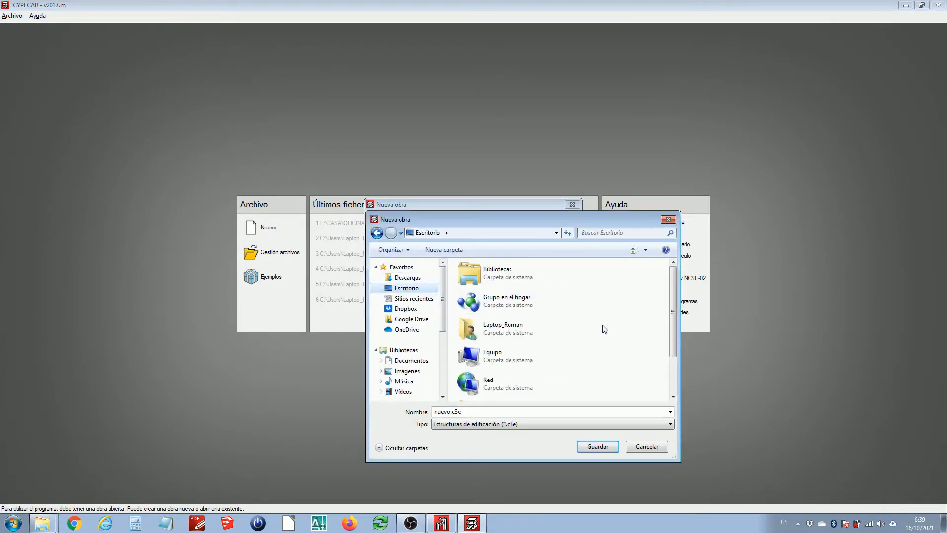
pyautogui.scroll(-4, 617, 343)
pyautogui.moveTo(674, 322); pyautogui.dragTo(667, 365)
pyautogui.click(524, 363)
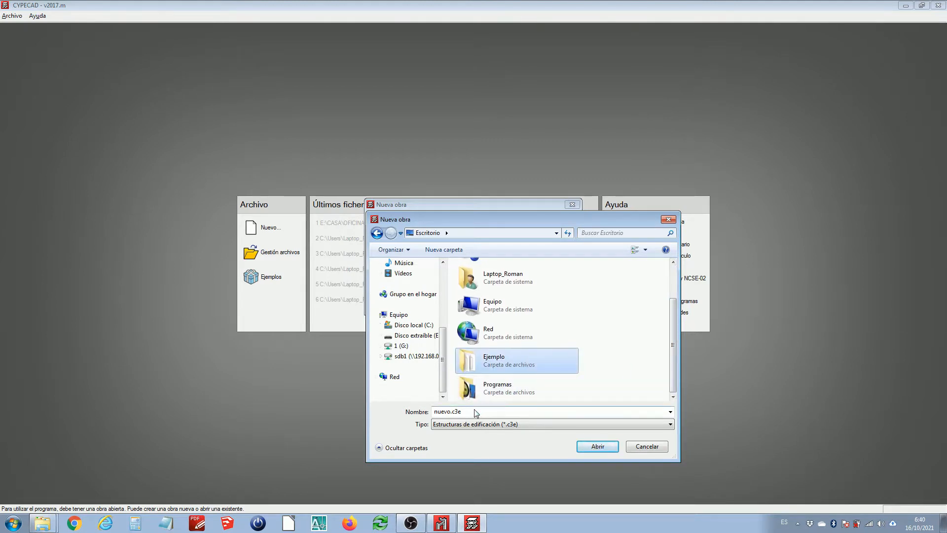
pyautogui.doubleClick(505, 362)
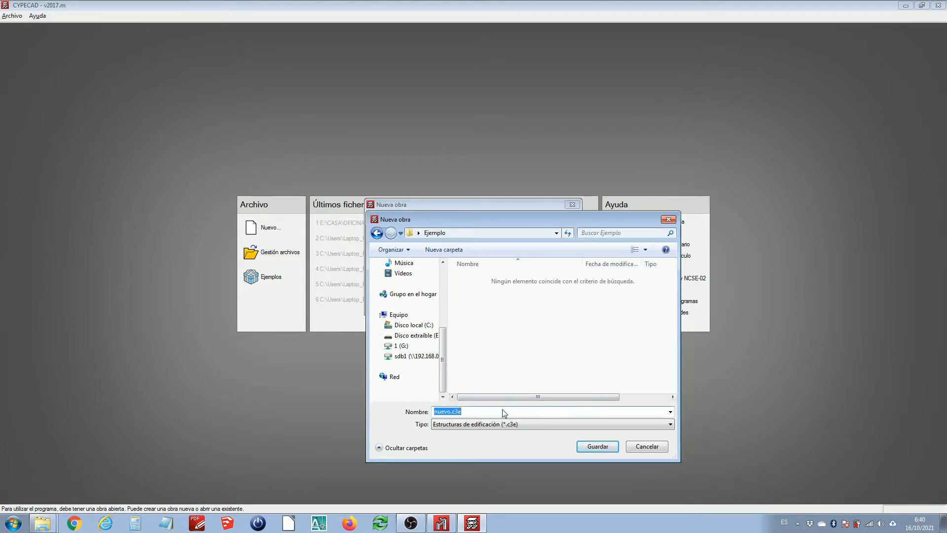
# Name the new project file Nave CYPECAD and accept the new project
pyautogui.write('NAve')
pyautogui.press('BackSpace')
pyautogui.press('BackSpace')
pyautogui.press('BackSpace')
pyautogui.write('ave CYPECAD')
pyautogui.click(609, 448)
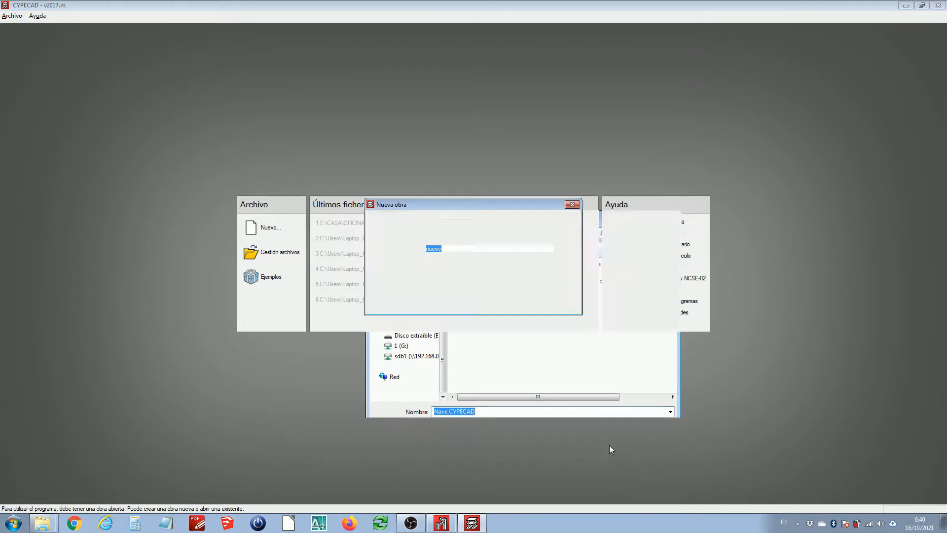
pyautogui.click(383, 306)
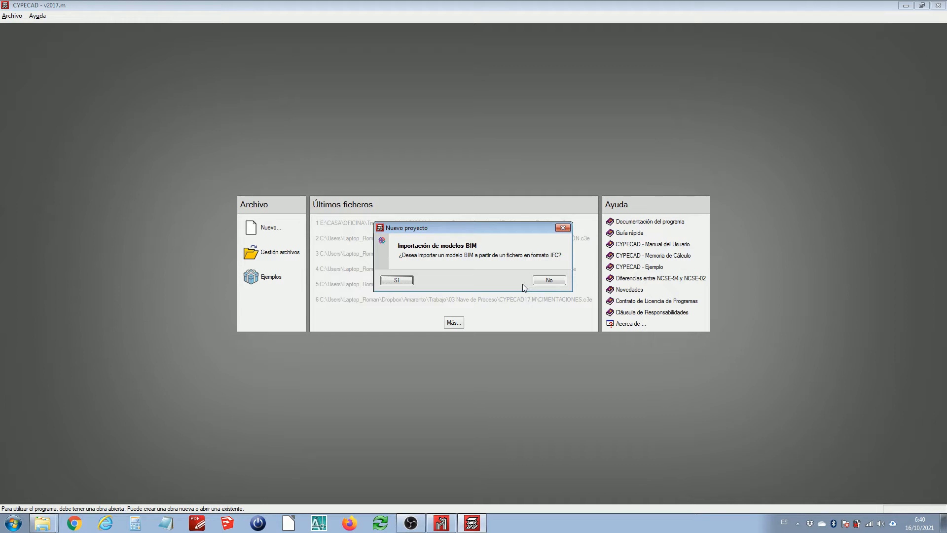
# Decline importing a BIM model and choose to import a CYPE 3D project as the new project type
pyautogui.click(548, 281)
pyautogui.click(398, 141)
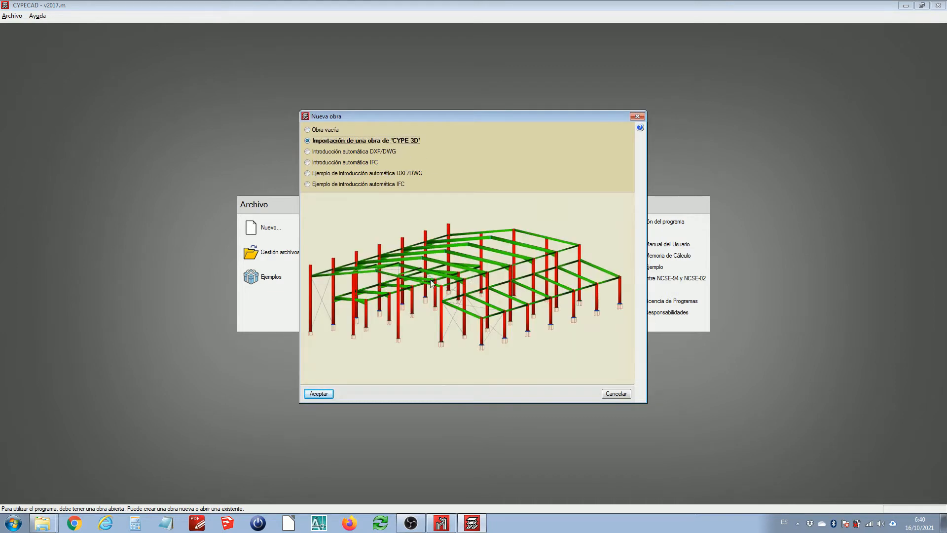
pyautogui.click(319, 394)
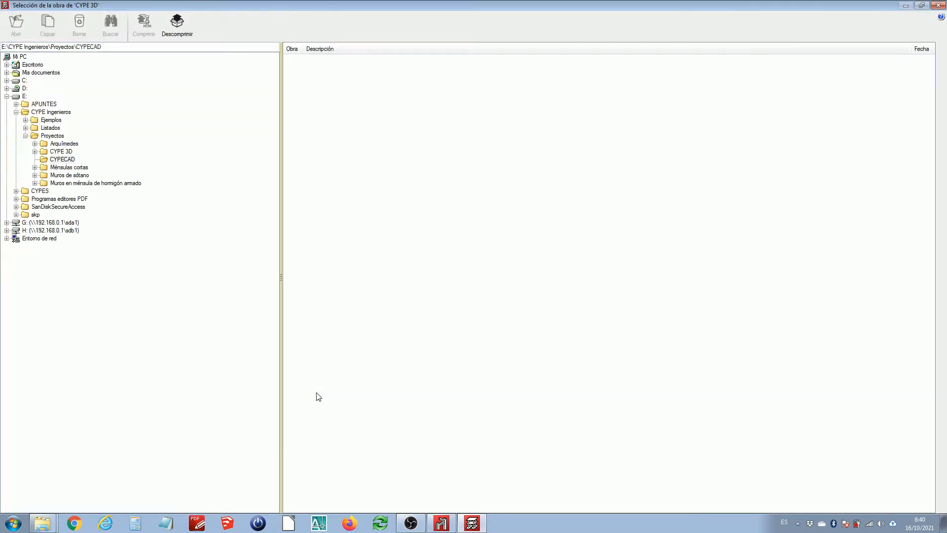
# Try to open the Ejemplo de nave industrial 1 project from the Ejemplo folder on the Desktop
pyautogui.doubleClick(34, 64)
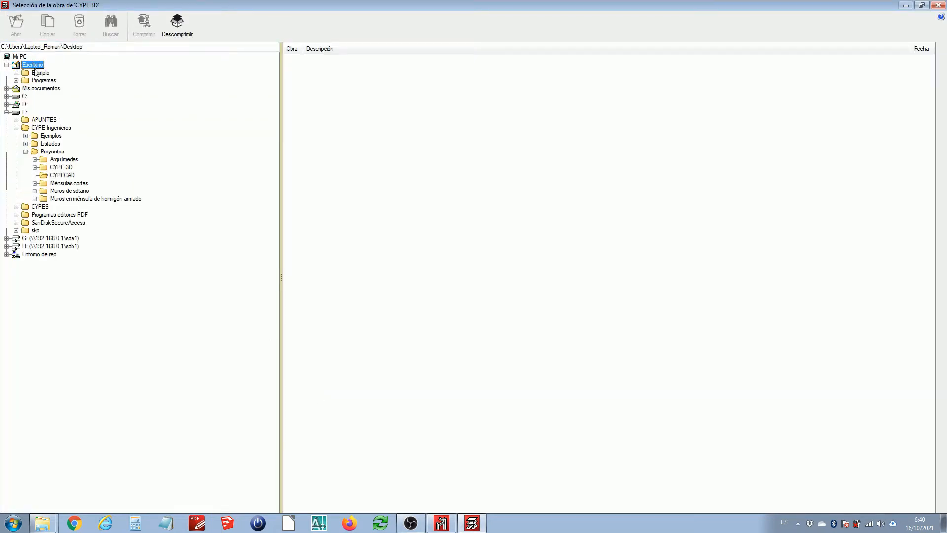
pyautogui.click(39, 73)
pyautogui.doubleClick(322, 62)
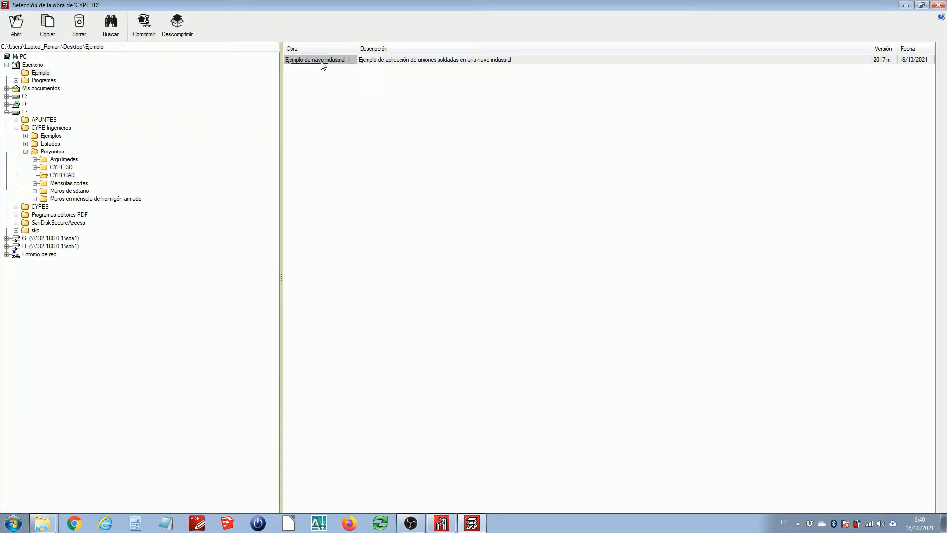
# Close CYPE 3D so its project file is released, and dismiss the file-in-use warning
pyautogui.click(442, 523)
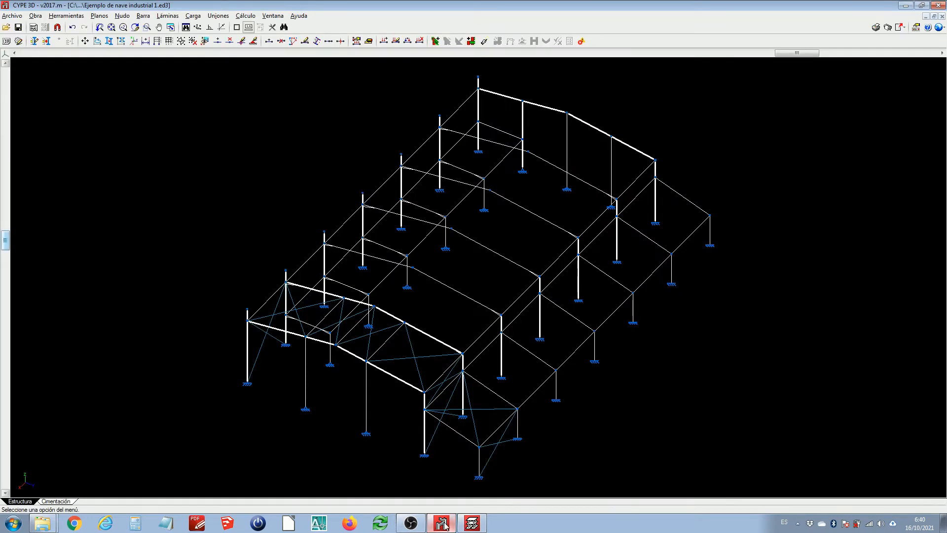
pyautogui.click(938, 7)
pyautogui.press('Return')
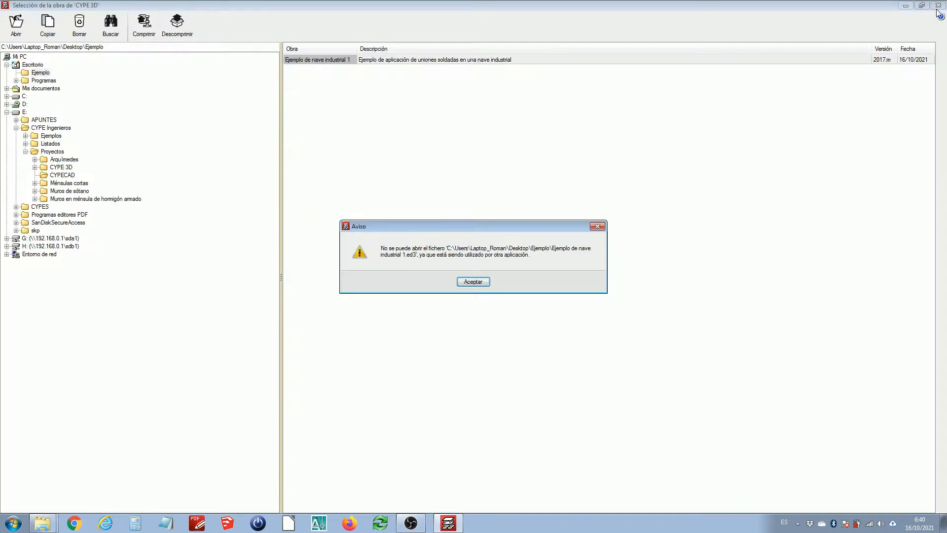
pyautogui.click(473, 282)
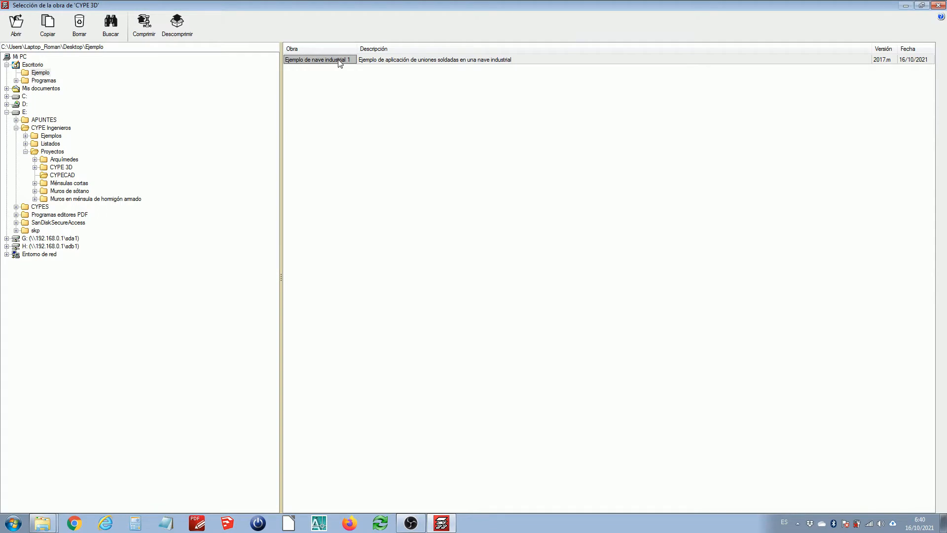
# Import Ejemplo de nave industrial 1 with Cimentación con zapatas o encepados and accept the general data
pyautogui.doubleClick(339, 60)
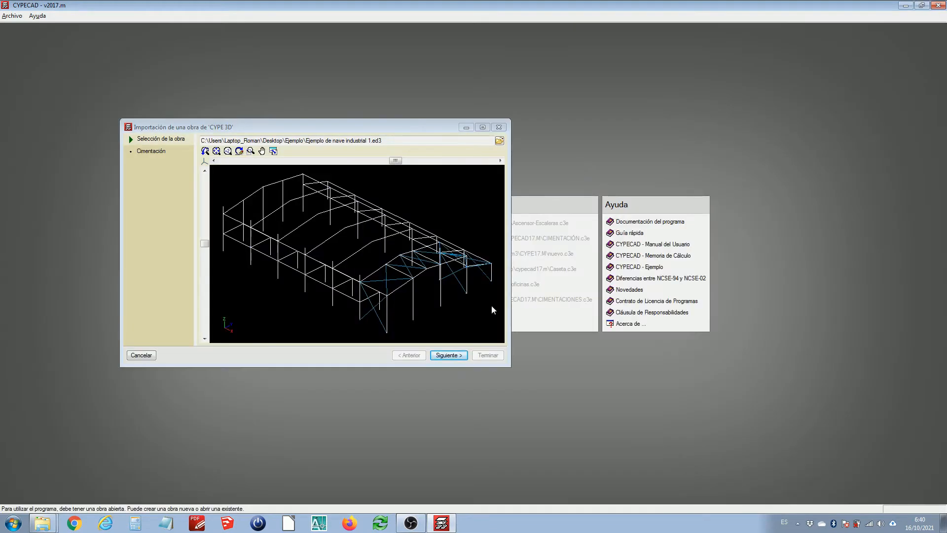
pyautogui.click(457, 356)
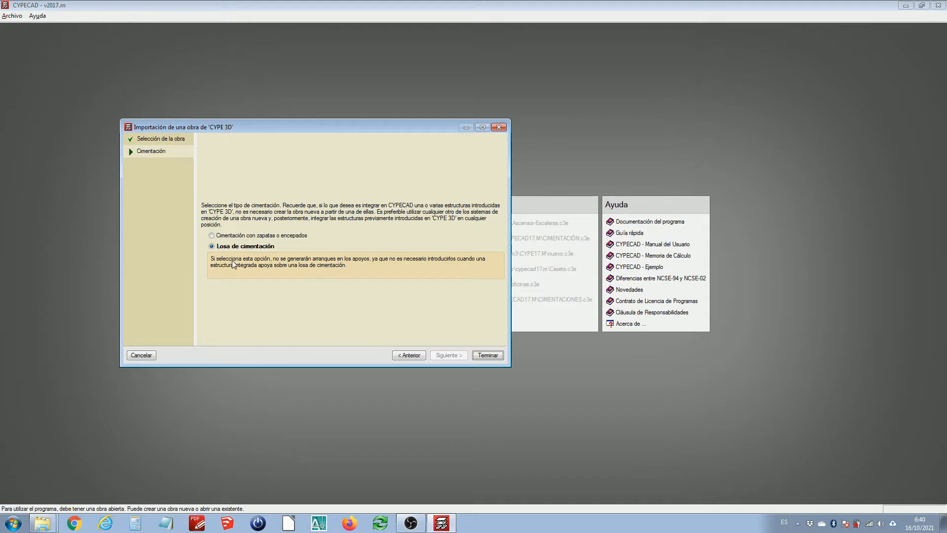
pyautogui.click(266, 236)
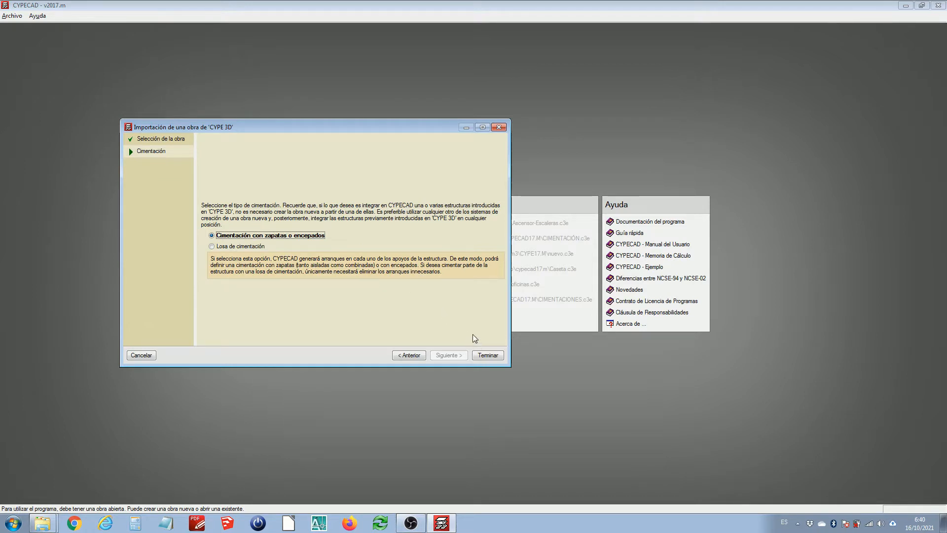
pyautogui.click(488, 355)
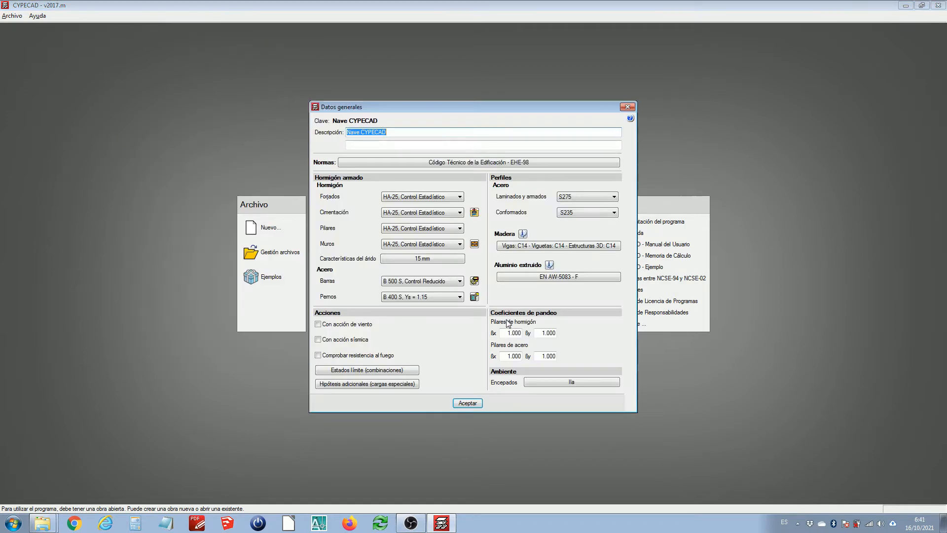
pyautogui.click(468, 403)
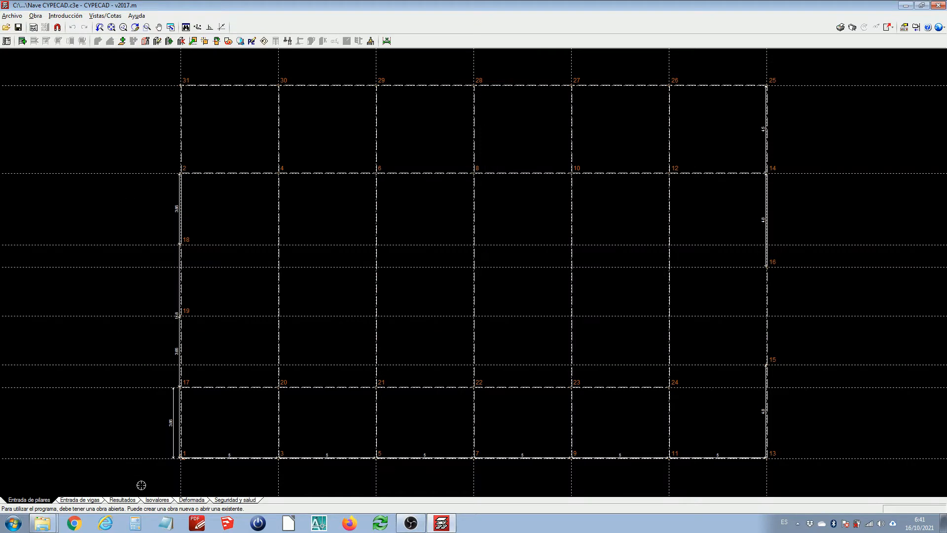
# Open beam input and convert the project's reinforcement table into a special table
pyautogui.click(90, 500)
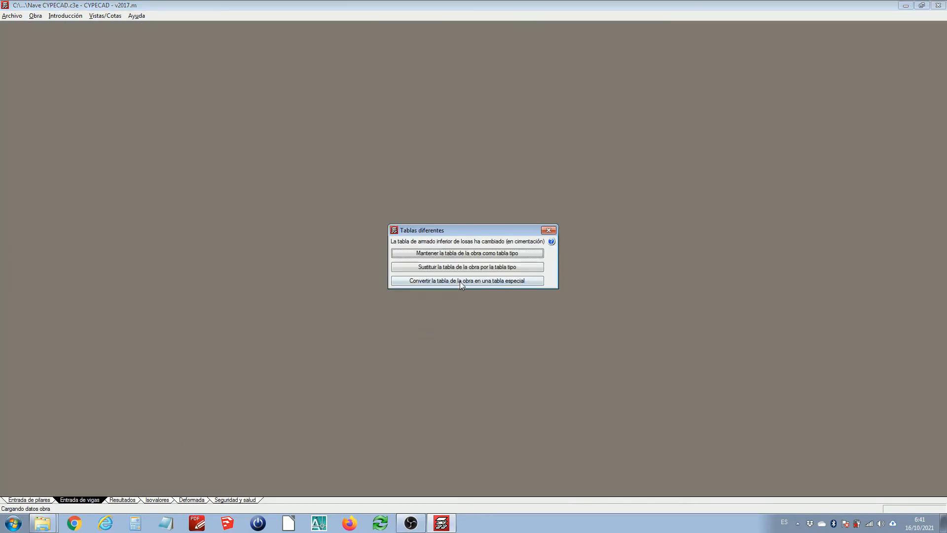
pyautogui.click(460, 281)
pyautogui.click(457, 281)
pyautogui.click(455, 280)
pyautogui.click(455, 280)
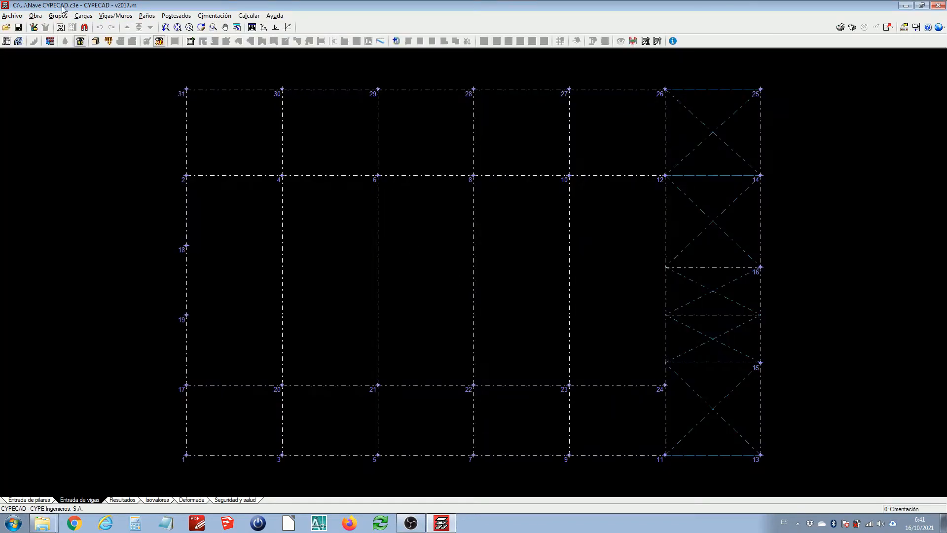
# Inspect the building in the 3D view and close it
pyautogui.click(58, 16)
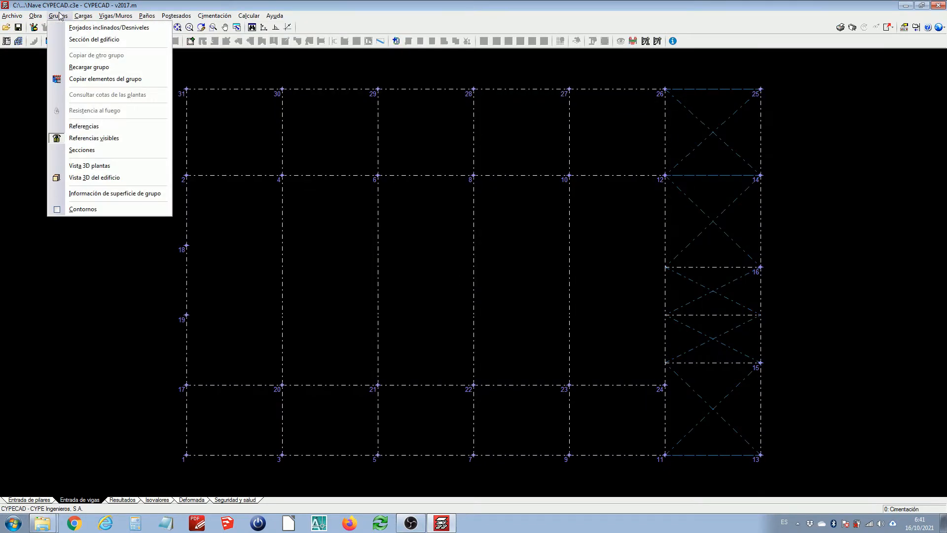
pyautogui.click(93, 178)
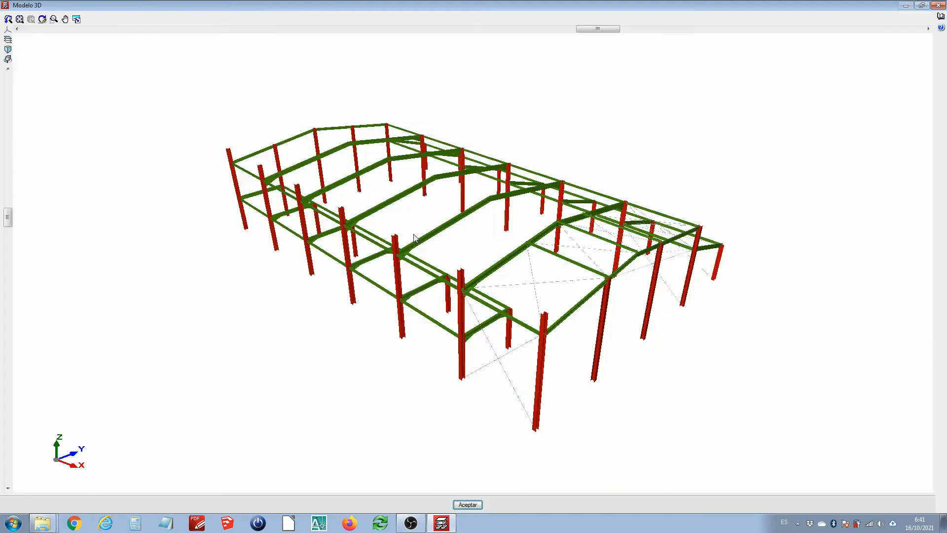
pyautogui.moveTo(414, 239); pyautogui.dragTo(424, 221)
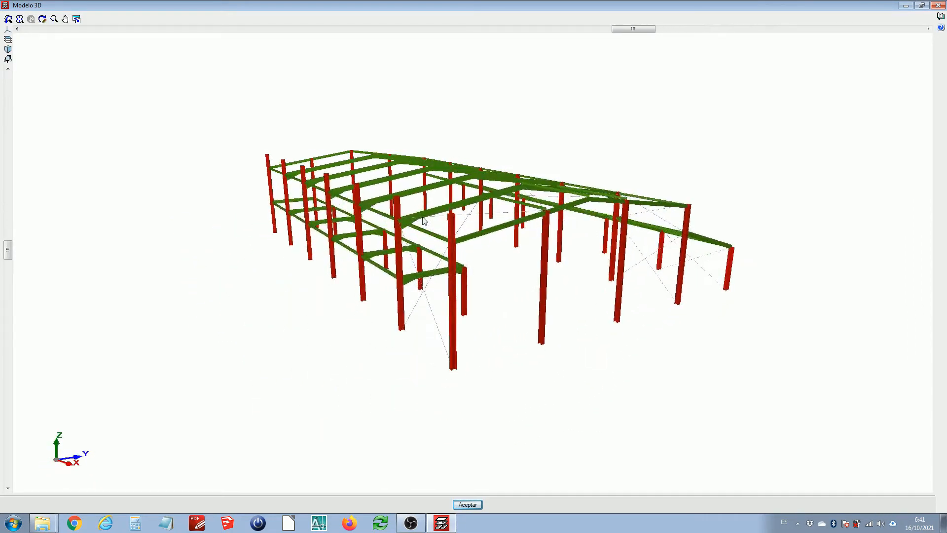
pyautogui.click(468, 504)
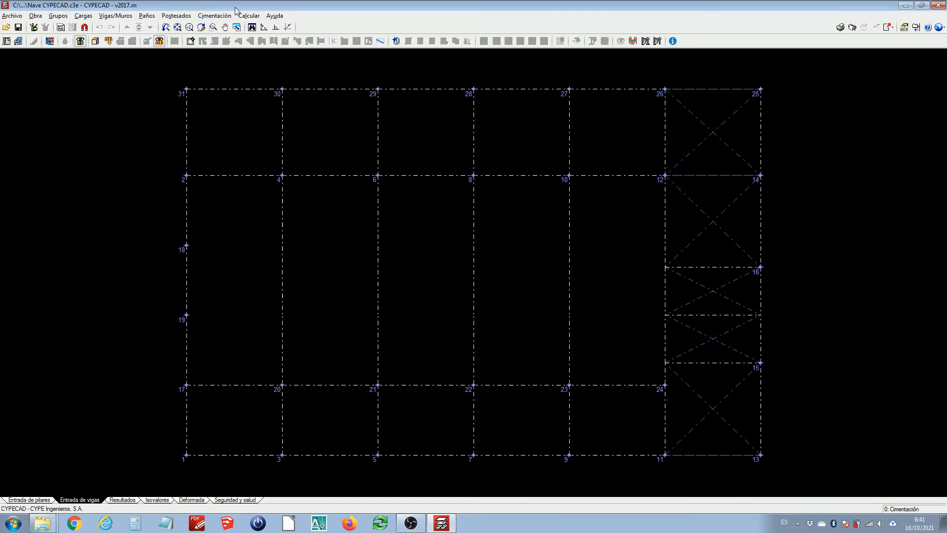
# Start adding foundation elements as single-column footings, choosing the second footing type
pyautogui.click(221, 16)
pyautogui.click(232, 39)
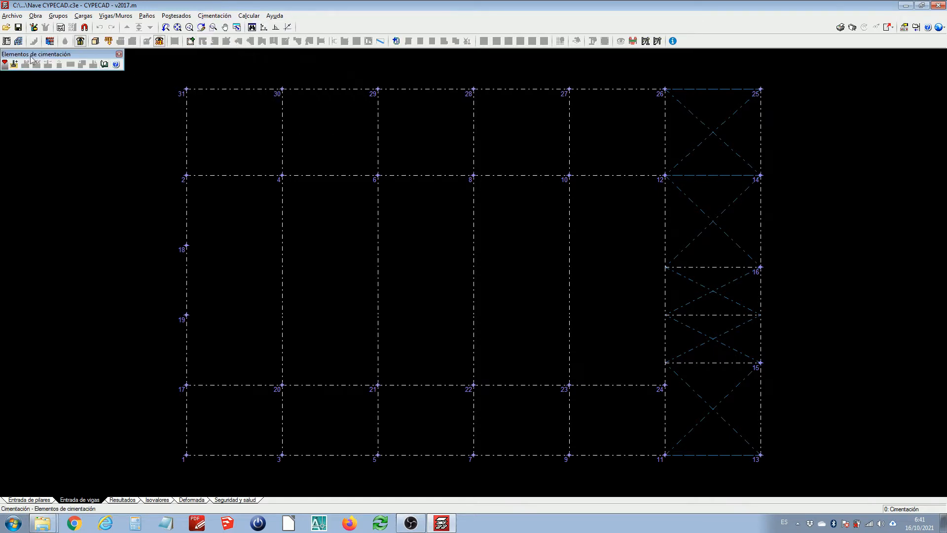
pyautogui.click(14, 64)
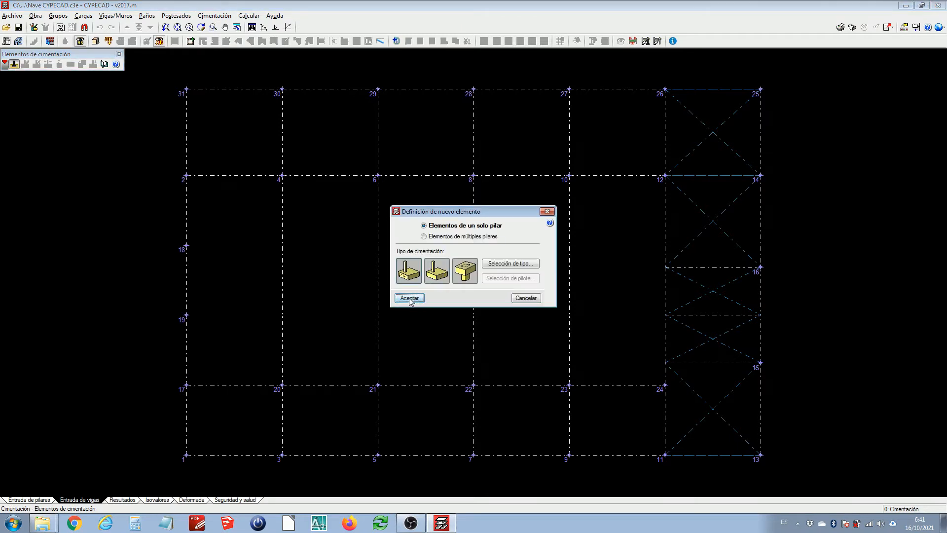
pyautogui.click(410, 300)
pyautogui.moveTo(674, 169); pyautogui.dragTo(589, 200, button='middle')
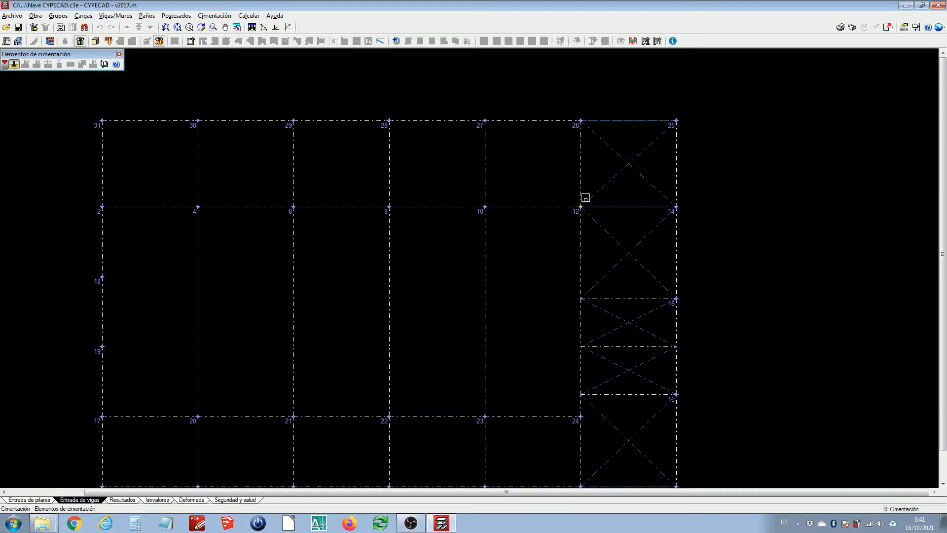
pyautogui.click(585, 198)
pyautogui.click(516, 263)
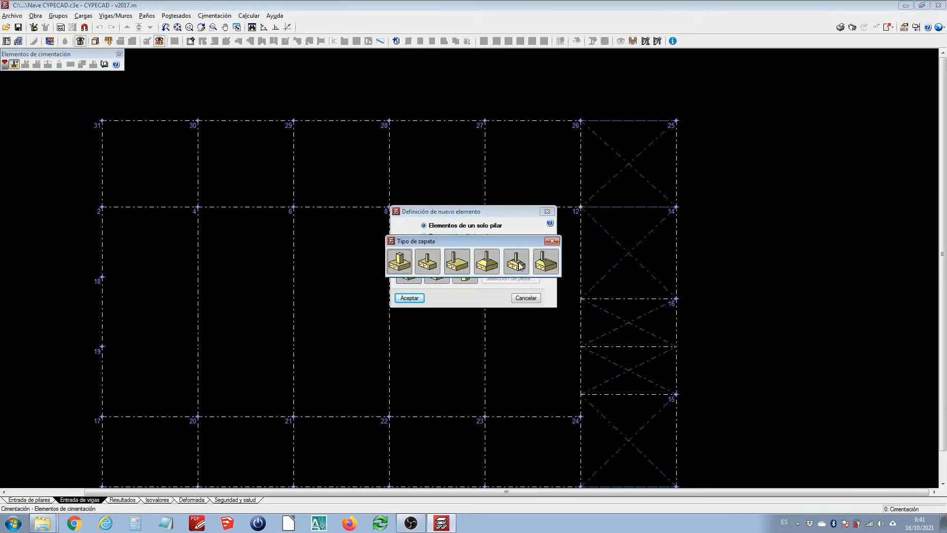
pyautogui.click(427, 269)
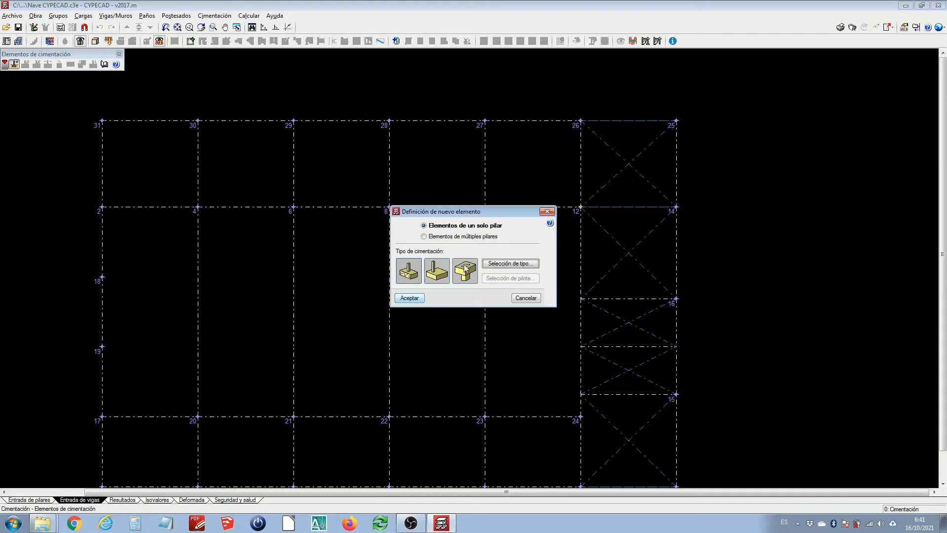
pyautogui.click(409, 298)
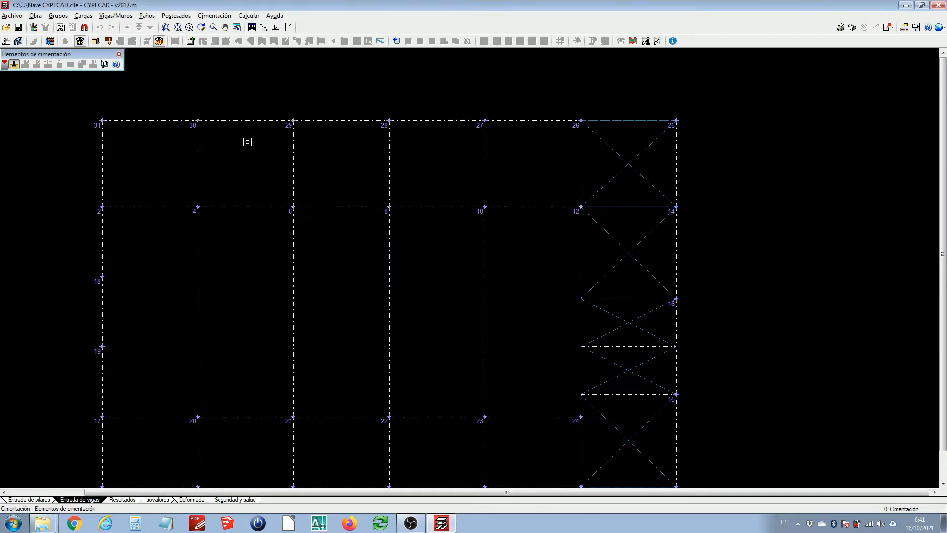
# Place footings under columns 29, 28 and 27 on the top edge and columns 9, 7, 5 and 1 on the bottom
pyautogui.click(294, 121)
pyautogui.click(389, 121)
pyautogui.click(485, 121)
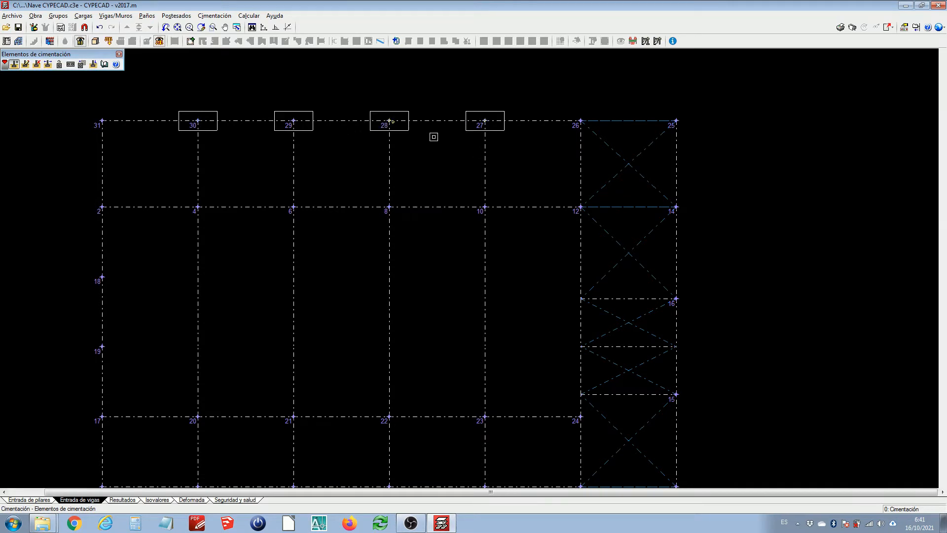
pyautogui.scroll(-2, 434, 148)
pyautogui.scroll(1, 467, 359)
pyautogui.click(470, 388)
pyautogui.click(389, 391)
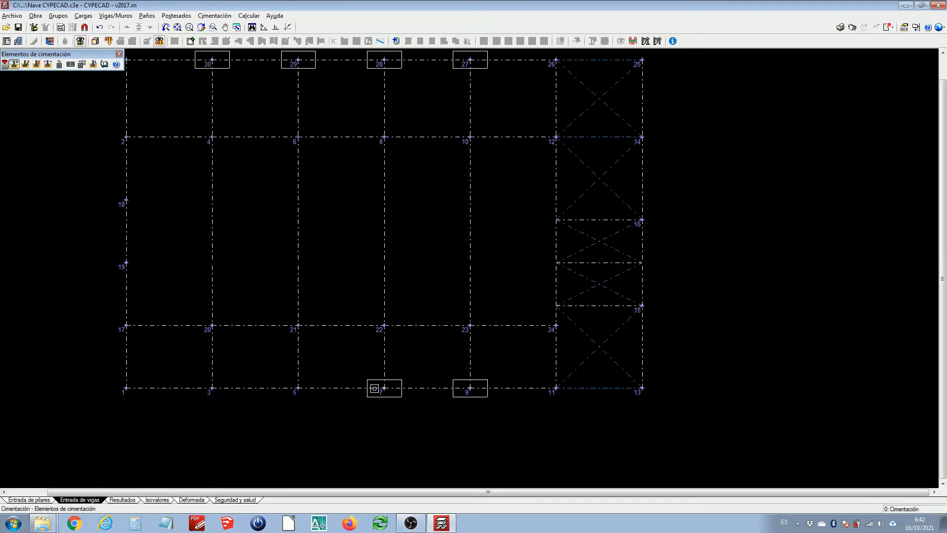
pyautogui.click(299, 389)
pyautogui.click(126, 388)
# Place footings under columns 17, 20, 21, 22, 23, 24 and 11
pyautogui.click(126, 326)
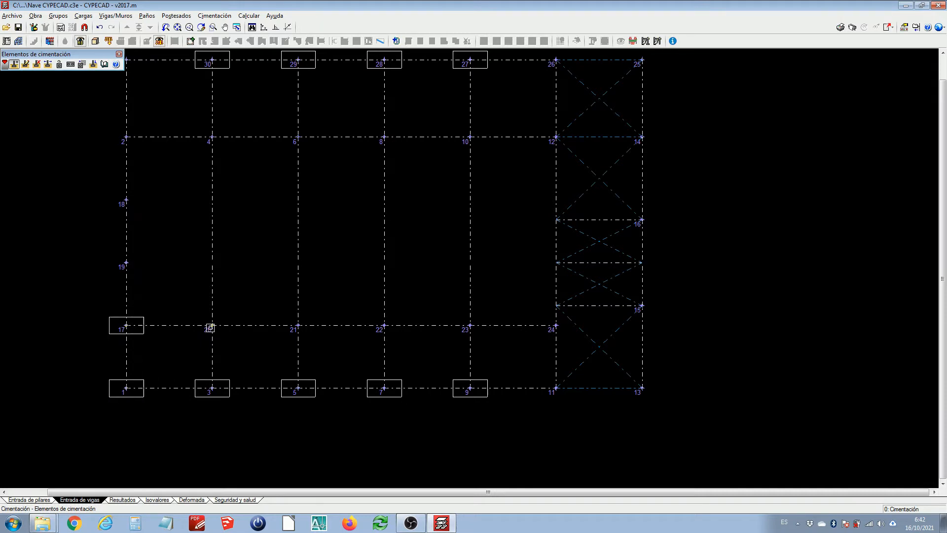
pyautogui.click(211, 326)
pyautogui.click(298, 326)
pyautogui.click(384, 326)
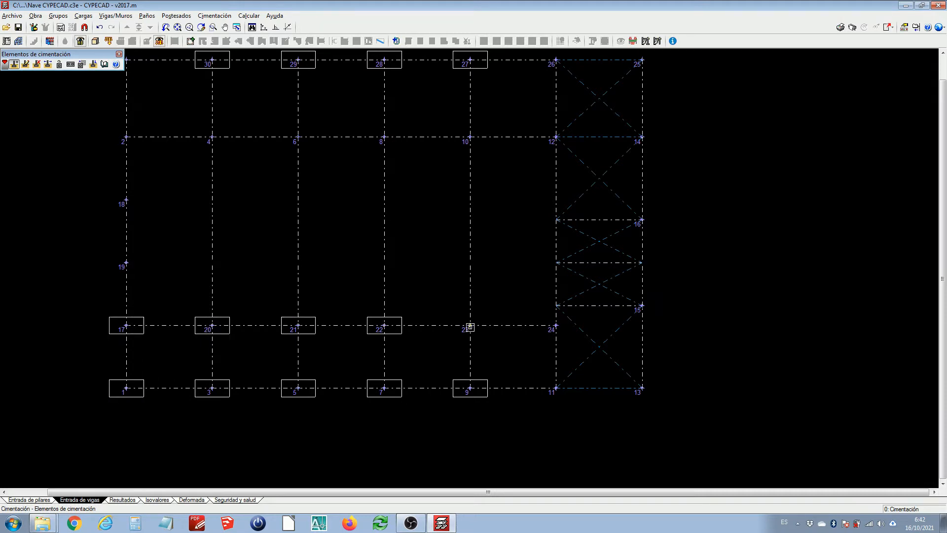
pyautogui.click(470, 326)
pyautogui.click(556, 325)
pyautogui.click(556, 388)
pyautogui.scroll(-2, 568, 336)
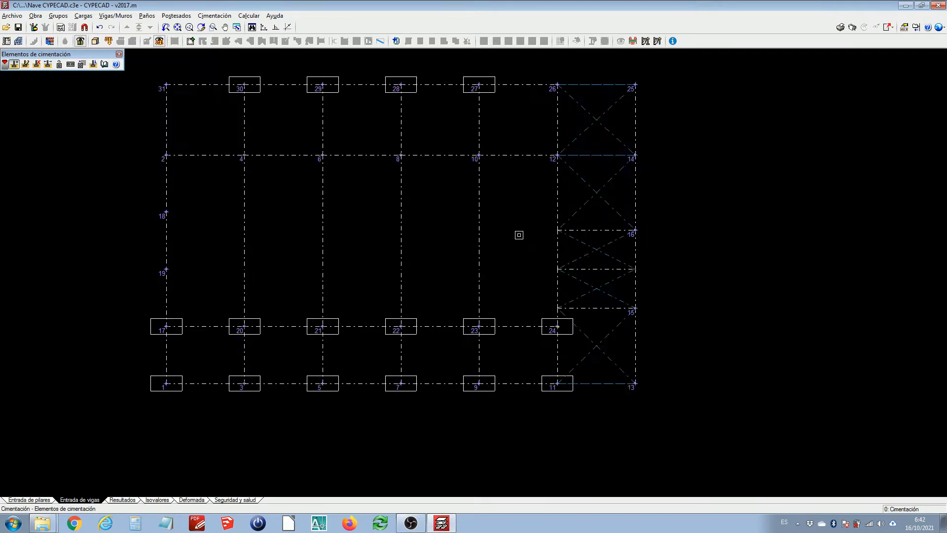
# Place footings under columns 2, 18 and 19 on the left edge and columns 14, 16 and 15 on the right edge
pyautogui.click(202, 171)
pyautogui.click(206, 221)
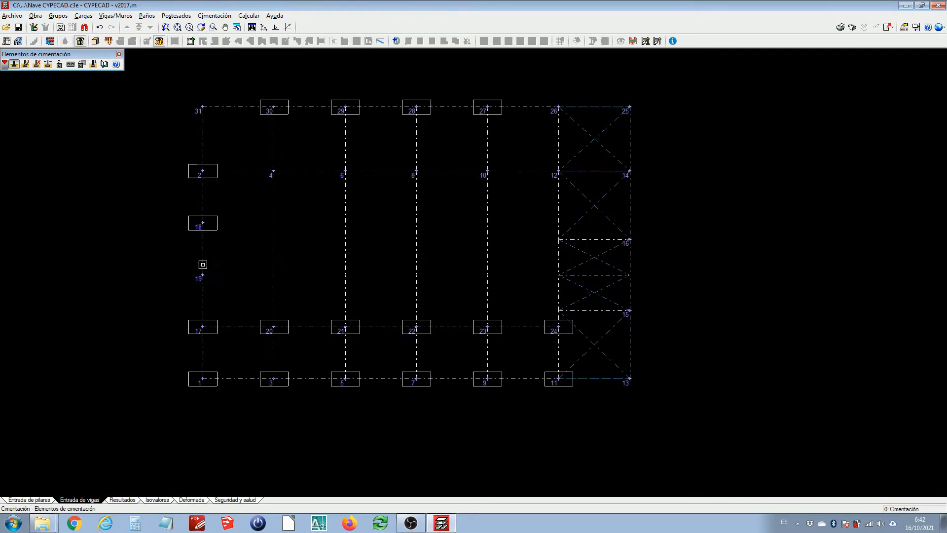
pyautogui.click(217, 273)
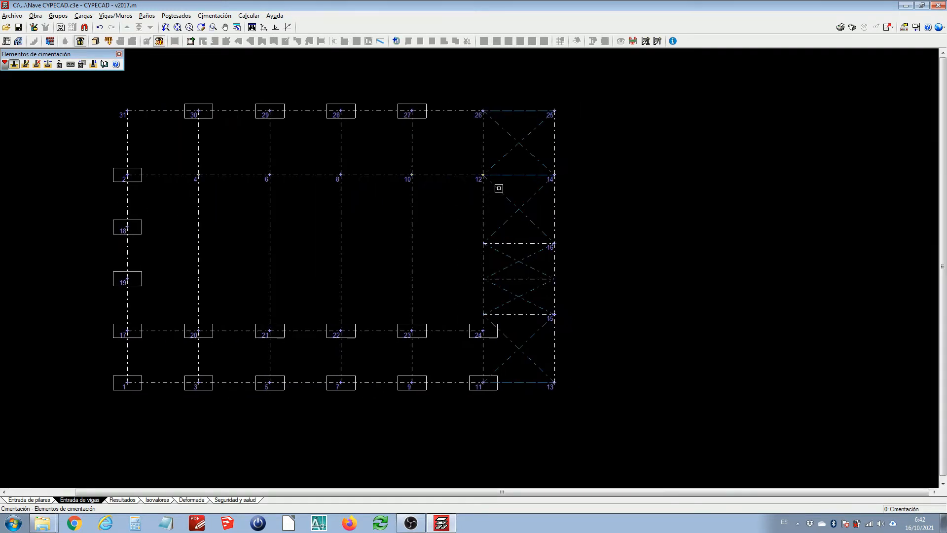
pyautogui.click(556, 175)
pyautogui.click(555, 244)
pyautogui.click(555, 314)
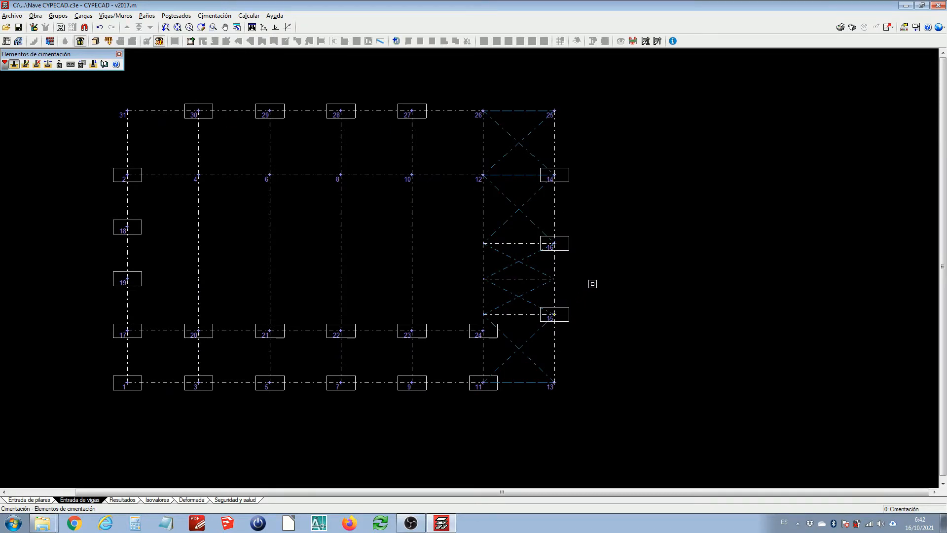
# Switch to the first footing type and place footings under interior columns 4, 6, 8, 10 and 12
pyautogui.rightClick(246, 185)
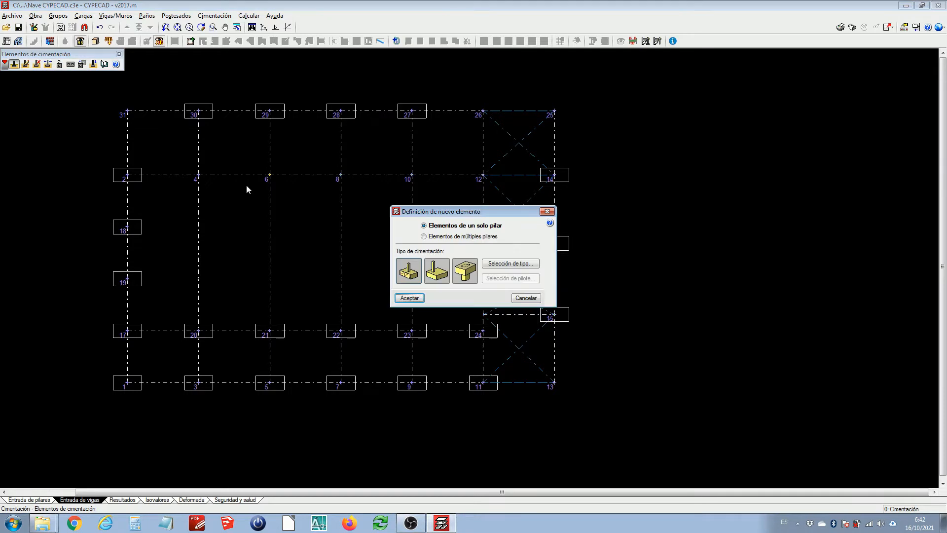
pyautogui.click(502, 262)
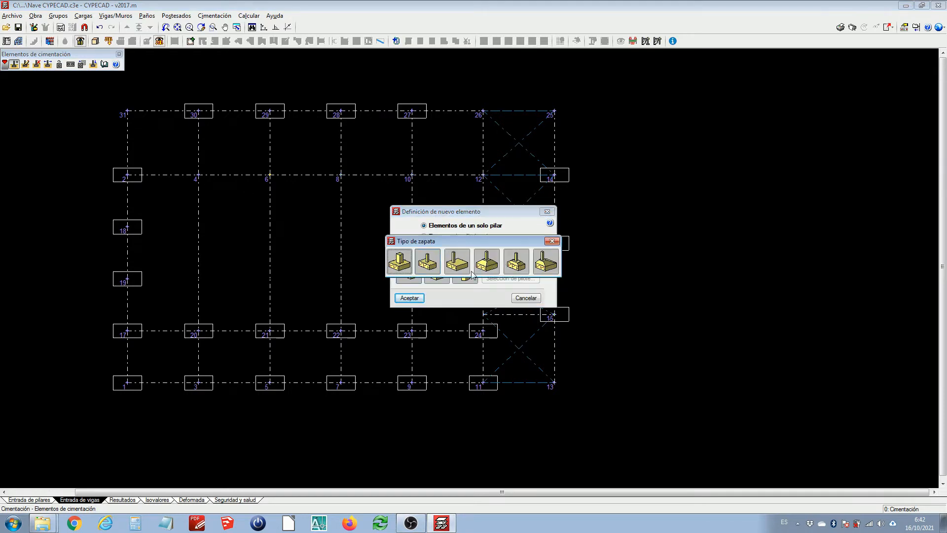
pyautogui.click(406, 263)
pyautogui.click(409, 298)
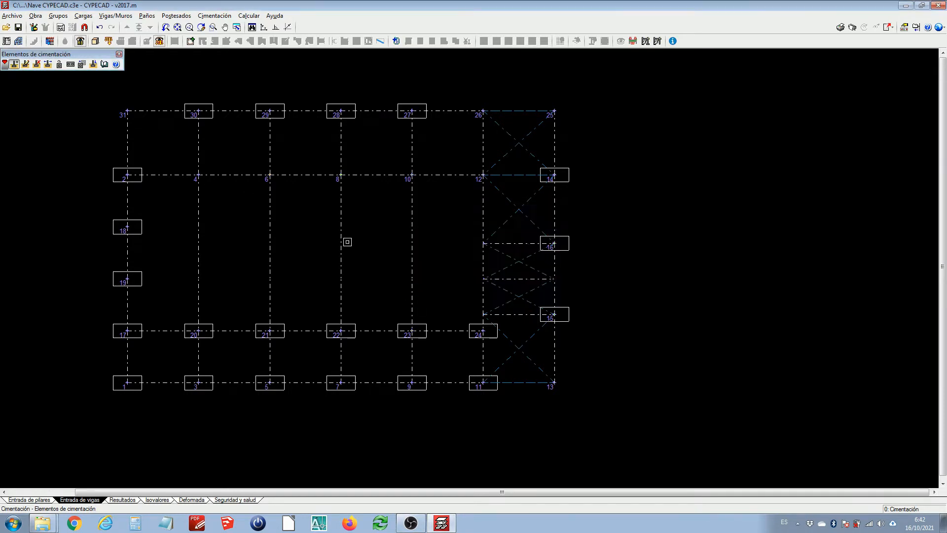
pyautogui.click(198, 175)
pyautogui.click(271, 176)
pyautogui.click(342, 176)
pyautogui.click(412, 175)
pyautogui.click(483, 175)
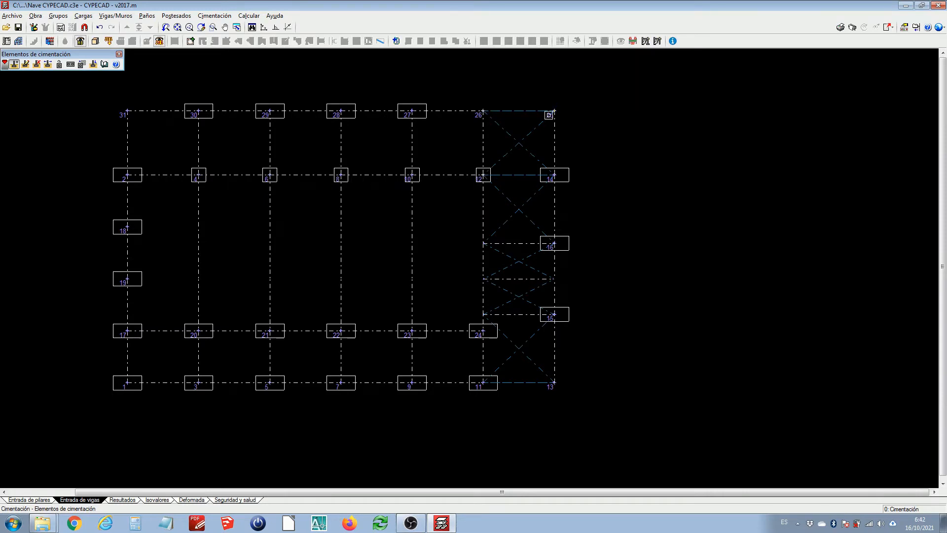
# Place footings under corner columns 25, 13 and 31
pyautogui.click(554, 112)
pyautogui.click(554, 383)
pyautogui.click(127, 112)
# Switch to the second footing type, place a footing under column 26 and finish adding footings
pyautogui.click(493, 262)
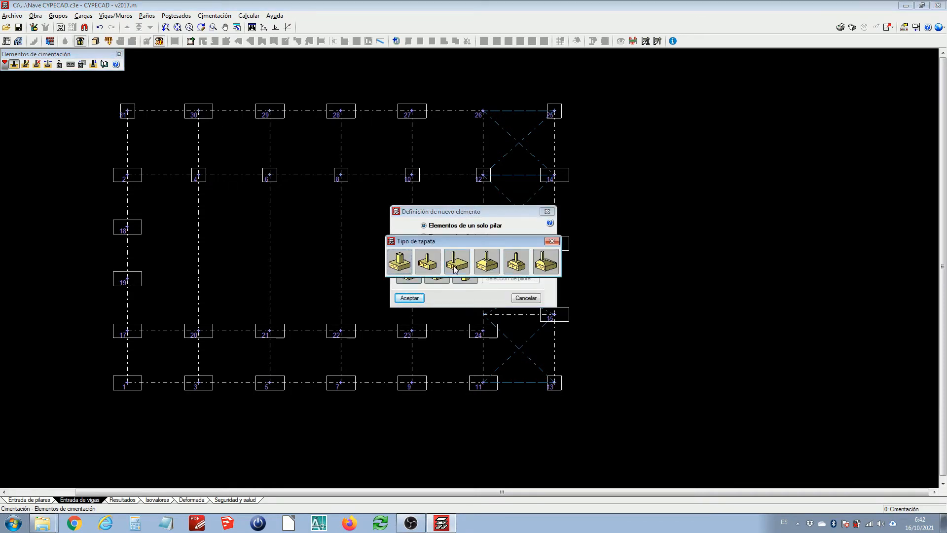
pyautogui.click(428, 263)
pyautogui.click(410, 298)
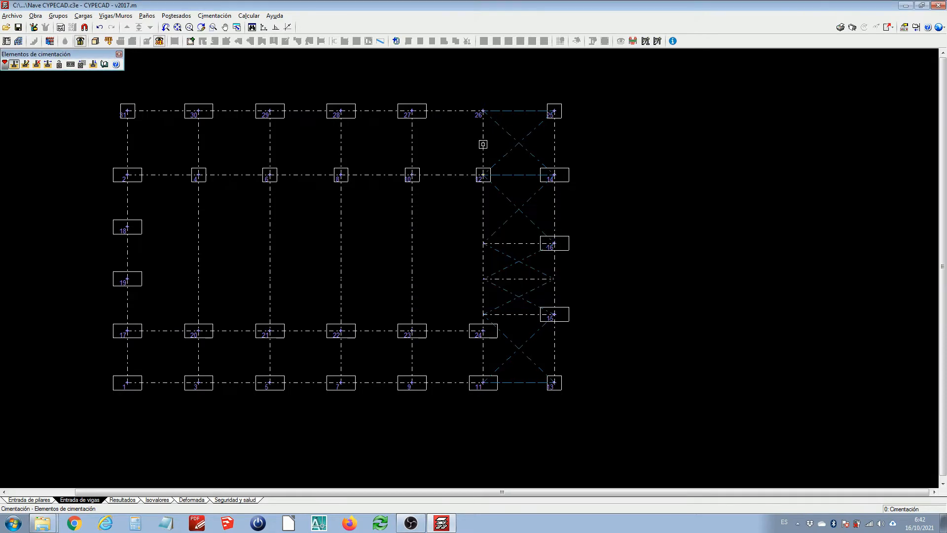
pyautogui.click(482, 114)
pyautogui.moveTo(426, 150); pyautogui.dragTo(467, 189, button='middle')
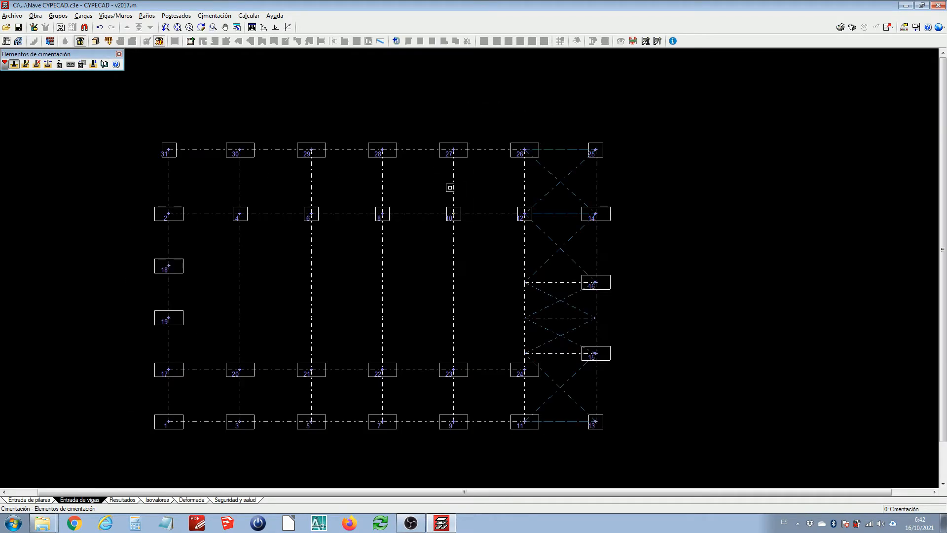
pyautogui.rightClick(450, 187)
pyautogui.click(528, 295)
# Draw tie beams of the first beam type around the perimeter, linking corner columns 31, 25, 13, 1 and back to 31
pyautogui.click(212, 15)
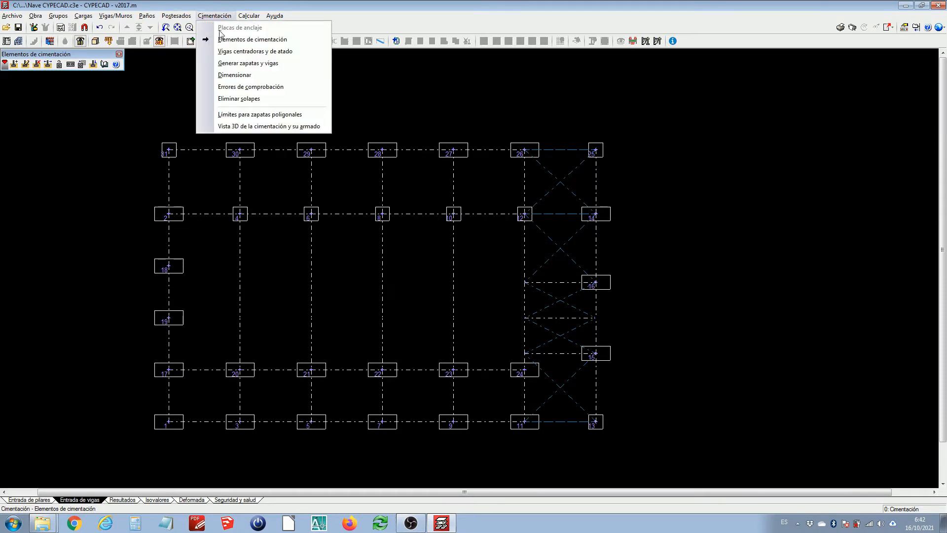
pyautogui.click(233, 51)
pyautogui.click(14, 64)
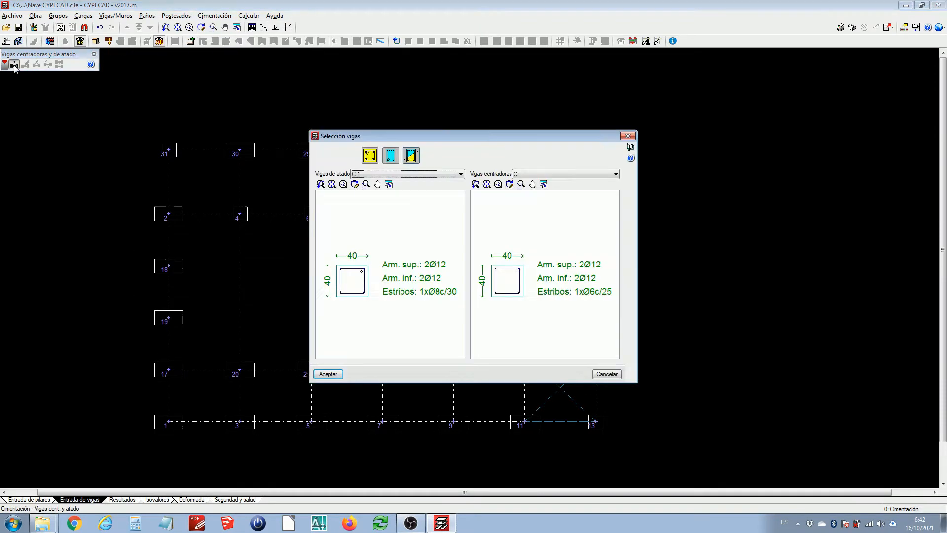
pyautogui.click(370, 155)
pyautogui.click(329, 374)
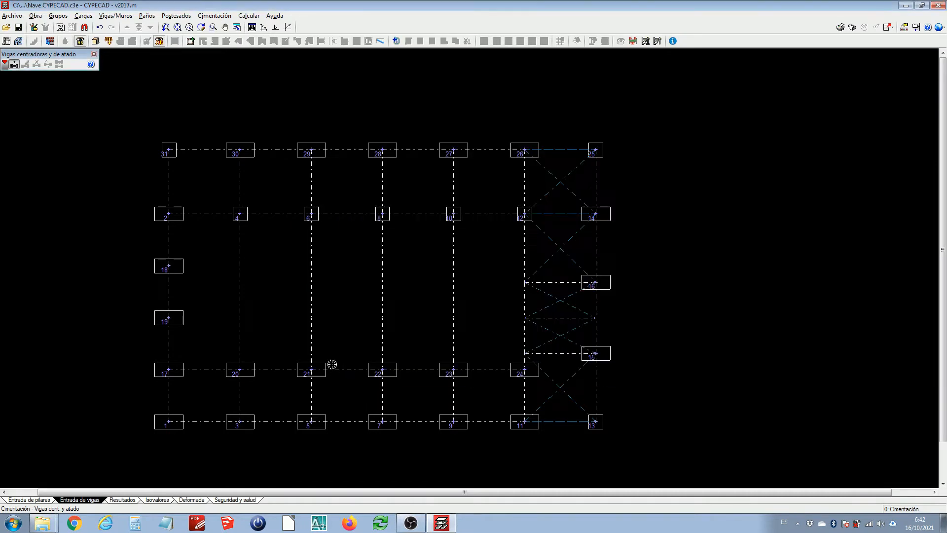
pyautogui.click(168, 150)
pyautogui.click(596, 149)
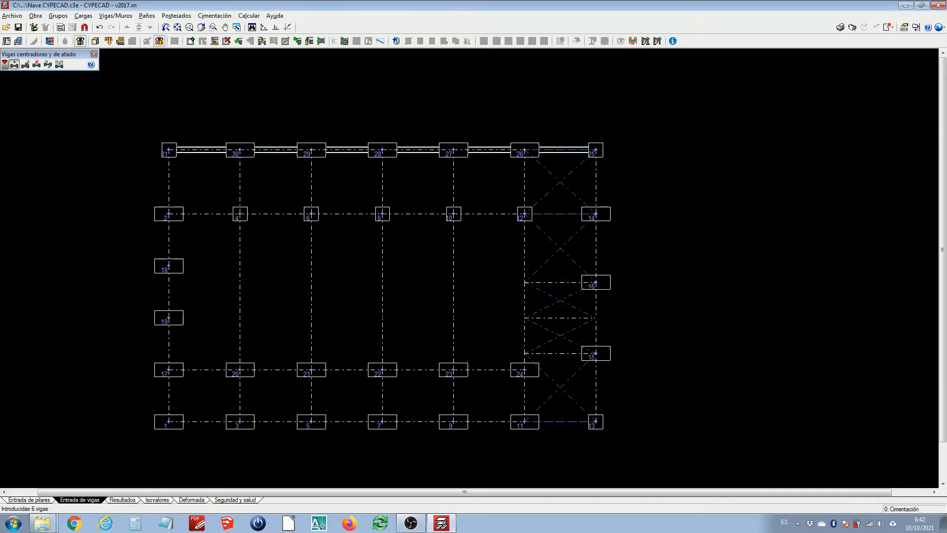
pyautogui.click(595, 421)
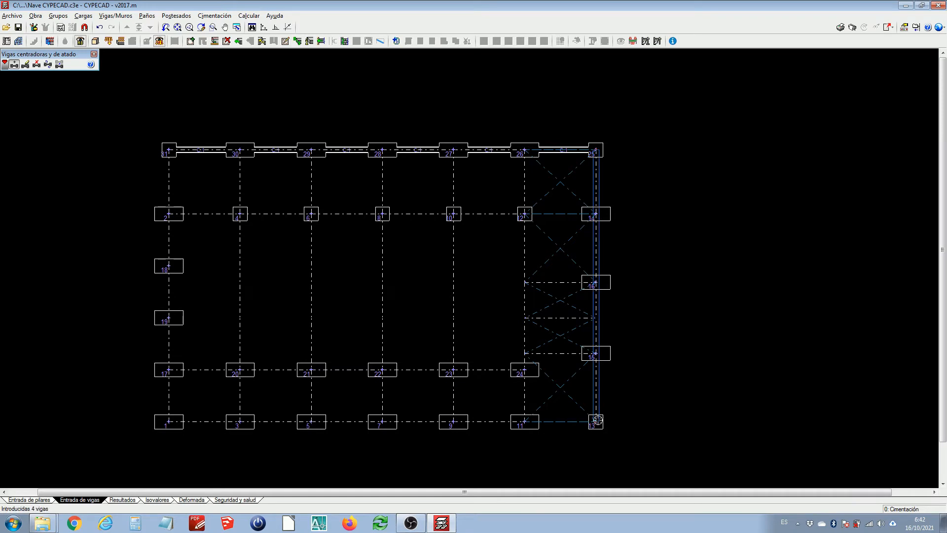
pyautogui.click(168, 422)
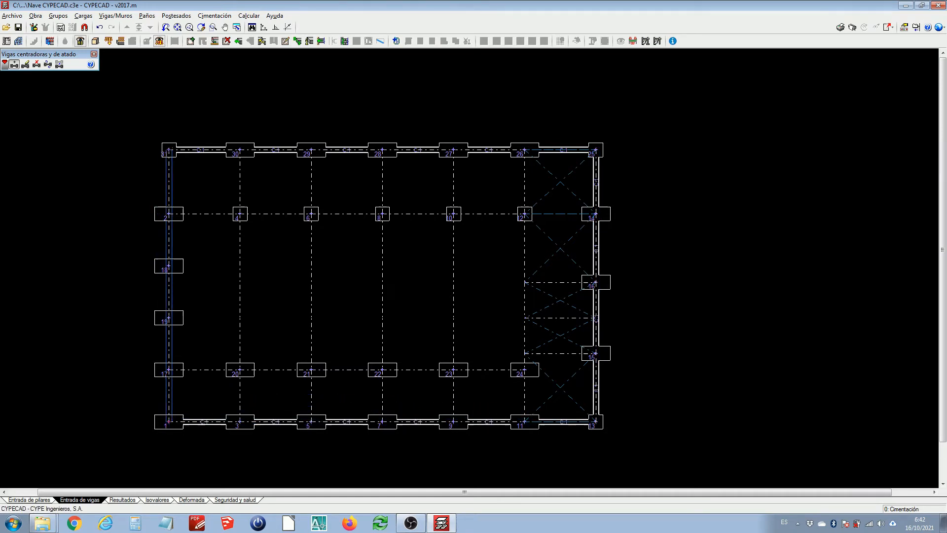
pyautogui.click(169, 150)
# Calculate the structure without sizing the foundation, accepting the default sizing options
pyautogui.click(249, 16)
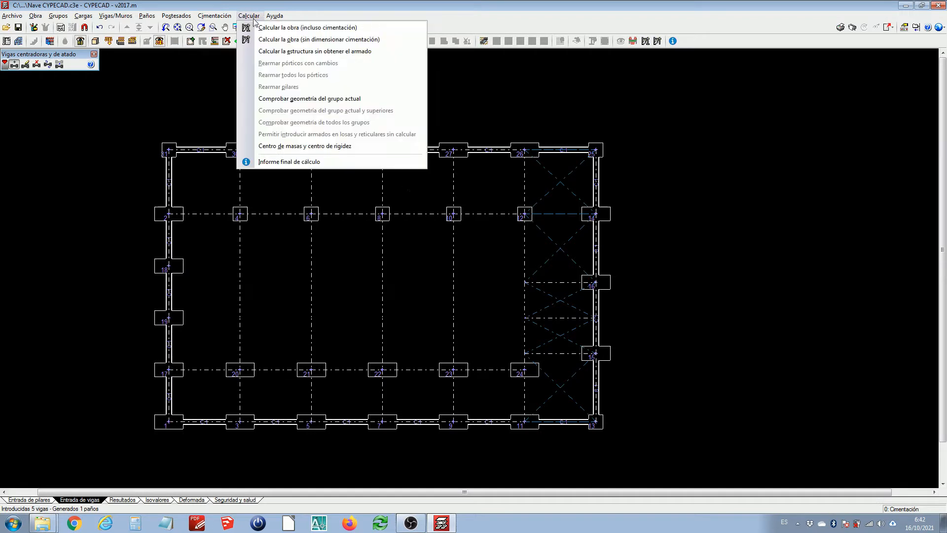
pyautogui.click(270, 40)
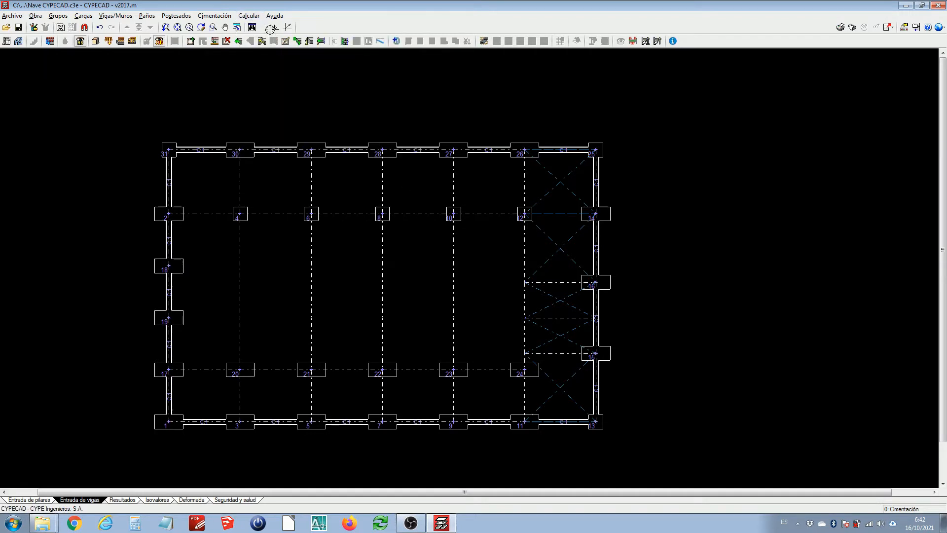
pyautogui.click(359, 315)
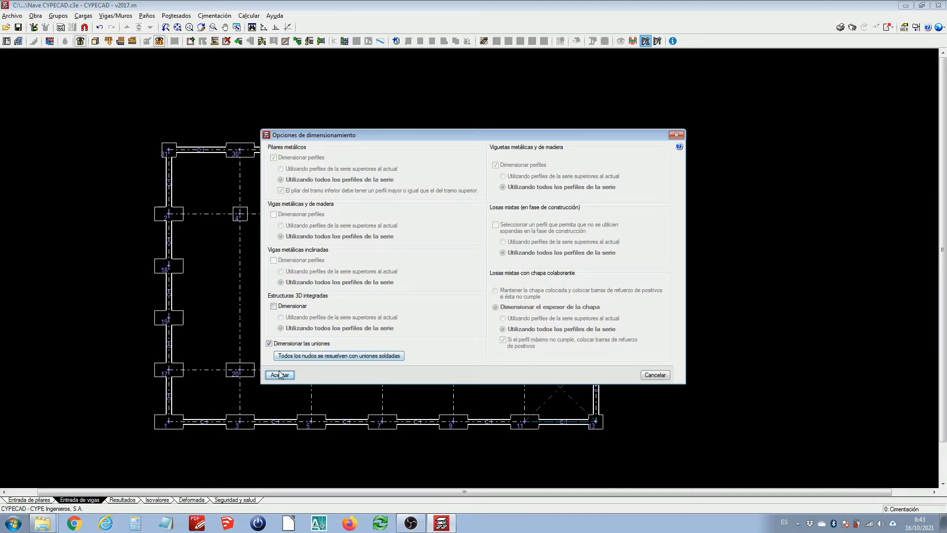
pyautogui.click(279, 375)
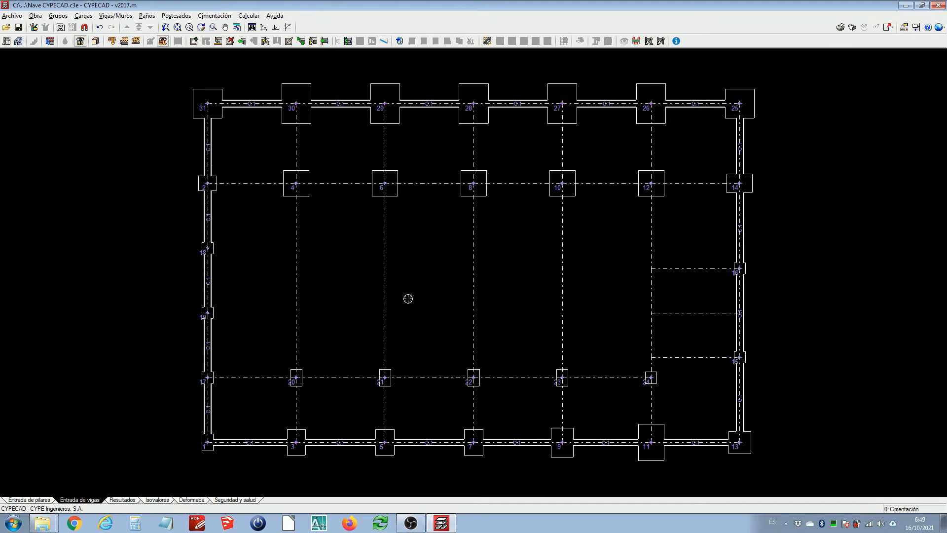
# Open the 3D view of the building and orbit around it to inspect the footings and tie beams, then close it
pyautogui.click(215, 16)
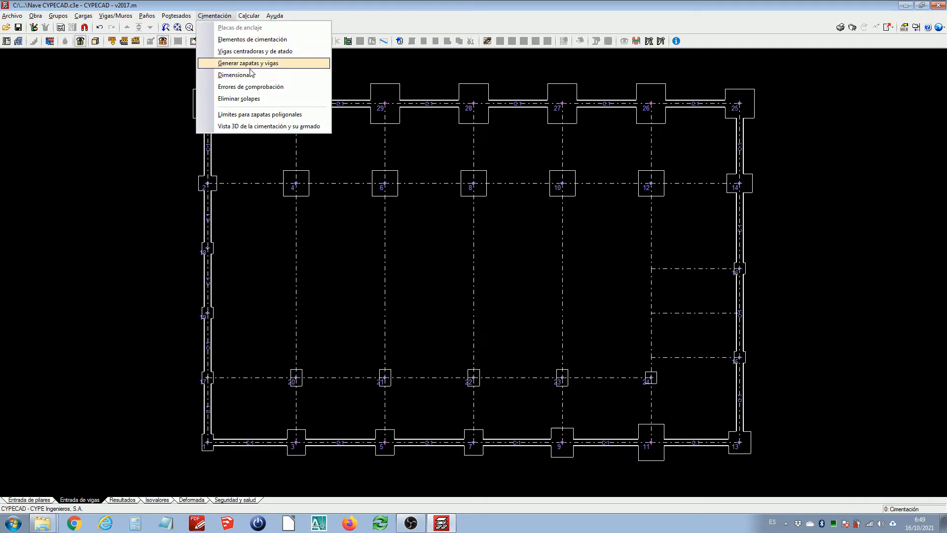
pyautogui.click(271, 5)
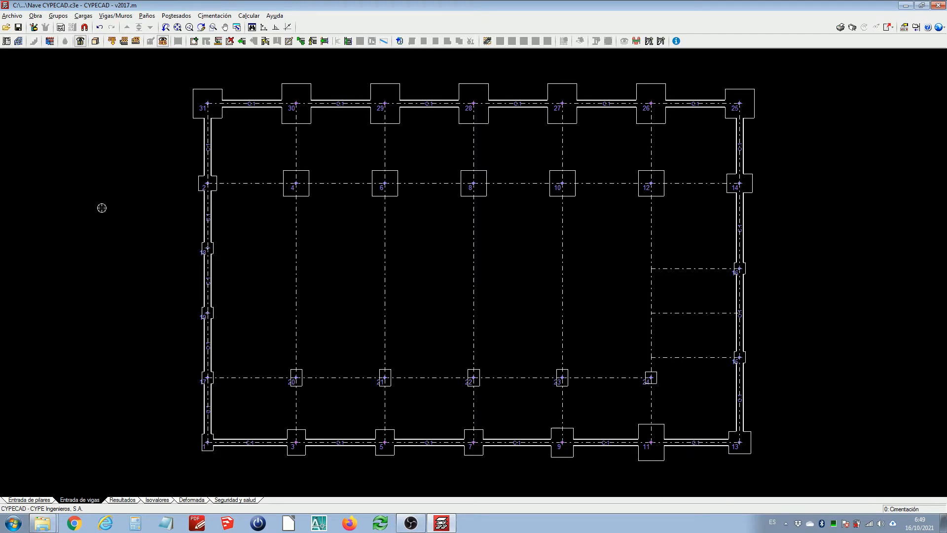
pyautogui.click(114, 16)
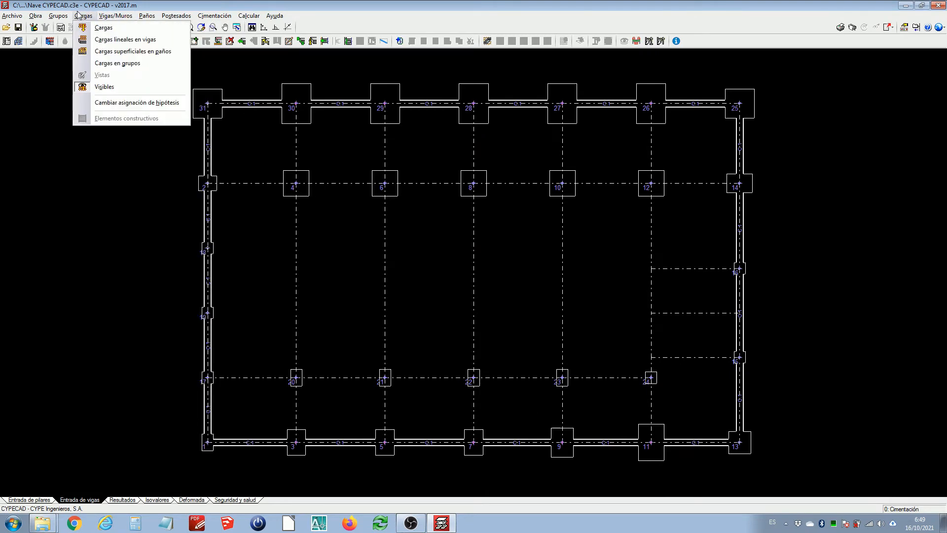
pyautogui.moveTo(58, 16)
pyautogui.click(114, 167)
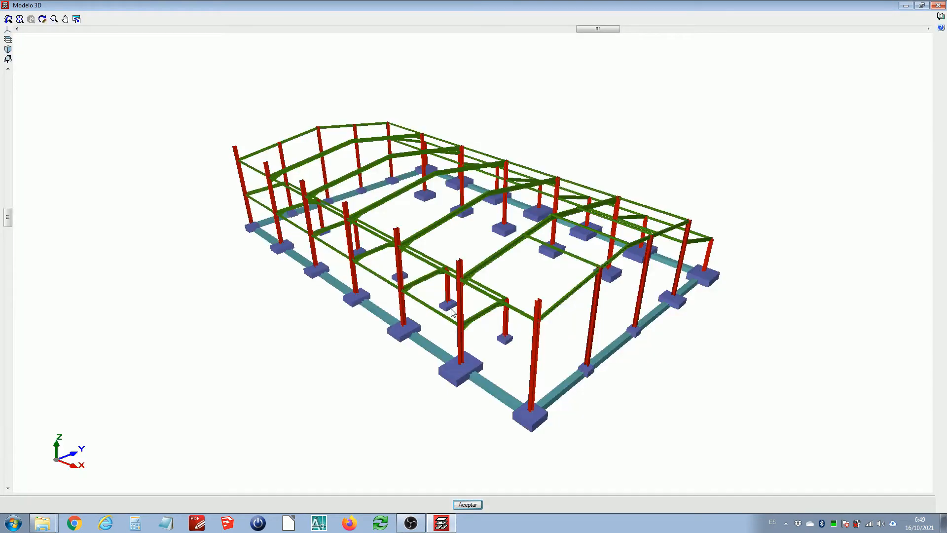
pyautogui.moveTo(451, 308); pyautogui.dragTo(524, 408)
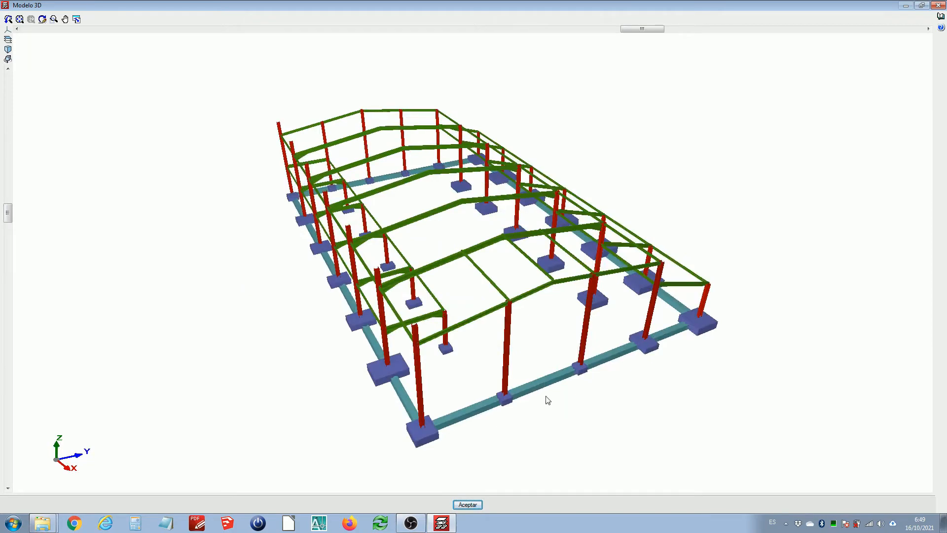
pyautogui.moveTo(580, 365); pyautogui.dragTo(437, 298)
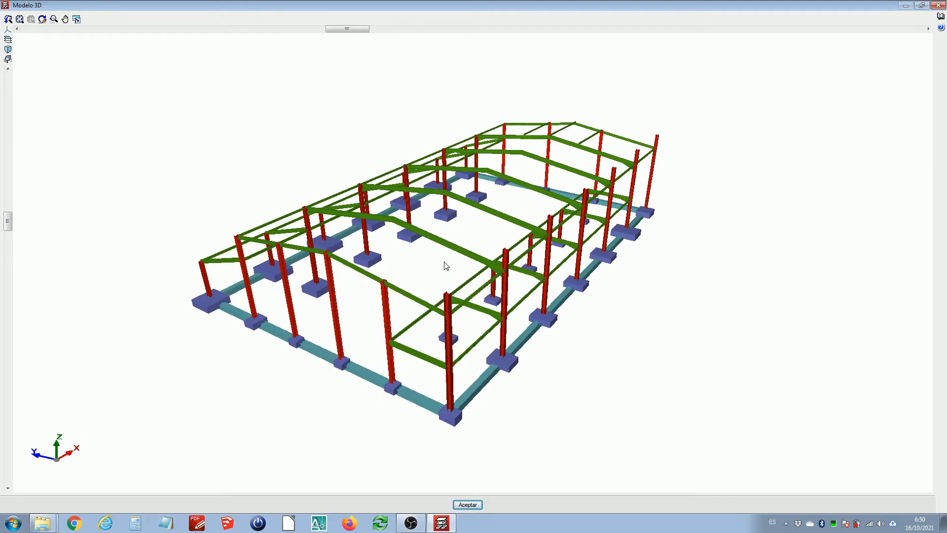
pyautogui.moveTo(446, 266); pyautogui.dragTo(217, 288)
pyautogui.click(467, 504)
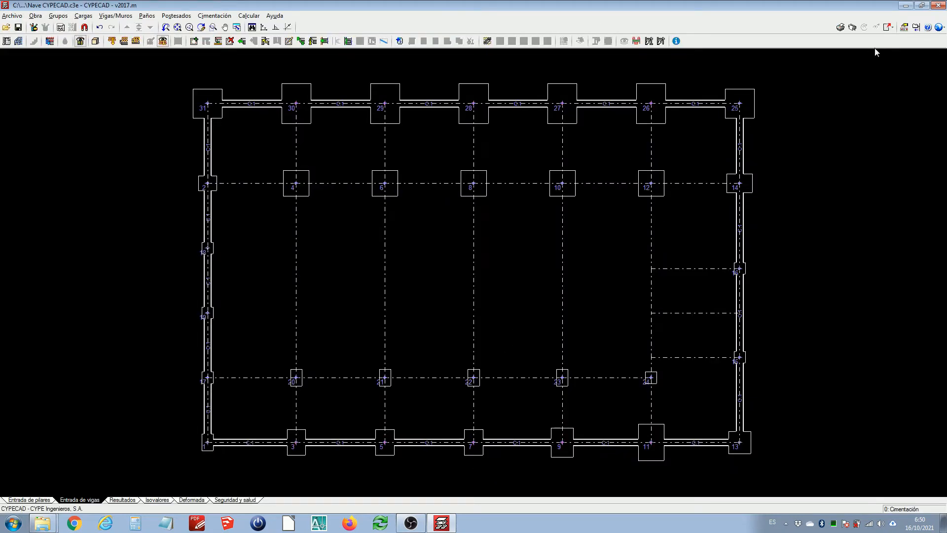
# Export the model in IFC2x3 format as Nave CYPECAD.ifc on the Desktop
pyautogui.click(886, 28)
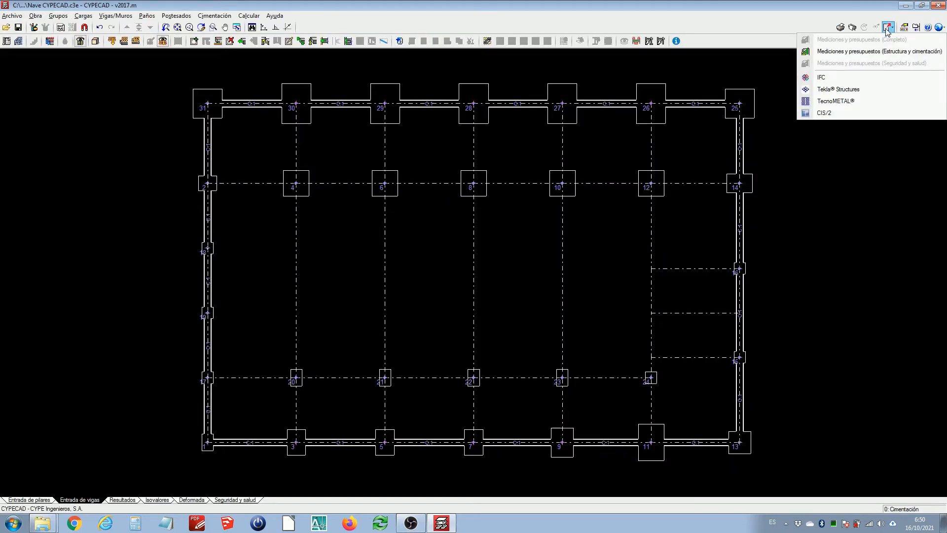
pyautogui.click(822, 78)
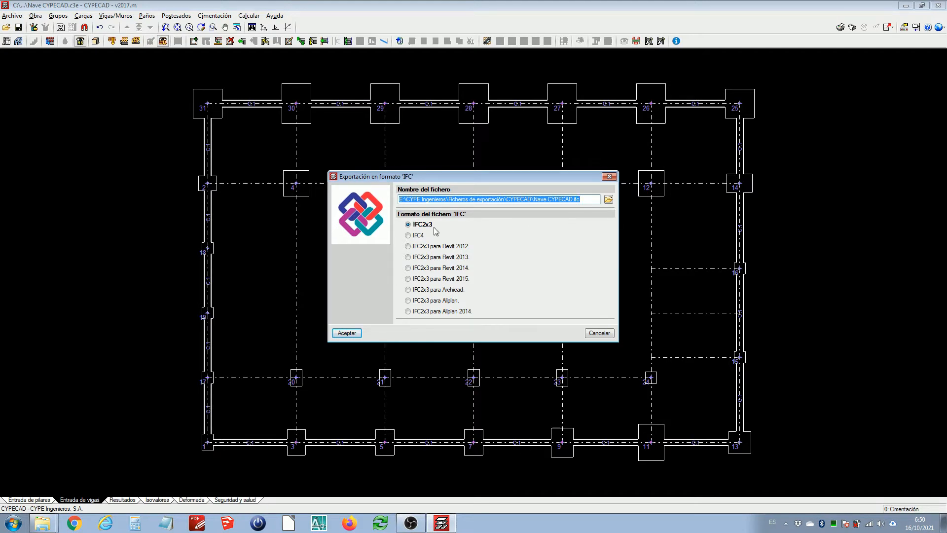
pyautogui.click(608, 198)
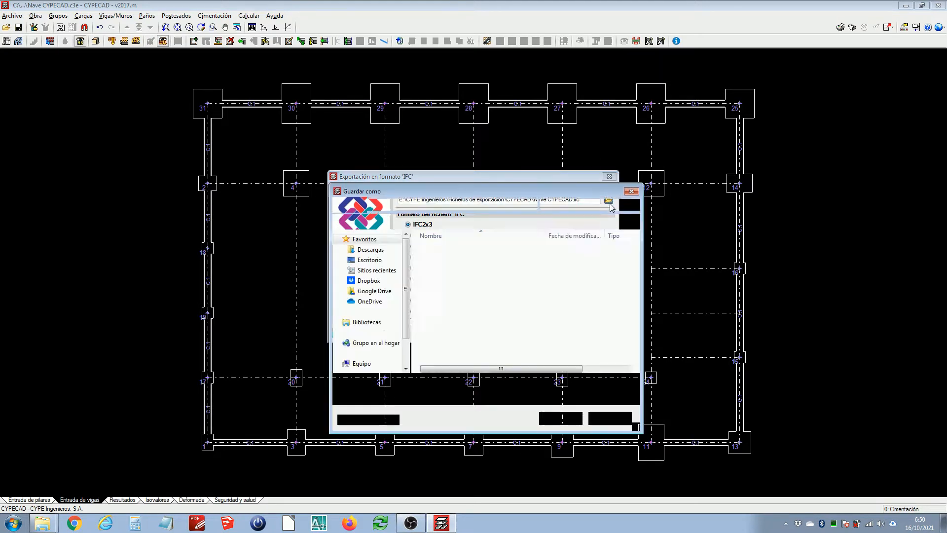
pyautogui.click(379, 261)
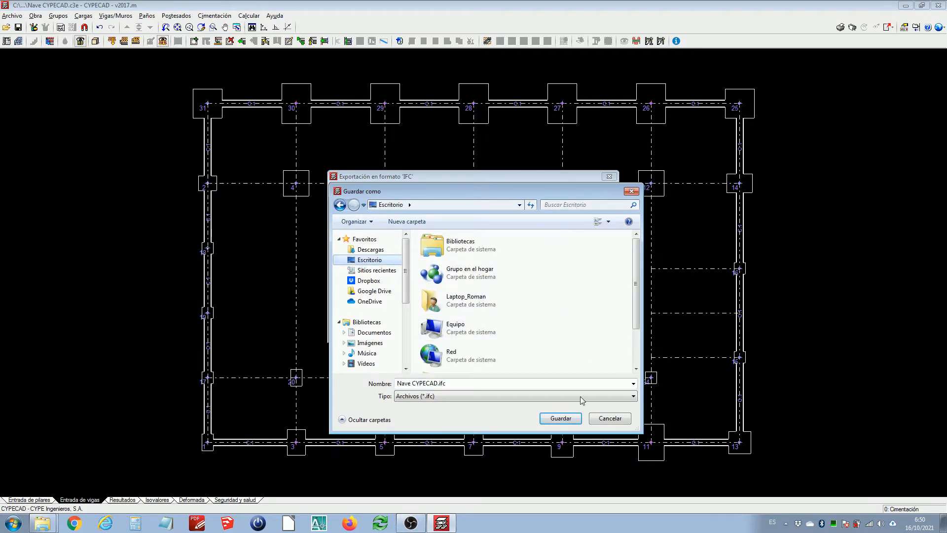
pyautogui.click(572, 418)
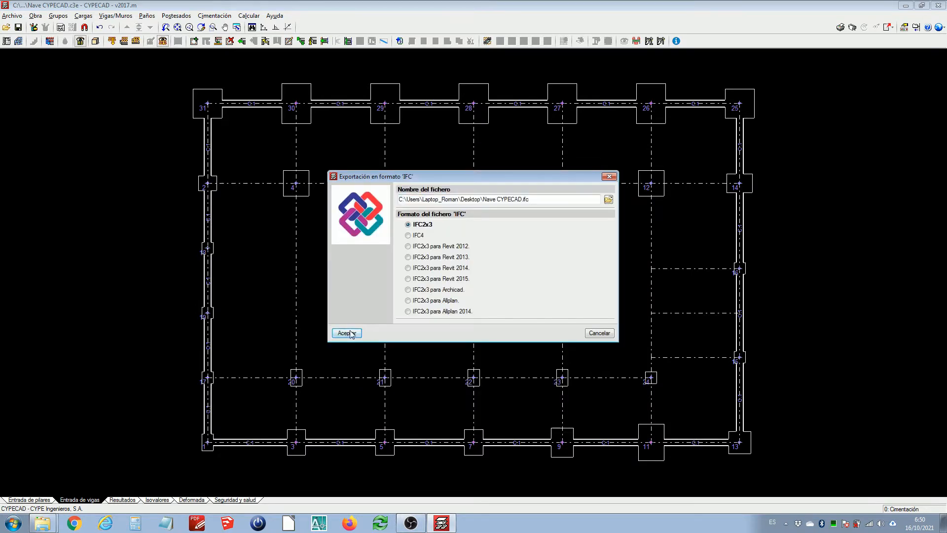
pyautogui.click(348, 334)
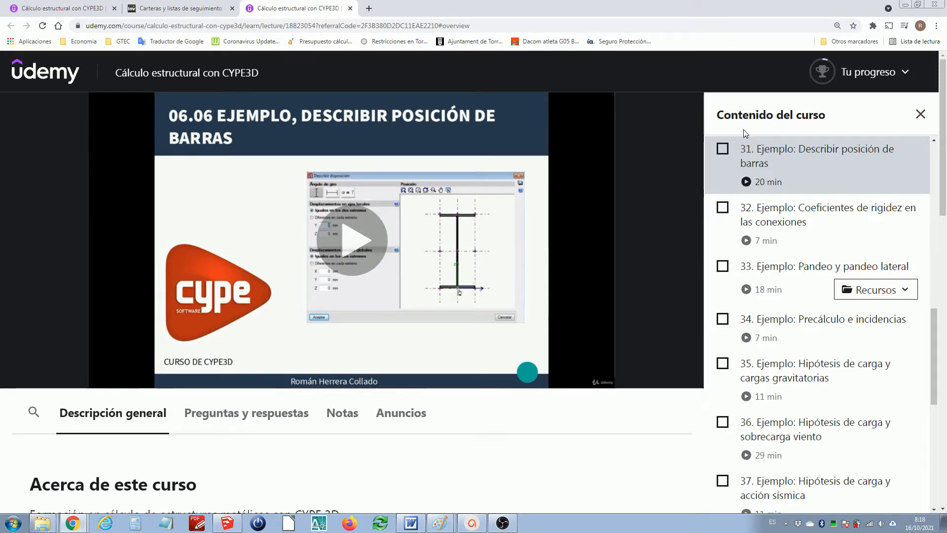
pyautogui.scroll(-2, 592, 168)
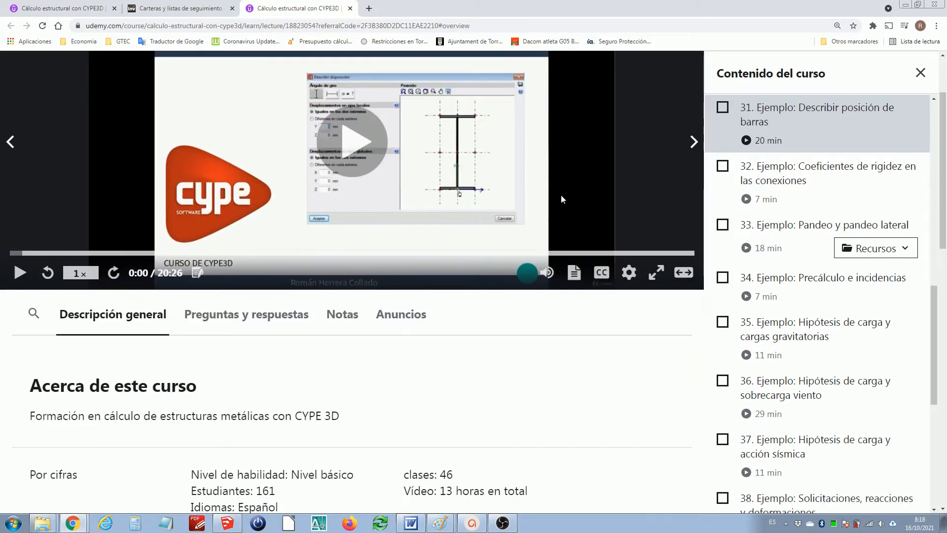
pyautogui.scroll(2, 555, 231)
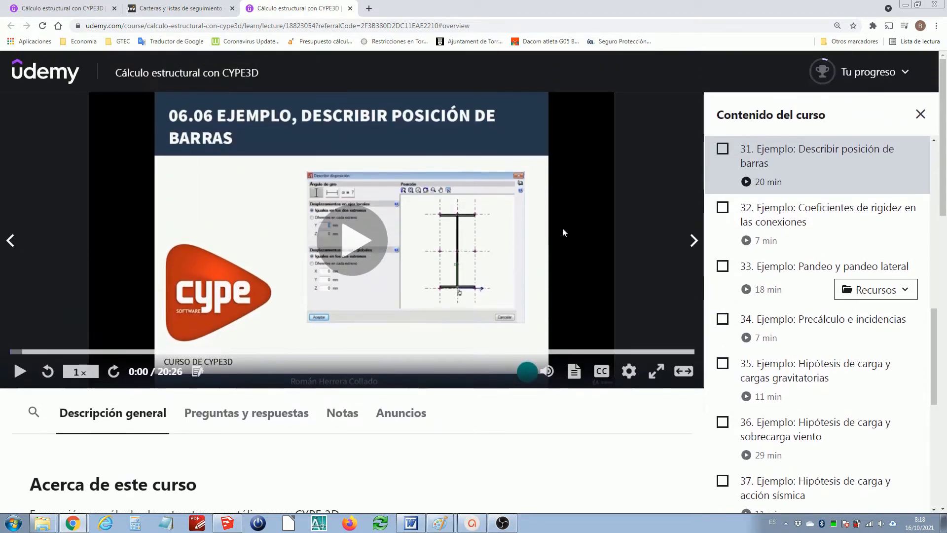
pyautogui.scroll(-2, 564, 228)
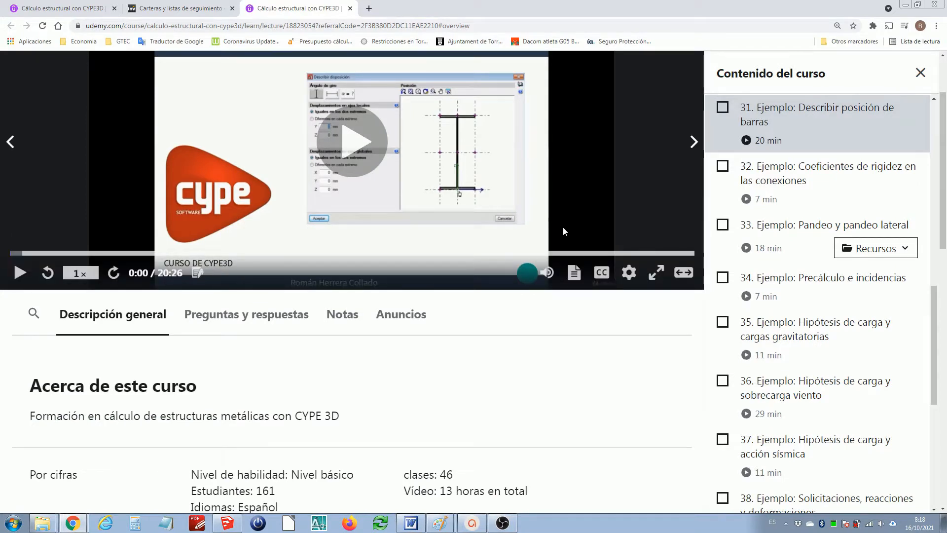
pyautogui.scroll(2, 564, 230)
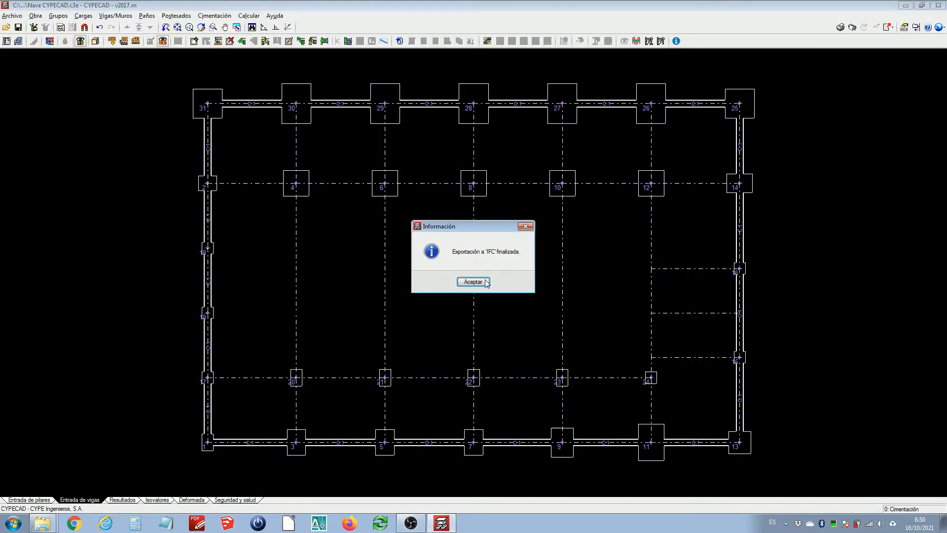
pyautogui.click(473, 282)
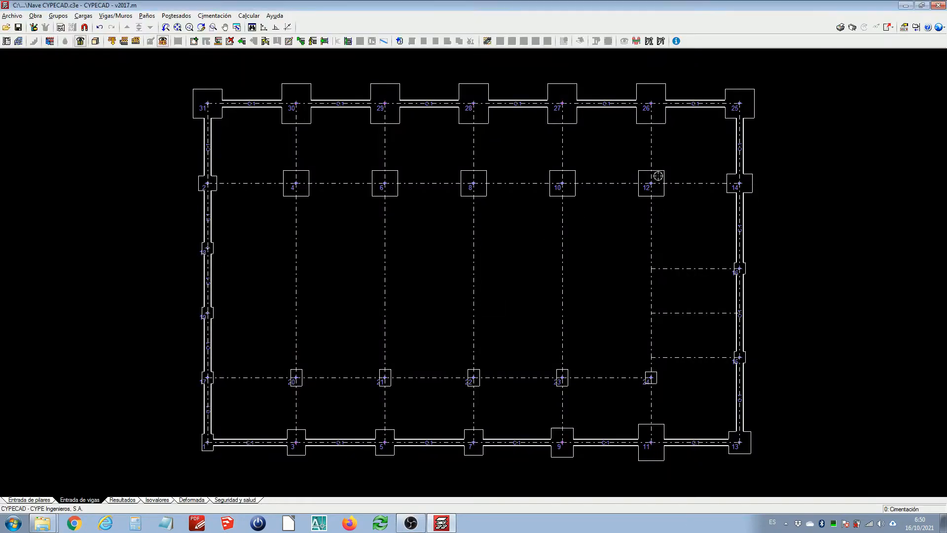
# Minimize the open windows and open the exported Nave CYPECAD.ifc file from the Desktop in BIM Vision
pyautogui.click(906, 5)
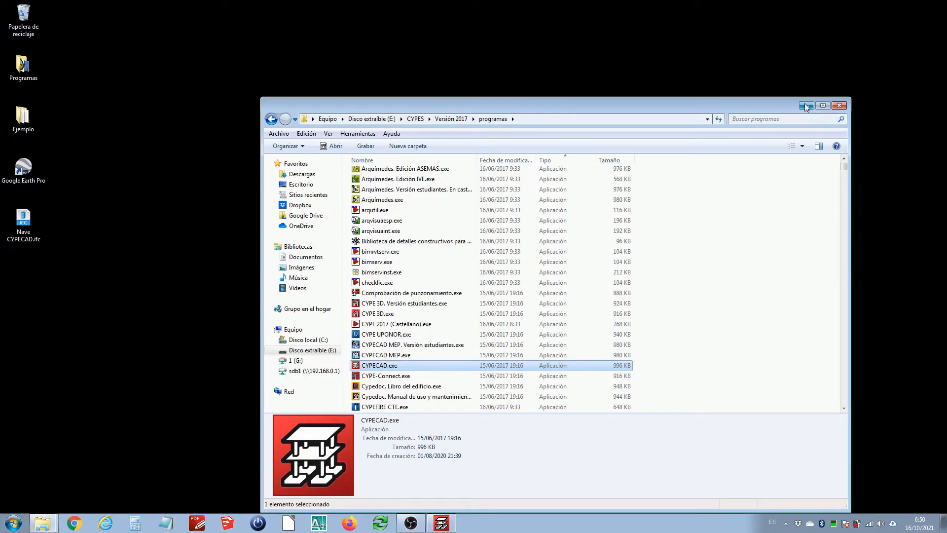
pyautogui.click(806, 105)
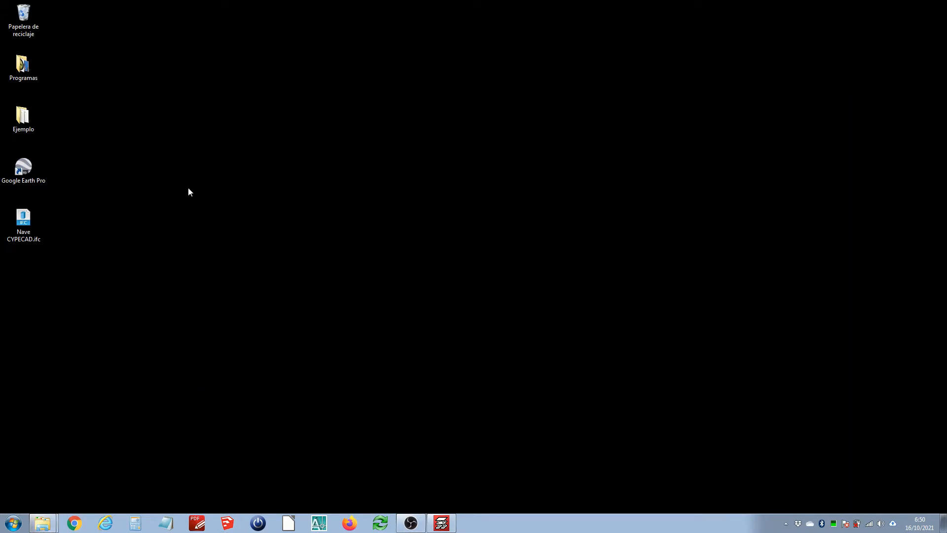
pyautogui.doubleClick(24, 220)
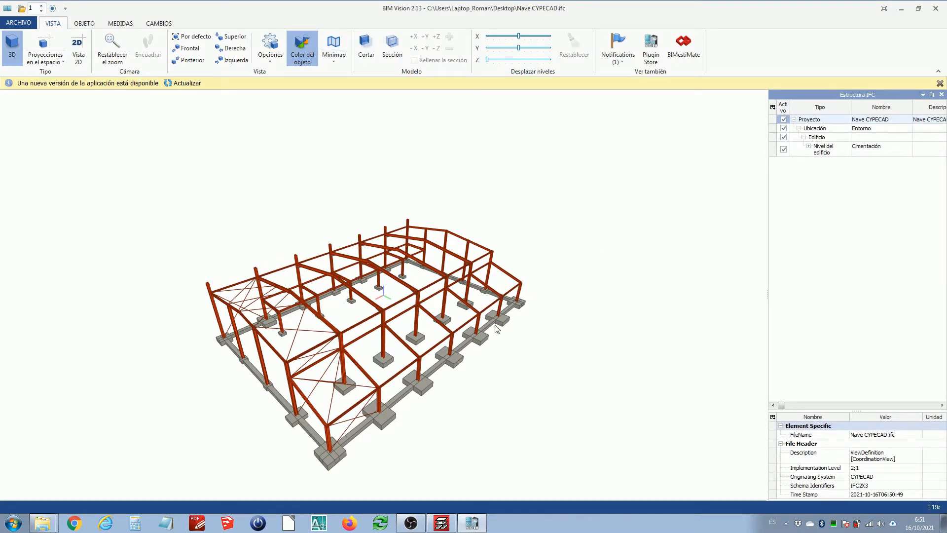
# Orbit and zoom around the IFC model, selecting tie beams and expanding one to inspect its material layer
pyautogui.moveTo(515, 338); pyautogui.dragTo(464, 350)
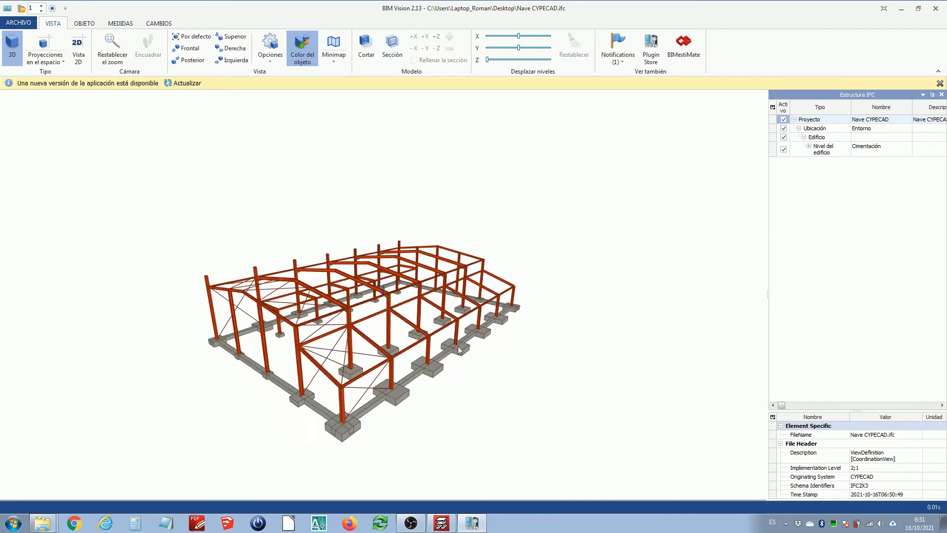
pyautogui.scroll(5, 364, 419)
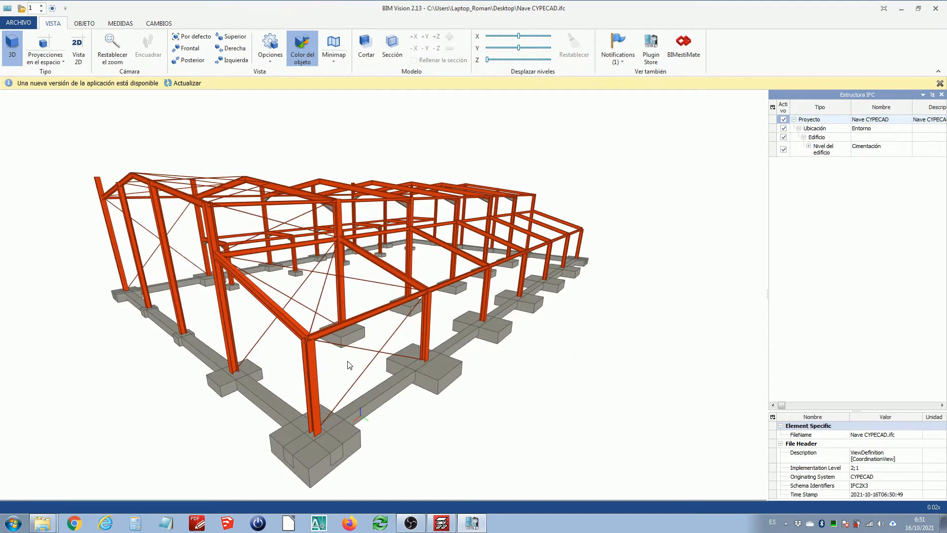
pyautogui.moveTo(349, 360)
pyautogui.mouseDown()
pyautogui.moveTo(374, 351)
pyautogui.moveTo(355, 364)
pyautogui.mouseUp()
pyautogui.click(378, 395)
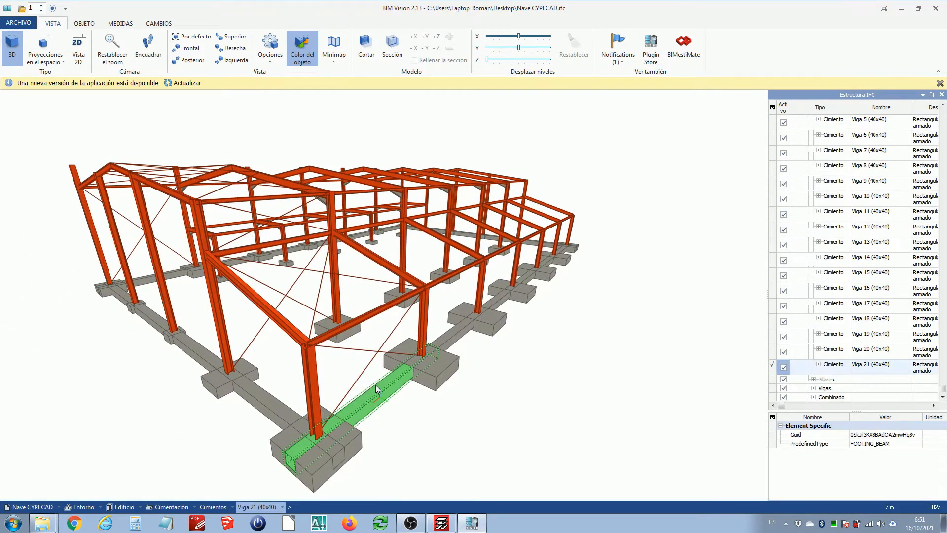
pyautogui.moveTo(429, 363); pyautogui.dragTo(366, 363)
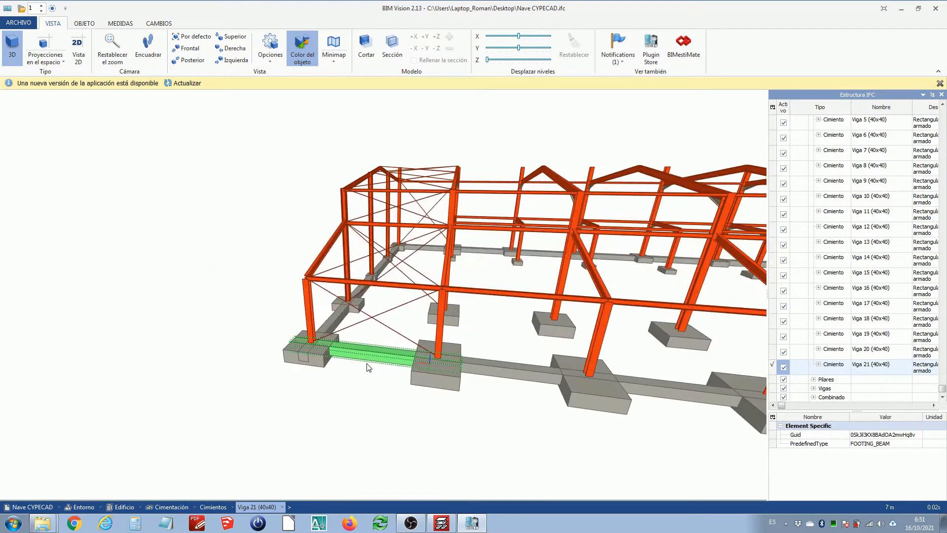
pyautogui.scroll(3, 440, 359)
pyautogui.click(508, 383)
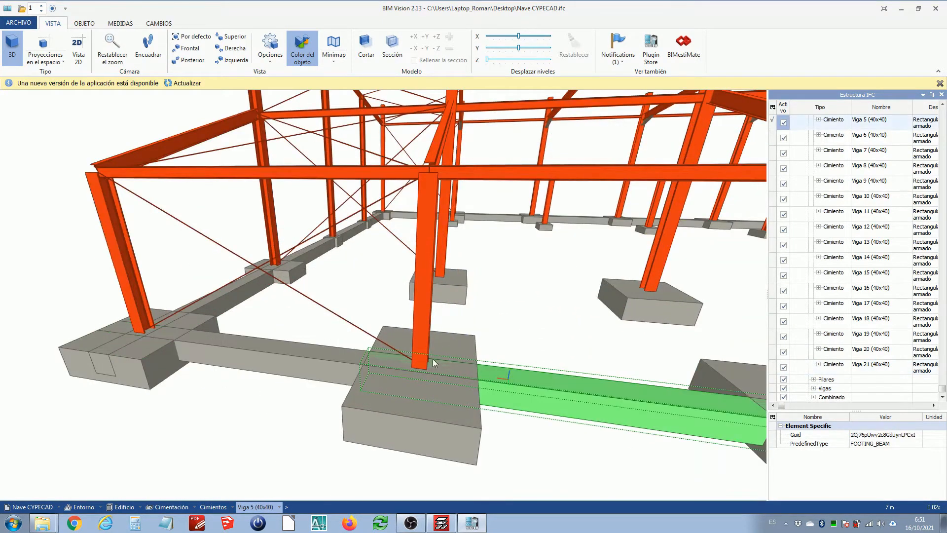
pyautogui.scroll(-5, 434, 364)
pyautogui.moveTo(435, 365)
pyautogui.mouseDown()
pyautogui.moveTo(481, 382)
pyautogui.moveTo(452, 360)
pyautogui.mouseUp()
pyautogui.click(525, 366)
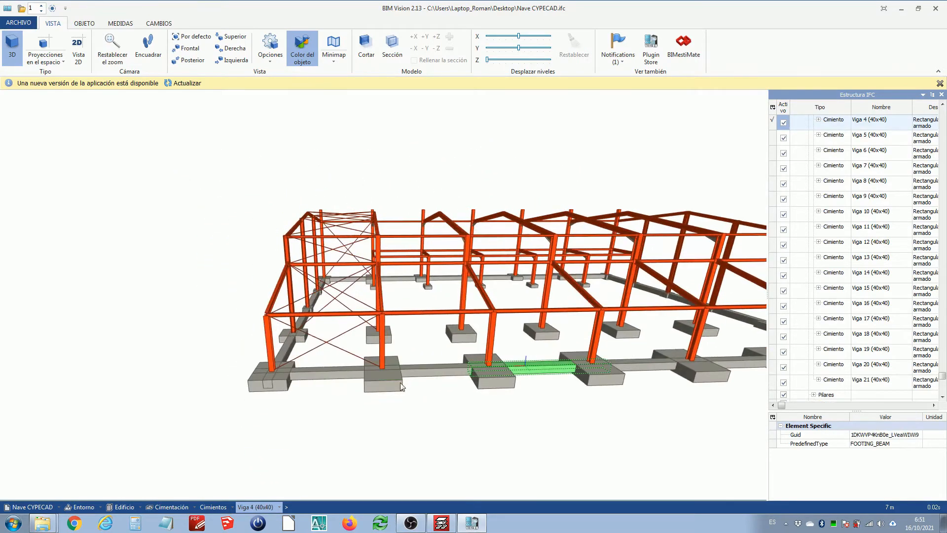
pyautogui.moveTo(401, 387); pyautogui.dragTo(546, 369)
pyautogui.scroll(-5, 387, 373)
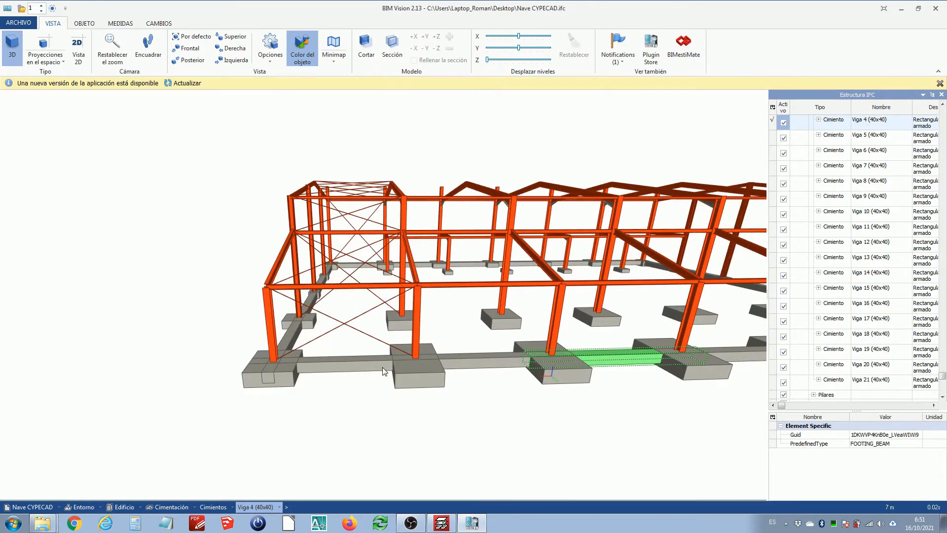
pyautogui.moveTo(387, 373)
pyautogui.mouseDown()
pyautogui.moveTo(417, 376)
pyautogui.moveTo(392, 355)
pyautogui.mouseUp()
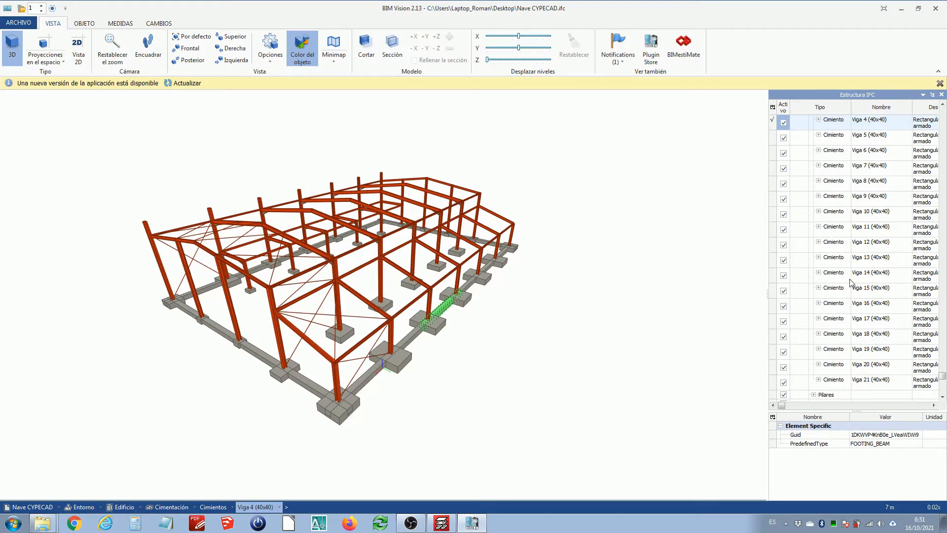
pyautogui.click(488, 272)
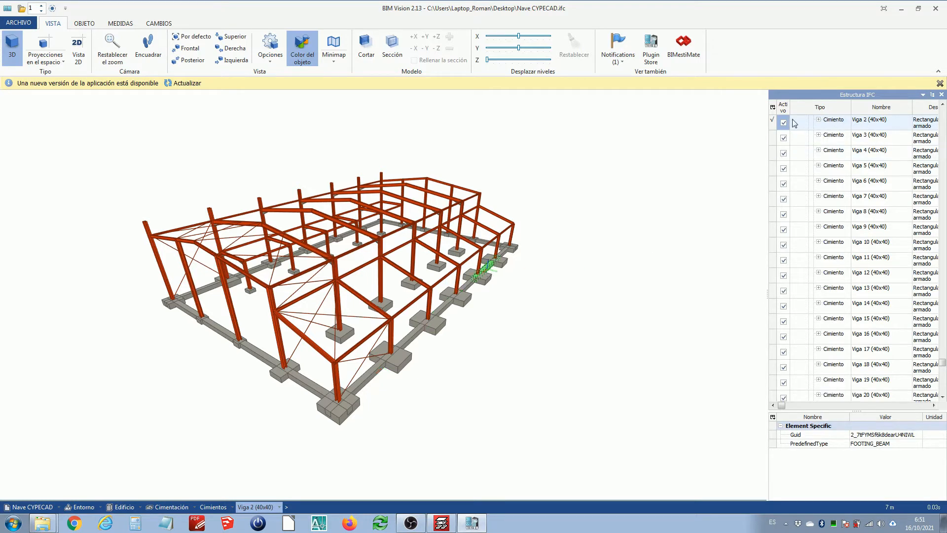
pyautogui.click(818, 120)
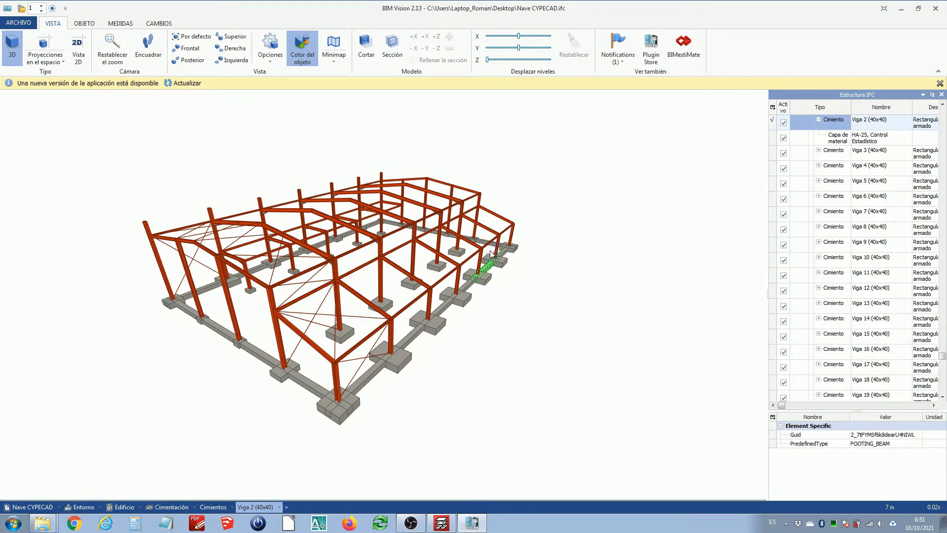
# Select a steel beam of the frame, then orbit closer to examine a footing where tie beams meet
pyautogui.moveTo(501, 254); pyautogui.dragTo(455, 252)
pyautogui.doubleClick(424, 257)
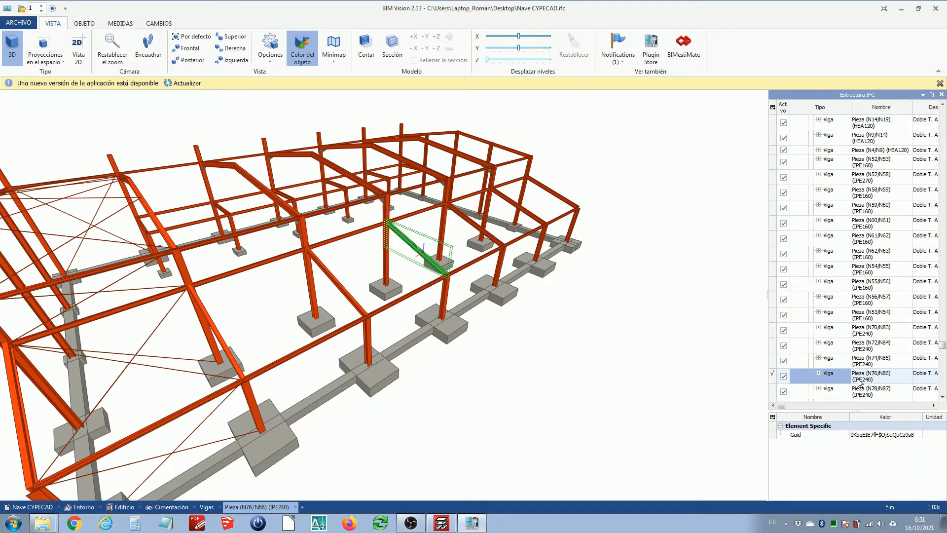
pyautogui.click(503, 337)
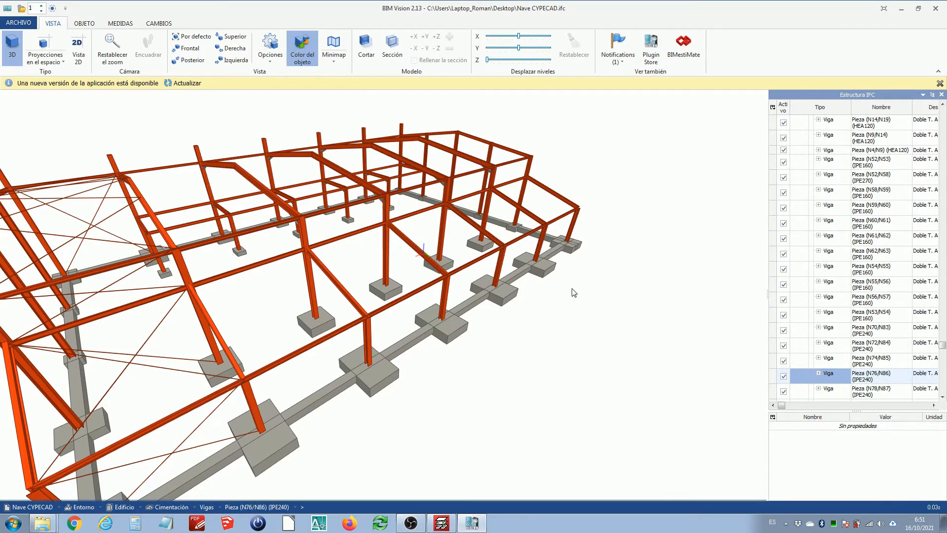
pyautogui.moveTo(572, 289)
pyautogui.mouseDown()
pyautogui.moveTo(574, 298)
pyautogui.moveTo(583, 282)
pyautogui.mouseUp()
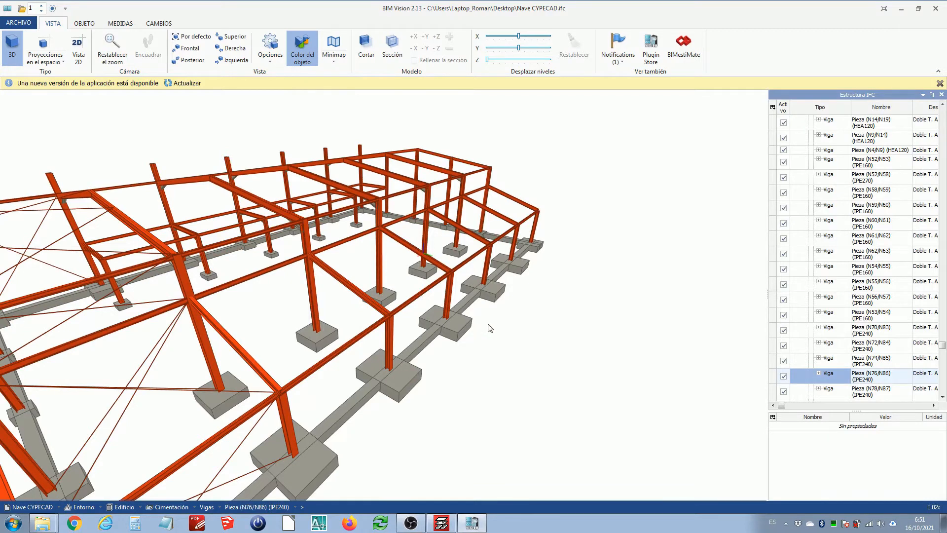
pyautogui.moveTo(490, 328); pyautogui.dragTo(467, 327)
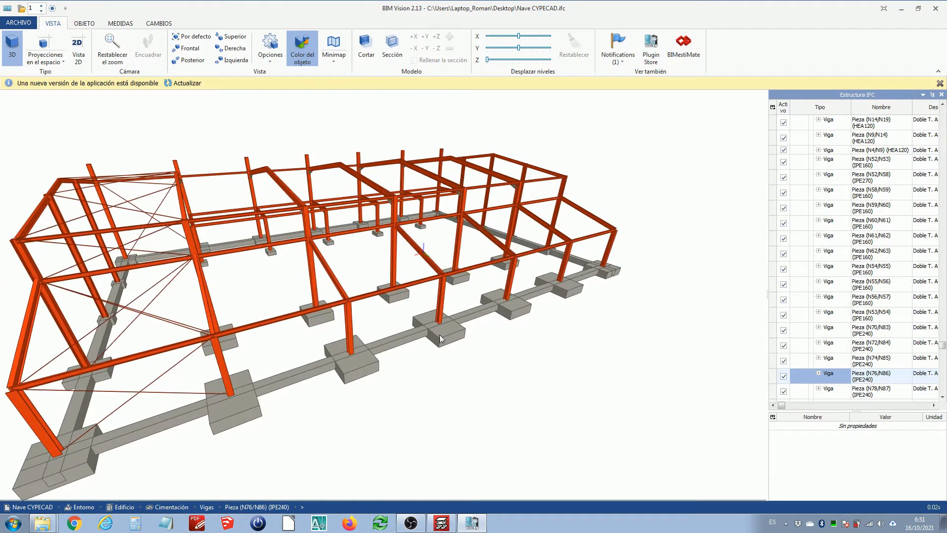
pyautogui.scroll(5, 440, 334)
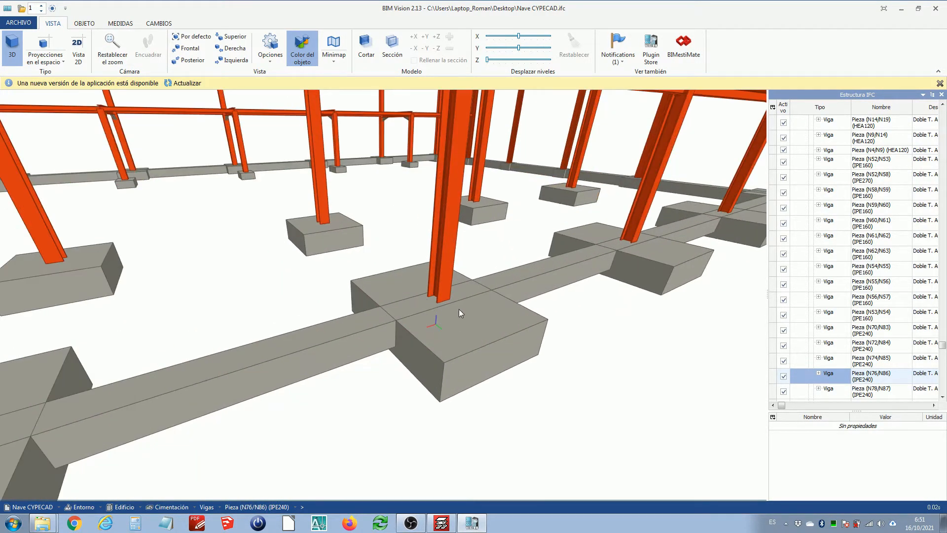
pyautogui.moveTo(459, 309); pyautogui.dragTo(433, 317)
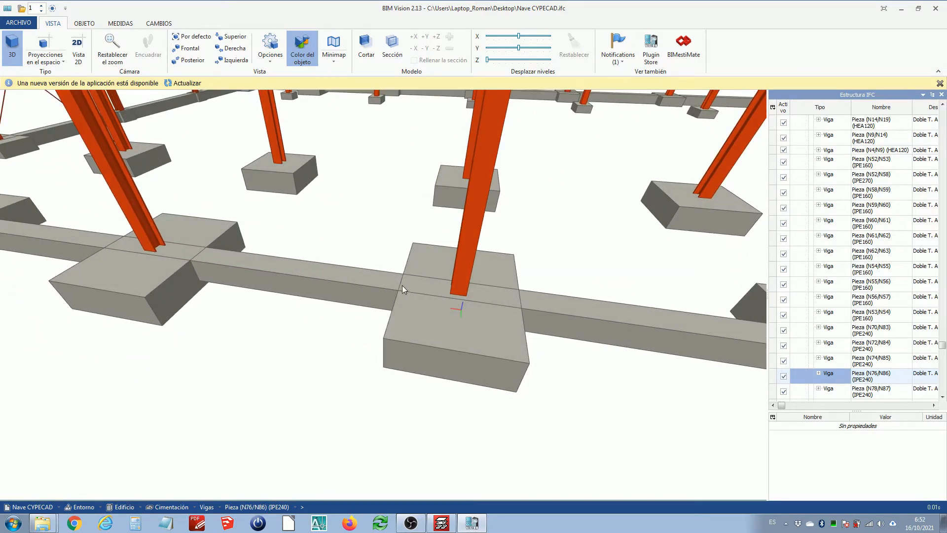
pyautogui.moveTo(470, 298); pyautogui.dragTo(508, 292)
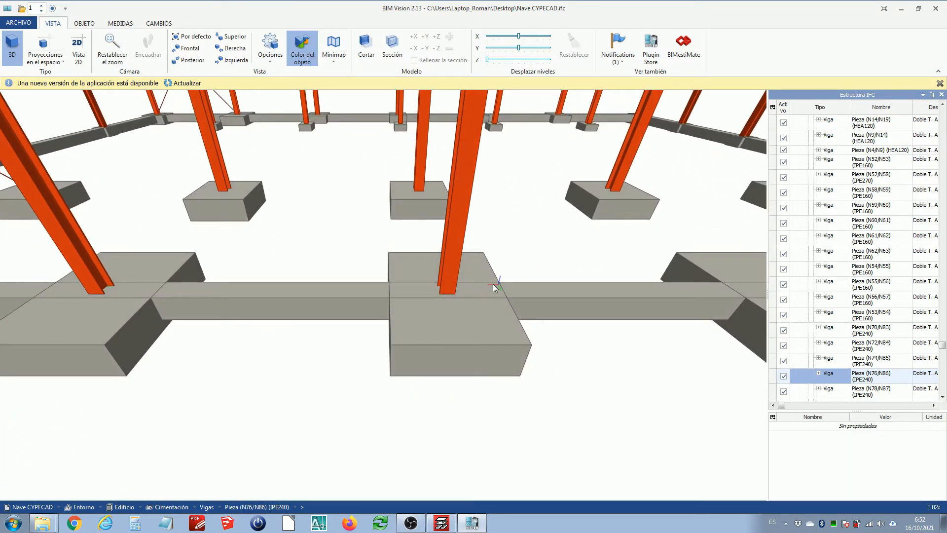
pyautogui.moveTo(491, 292); pyautogui.dragTo(505, 298)
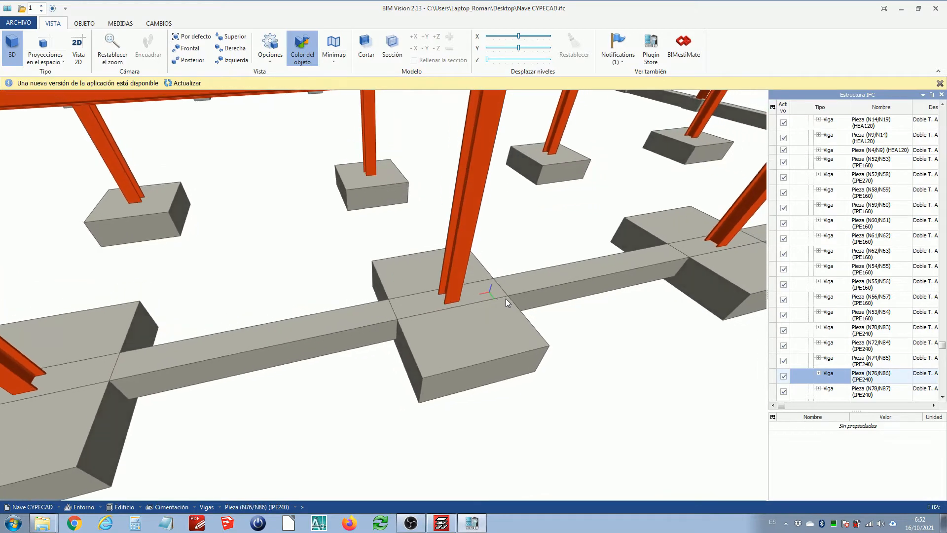
# Select a pad footing and an adjacent tie beam, then orbit and zoom around the model to review the foundation
pyautogui.click(469, 310)
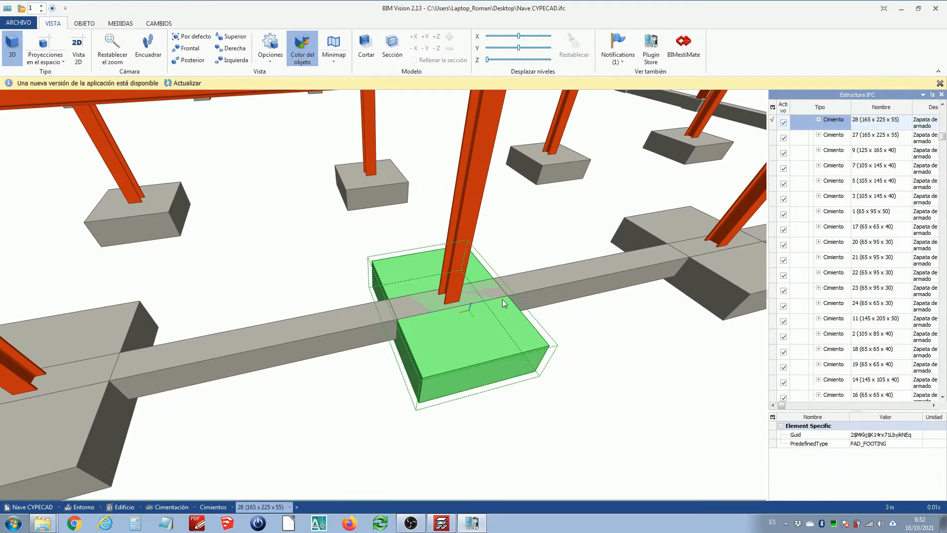
pyautogui.click(551, 282)
pyautogui.click(371, 318)
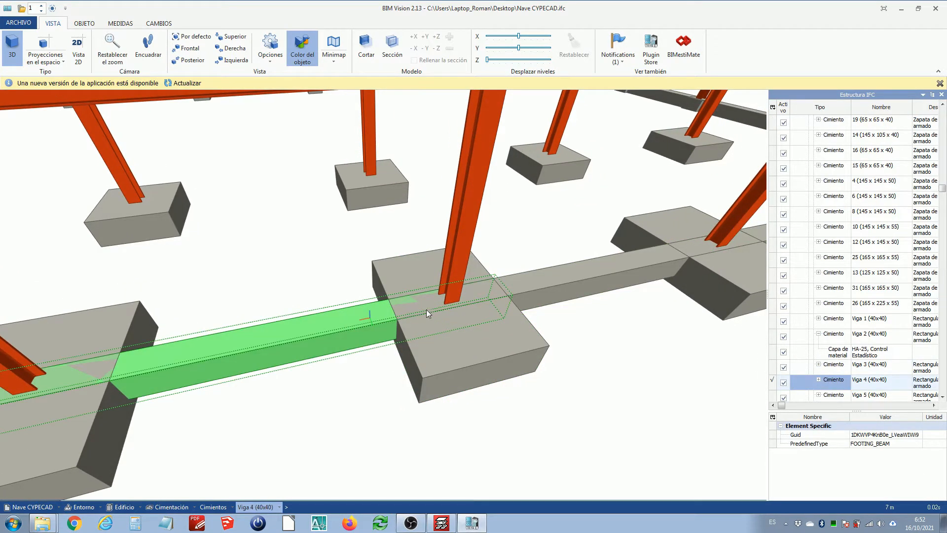
pyautogui.scroll(-5, 427, 307)
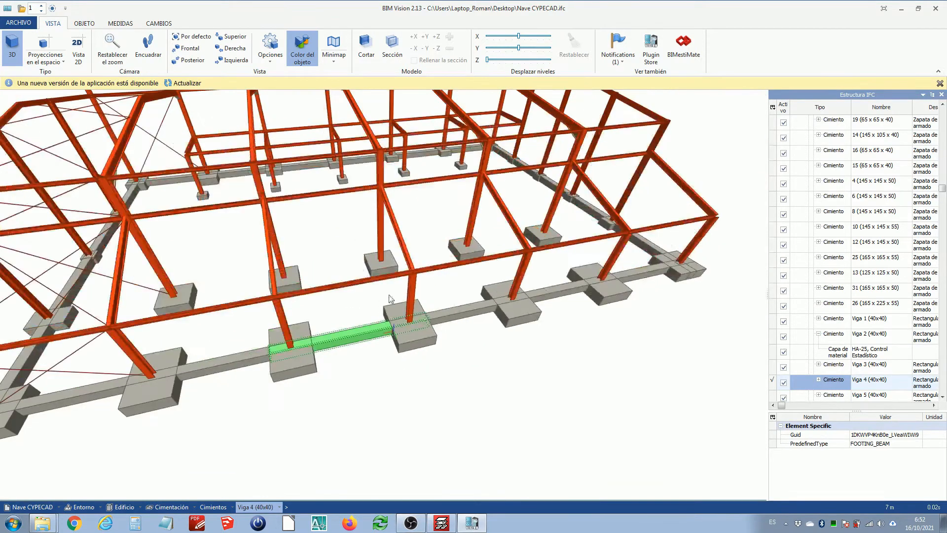
pyautogui.moveTo(273, 234); pyautogui.dragTo(336, 228)
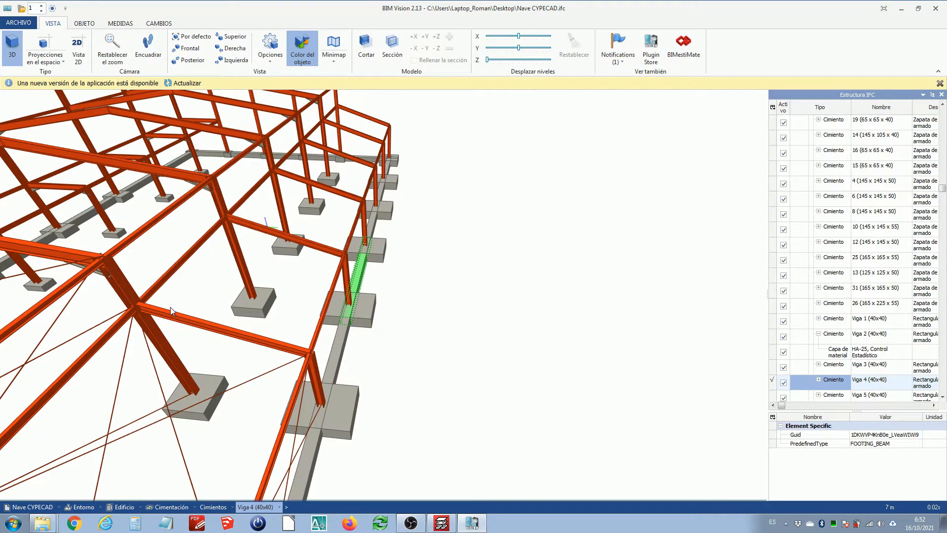
pyautogui.moveTo(170, 307); pyautogui.dragTo(169, 304)
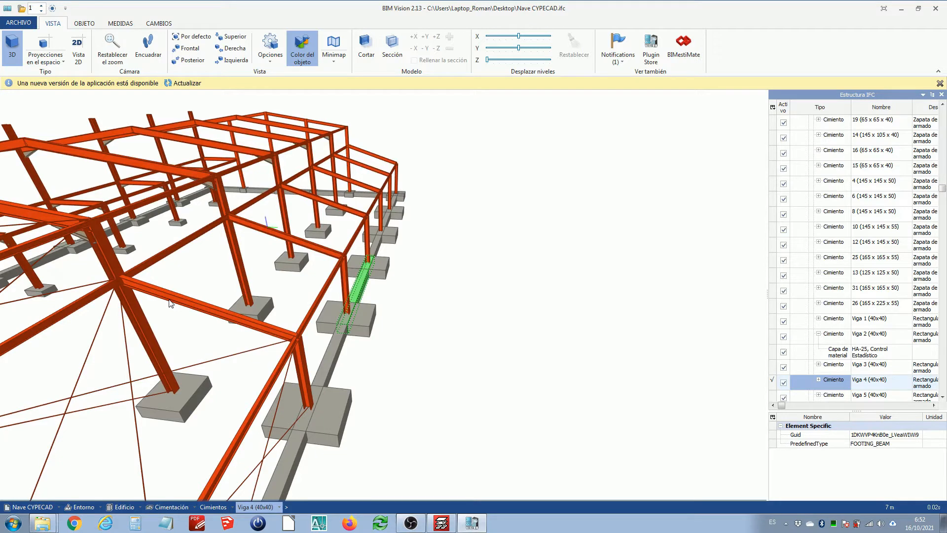
pyautogui.moveTo(170, 304)
pyautogui.mouseDown()
pyautogui.moveTo(182, 295)
pyautogui.moveTo(176, 306)
pyautogui.moveTo(155, 309)
pyautogui.moveTo(152, 301)
pyautogui.mouseUp()
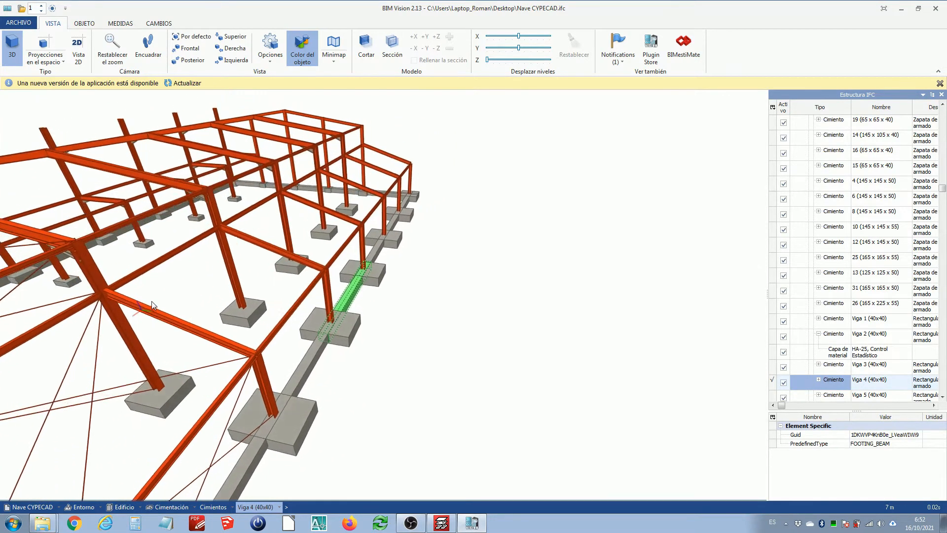
pyautogui.scroll(-2, 152, 301)
pyautogui.scroll(-3, 248, 288)
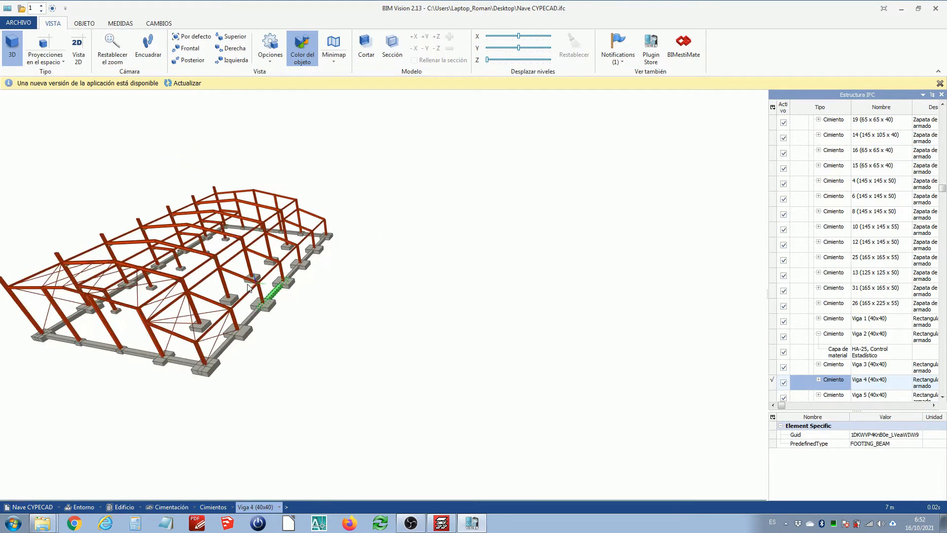
pyautogui.scroll(4, 248, 287)
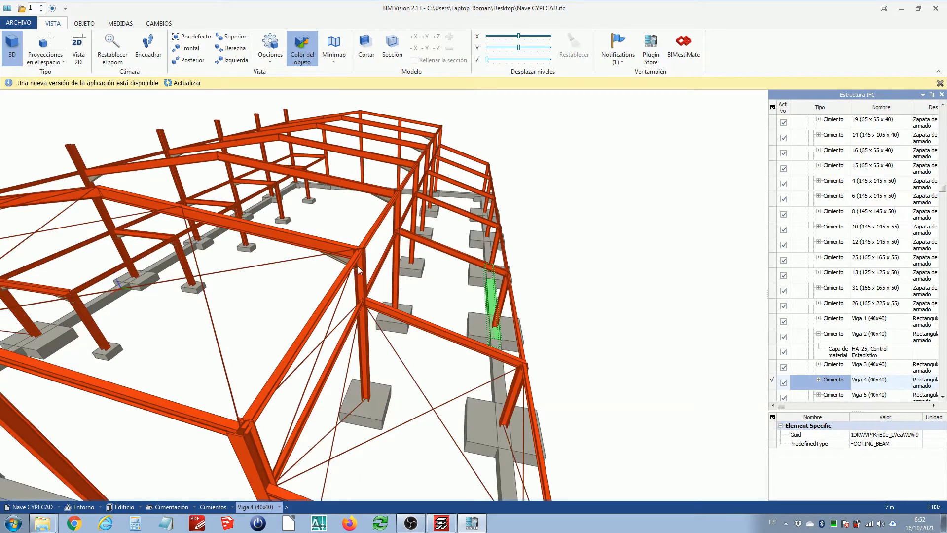
pyautogui.scroll(4, 357, 261)
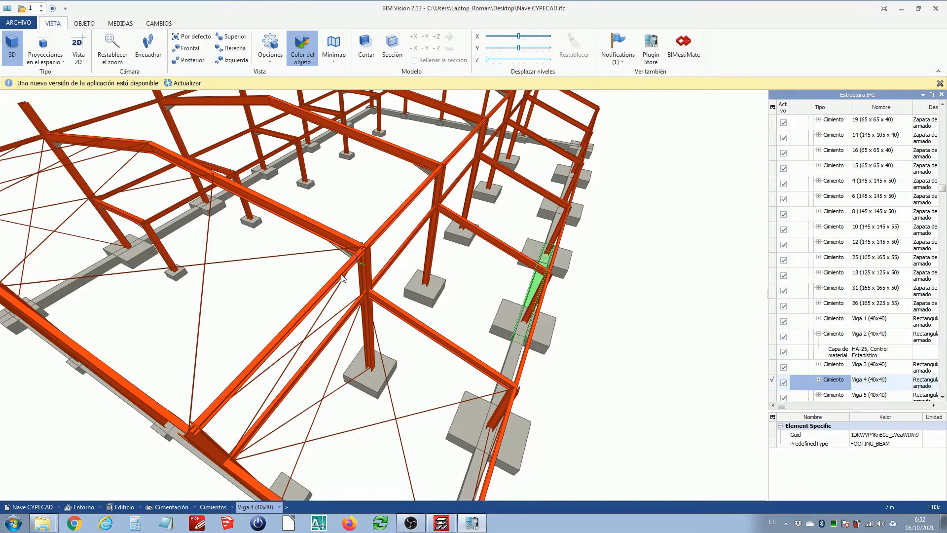
pyautogui.scroll(-4, 342, 278)
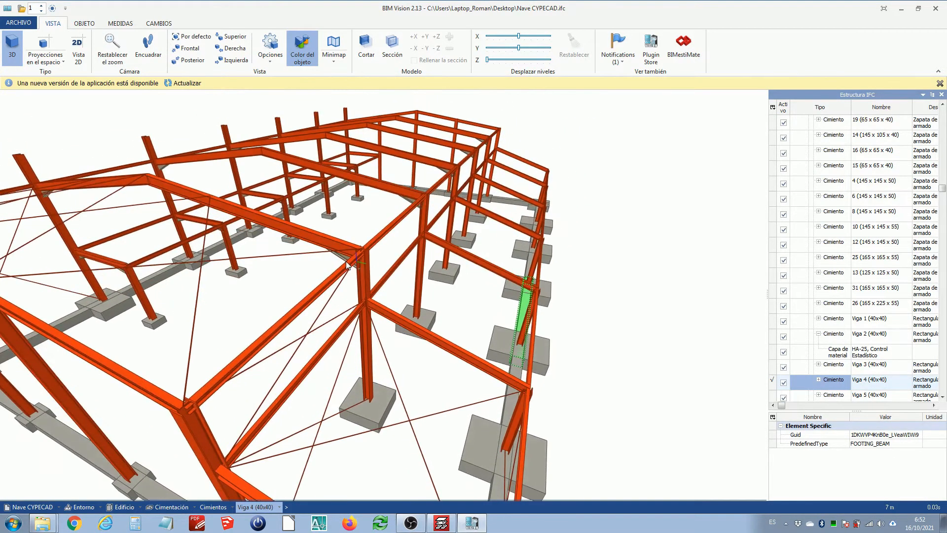
pyautogui.moveTo(347, 264); pyautogui.dragTo(344, 272)
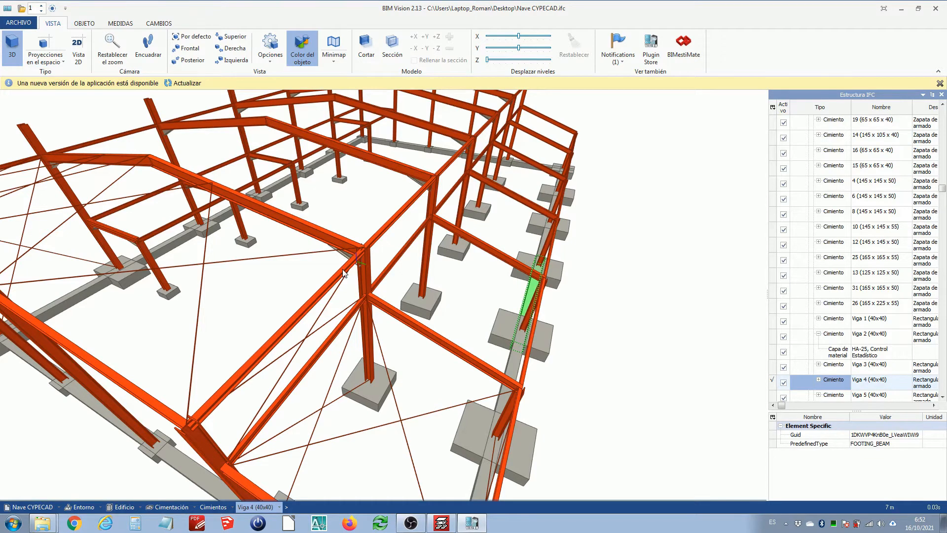
# Orbit around the IFC model once more and close BIM Vision
pyautogui.moveTo(344, 271); pyautogui.dragTo(345, 260)
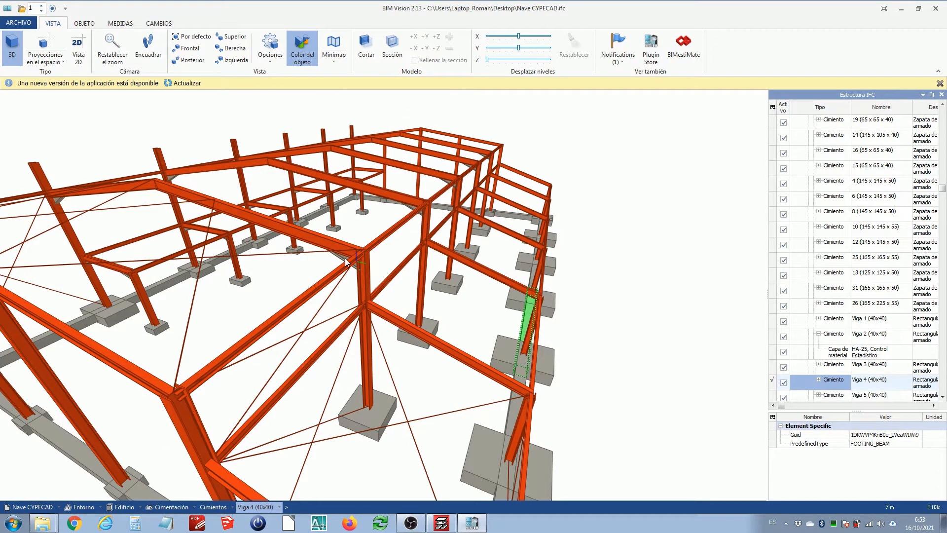
pyautogui.moveTo(529, 349)
pyautogui.mouseDown()
pyautogui.moveTo(507, 353)
pyautogui.moveTo(547, 343)
pyautogui.mouseUp()
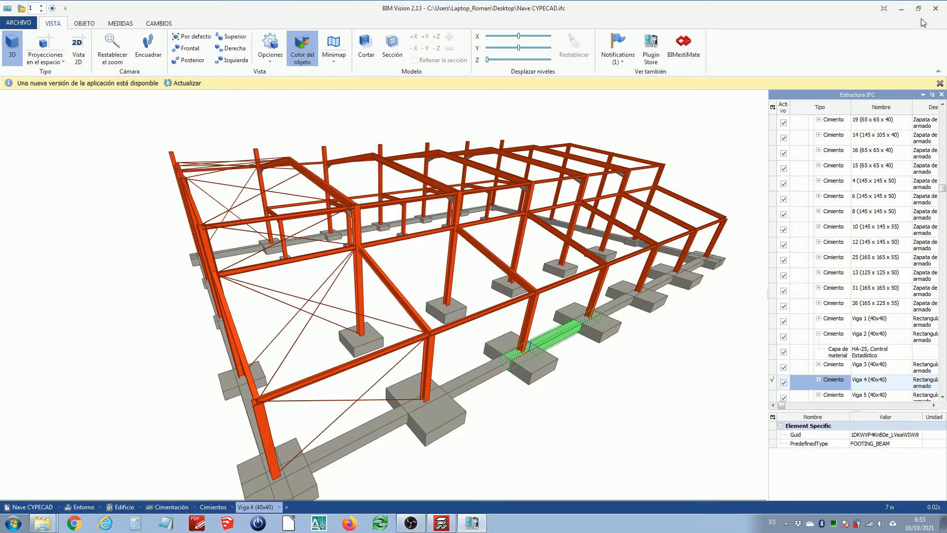
pyautogui.click(936, 8)
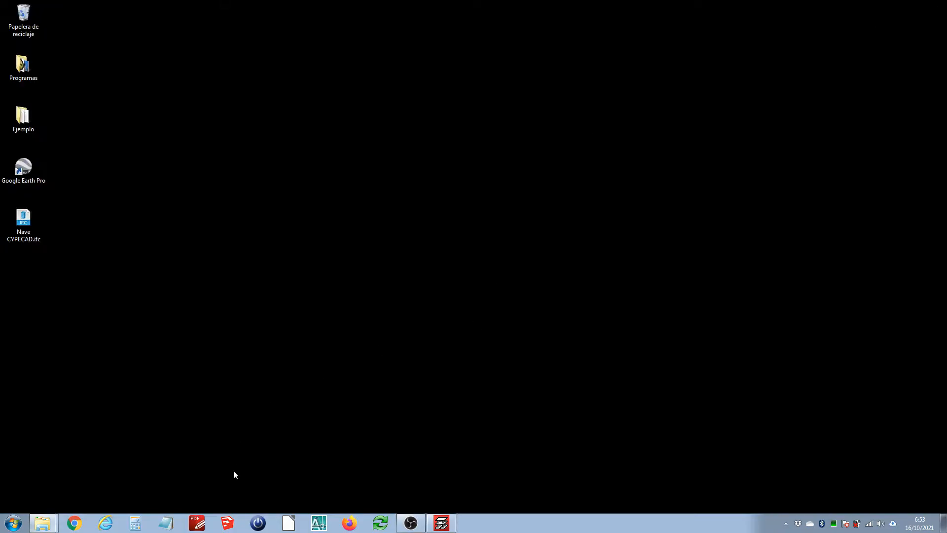
# Open SketchUp and import the Nave CYPECAD.ifc file from the Desktop using the IFC file type
pyautogui.click(227, 524)
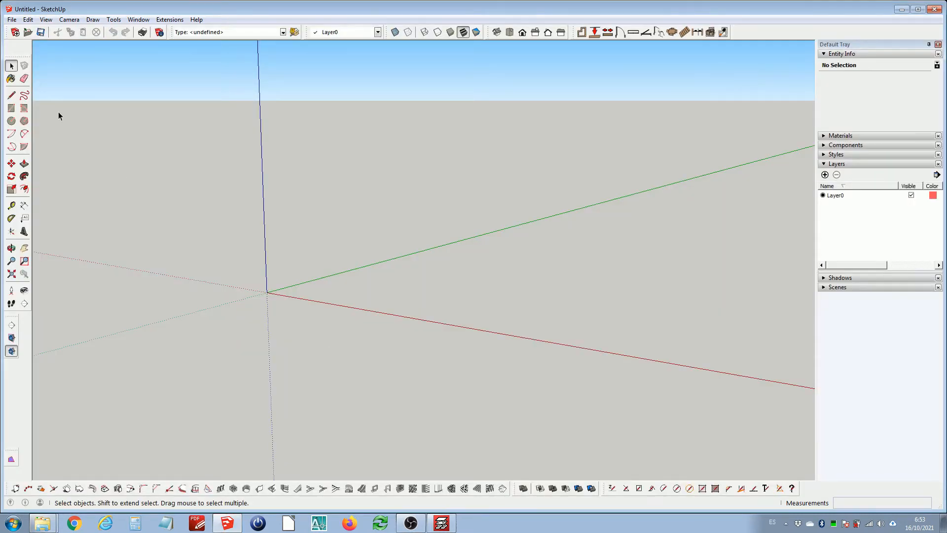
pyautogui.click(10, 20)
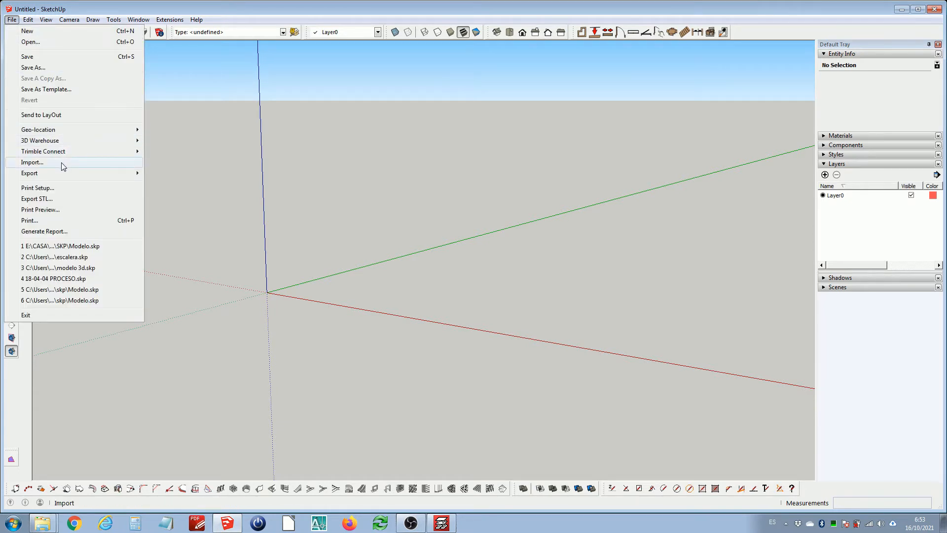
pyautogui.click(298, 202)
pyautogui.scroll(-1, 309, 167)
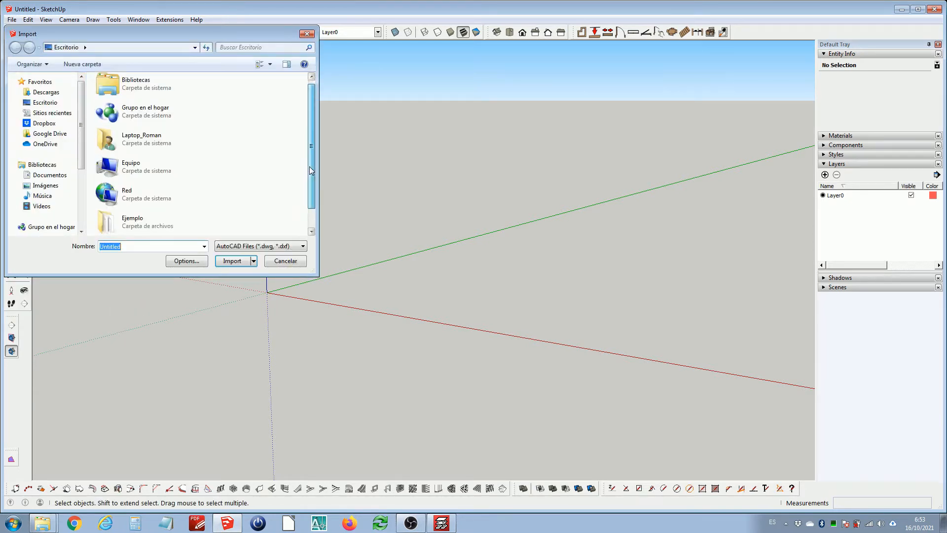
pyautogui.click(251, 247)
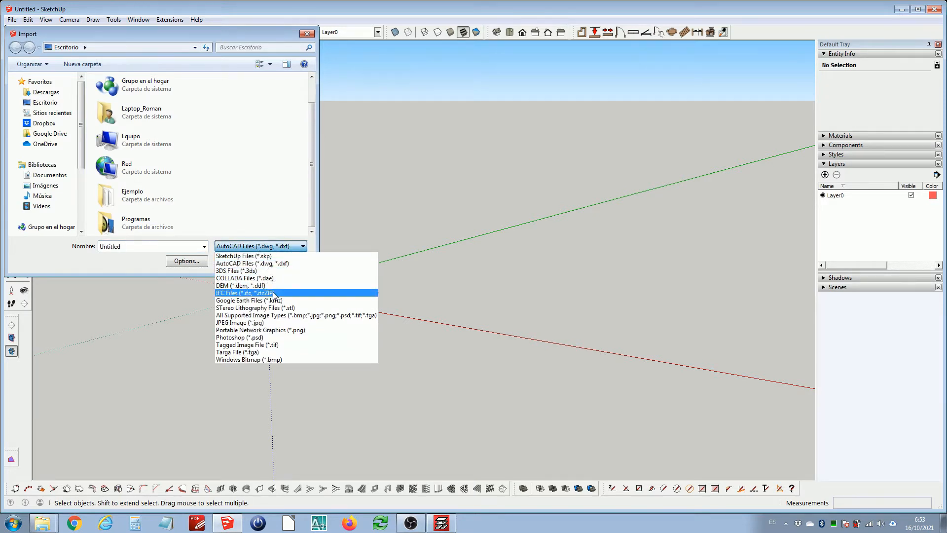
pyautogui.click(252, 292)
pyautogui.scroll(-2, 310, 157)
pyautogui.click(153, 219)
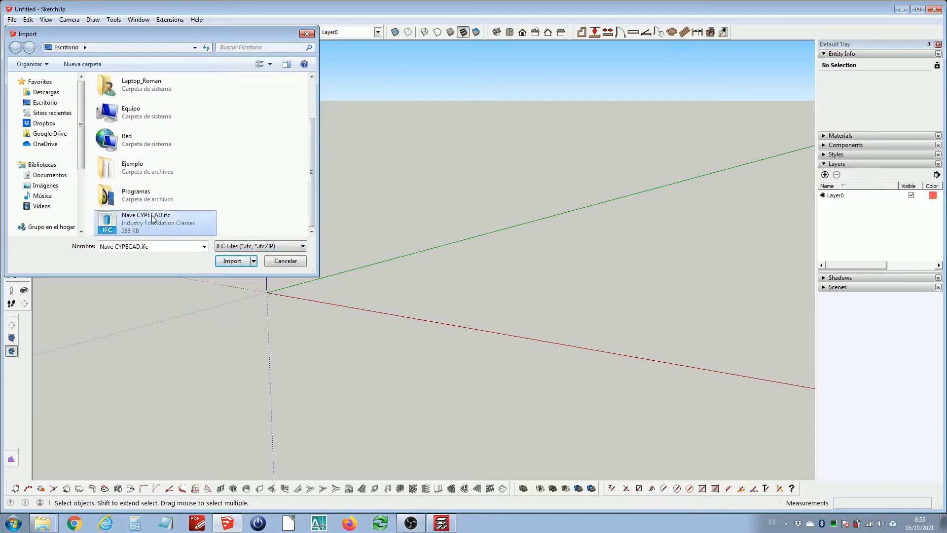
pyautogui.click(230, 259)
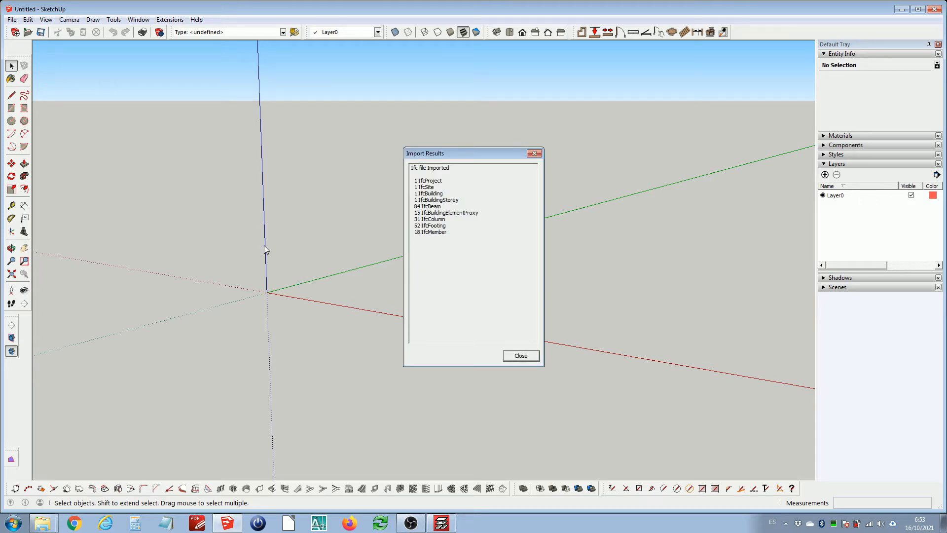
pyautogui.click(512, 356)
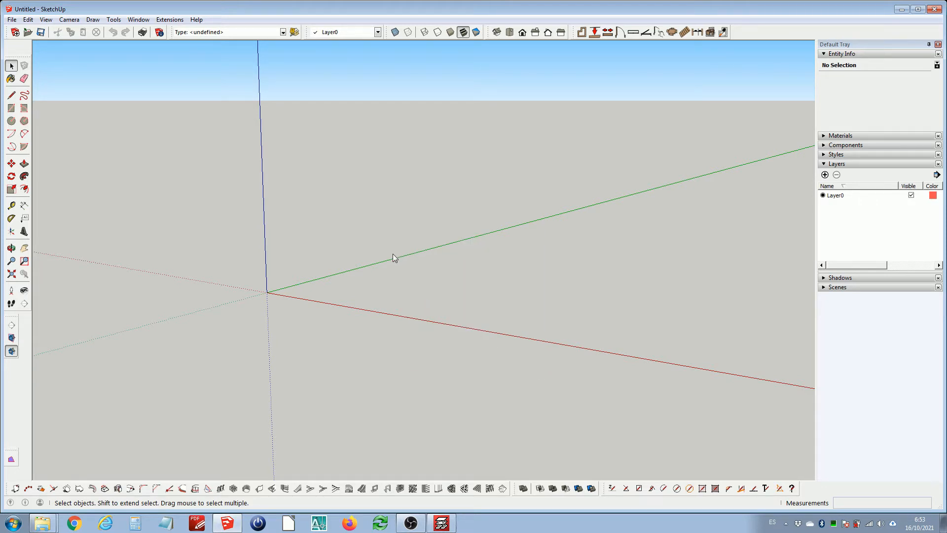
# Zoom to the imported structure and turn off profile edges in the style's edge settings
pyautogui.scroll(-2, 364, 256)
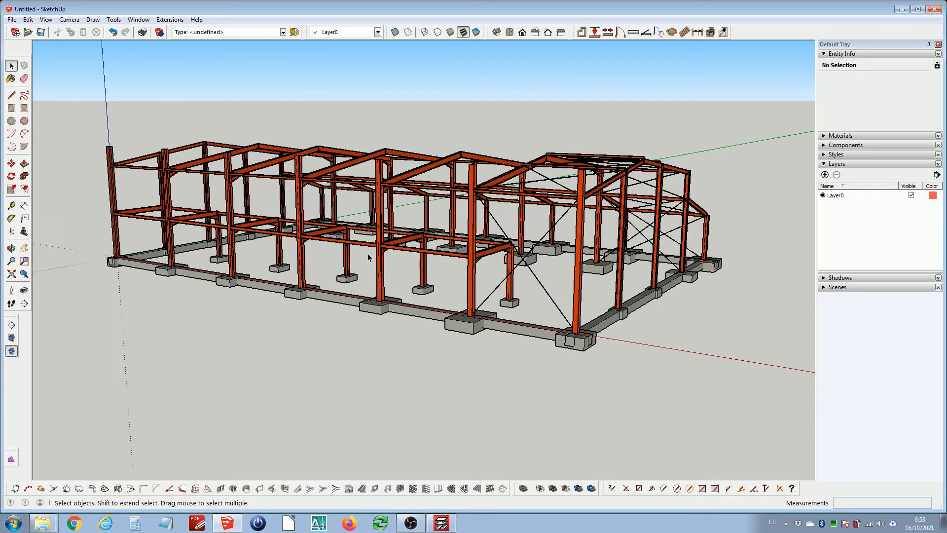
pyautogui.moveTo(365, 271); pyautogui.dragTo(390, 264, button='middle')
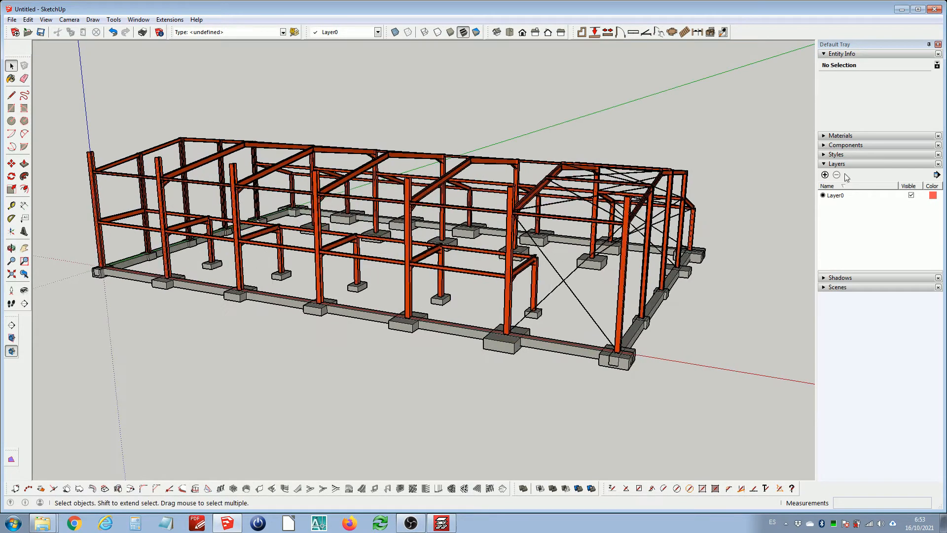
pyautogui.click(834, 155)
pyautogui.click(847, 204)
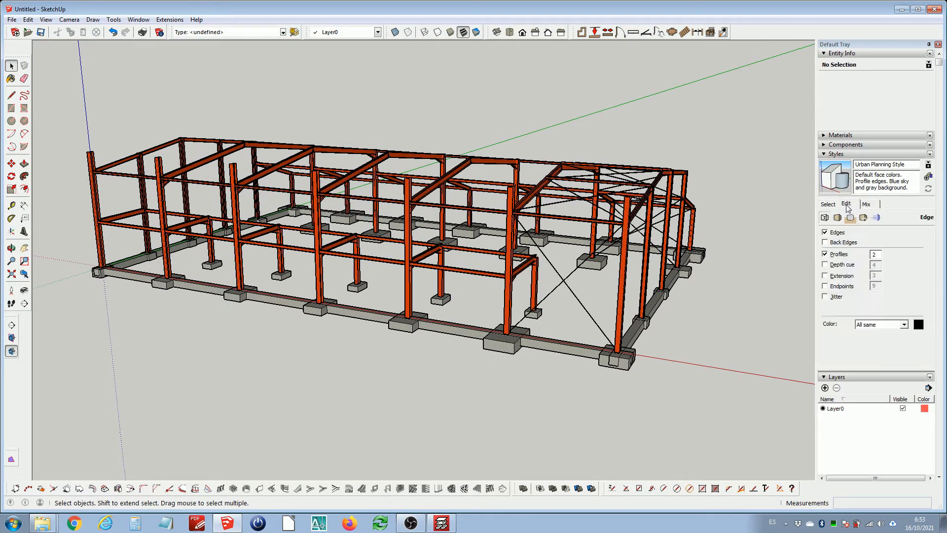
pyautogui.click(825, 254)
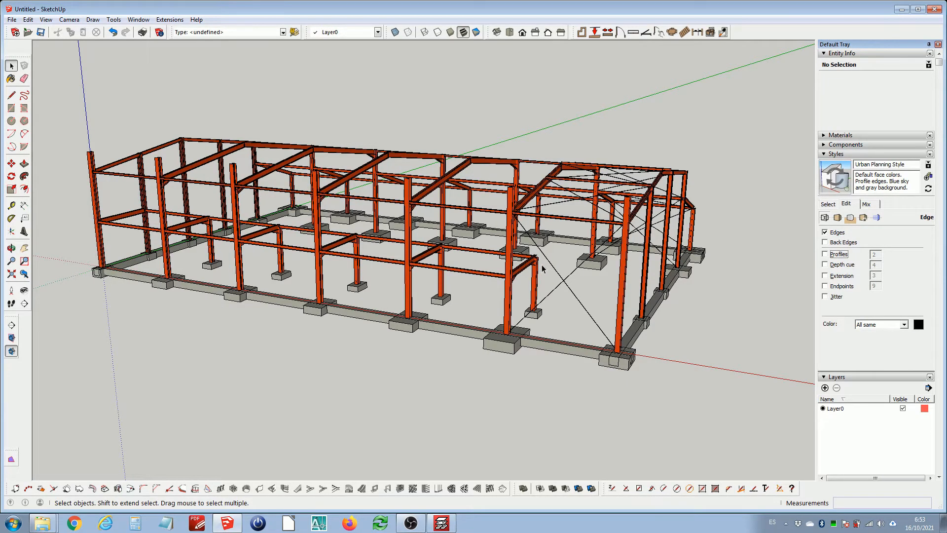
# Orbit and zoom around the imported structure, briefly selecting it to inspect the footings and tie beams
pyautogui.moveTo(542, 272); pyautogui.dragTo(708, 239, button='middle')
pyautogui.scroll(5, 319, 410)
pyautogui.click(348, 371)
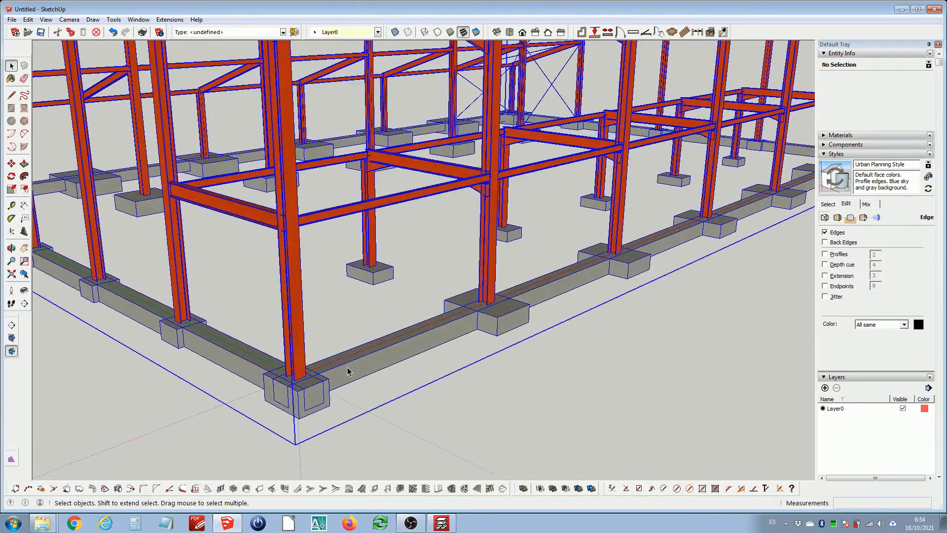
pyautogui.scroll(-5, 348, 371)
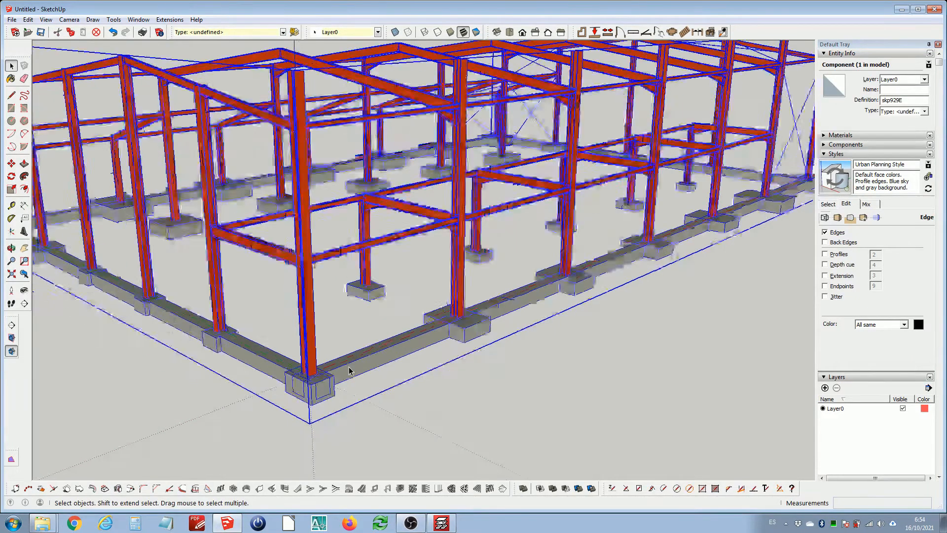
pyautogui.click(426, 383)
pyautogui.moveTo(386, 251); pyautogui.dragTo(435, 384, button='middle')
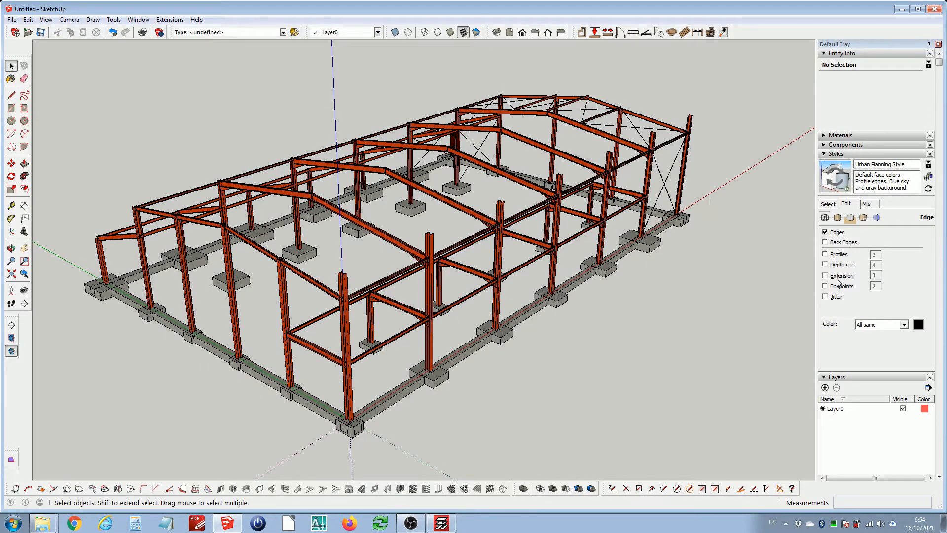
pyautogui.scroll(-1, 839, 284)
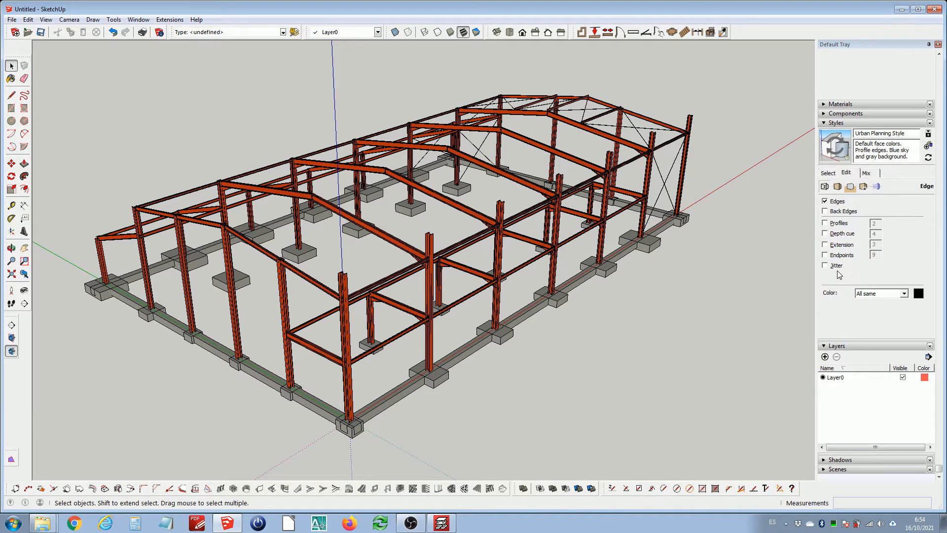
# Open the Outliner panel in the default tray
pyautogui.click(845, 113)
pyautogui.scroll(1, 839, 185)
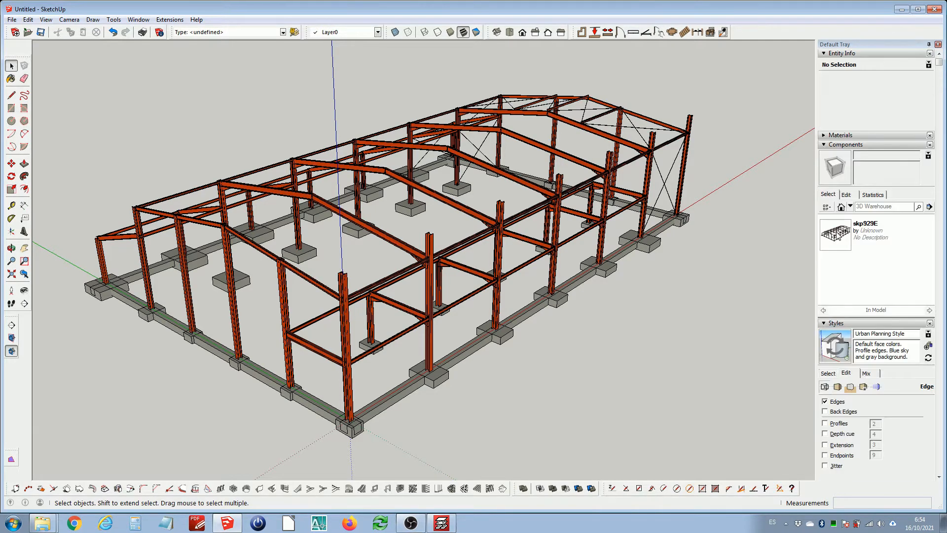
pyautogui.scroll(-3, 838, 236)
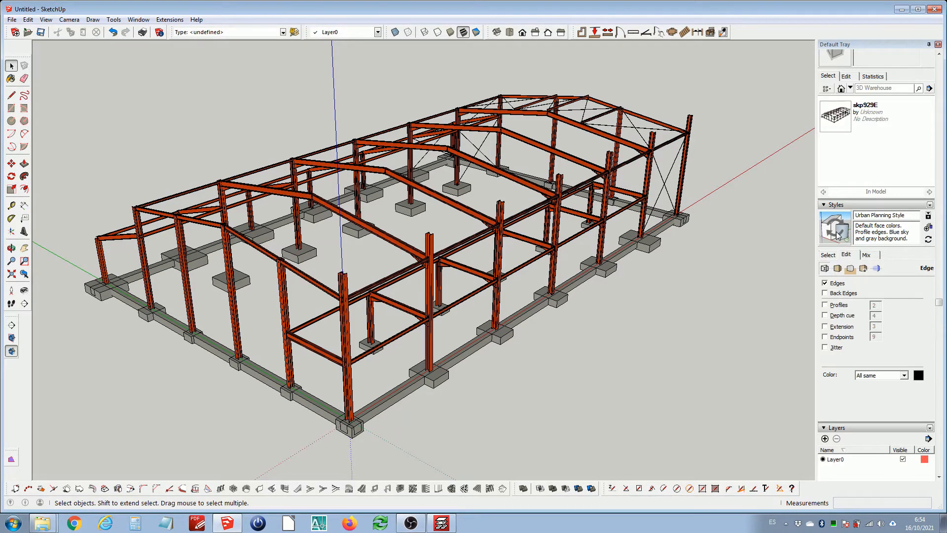
pyautogui.scroll(-2, 837, 236)
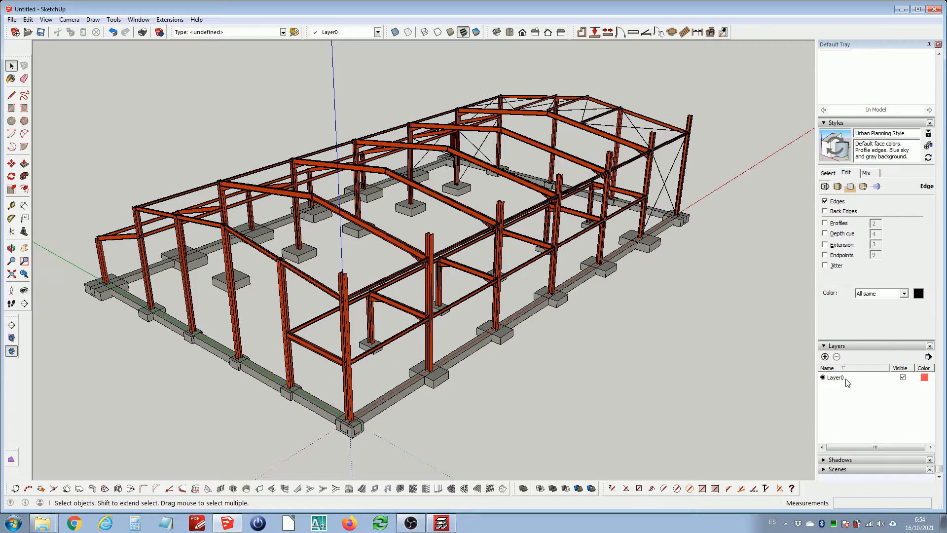
pyautogui.click(146, 20)
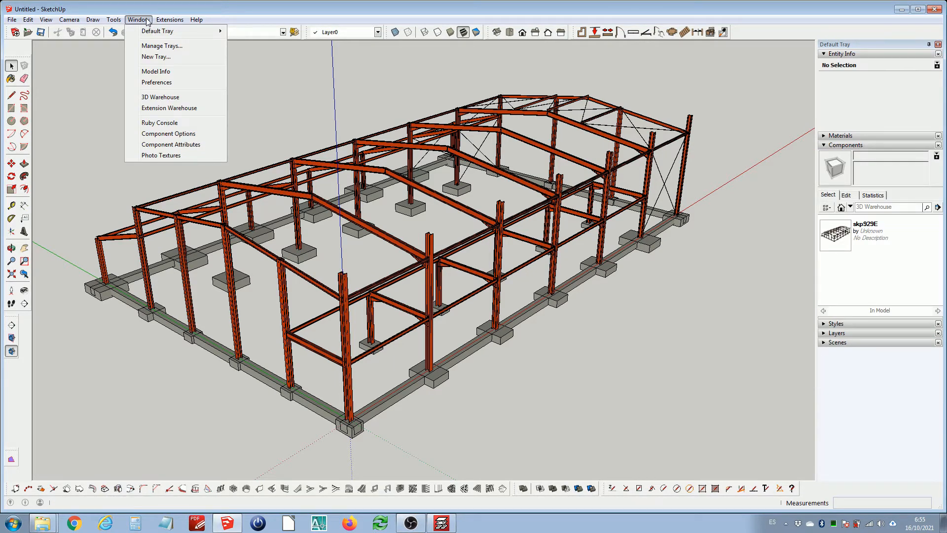
pyautogui.moveTo(157, 31)
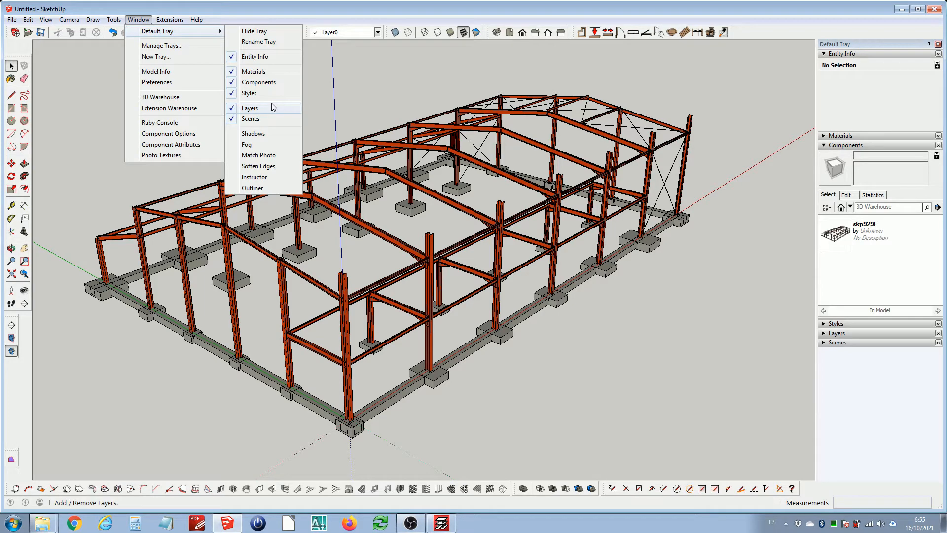
pyautogui.click(268, 188)
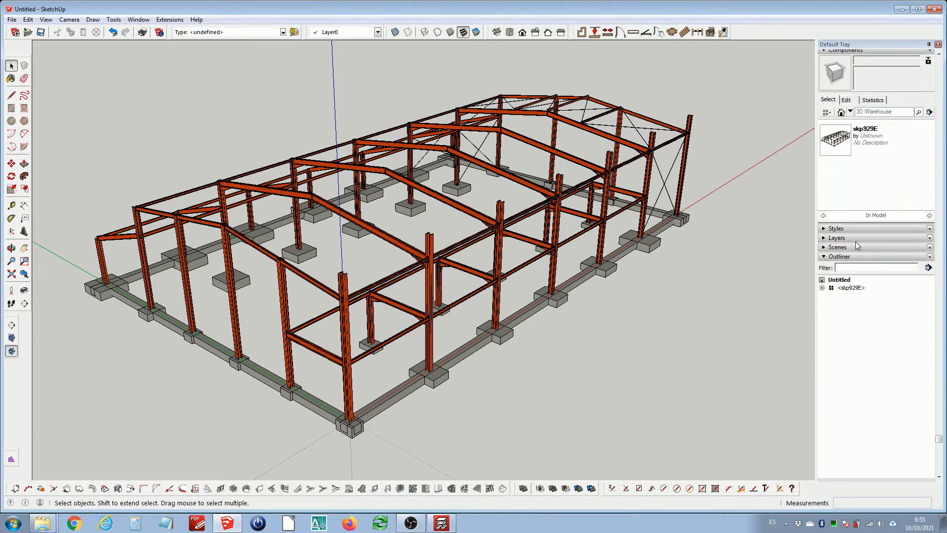
# Expand the Outliner hierarchy from the project down to the IfcBuildingStorey and select that storey
pyautogui.click(822, 288)
pyautogui.click(832, 296)
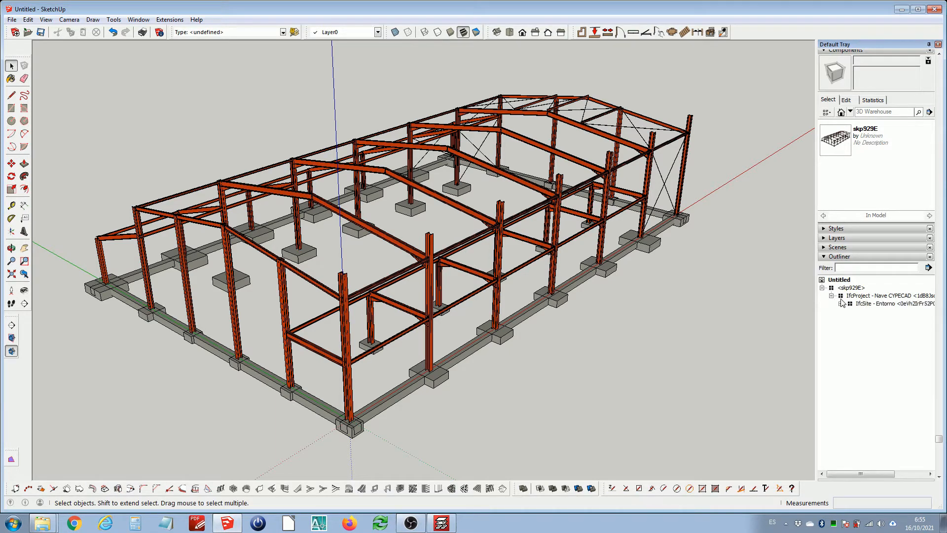
pyautogui.click(841, 304)
pyautogui.click(850, 312)
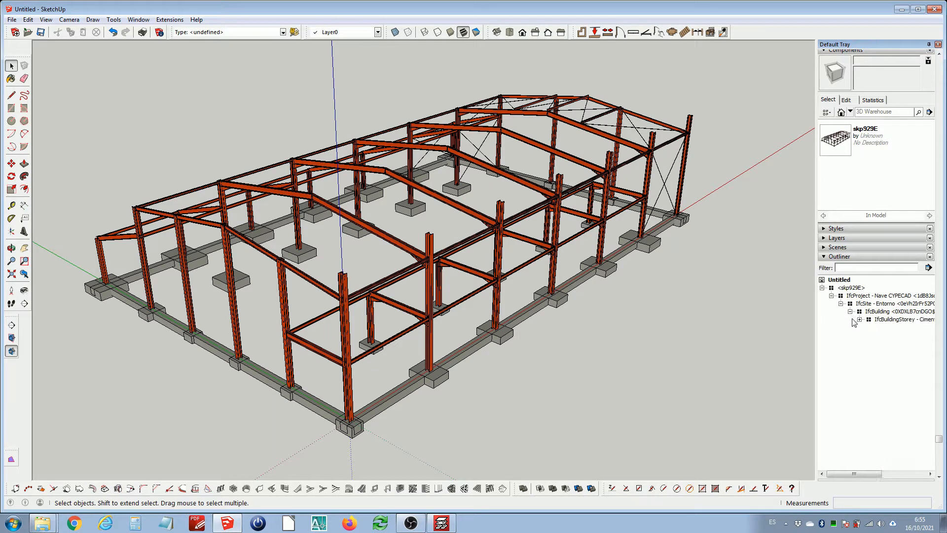
pyautogui.click(859, 320)
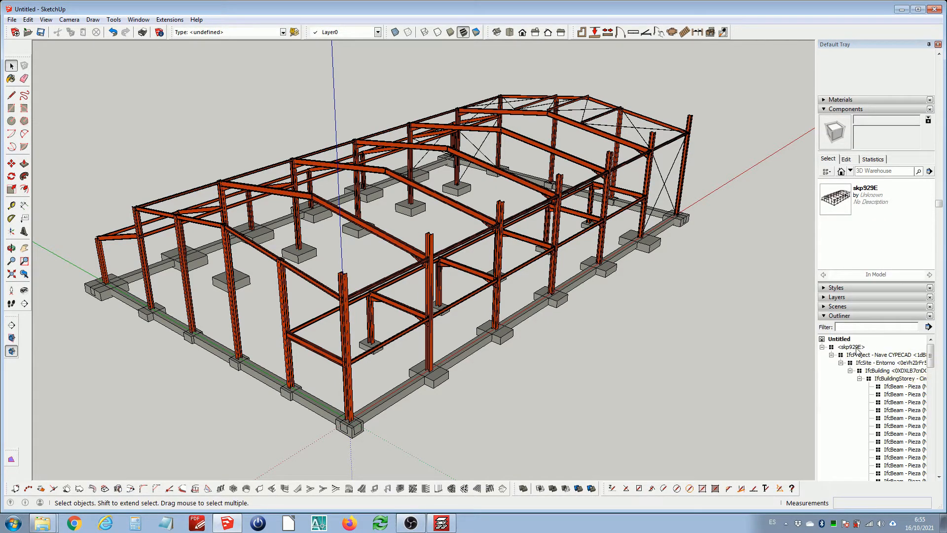
pyautogui.click(889, 379)
pyautogui.click(883, 378)
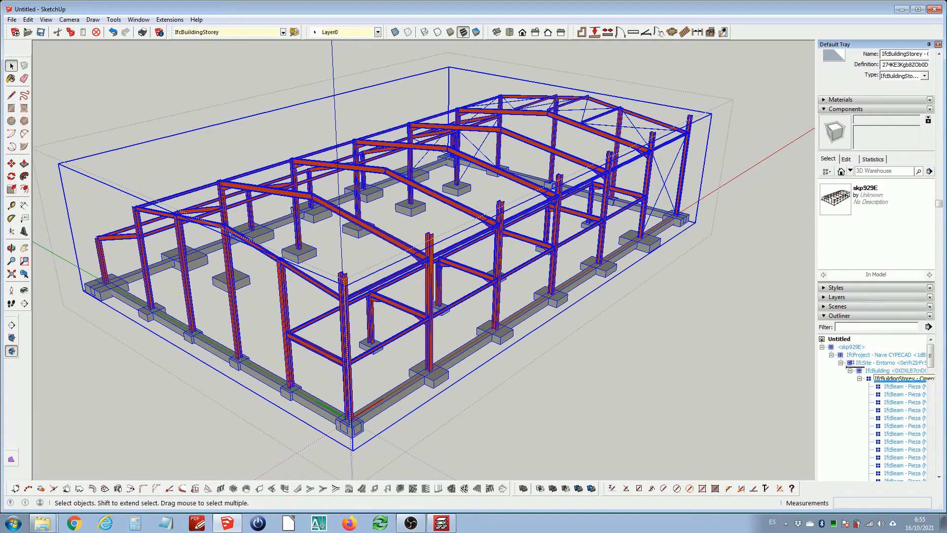
# Scroll through the Outliner element list and select individual IfcBeam pieces to locate them in the model
pyautogui.moveTo(885, 346); pyautogui.dragTo(880, 340)
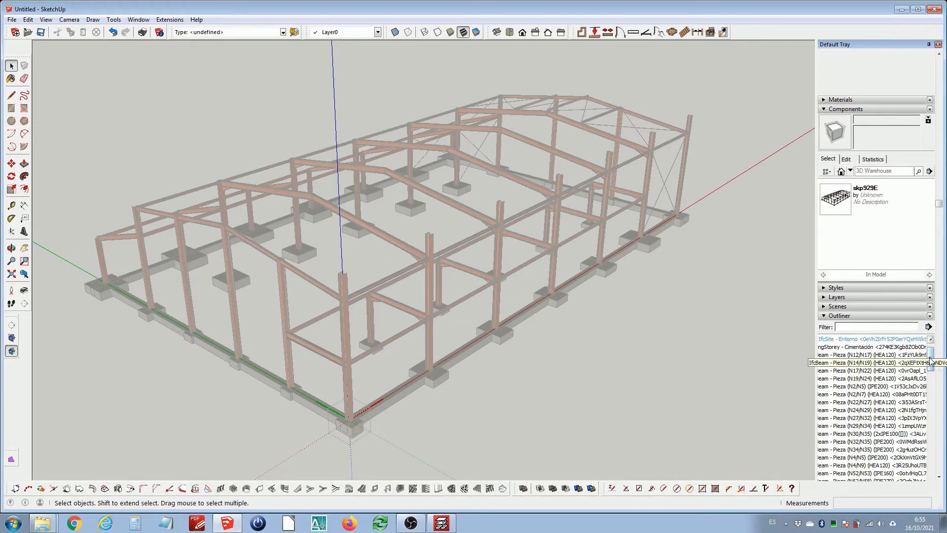
pyautogui.moveTo(931, 360); pyautogui.dragTo(939, 495)
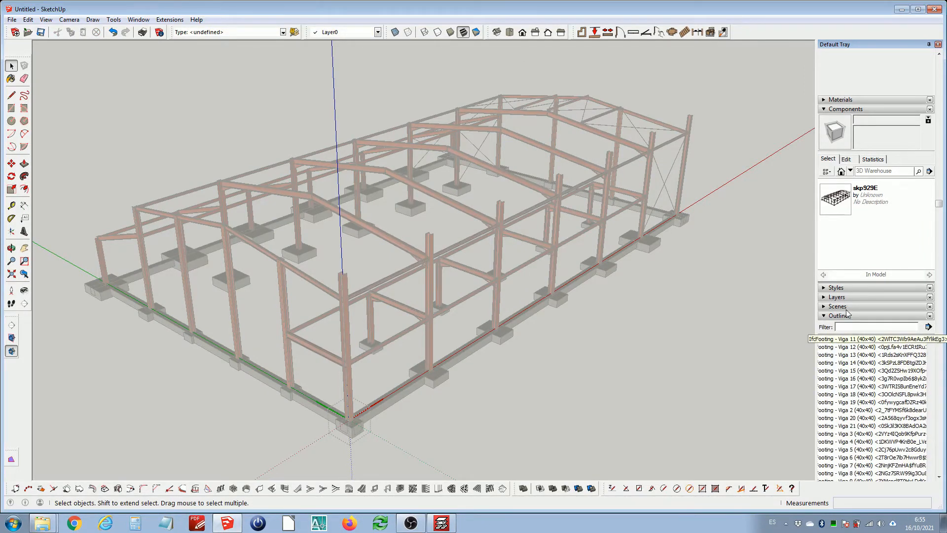
pyautogui.click(840, 110)
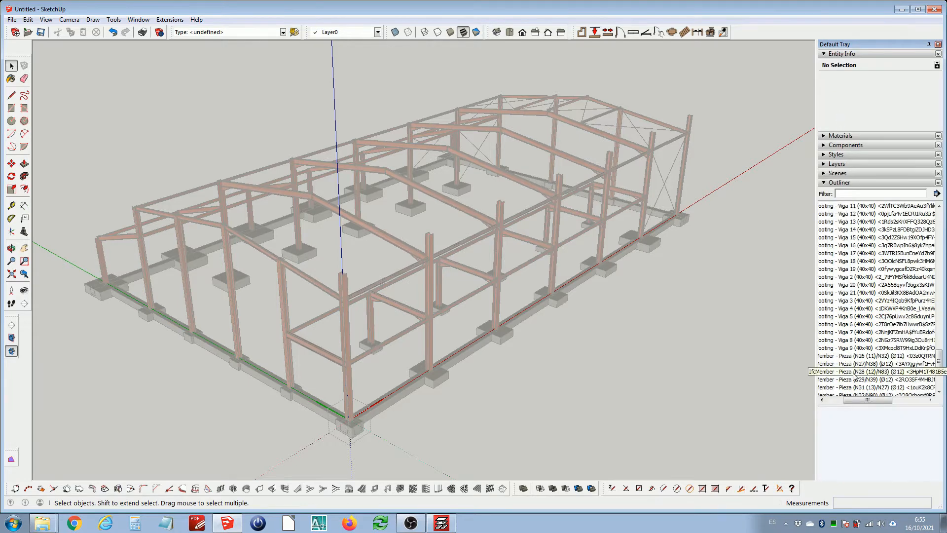
pyautogui.moveTo(858, 400); pyautogui.dragTo(839, 400)
pyautogui.scroll(10, 872, 287)
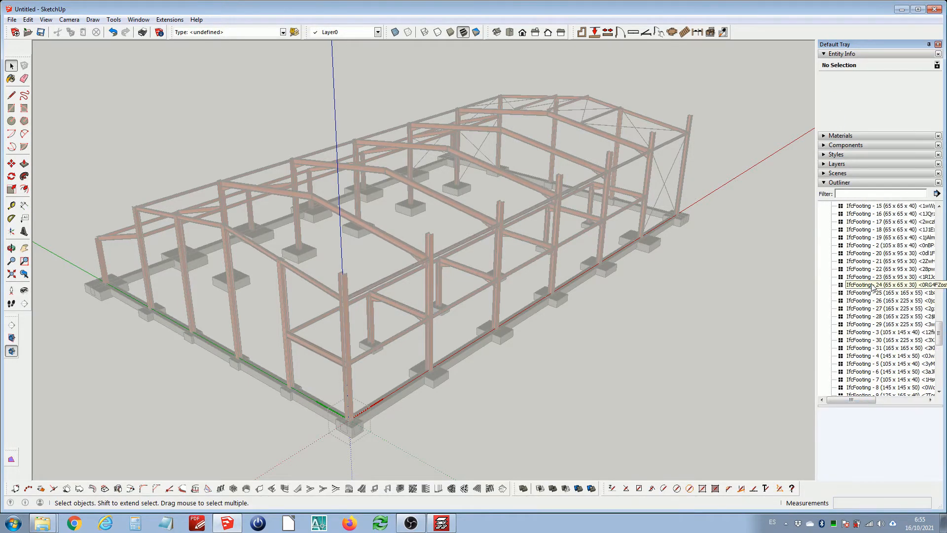
pyautogui.scroll(10, 871, 287)
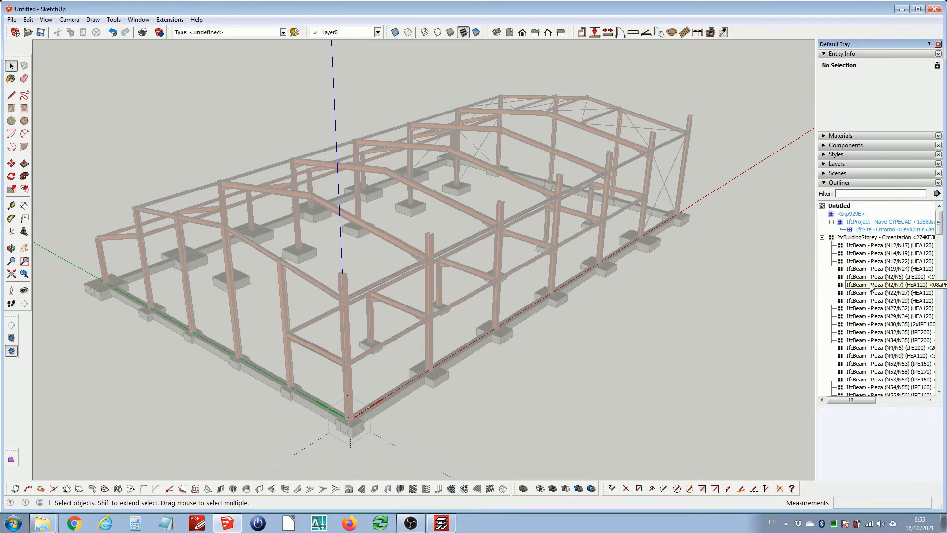
pyautogui.click(861, 238)
pyautogui.click(858, 262)
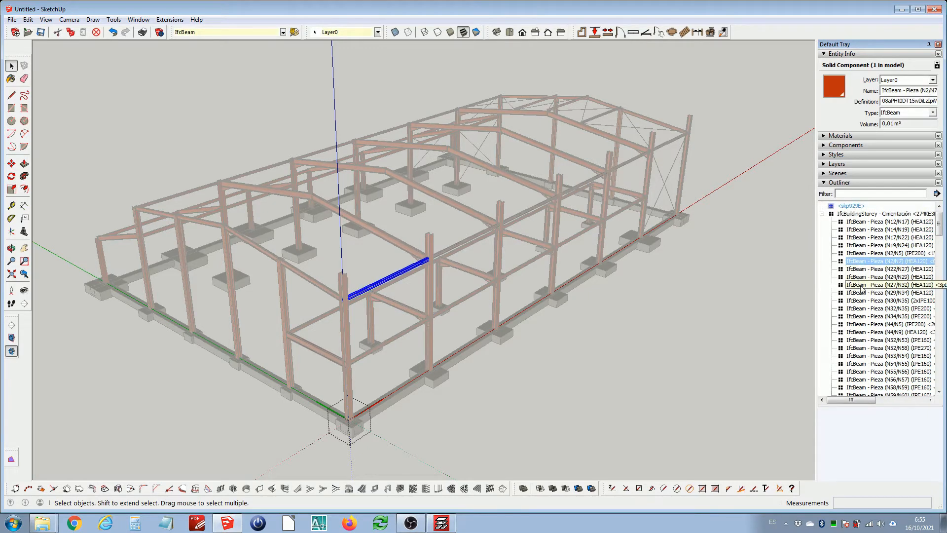
pyautogui.click(864, 293)
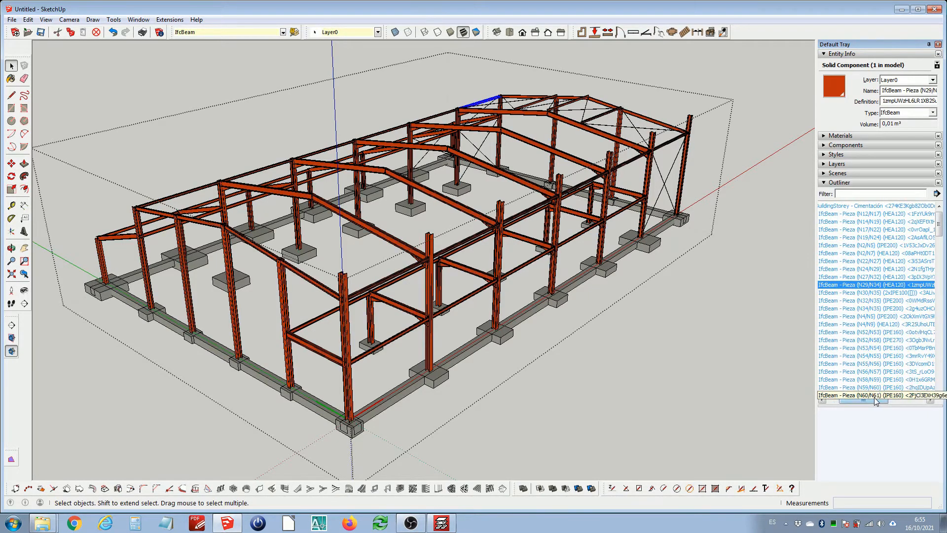
# Select the IfcBuildingStorey in the Outliner and explode it into its individual elements
pyautogui.moveTo(879, 401); pyautogui.dragTo(866, 401)
pyautogui.scroll(1, 880, 326)
pyautogui.click(869, 214)
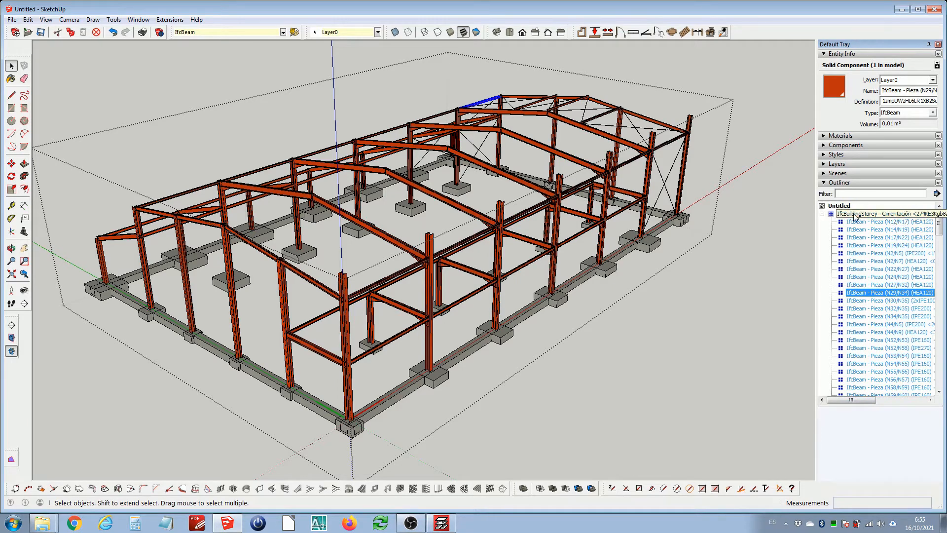
pyautogui.rightClick(609, 179)
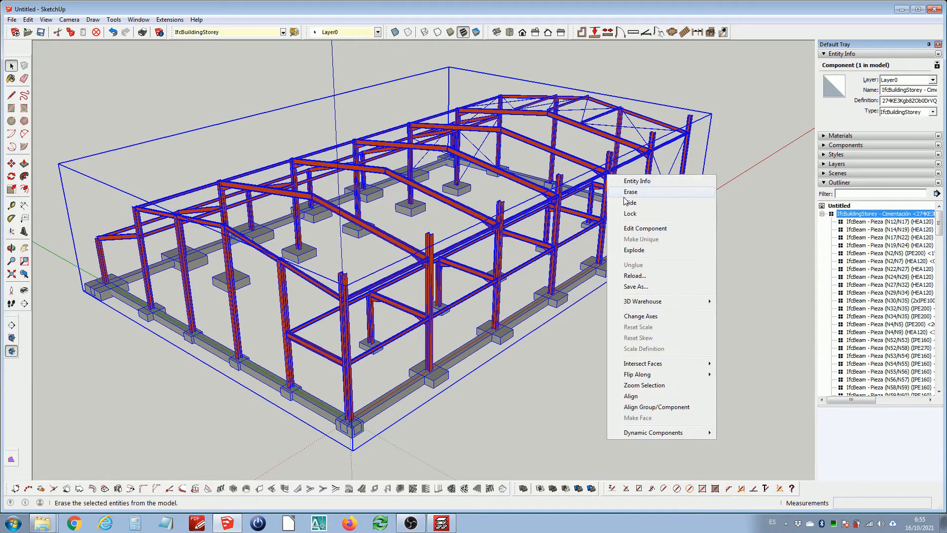
pyautogui.click(648, 251)
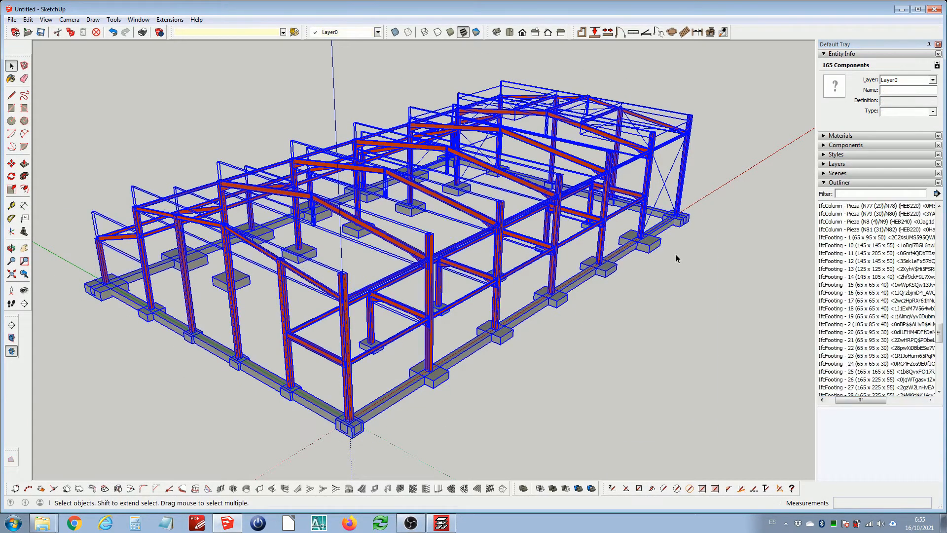
# Select individual footings, tie beams and IfcBuildingElementProxy pieces in the model and Outliner to inspect them
pyautogui.click(675, 254)
pyautogui.moveTo(861, 402); pyautogui.dragTo(852, 402)
pyautogui.scroll(10, 869, 267)
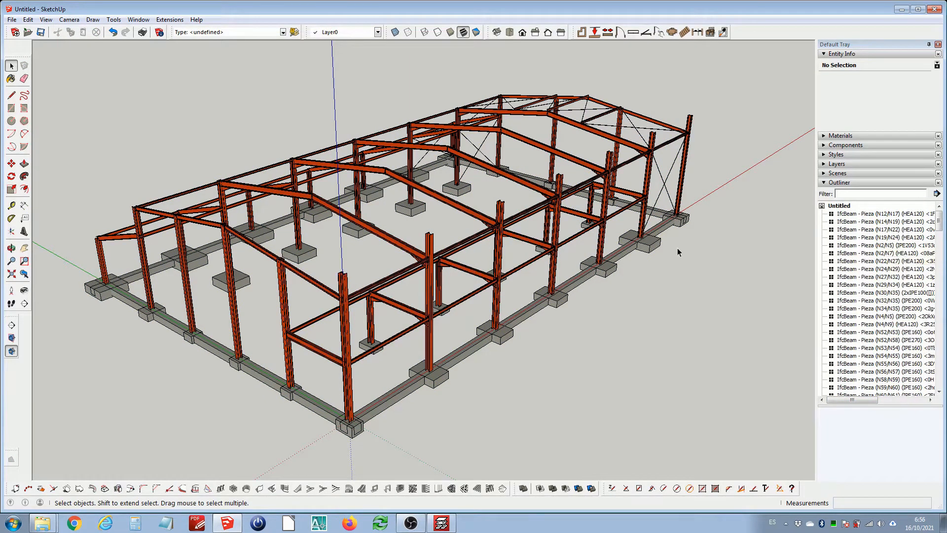
pyautogui.click(657, 242)
pyautogui.click(627, 258)
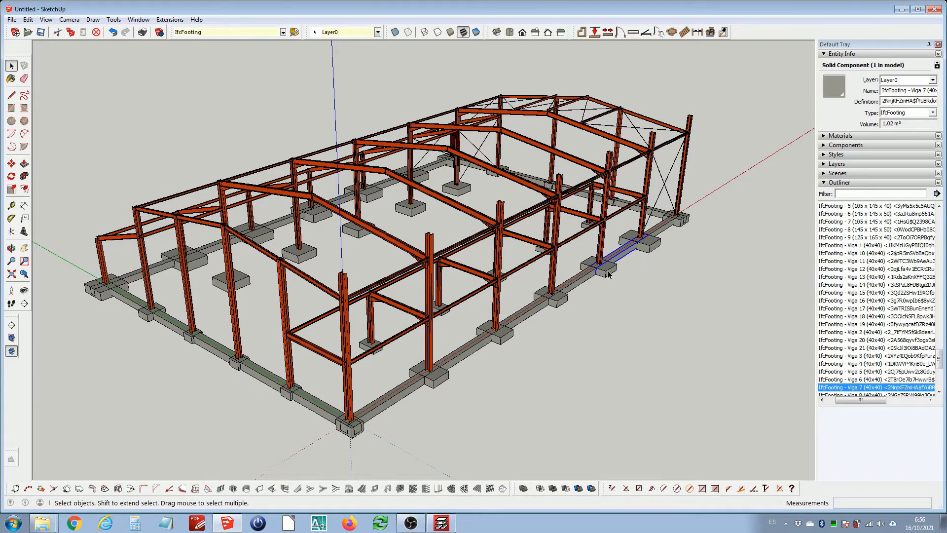
pyautogui.click(608, 271)
pyautogui.click(565, 292)
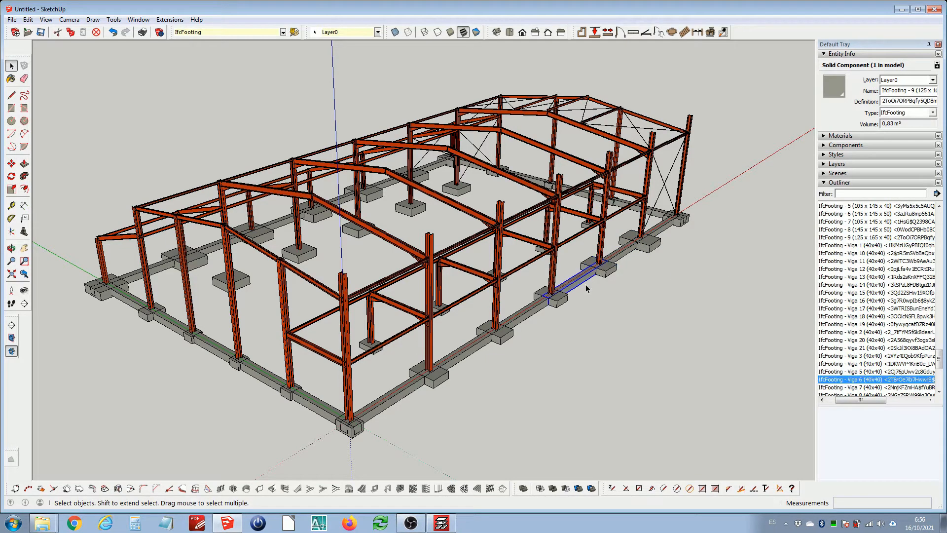
pyautogui.click(553, 302)
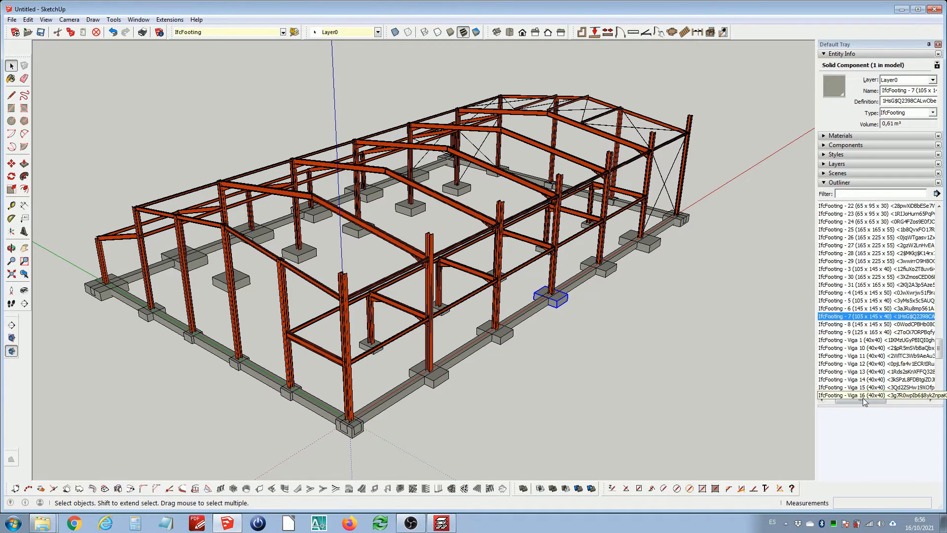
pyautogui.scroll(10, 858, 272)
pyautogui.scroll(10, 864, 267)
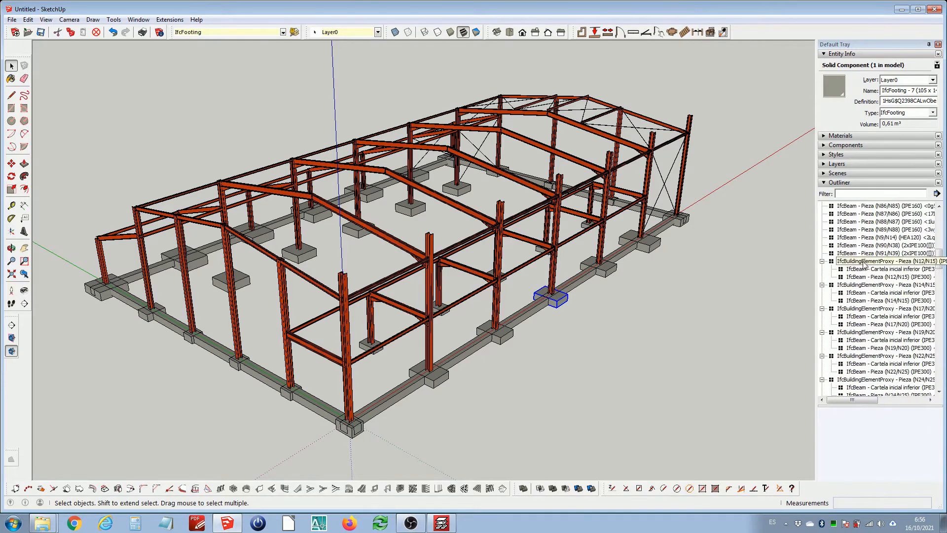
pyautogui.scroll(-10, 858, 266)
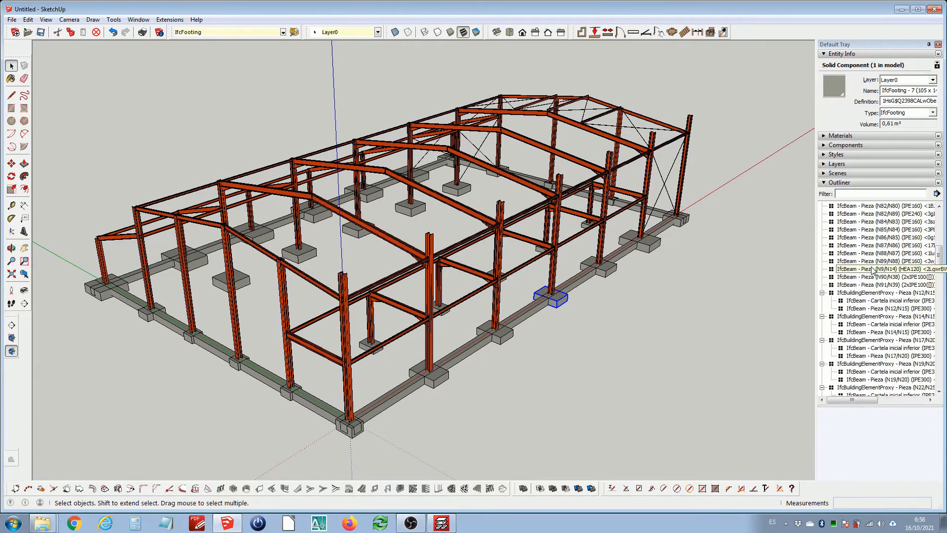
pyautogui.click(852, 278)
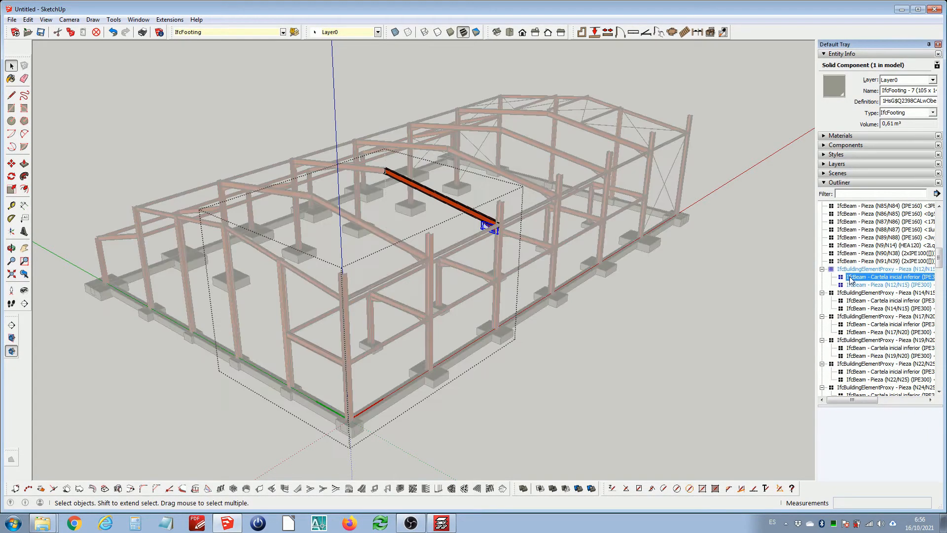
pyautogui.click(856, 285)
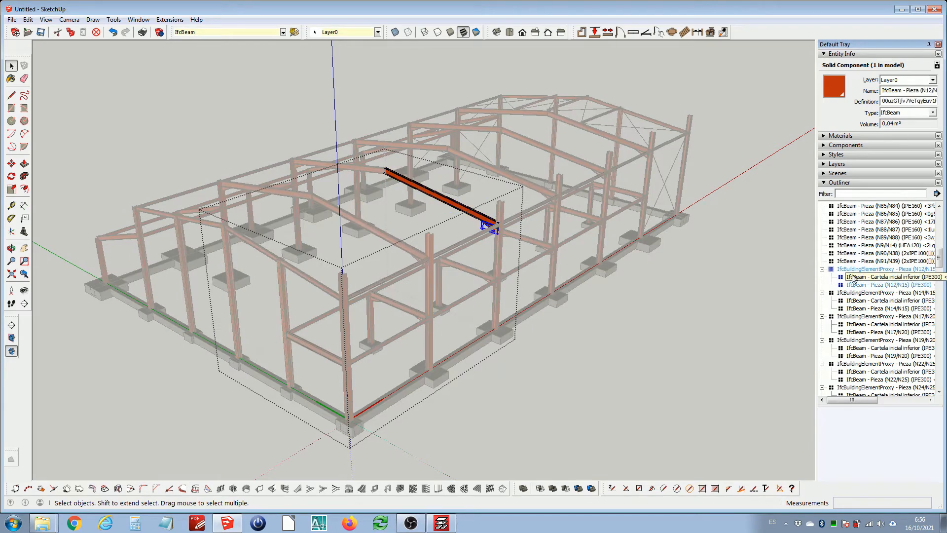
pyautogui.click(850, 269)
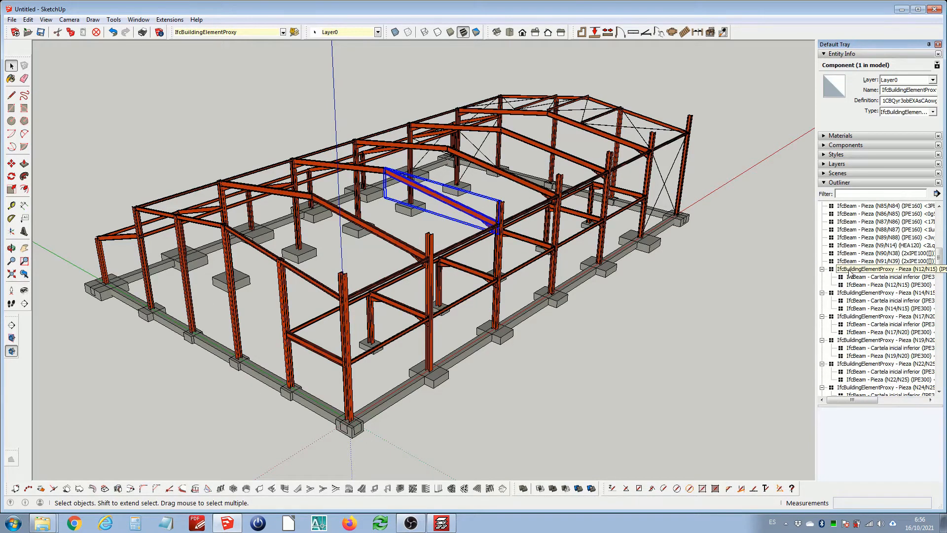
pyautogui.click(856, 285)
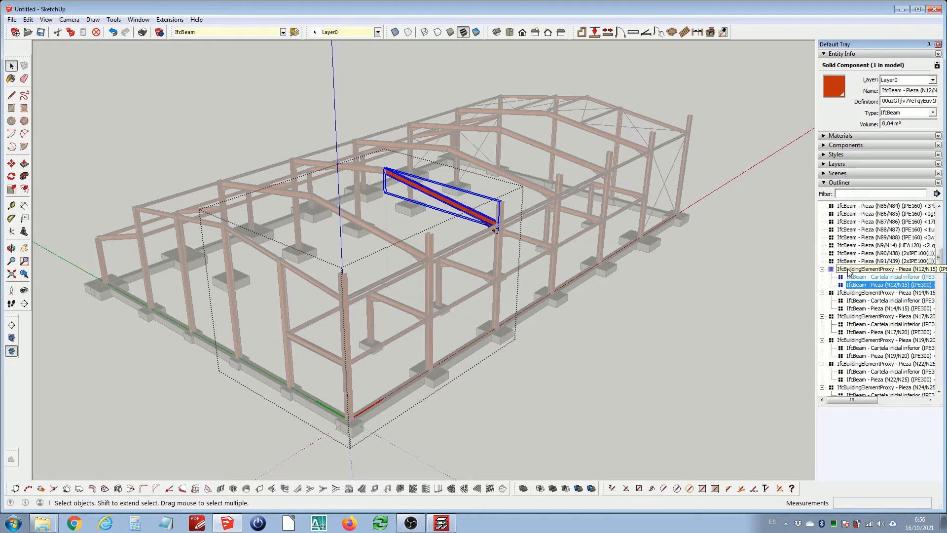
pyautogui.click(856, 277)
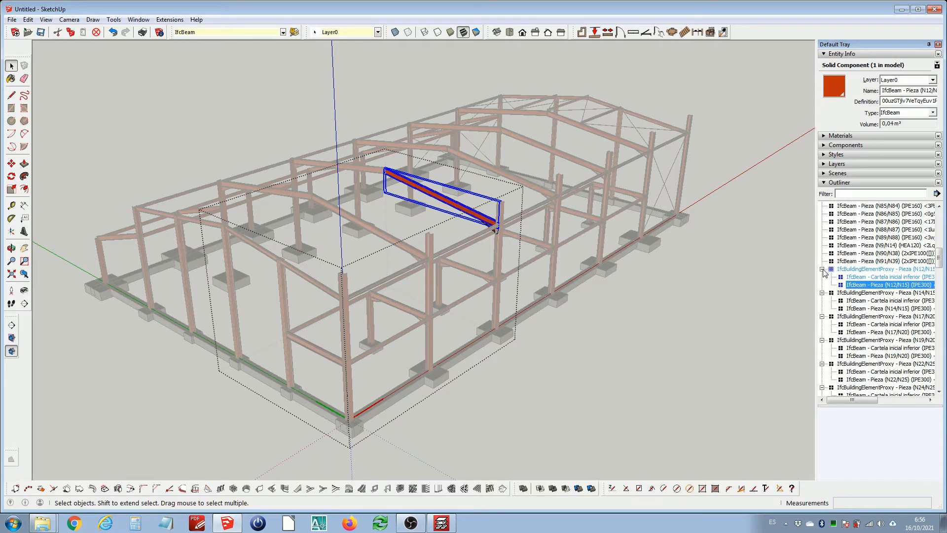
pyautogui.click(718, 259)
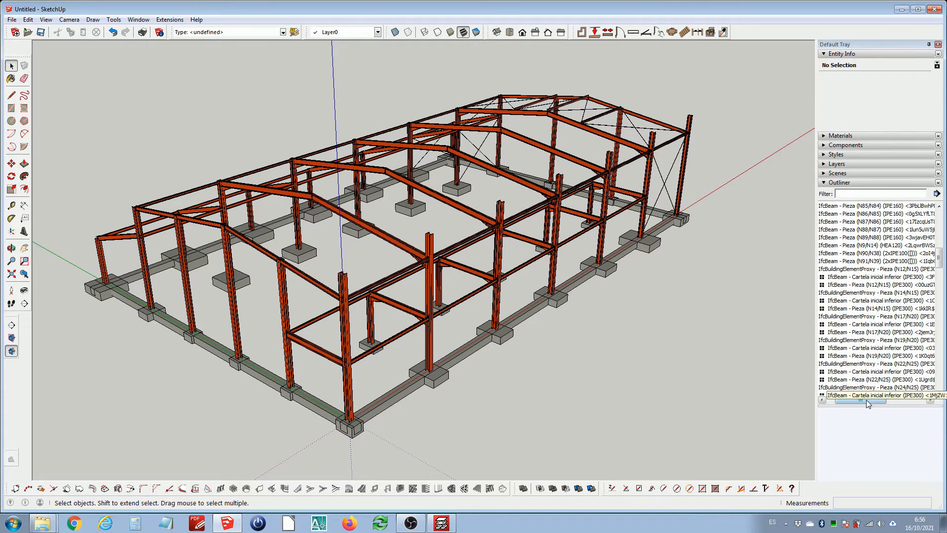
# Widen the tray, select every IfcBuildingElementProxy assembly in the Outliner and explode them into their IfcBeam pieces
pyautogui.moveTo(864, 399); pyautogui.dragTo(855, 399)
pyautogui.click(483, 216)
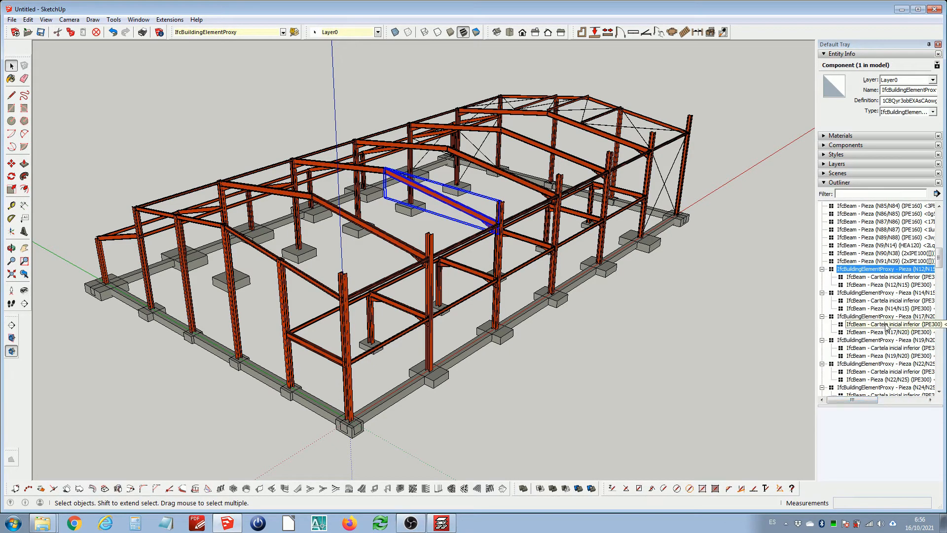
pyautogui.keyDown('ctrl'); pyautogui.click(861, 293); pyautogui.keyUp('ctrl')
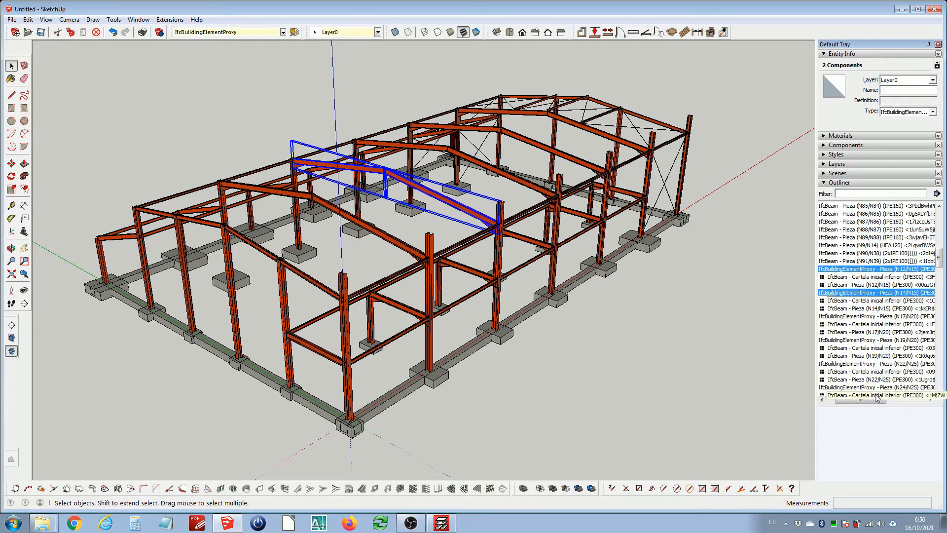
pyautogui.moveTo(861, 399); pyautogui.dragTo(853, 400)
pyautogui.keyDown('ctrl'); pyautogui.click(849, 316); pyautogui.keyUp('ctrl')
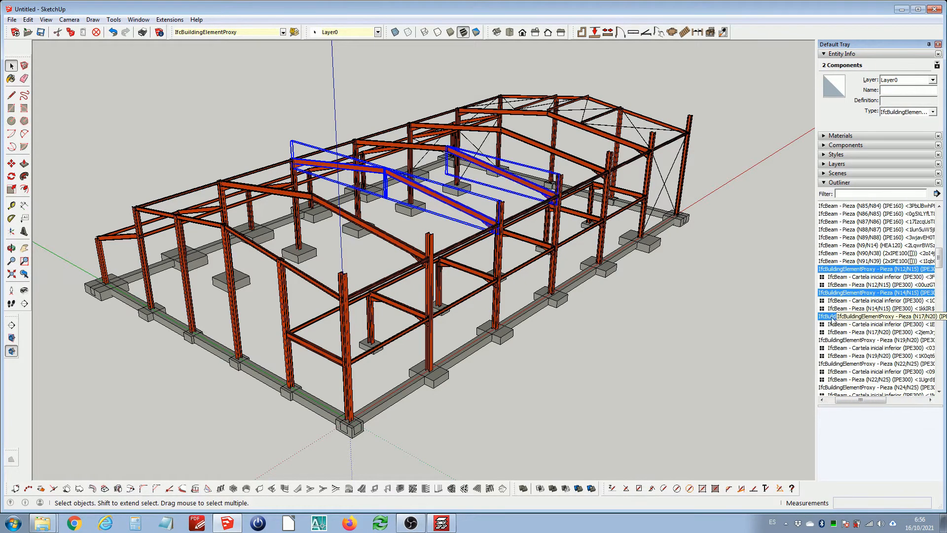
pyautogui.moveTo(816, 309); pyautogui.dragTo(768, 308)
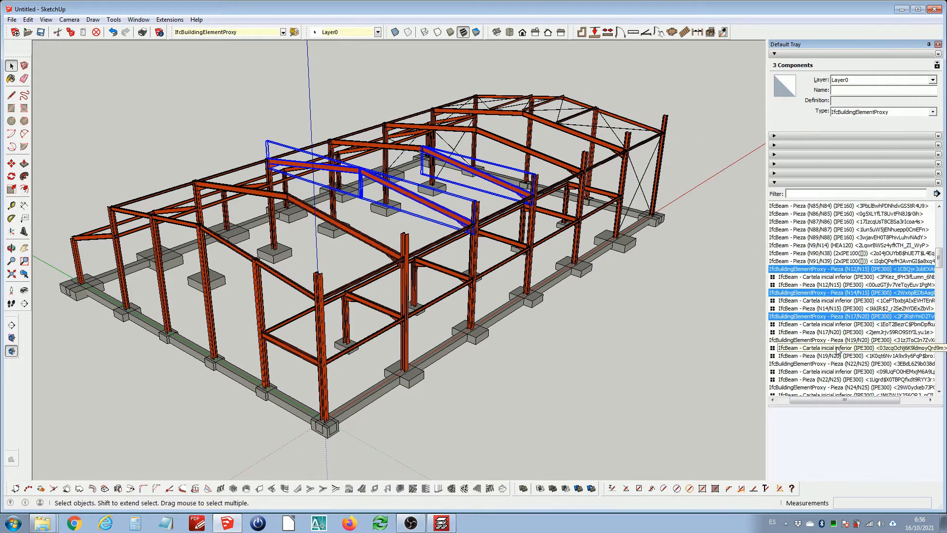
pyautogui.moveTo(839, 400); pyautogui.dragTo(809, 403)
pyautogui.keyDown('ctrl'); pyautogui.click(839, 340); pyautogui.keyUp('ctrl')
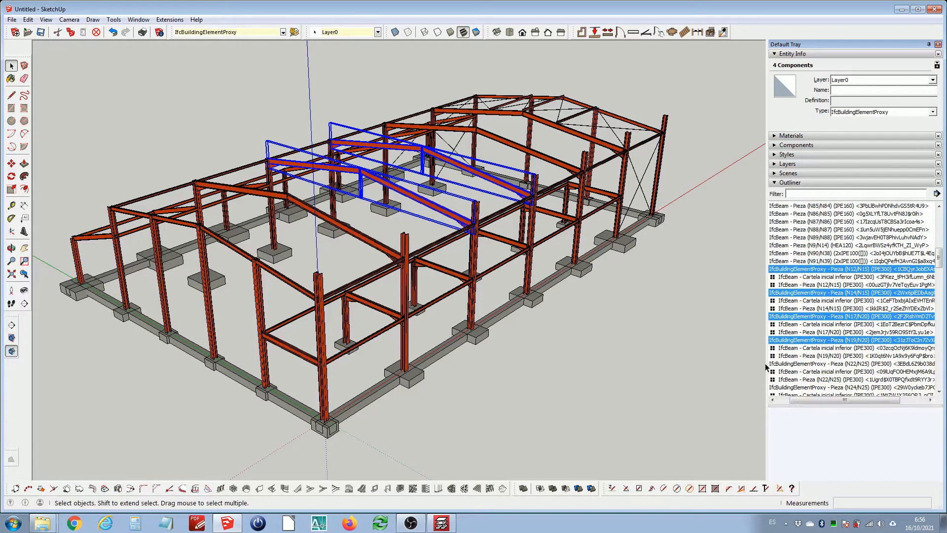
pyautogui.moveTo(769, 361); pyautogui.dragTo(689, 361)
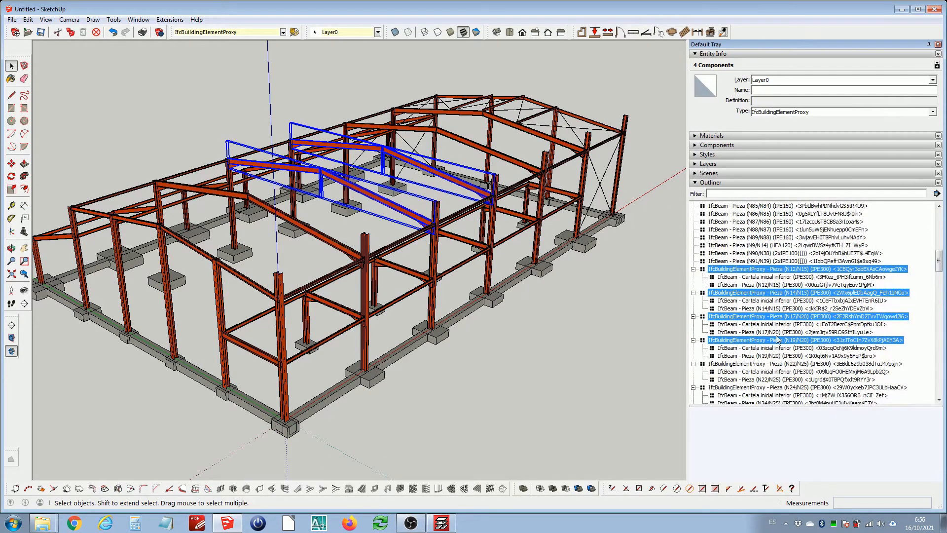
pyautogui.scroll(-2, 757, 326)
pyautogui.keyDown('ctrl'); pyautogui.click(735, 317); pyautogui.keyUp('ctrl')
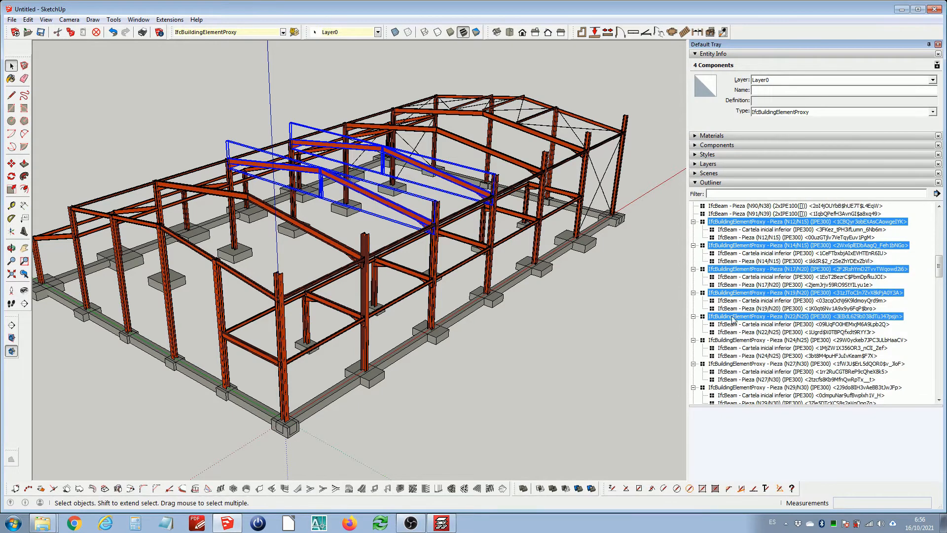
pyautogui.keyDown('ctrl'); pyautogui.click(733, 342); pyautogui.keyUp('ctrl')
pyautogui.keyDown('ctrl'); pyautogui.click(731, 364); pyautogui.keyUp('ctrl')
pyautogui.scroll(-4, 764, 335)
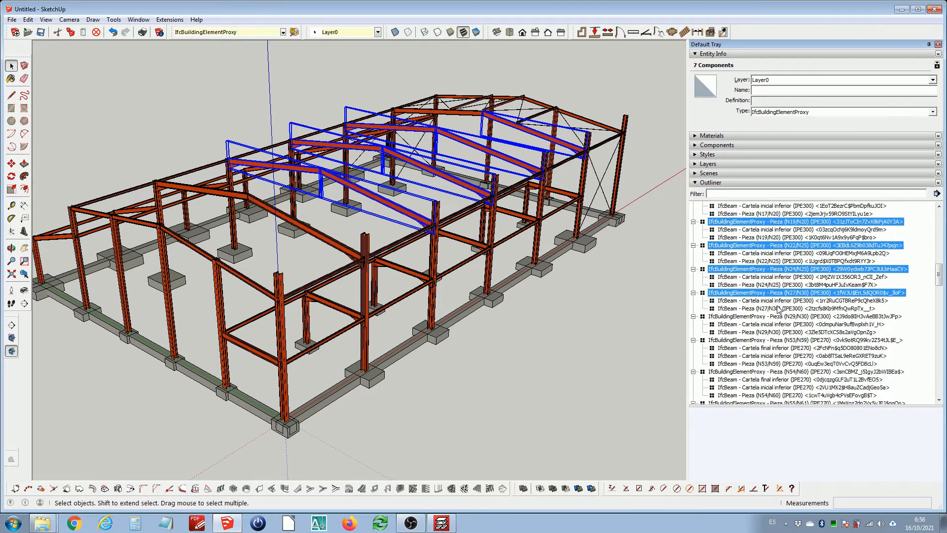
pyautogui.keyDown('ctrl'); pyautogui.click(739, 294); pyautogui.keyUp('ctrl')
pyautogui.keyDown('ctrl'); pyautogui.click(731, 318); pyautogui.keyUp('ctrl')
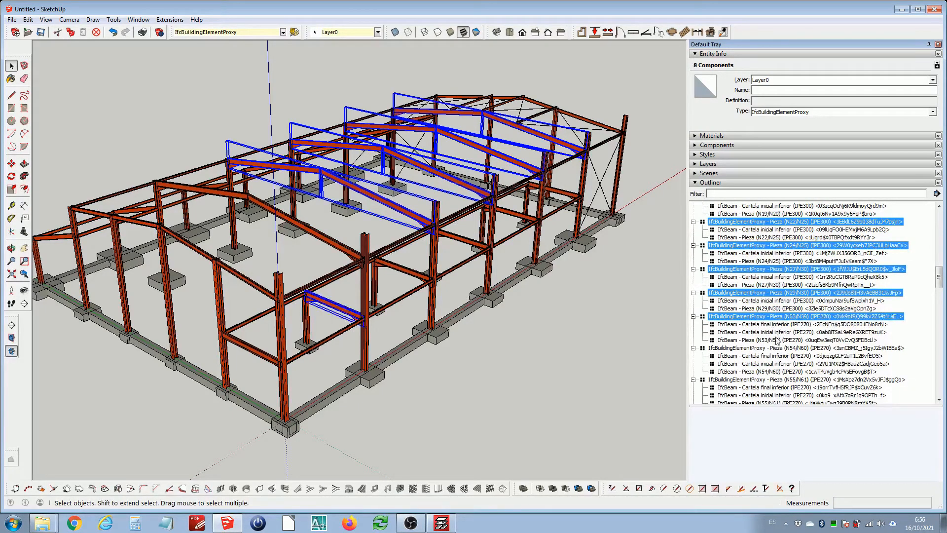
pyautogui.keyDown('ctrl'); pyautogui.click(737, 348); pyautogui.keyUp('ctrl')
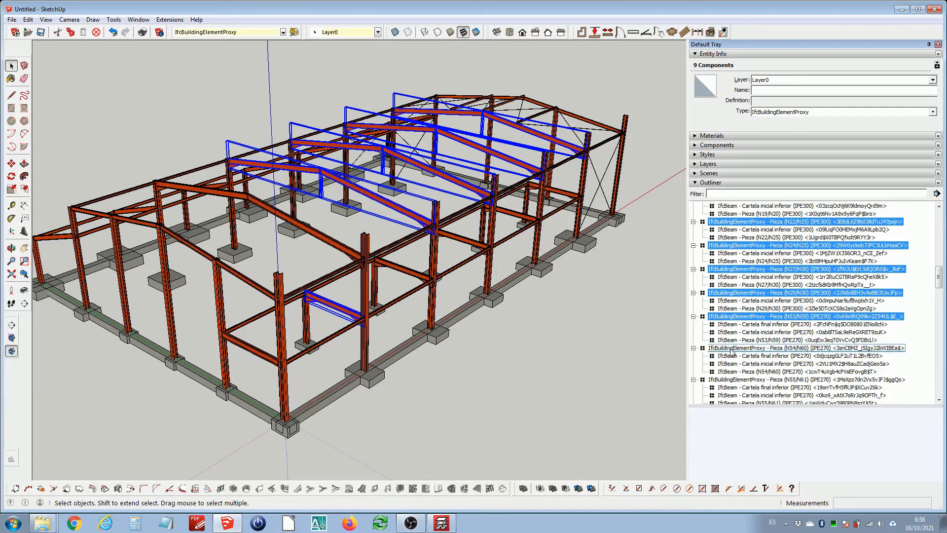
pyautogui.keyDown('ctrl'); pyautogui.click(739, 380); pyautogui.keyUp('ctrl')
pyautogui.scroll(-1, 787, 305)
pyautogui.scroll(-2, 785, 306)
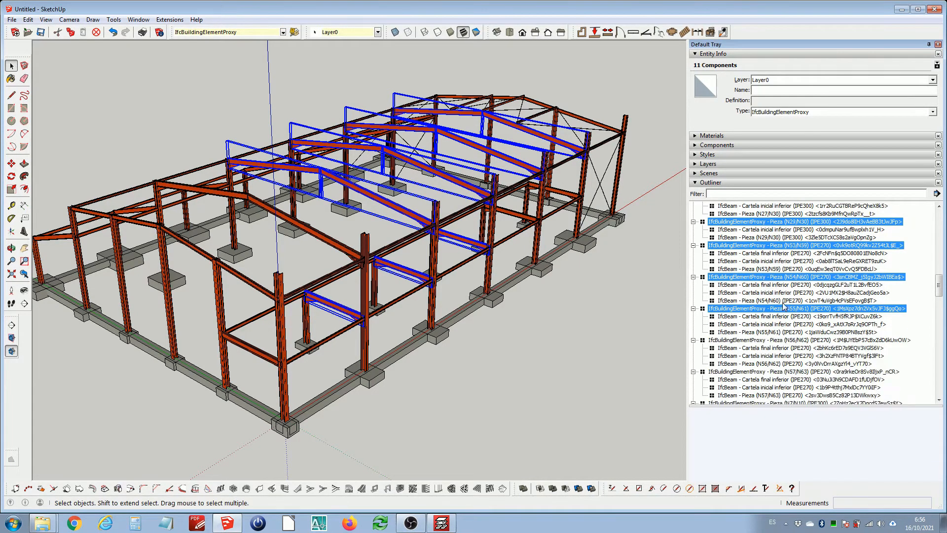
pyautogui.keyDown('ctrl'); pyautogui.click(734, 340); pyautogui.keyUp('ctrl')
pyautogui.scroll(-2, 777, 315)
pyautogui.keyDown('ctrl'); pyautogui.click(742, 324); pyautogui.keyUp('ctrl')
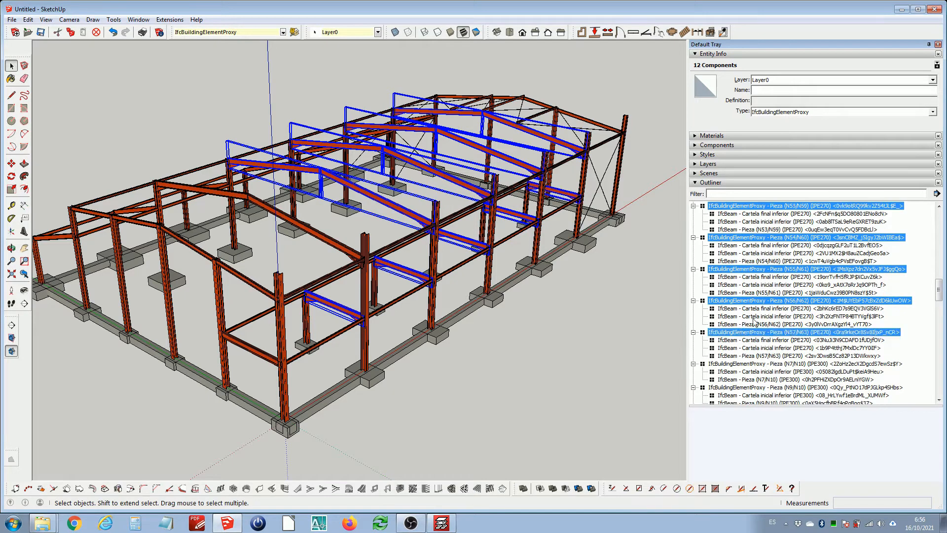
pyautogui.scroll(-2, 743, 347)
pyautogui.keyDown('ctrl'); pyautogui.click(733, 317); pyautogui.keyUp('ctrl')
pyautogui.scroll(2, 730, 334)
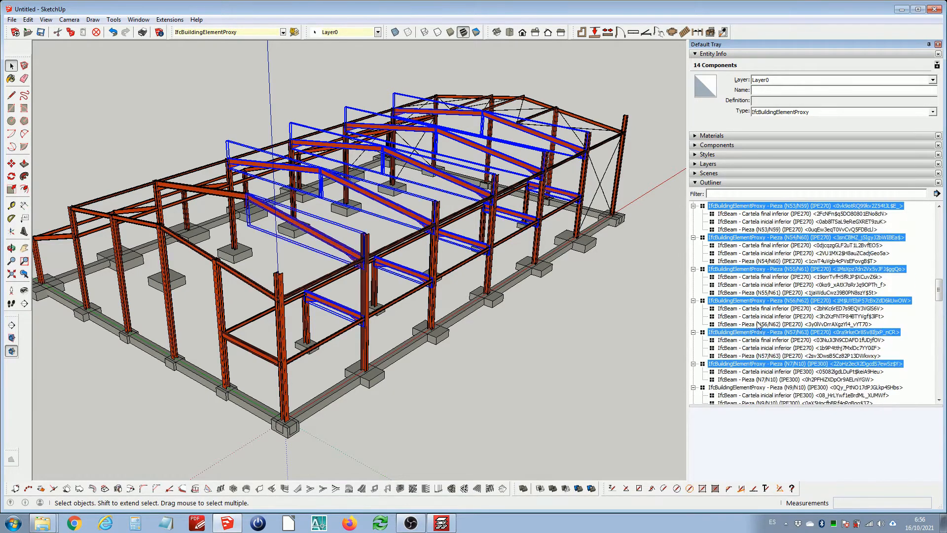
pyautogui.scroll(-4, 757, 322)
pyautogui.keyDown('ctrl'); pyautogui.click(726, 293); pyautogui.keyUp('ctrl')
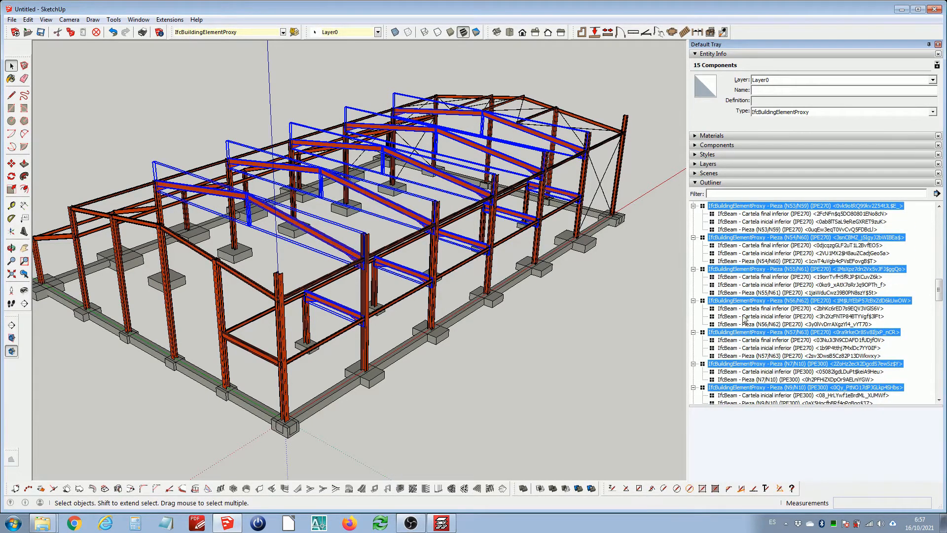
pyautogui.rightClick(736, 302)
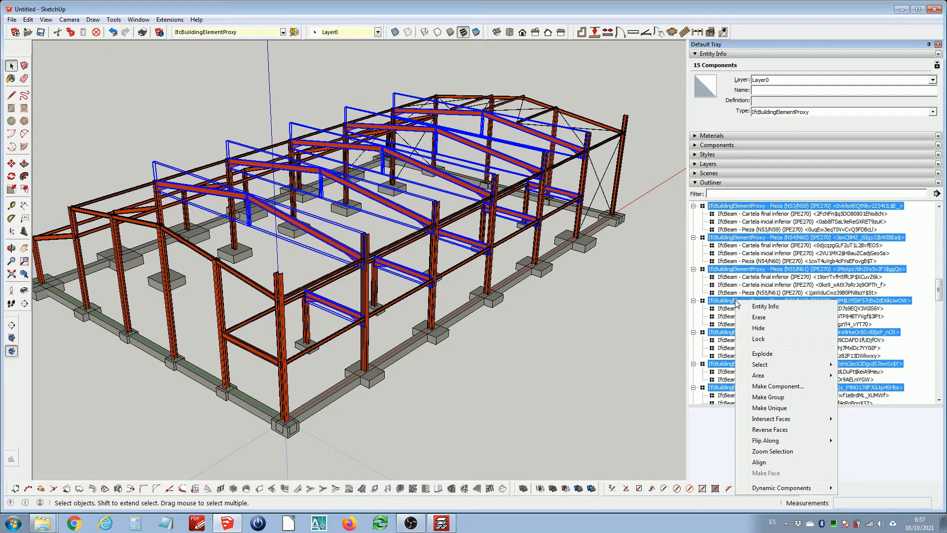
pyautogui.click(764, 353)
# Clear the selection and narrow the default tray back to its original width
pyautogui.scroll(-10, 867, 309)
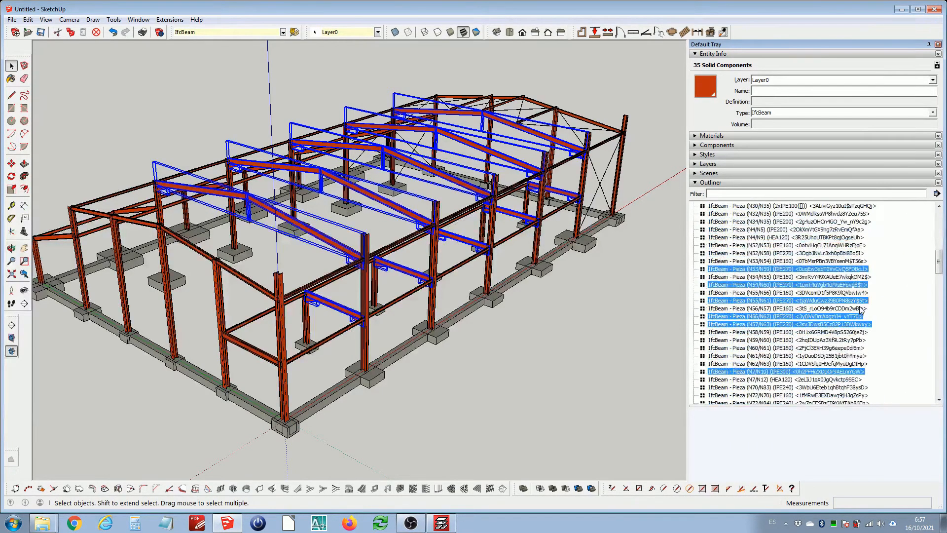
pyautogui.moveTo(939, 298); pyautogui.dragTo(928, 197)
pyautogui.click(895, 222)
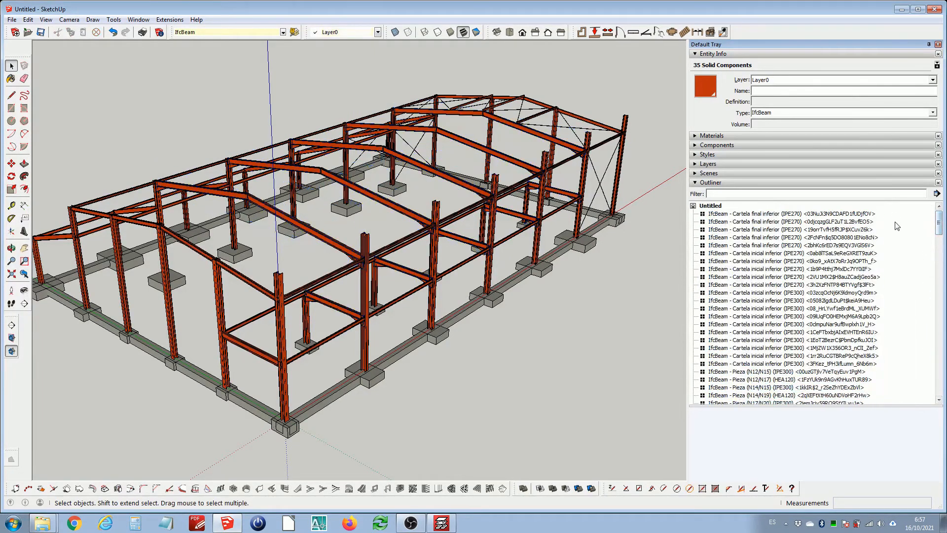
pyautogui.moveTo(689, 225); pyautogui.dragTo(770, 231)
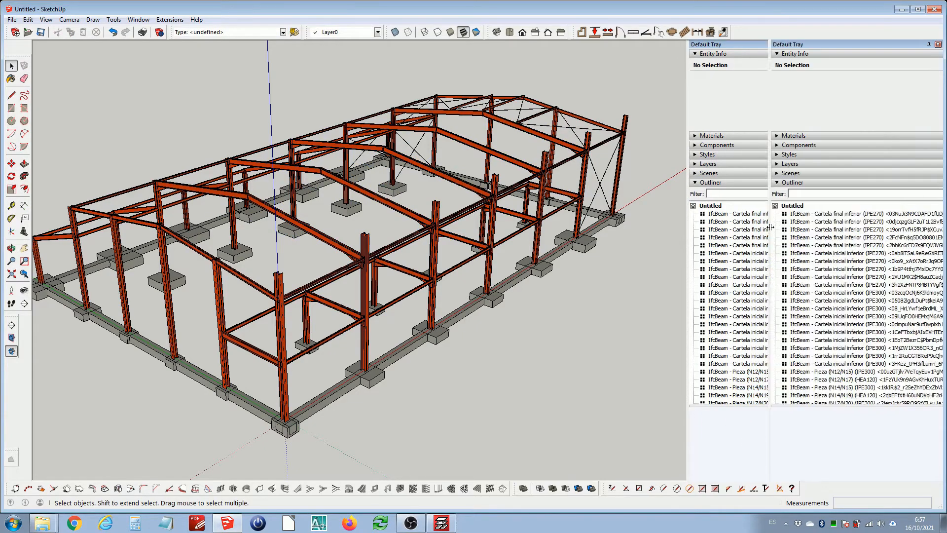
# Zoom in on the foundation and select the tie beam IfcFooting - Viga 10 to inspect it
pyautogui.scroll(3, 337, 409)
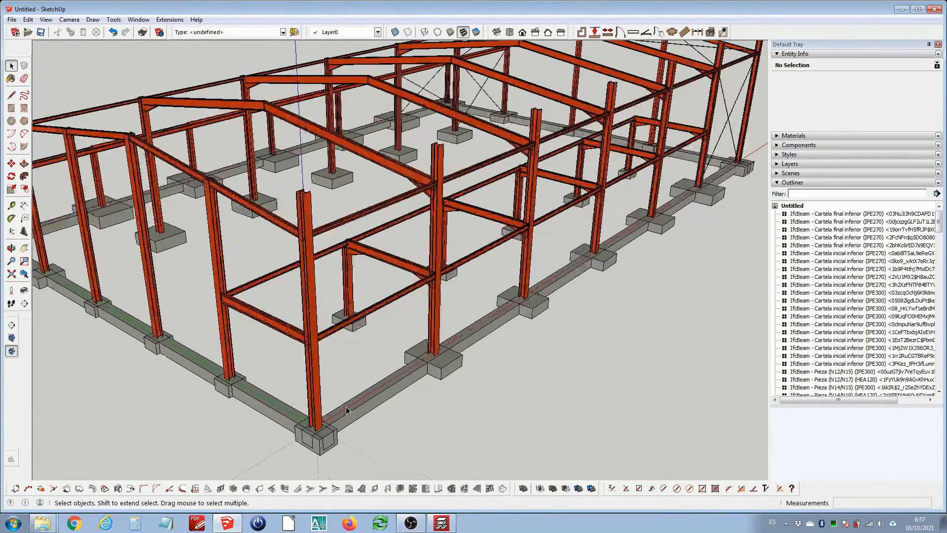
pyautogui.click(363, 406)
pyautogui.scroll(3, 367, 389)
pyautogui.moveTo(367, 390); pyautogui.dragTo(374, 392, button='middle')
pyautogui.scroll(-3, 374, 392)
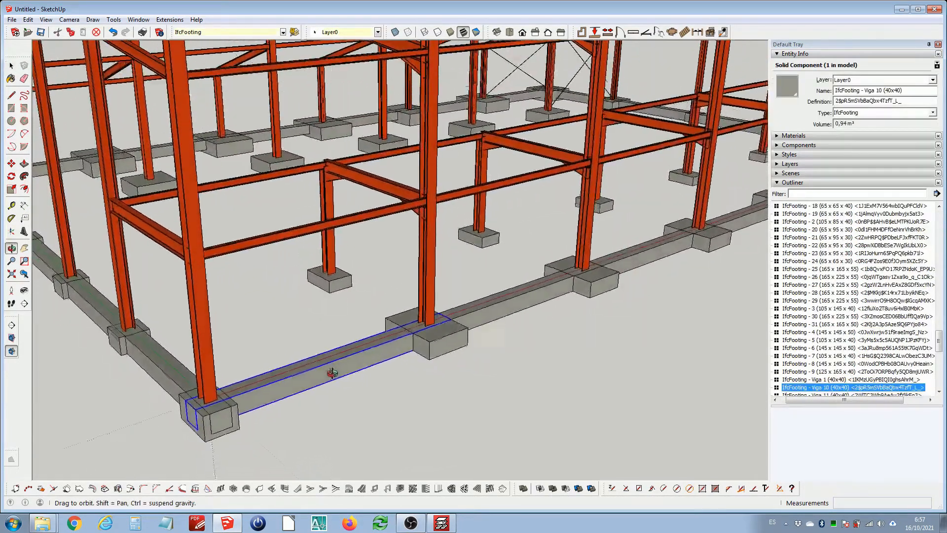
# Zoom around the selected tie beam IfcFooting - Viga 10 and highlight its name in Entity Info
pyautogui.scroll(5, 359, 351)
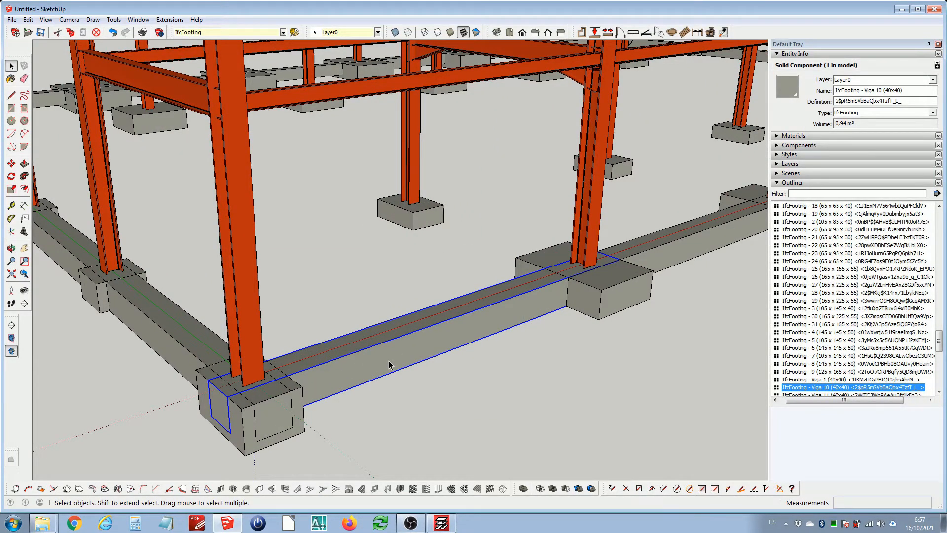
pyautogui.scroll(-3, 390, 364)
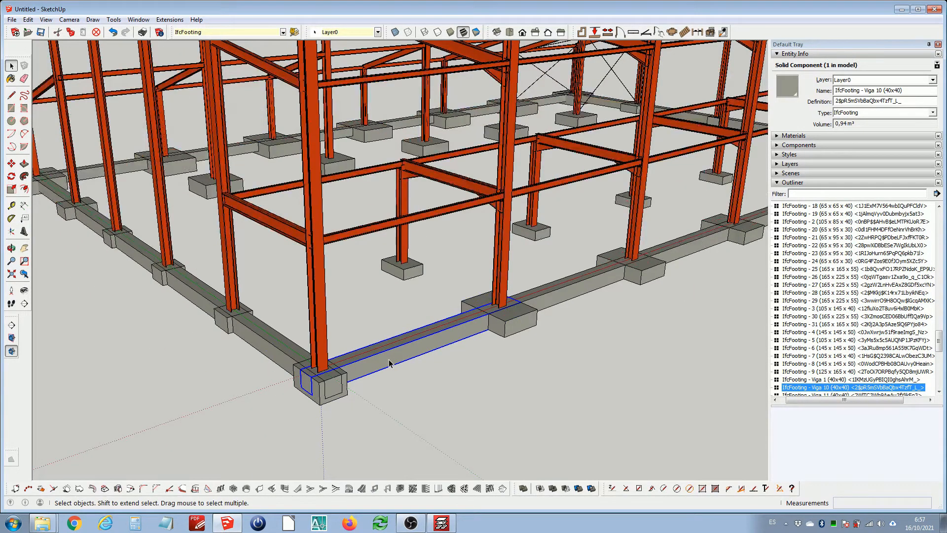
pyautogui.scroll(2, 365, 367)
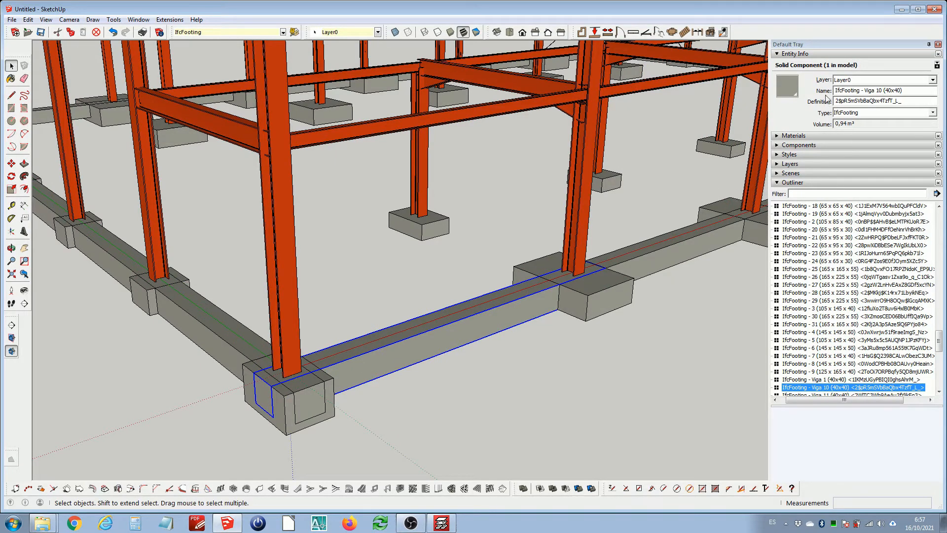
pyautogui.moveTo(904, 90); pyautogui.dragTo(837, 89)
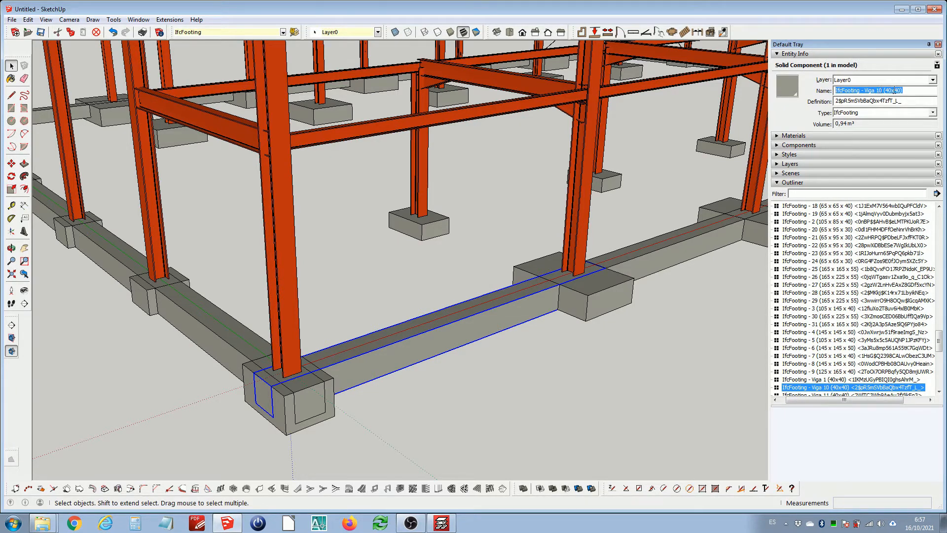
# Open the tie beam component for editing and select its end face to inspect it
pyautogui.moveTo(374, 365); pyautogui.dragTo(383, 372, button='middle')
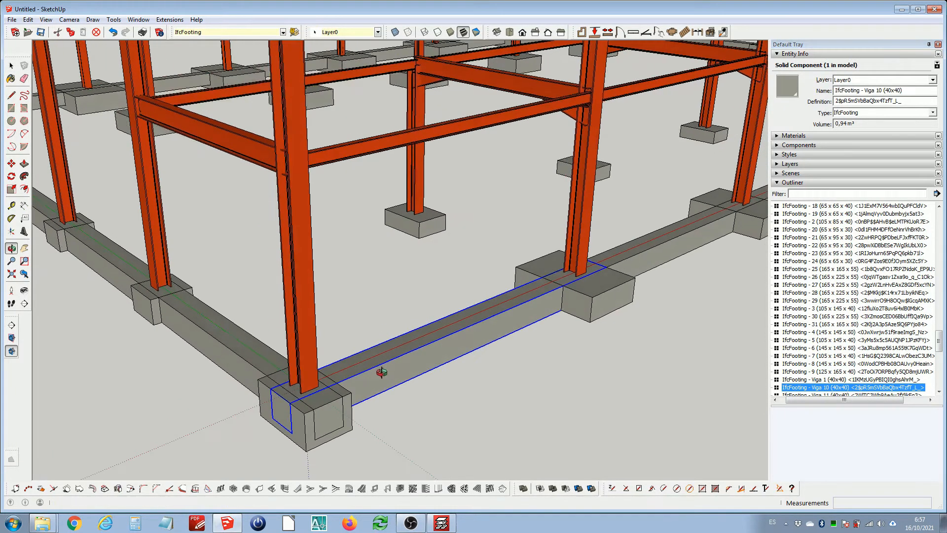
pyautogui.doubleClick(366, 379)
pyautogui.scroll(3, 282, 411)
pyautogui.click(283, 410)
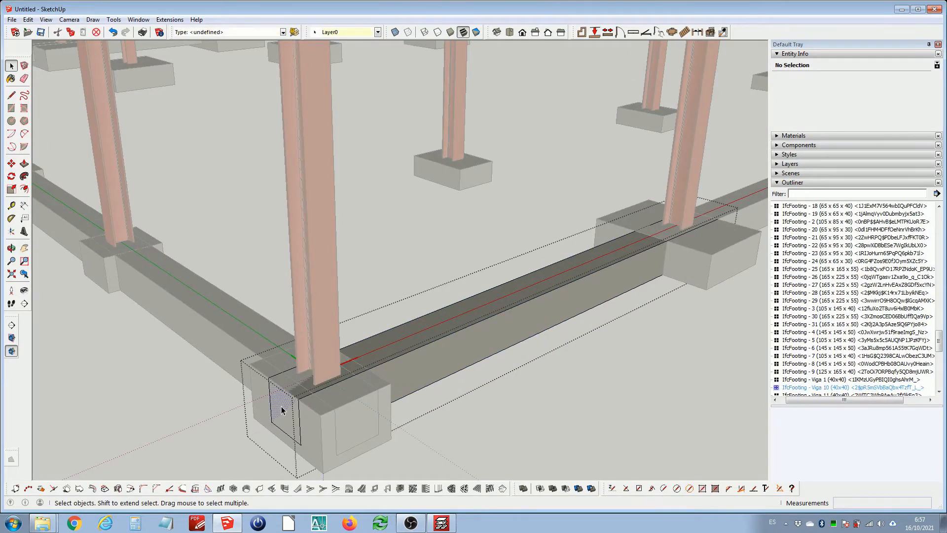
pyautogui.click(485, 413)
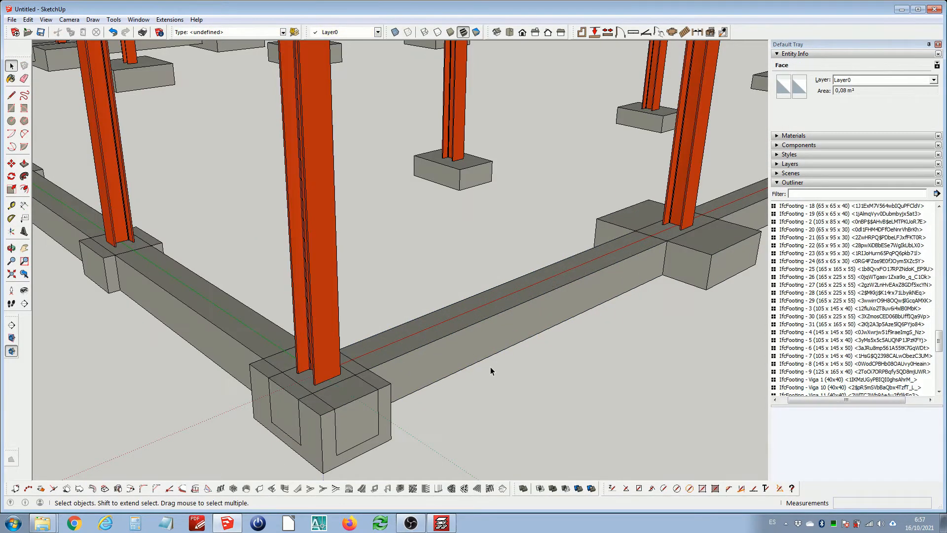
pyautogui.scroll(-2, 490, 367)
# Turn on the display of hidden geometry in the model view
pyautogui.click(69, 19)
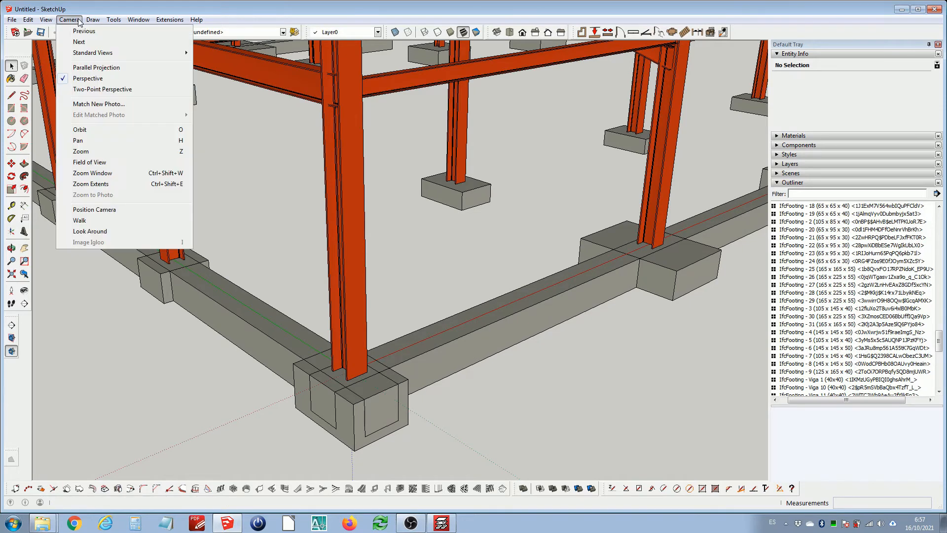
pyautogui.moveTo(51, 19)
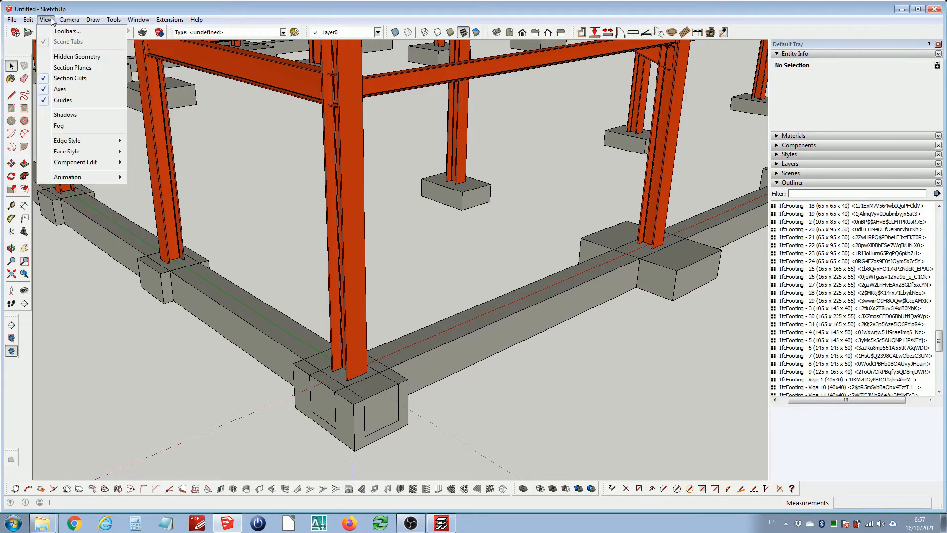
pyautogui.click(72, 56)
pyautogui.scroll(2, 421, 356)
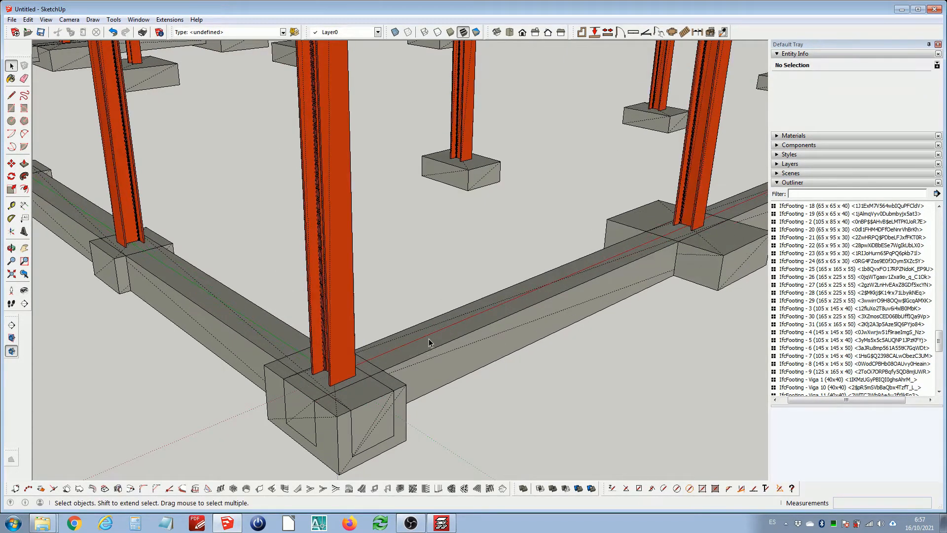
pyautogui.click(46, 19)
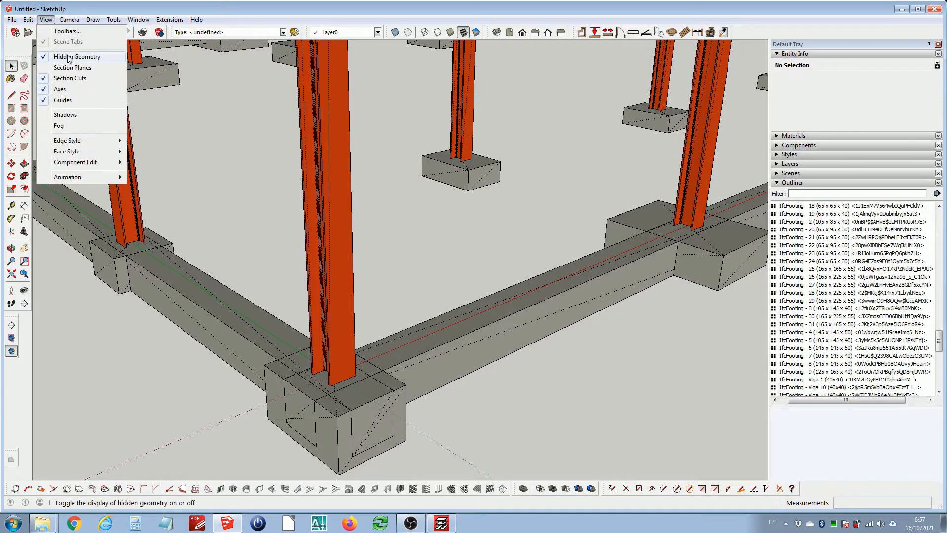
pyautogui.click(236, 11)
# Open the footing IfcFooting - 3 (105 x 145 x 40) for editing and hide the rest of the model
pyautogui.scroll(-5, 440, 220)
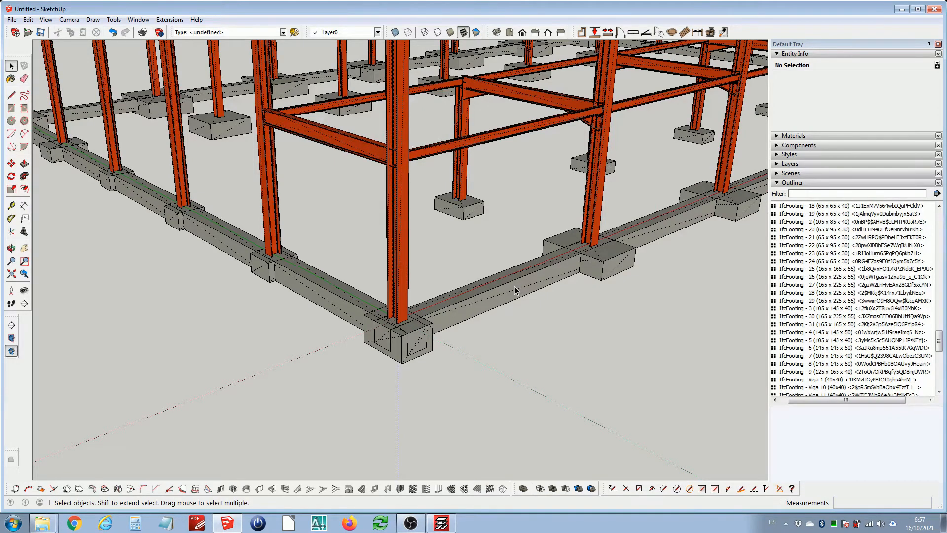
pyautogui.scroll(-2, 514, 296)
pyautogui.scroll(5, 547, 295)
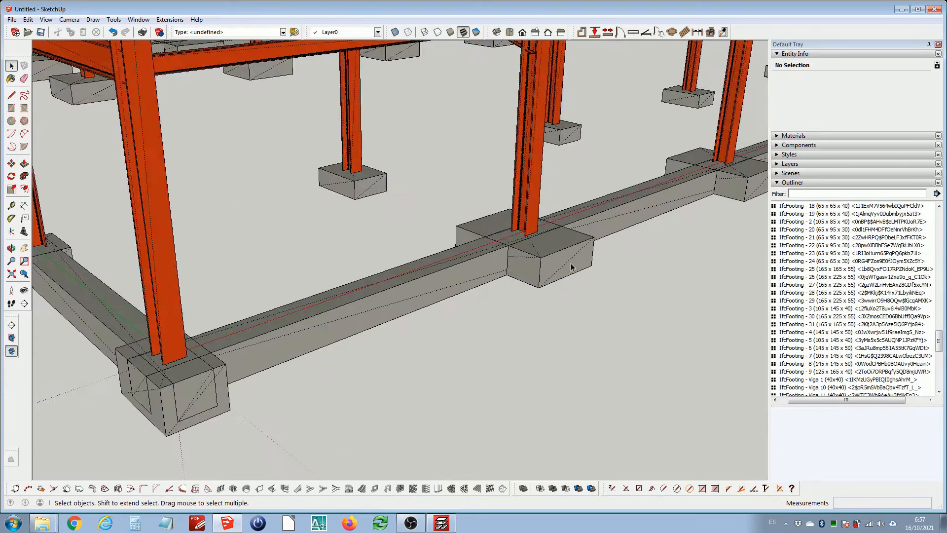
pyautogui.click(566, 258)
pyautogui.doubleClick(564, 262)
pyautogui.scroll(2, 564, 262)
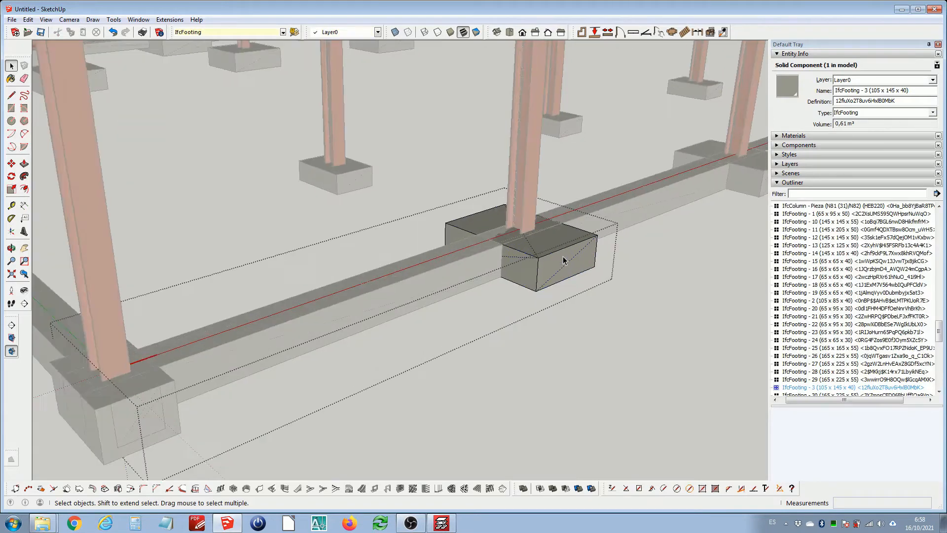
pyautogui.press('i')
# Orbit around the isolated footing to examine its faces and edges, and close the component editing
pyautogui.scroll(2, 556, 264)
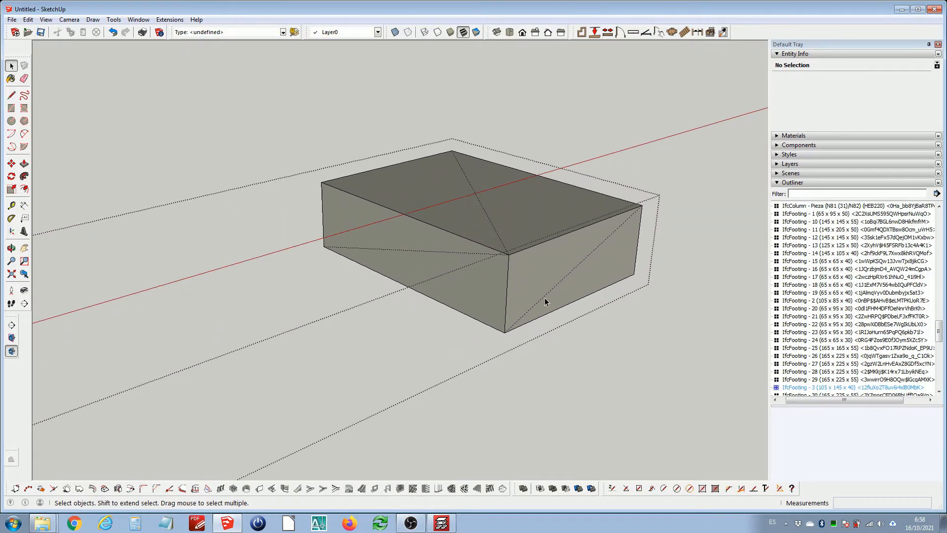
pyautogui.moveTo(461, 226); pyautogui.dragTo(720, 276, button='middle')
pyautogui.scroll(3, 565, 188)
pyautogui.moveTo(439, 220); pyautogui.dragTo(354, 267, button='middle')
pyautogui.scroll(-2, 456, 241)
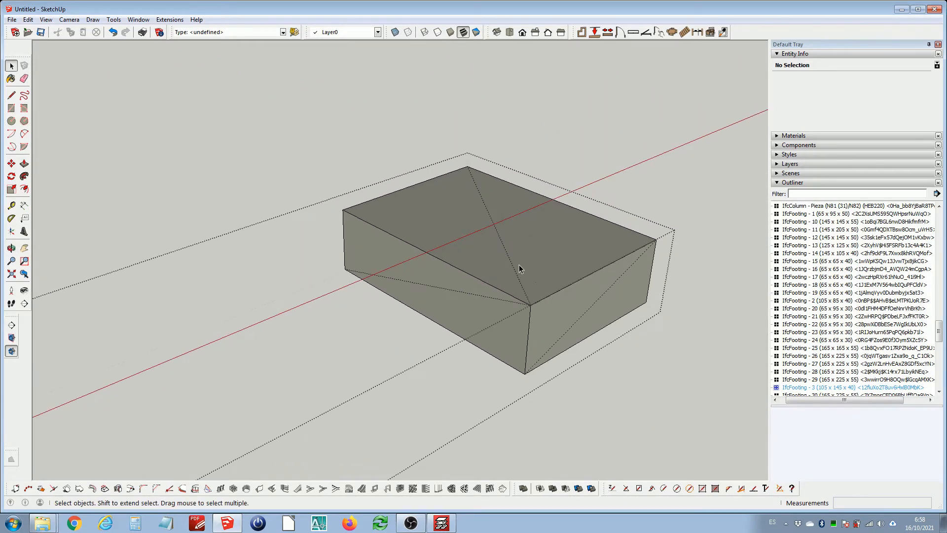
pyautogui.scroll(-2, 540, 283)
pyautogui.scroll(3, 569, 285)
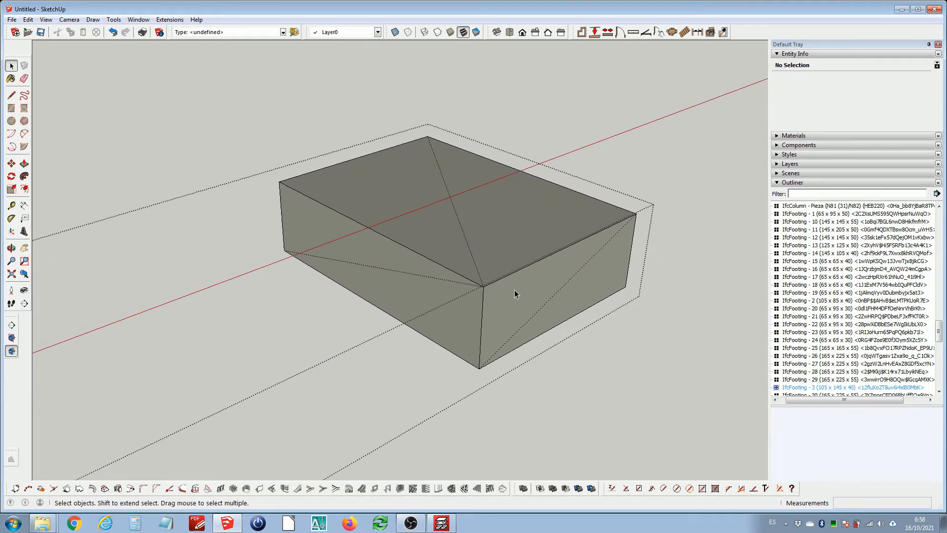
pyautogui.press('Escape')
# Zoom out to the whole structure and select everything in the model
pyautogui.scroll(-12, 464, 287)
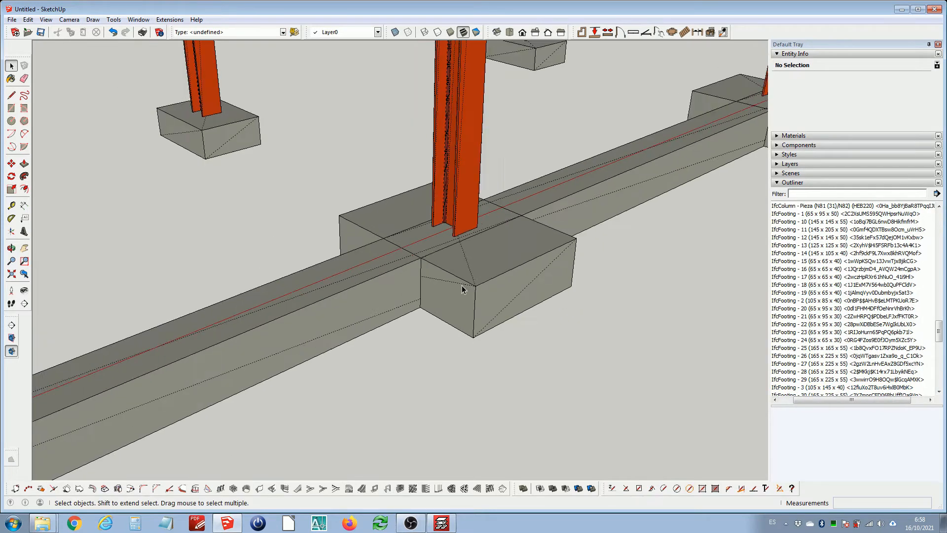
pyautogui.click(28, 20)
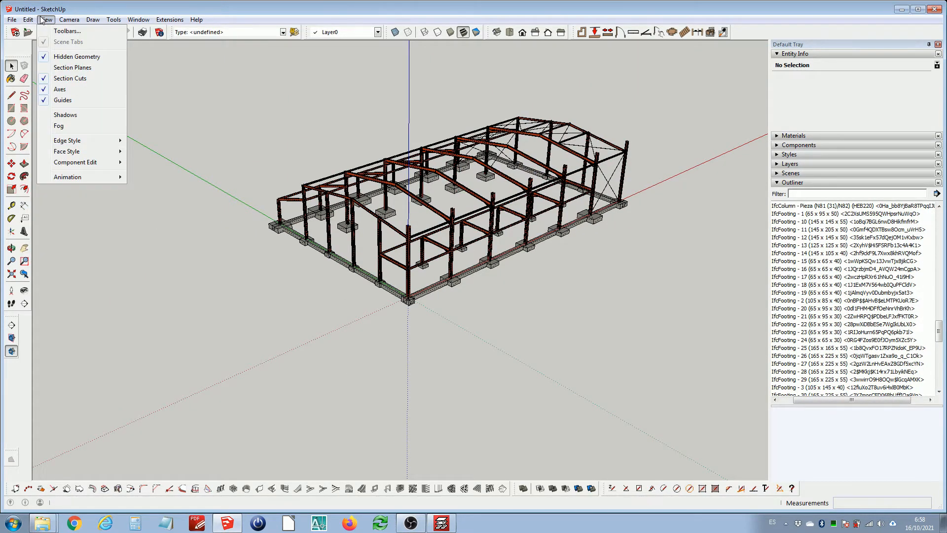
pyautogui.moveTo(35, 20)
pyautogui.click(66, 124)
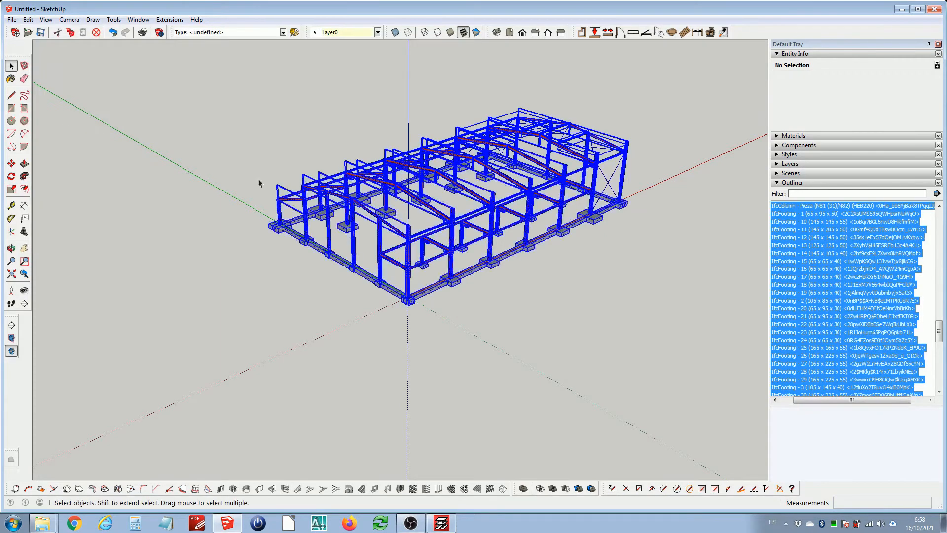
# Open the CleanUp extension's options for the selected model
pyautogui.scroll(5, 389, 220)
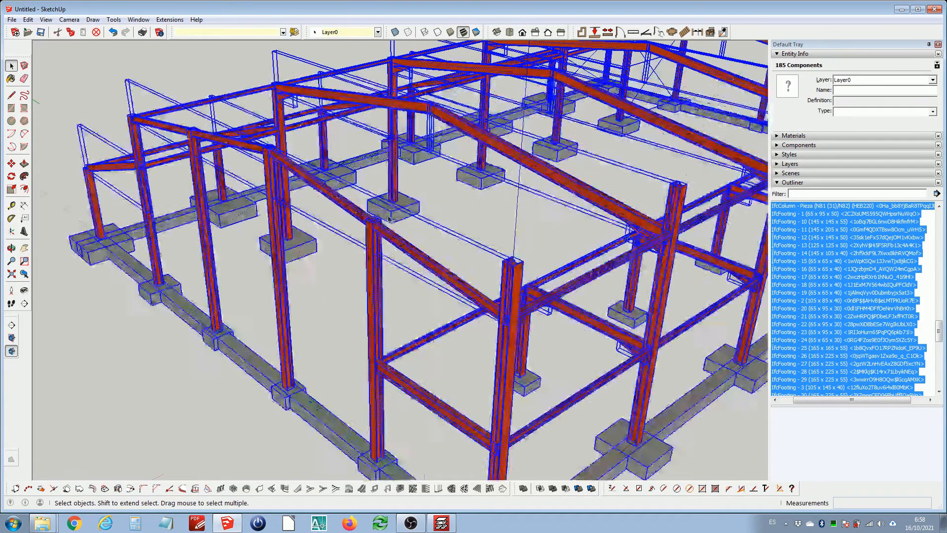
pyautogui.click(175, 20)
pyautogui.moveTo(201, 84)
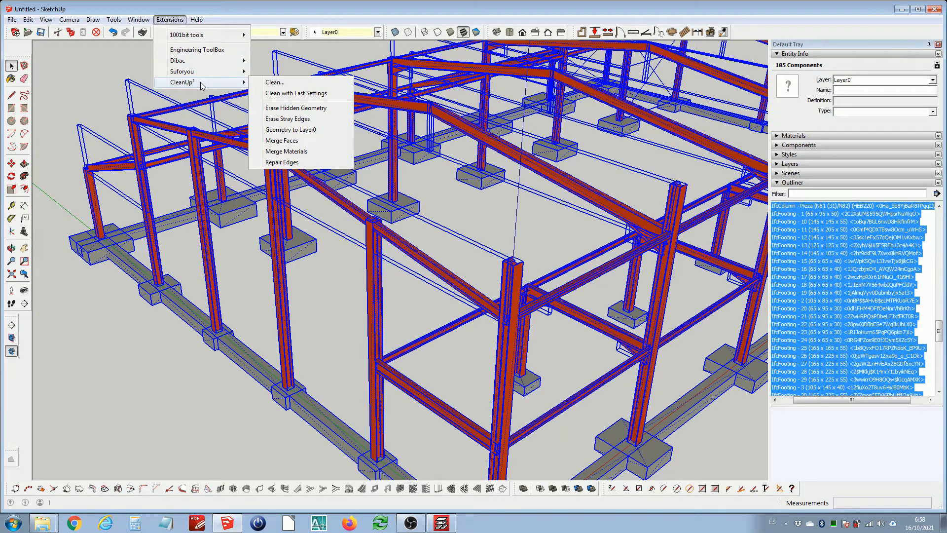
# Run CleanUp's Merge Faces on the selected model and clear the selection
pyautogui.click(309, 142)
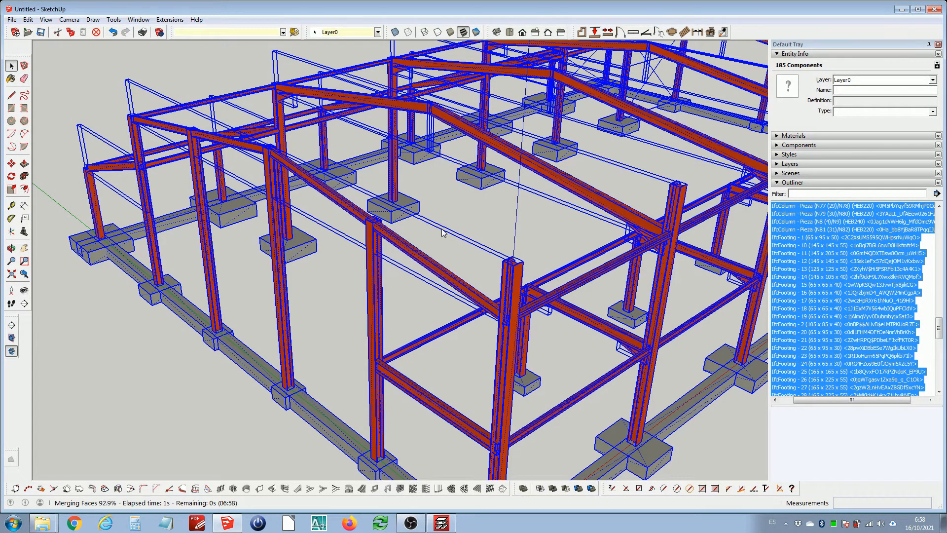
pyautogui.scroll(-3, 422, 223)
pyautogui.click(624, 385)
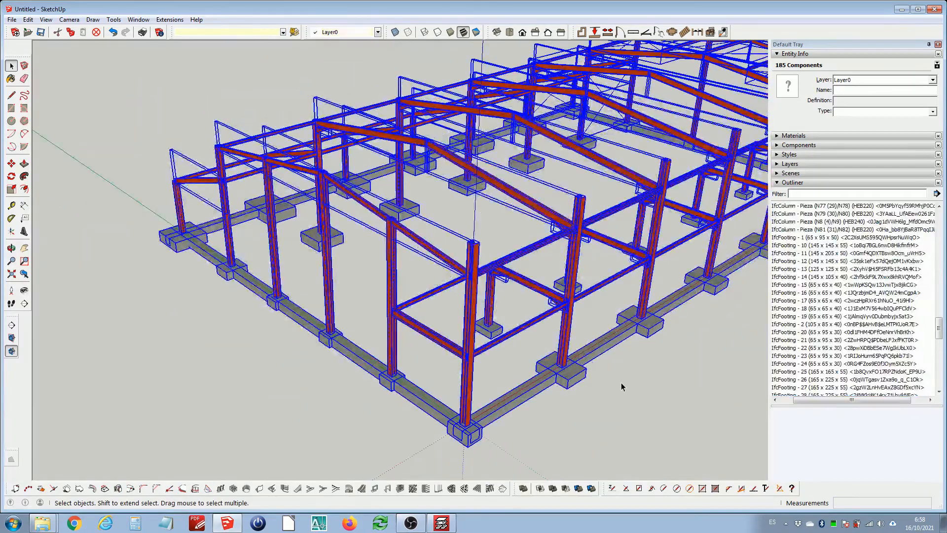
# Open a column footing for editing and inspect its merged top face
pyautogui.scroll(3, 573, 380)
pyautogui.scroll(2, 570, 377)
pyautogui.doubleClick(567, 370)
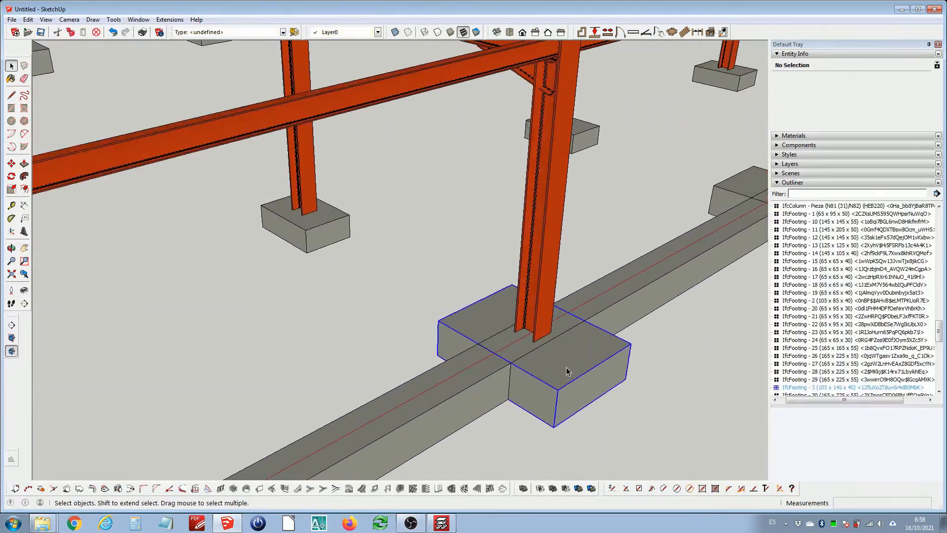
pyautogui.scroll(3, 567, 362)
pyautogui.click(512, 335)
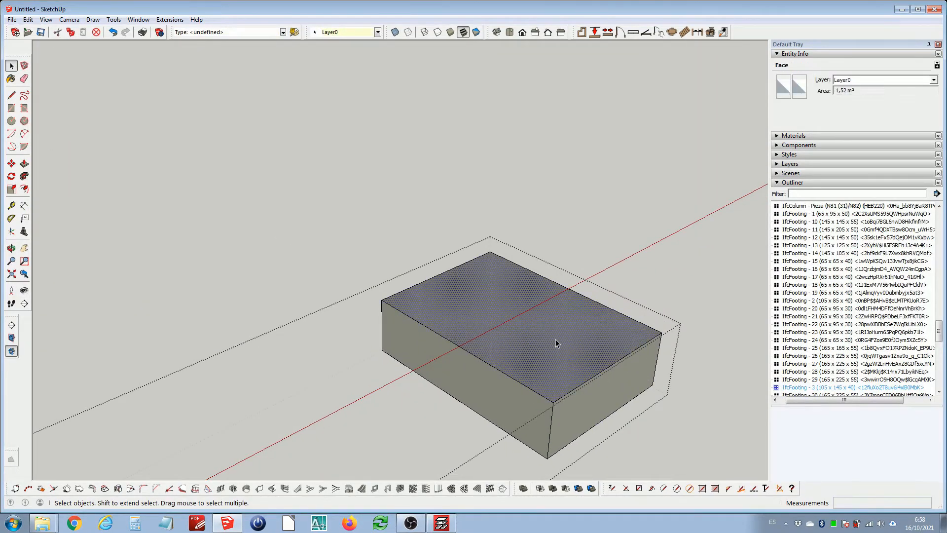
pyautogui.moveTo(555, 339); pyautogui.dragTo(518, 348, button='middle')
pyautogui.press('Escape')
# Open tie beam IfcFooting - Viga 10 for editing and push one end face back about 0.65 m to the footing's face
pyautogui.scroll(-4, 534, 322)
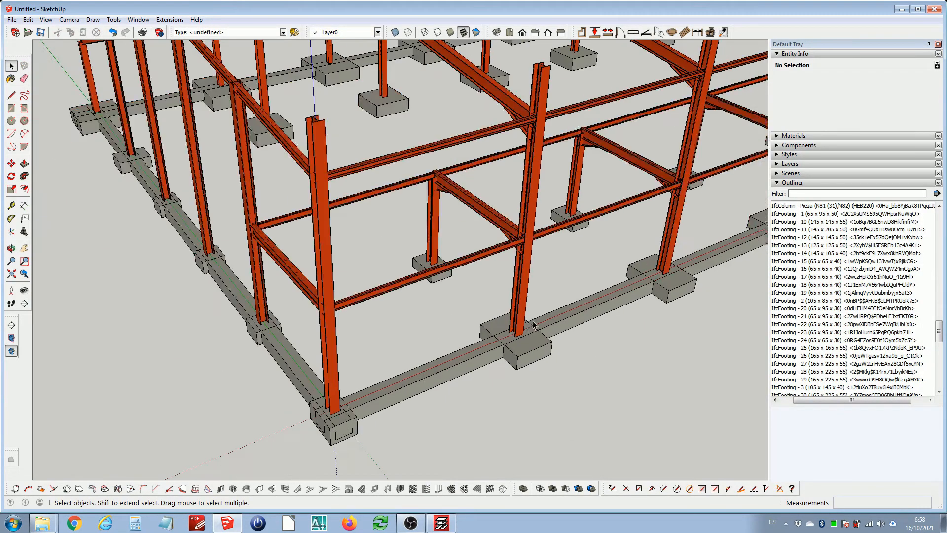
pyautogui.scroll(5, 419, 356)
pyautogui.doubleClick(433, 321)
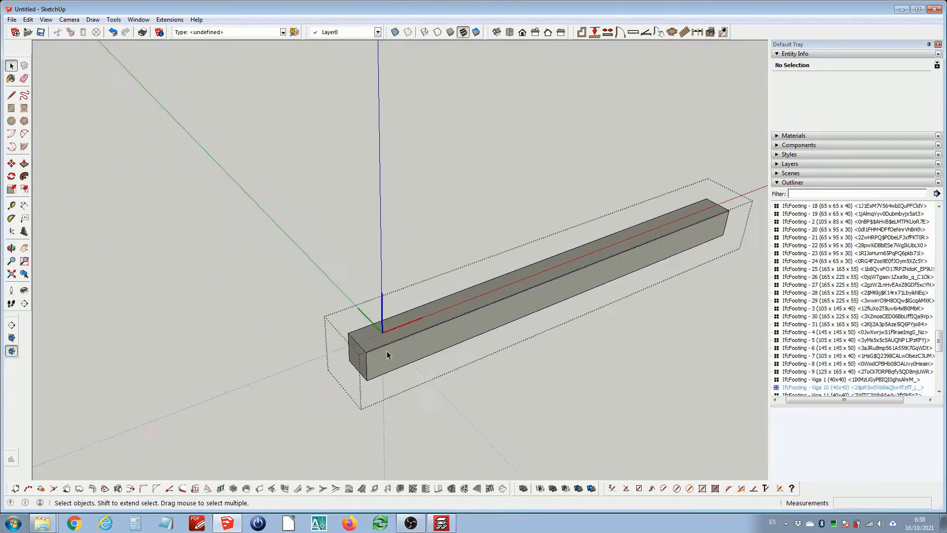
pyautogui.click(336, 357)
pyautogui.press('p')
pyautogui.moveTo(337, 356); pyautogui.dragTo(380, 358)
pyautogui.press('h')
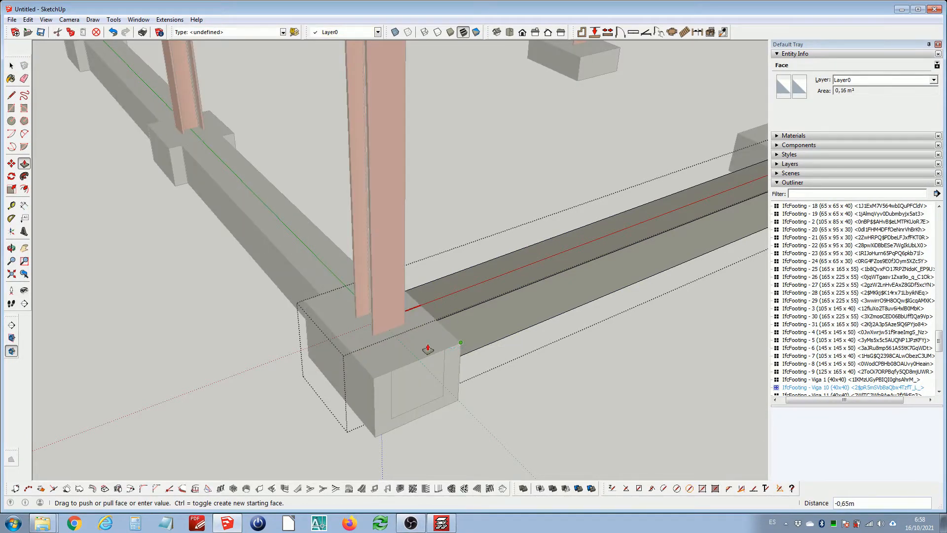
pyautogui.click(461, 343)
# Push the opposite end face of Viga 10 back about 1.28 m to the neighbouring footing's face
pyautogui.press('space')
pyautogui.scroll(-4, 463, 335)
pyautogui.keyDown('shift'); pyautogui.moveTo(595, 271); pyautogui.dragTo(375, 310, button='middle'); pyautogui.keyUp('shift')
pyautogui.scroll(3, 418, 291)
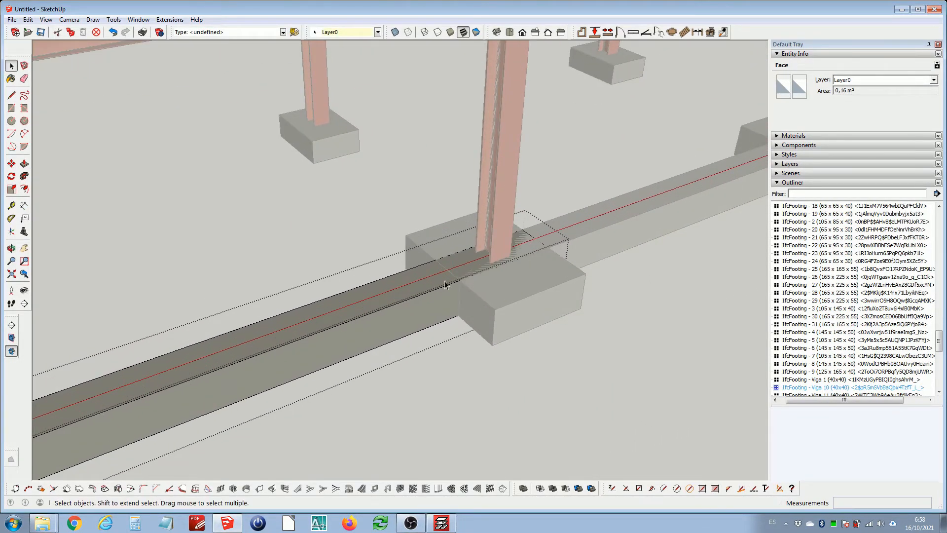
pyautogui.moveTo(444, 284); pyautogui.dragTo(499, 295, button='middle')
pyautogui.press('h')
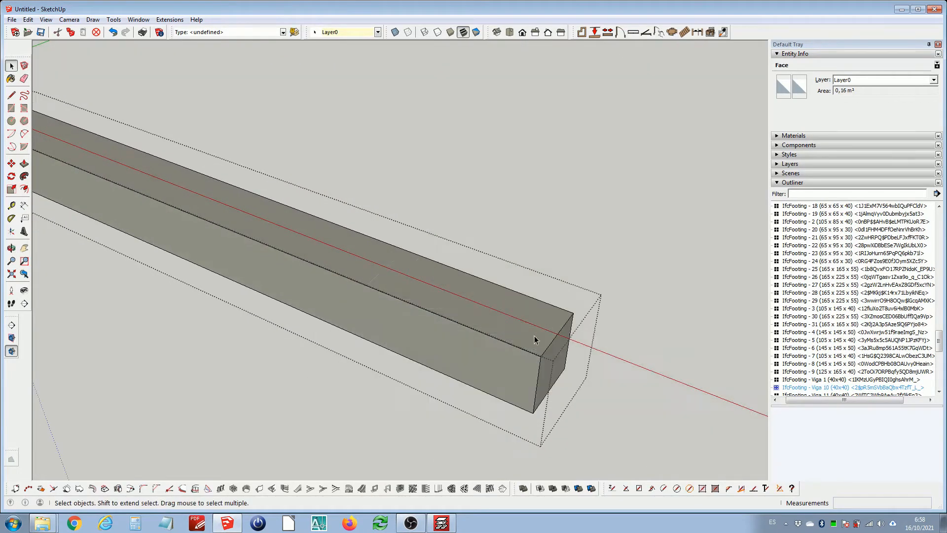
pyautogui.press('p')
pyautogui.click(557, 359)
pyautogui.press('h')
pyautogui.scroll(-2, 523, 326)
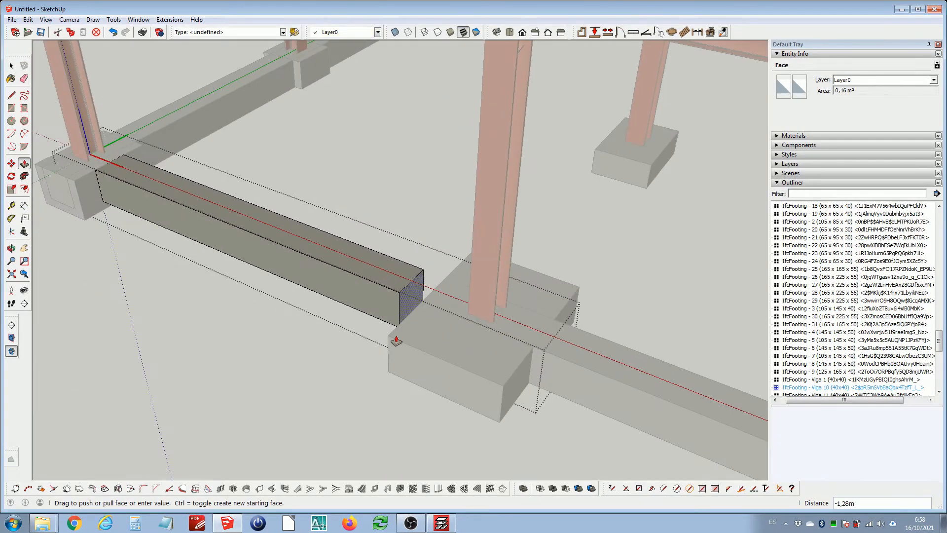
pyautogui.click(390, 339)
# Open tie beam IfcFooting - Viga 9 for editing and push one end face back to the adjacent footing's face
pyautogui.press('space')
pyautogui.scroll(-5, 453, 307)
pyautogui.scroll(1, 476, 310)
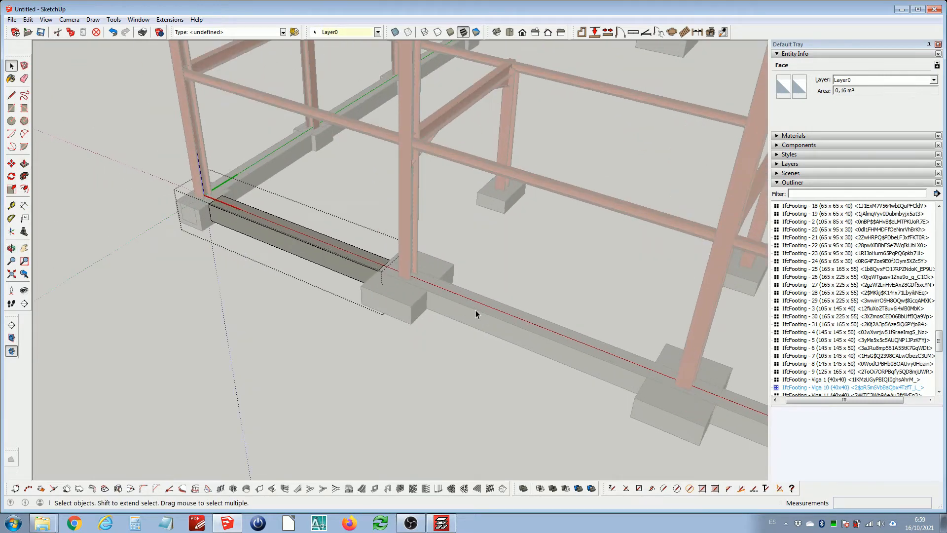
pyautogui.doubleClick(475, 310)
pyautogui.scroll(3, 437, 277)
pyautogui.moveTo(431, 301); pyautogui.dragTo(627, 291, button='middle')
pyautogui.keyDown('shift'); pyautogui.moveTo(626, 291); pyautogui.dragTo(385, 266, button='middle'); pyautogui.keyUp('shift')
pyautogui.scroll(2, 373, 281)
pyautogui.press('h')
pyautogui.moveTo(351, 308); pyautogui.dragTo(389, 338, button='middle')
pyautogui.click(372, 345)
pyautogui.press('p')
pyautogui.click(374, 341)
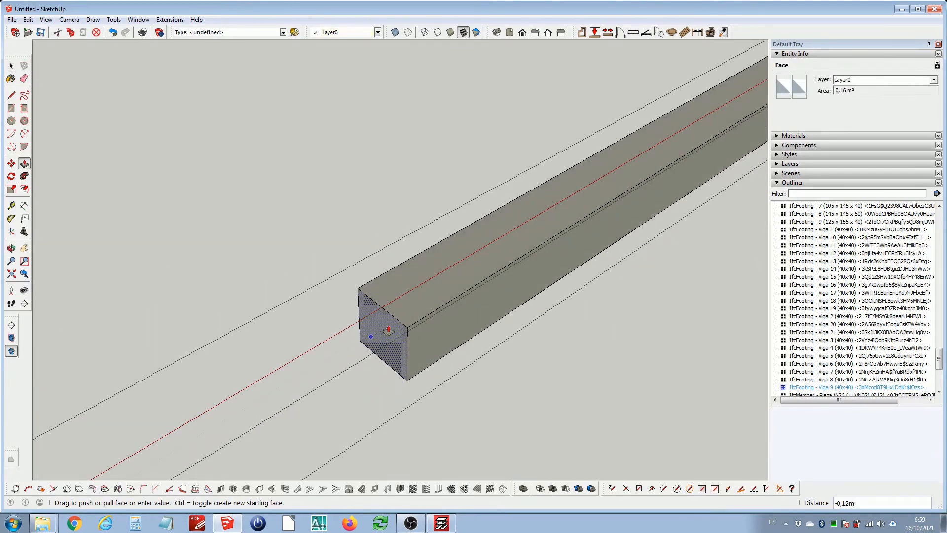
pyautogui.press('h')
pyautogui.scroll(-2, 392, 329)
pyautogui.click(536, 311)
pyautogui.press('space')
# Push the other end face of Viga 9 back about 1.05 m to the footing's face
pyautogui.scroll(-3, 462, 331)
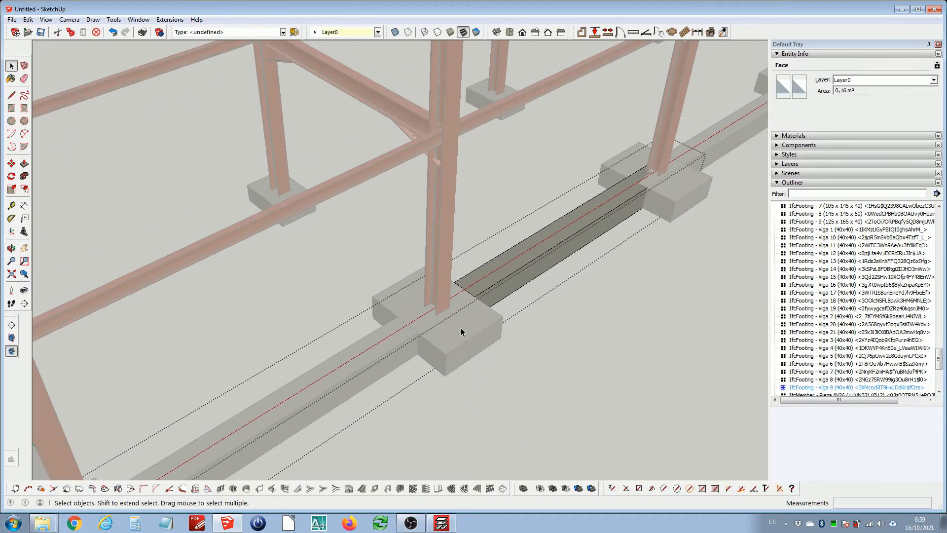
pyautogui.keyDown('shift'); pyautogui.moveTo(589, 238); pyautogui.dragTo(165, 288, button='middle'); pyautogui.keyUp('shift')
pyautogui.scroll(4, 415, 292)
pyautogui.keyDown('shift'); pyautogui.moveTo(371, 270); pyautogui.dragTo(481, 296, button='middle'); pyautogui.keyUp('shift')
pyautogui.moveTo(482, 296); pyautogui.dragTo(403, 297, button='middle')
pyautogui.scroll(3, 403, 298)
pyautogui.press('h')
pyautogui.scroll(1, 441, 331)
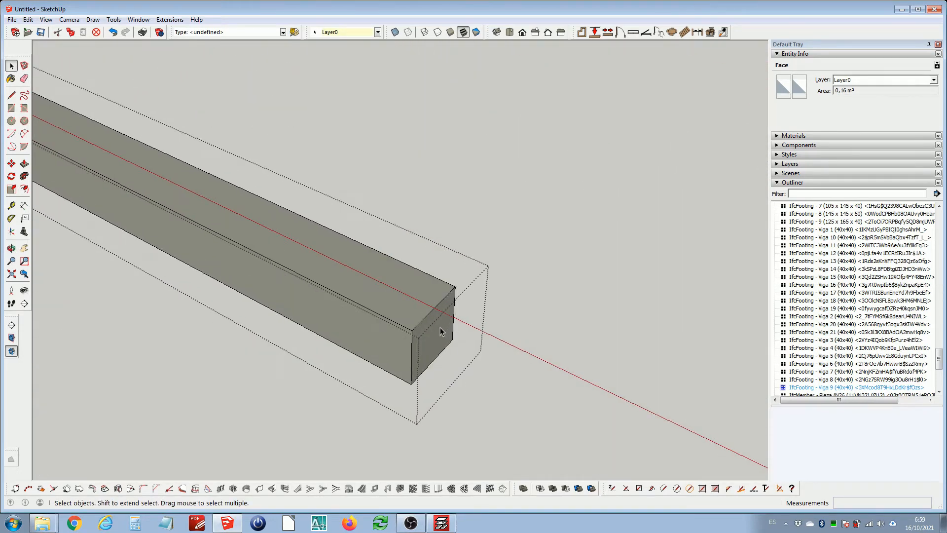
pyautogui.press('p')
pyautogui.click(441, 328)
pyautogui.press('h')
pyautogui.scroll(-2, 407, 301)
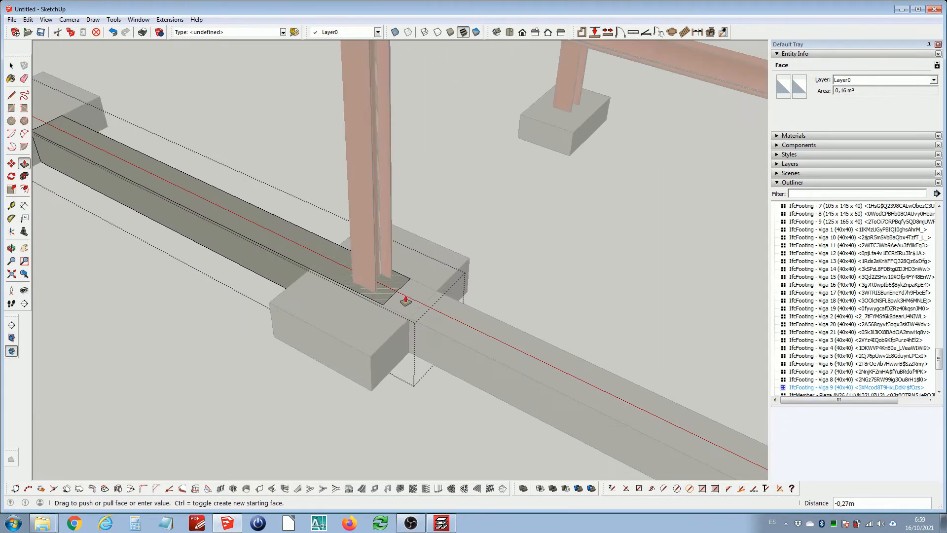
pyautogui.moveTo(387, 290); pyautogui.dragTo(380, 311, button='middle')
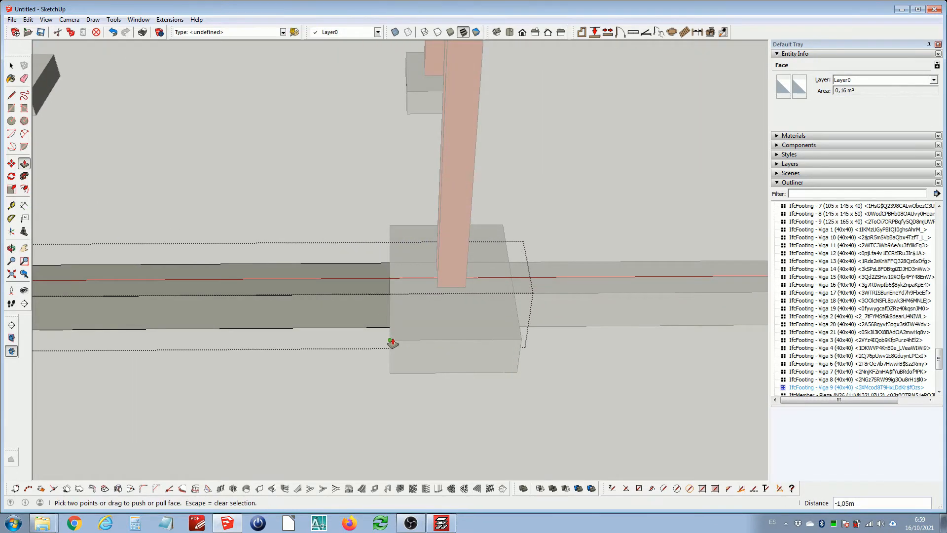
pyautogui.click(391, 341)
pyautogui.press('space')
# Open tie beam IfcFooting - Viga 8 for editing and push one end face back about 1.19 m to the footing's face
pyautogui.scroll(-3, 407, 301)
pyautogui.keyDown('shift'); pyautogui.moveTo(518, 298); pyautogui.dragTo(366, 293, button='middle'); pyautogui.keyUp('shift')
pyautogui.scroll(1, 367, 293)
pyautogui.click(366, 294)
pyautogui.doubleClick(366, 294)
pyautogui.scroll(1, 310, 294)
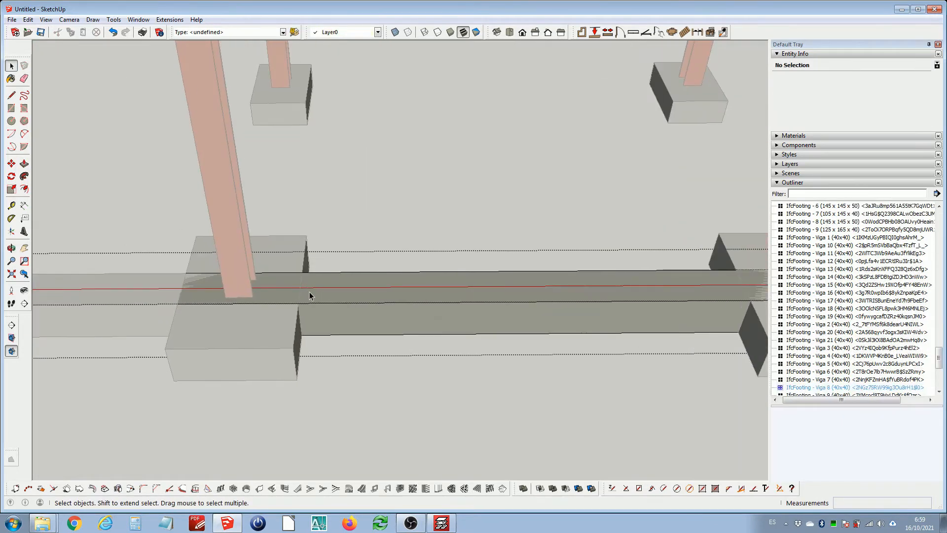
pyautogui.click(256, 287)
pyautogui.moveTo(254, 286); pyautogui.dragTo(475, 298, button='middle')
pyautogui.keyDown('shift'); pyautogui.moveTo(387, 359); pyautogui.dragTo(358, 288, button='middle'); pyautogui.keyUp('shift')
pyautogui.scroll(3, 356, 305)
pyautogui.press('i')
pyautogui.scroll(1, 324, 337)
pyautogui.click(324, 349)
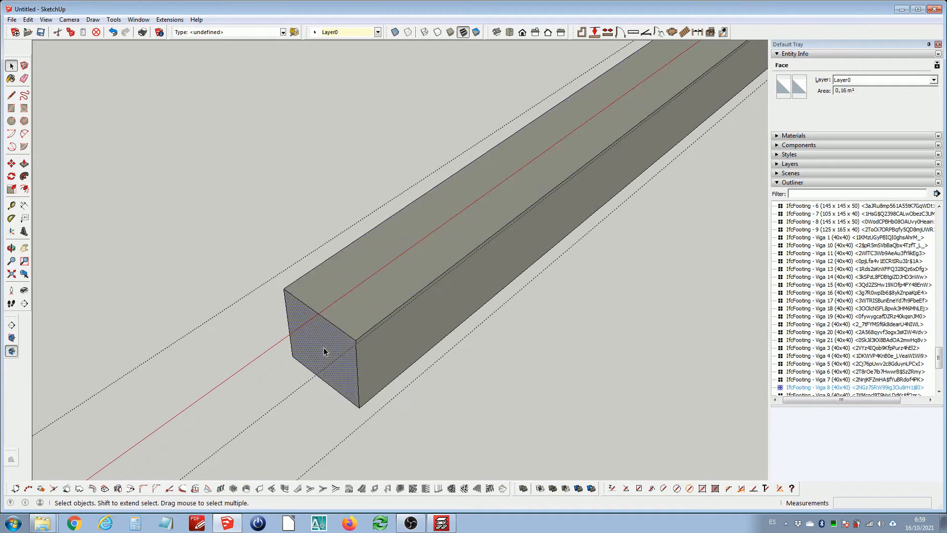
pyautogui.press('p')
pyautogui.moveTo(324, 352); pyautogui.dragTo(350, 332)
pyautogui.press('i')
pyautogui.scroll(-3, 350, 333)
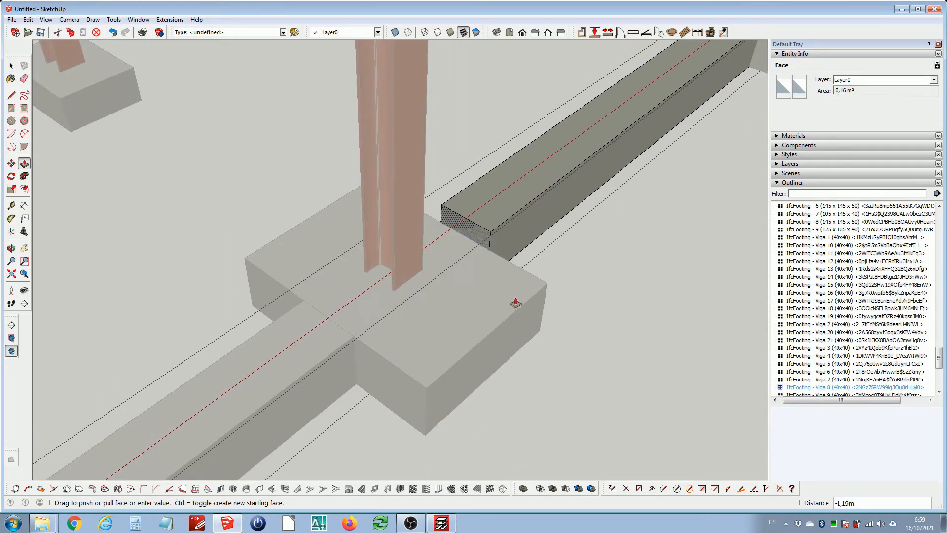
pyautogui.click(547, 286)
pyautogui.press('space')
# Push the other end face of Viga 8 back about 0.37 m to the footing's face and close the component editing
pyautogui.scroll(-5, 404, 319)
pyautogui.scroll(1, 557, 160)
pyautogui.keyDown('shift'); pyautogui.moveTo(557, 161); pyautogui.dragTo(143, 232, button='middle'); pyautogui.keyUp('shift')
pyautogui.scroll(3, 468, 229)
pyautogui.keyDown('shift'); pyautogui.moveTo(359, 219); pyautogui.dragTo(374, 294, button='middle'); pyautogui.keyUp('shift')
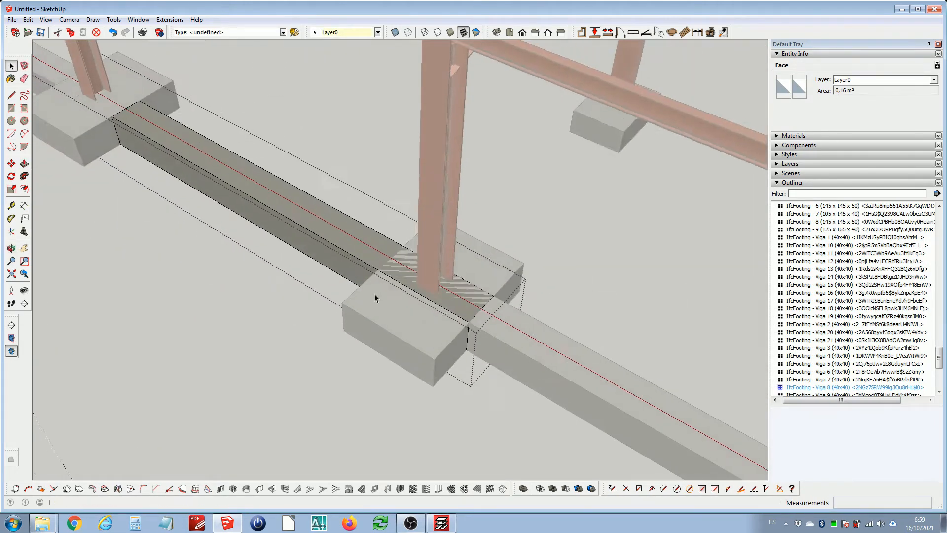
pyautogui.scroll(2, 436, 294)
pyautogui.press('i')
pyautogui.click(508, 332)
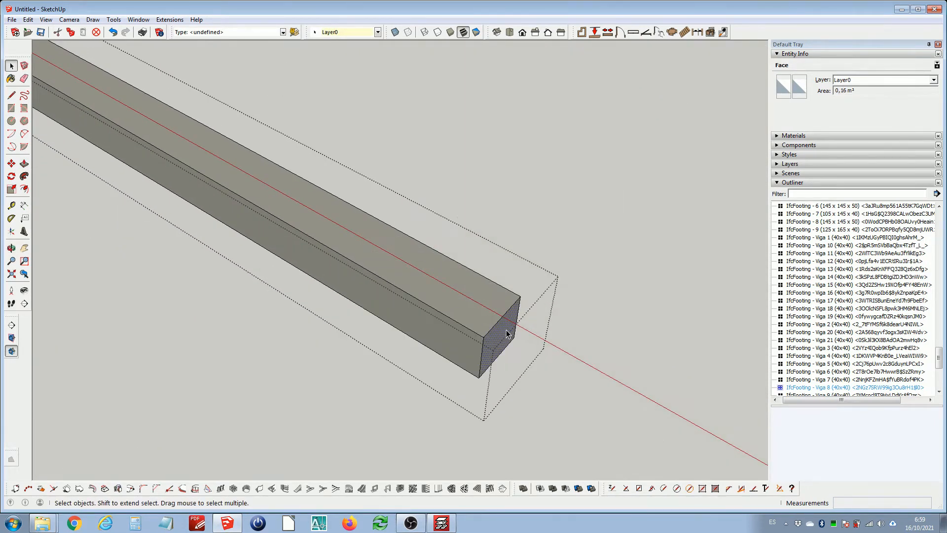
pyautogui.click(506, 334)
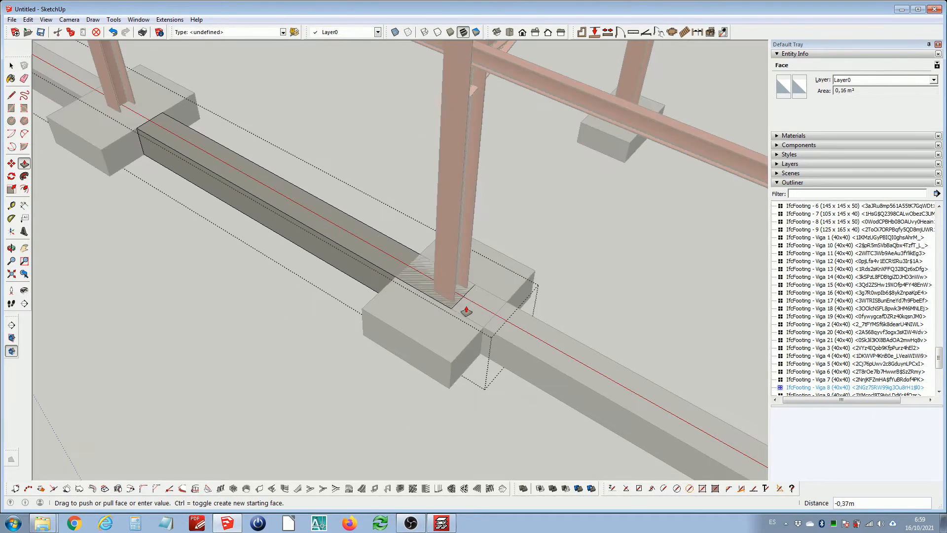
pyautogui.click(363, 311)
pyautogui.press('space')
pyautogui.scroll(-5, 417, 281)
pyautogui.keyDown('shift'); pyautogui.moveTo(473, 311); pyautogui.dragTo(407, 264, button='middle'); pyautogui.keyUp('shift')
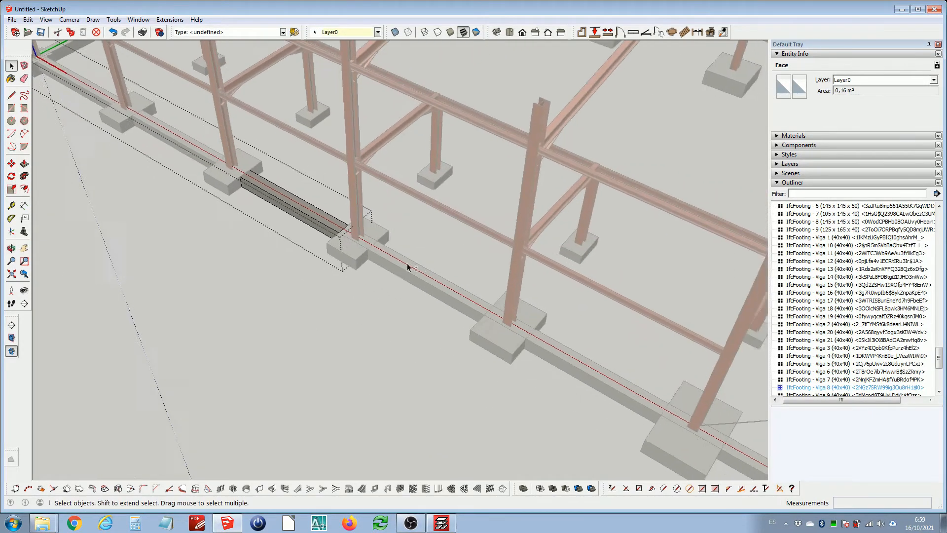
pyautogui.scroll(2, 406, 265)
pyautogui.doubleClick(383, 264)
pyautogui.scroll(2, 356, 251)
pyautogui.moveTo(353, 250); pyautogui.dragTo(637, 258, button='middle')
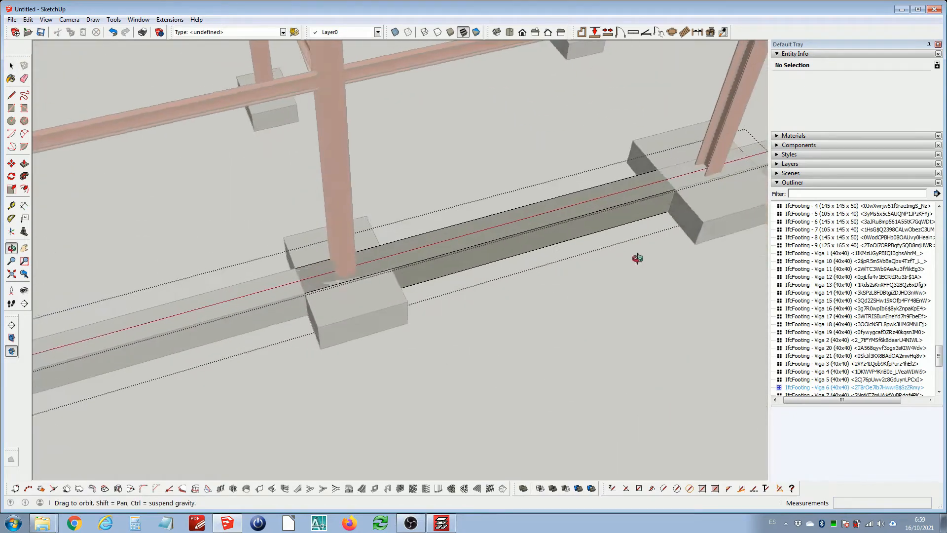
pyautogui.scroll(3, 336, 267)
pyautogui.scroll(-2, 393, 288)
pyautogui.click(412, 301)
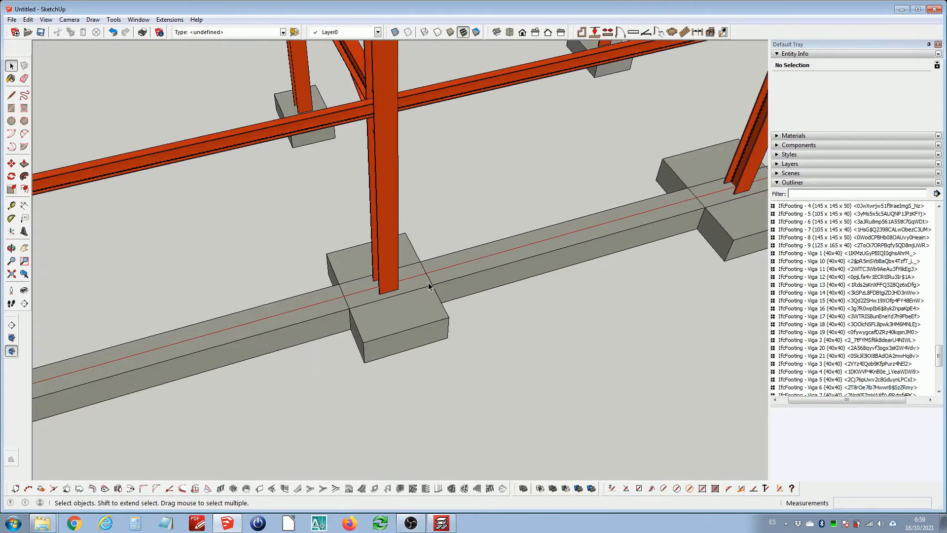
pyautogui.scroll(-5, 428, 283)
pyautogui.scroll(8, 309, 292)
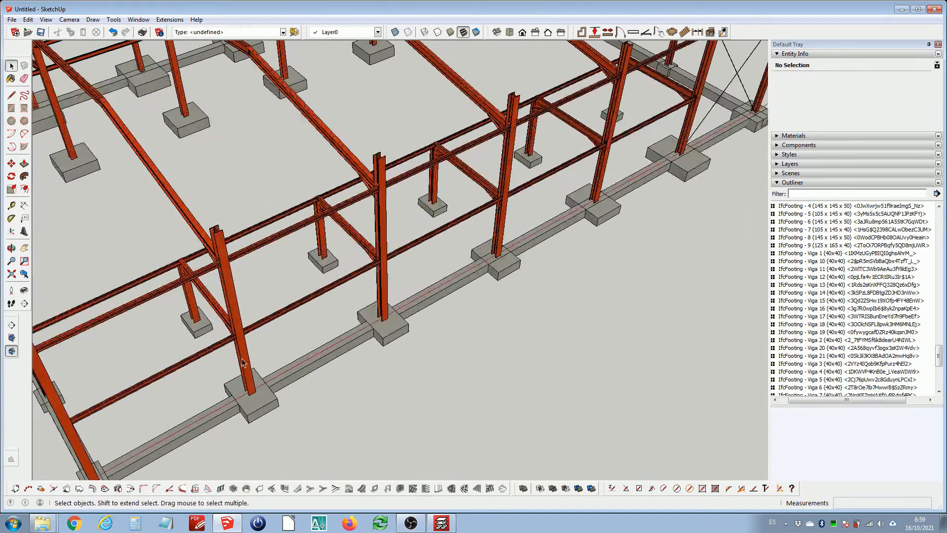
# Measure the spacing between two columns along the front foundation line with the Tape Measure
pyautogui.press('t')
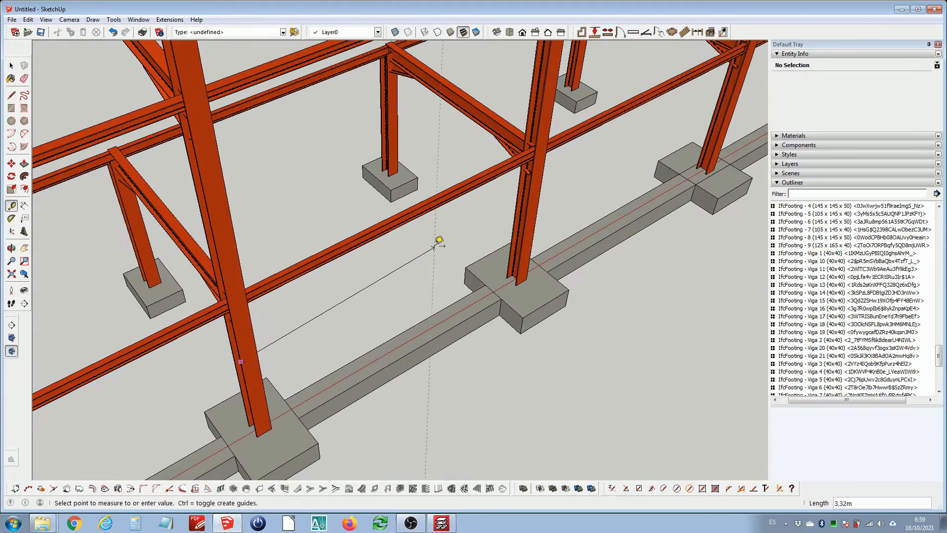
pyautogui.press('space')
pyautogui.scroll(-4, 536, 221)
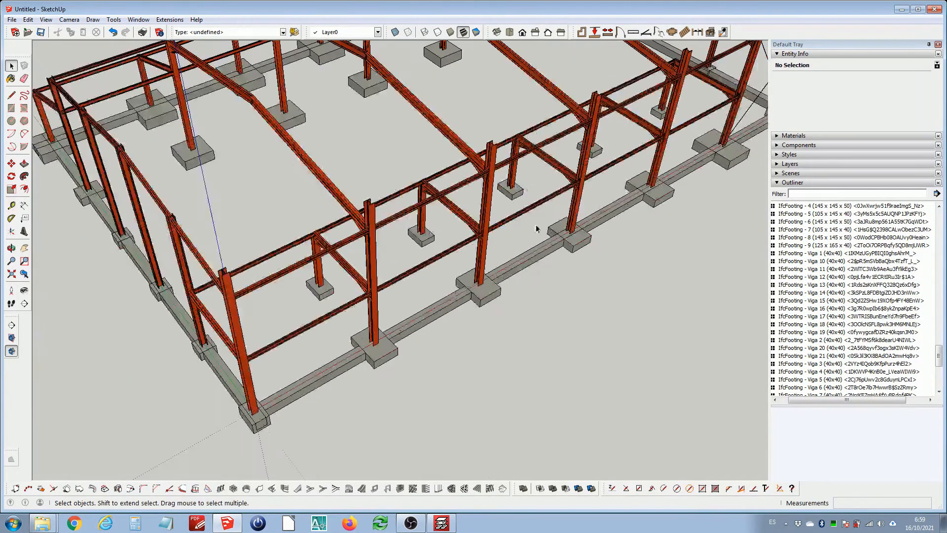
pyautogui.moveTo(537, 228); pyautogui.dragTo(400, 251, button='middle')
pyautogui.scroll(3, 397, 254)
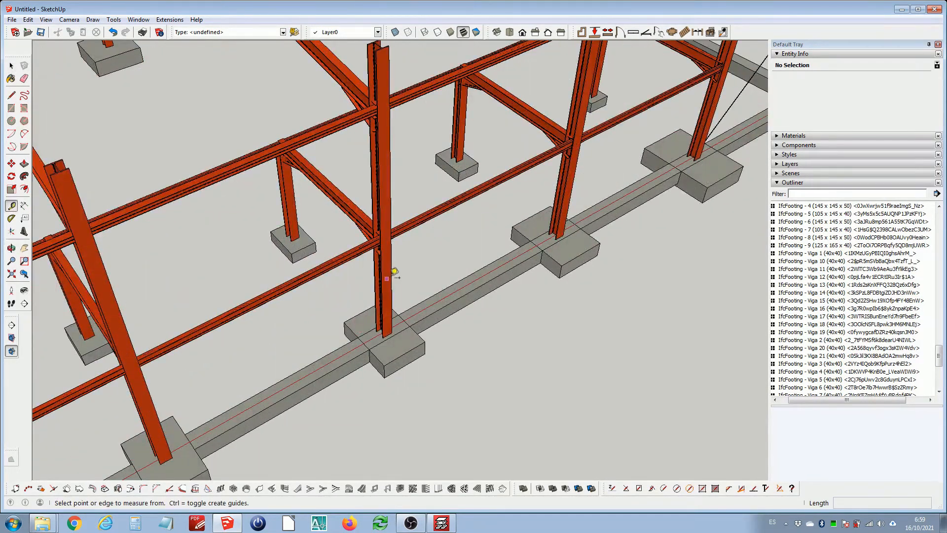
pyautogui.click(388, 275)
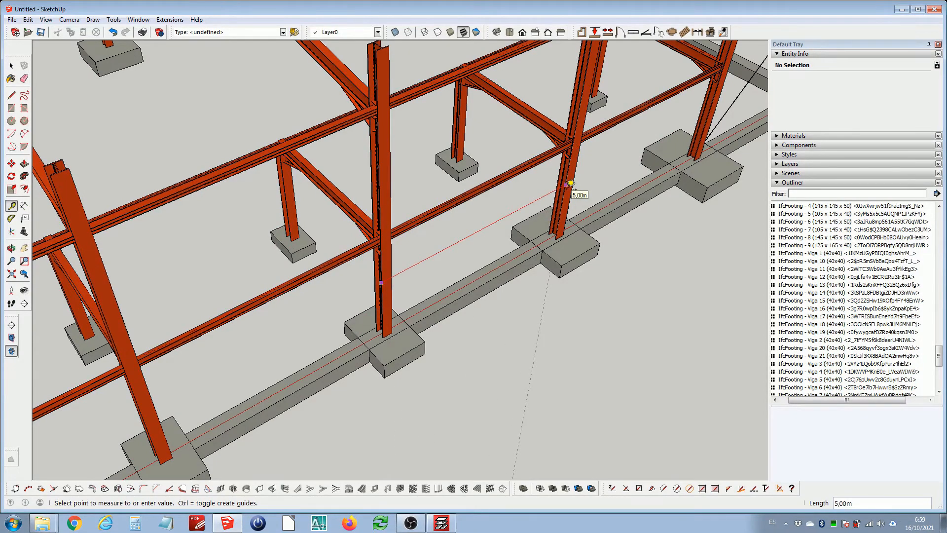
pyautogui.press('space')
# Delete three tie beams along the foundation line, including Viga 13 and Viga 7
pyautogui.scroll(-3, 434, 266)
pyautogui.click(628, 186)
pyautogui.scroll(1, 587, 208)
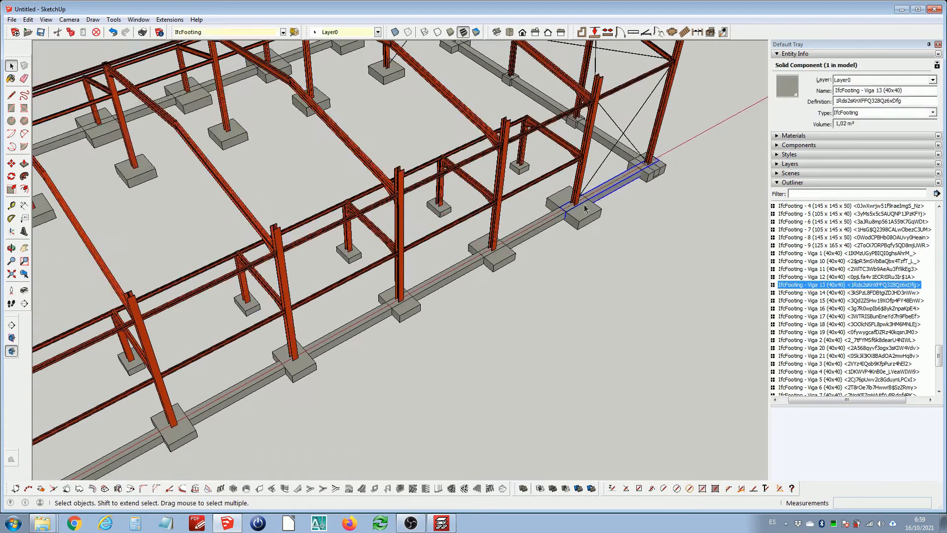
pyautogui.moveTo(571, 217); pyautogui.dragTo(540, 240, button='middle')
pyautogui.press('Delete')
pyautogui.click(540, 242)
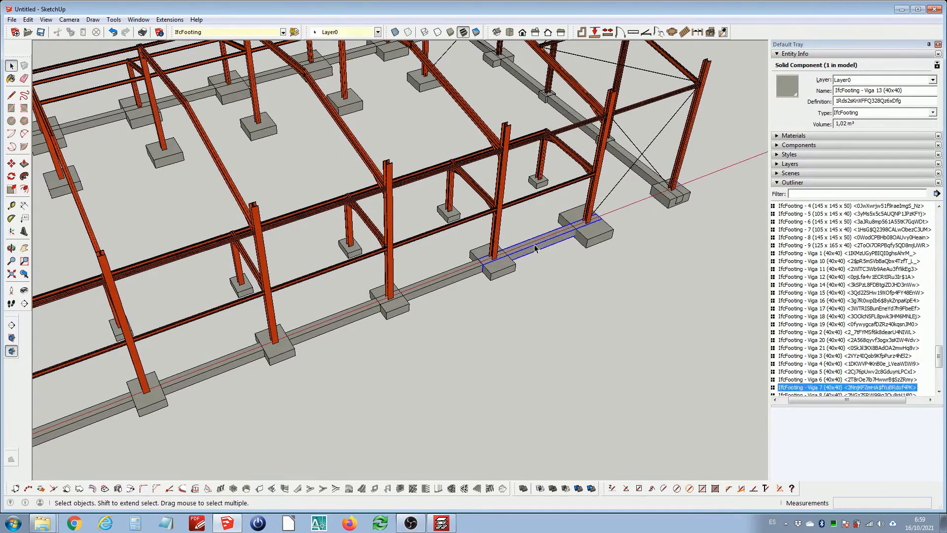
pyautogui.press('Delete')
pyautogui.click(461, 274)
pyautogui.press('Delete')
# Copy tie beam Viga 8 5.00 m along the front foundation line into the gap next to it
pyautogui.click(366, 312)
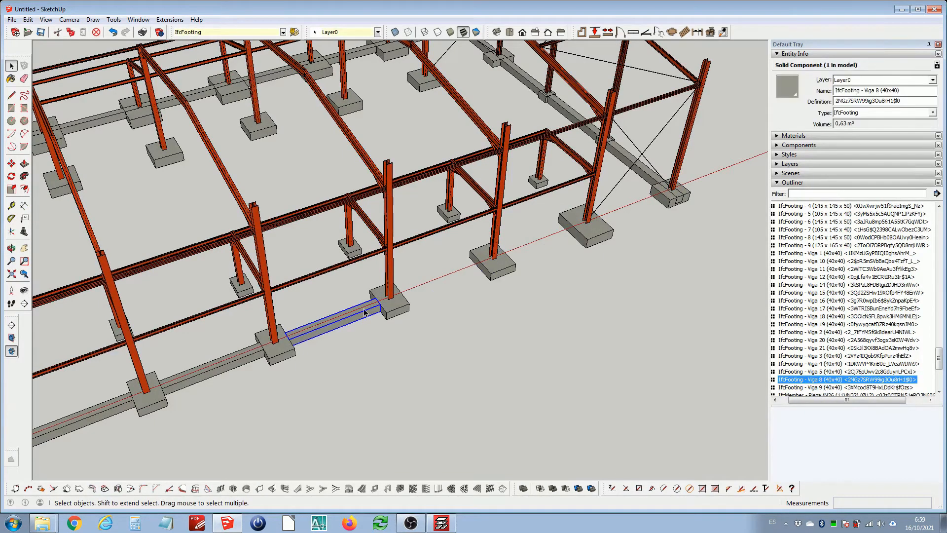
pyautogui.scroll(3, 296, 345)
pyautogui.scroll(1, 296, 344)
pyautogui.press('m')
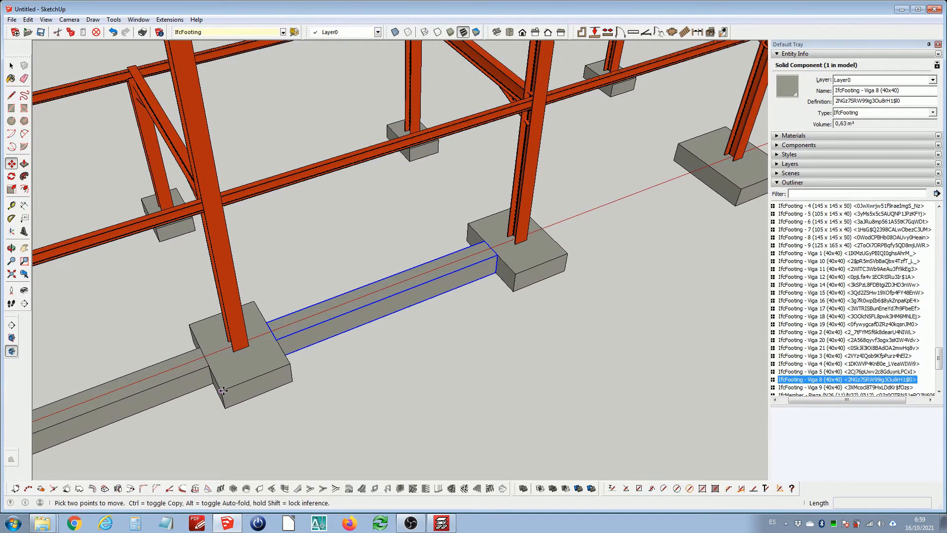
pyautogui.click(223, 390)
pyautogui.press('ctrl')
pyautogui.scroll(-1, 364, 339)
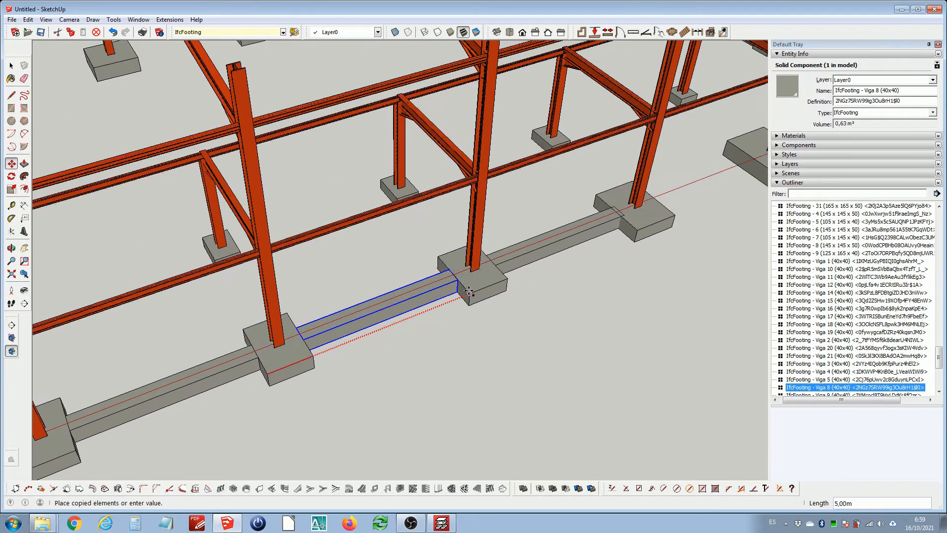
pyautogui.click(470, 291)
pyautogui.click(472, 293)
# Place a second copy of Viga 8 in the next gap along the front foundation line, snapping to a footing endpoint
pyautogui.press('ctrl')
pyautogui.scroll(-2, 439, 328)
pyautogui.scroll(3, 579, 262)
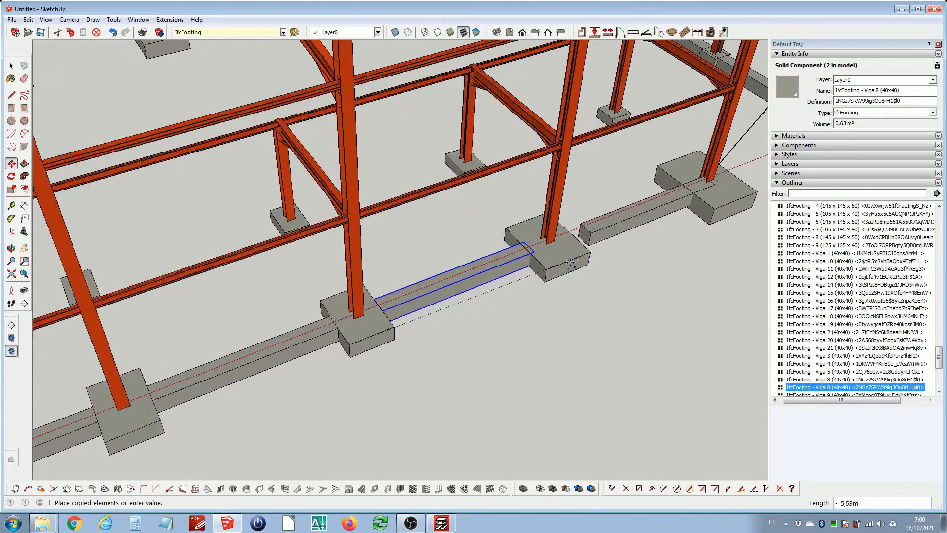
pyautogui.scroll(2, 550, 268)
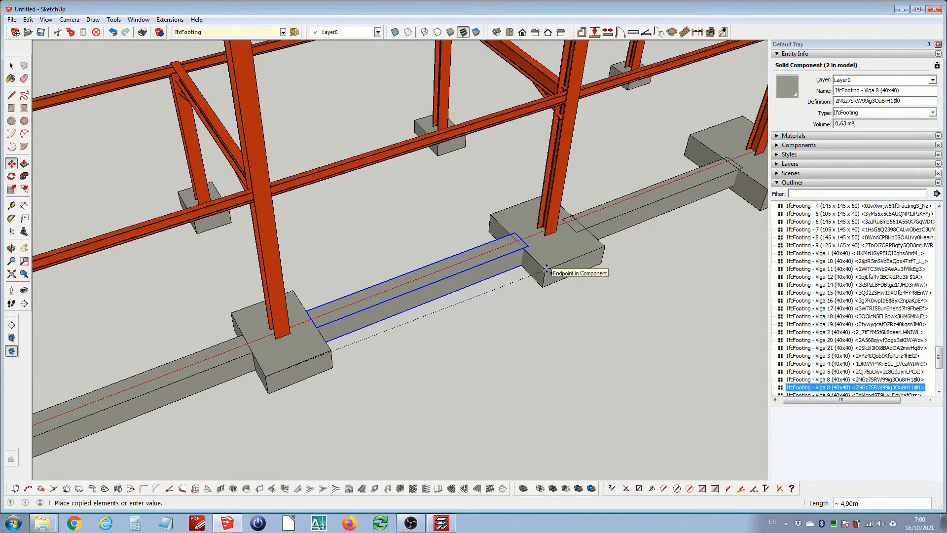
pyautogui.click(546, 268)
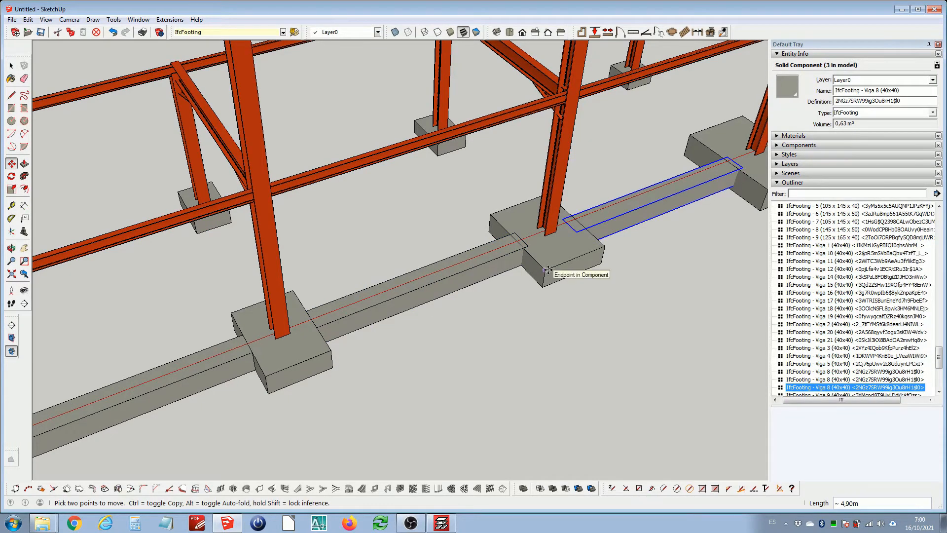
# Place a third copy of Viga 8 in the remaining gap along the front foundation line
pyautogui.click(483, 291)
pyautogui.press('ctrl')
pyautogui.scroll(-3, 579, 258)
pyautogui.scroll(3, 606, 252)
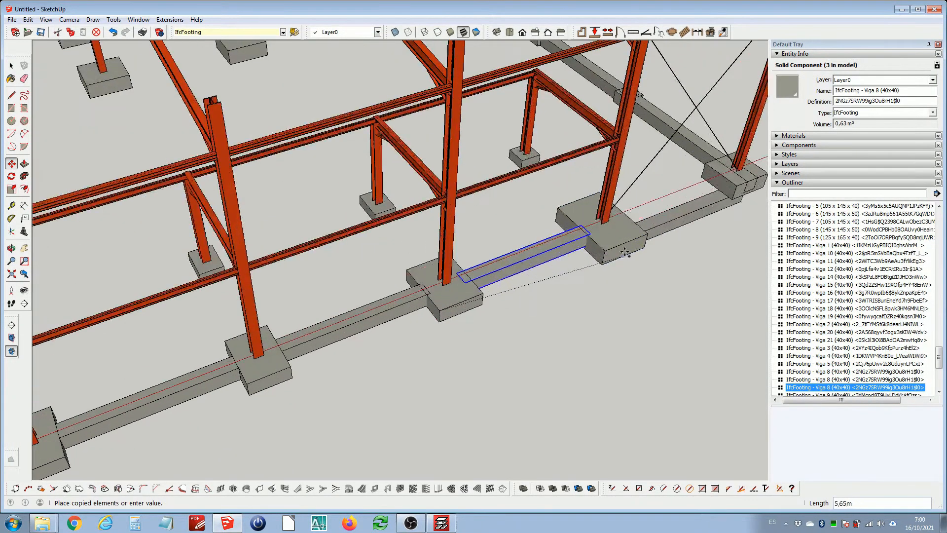
pyautogui.click(613, 227)
pyautogui.press('space')
# Open a copied tie beam for editing and push its end face back about 0.19 m to the footing
pyautogui.scroll(4, 538, 237)
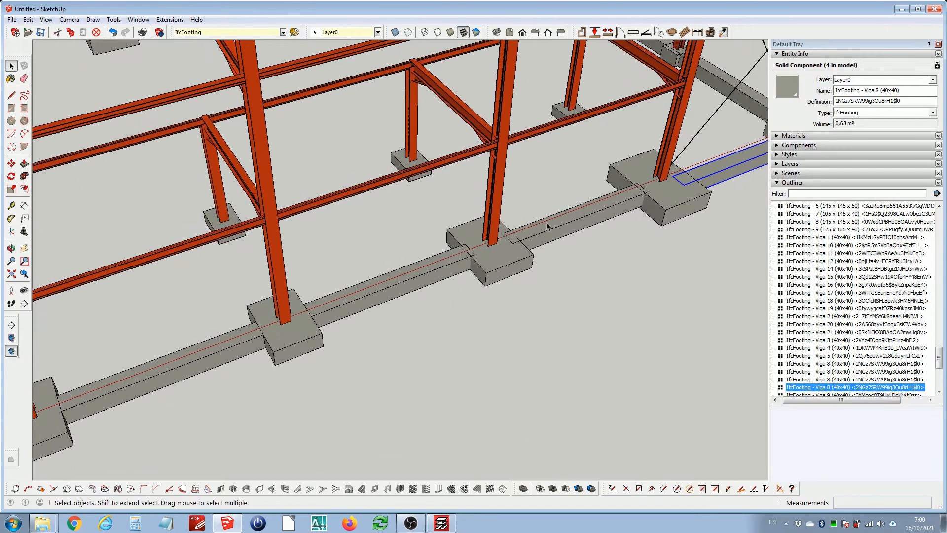
pyautogui.scroll(4, 335, 254)
pyautogui.doubleClick(352, 264)
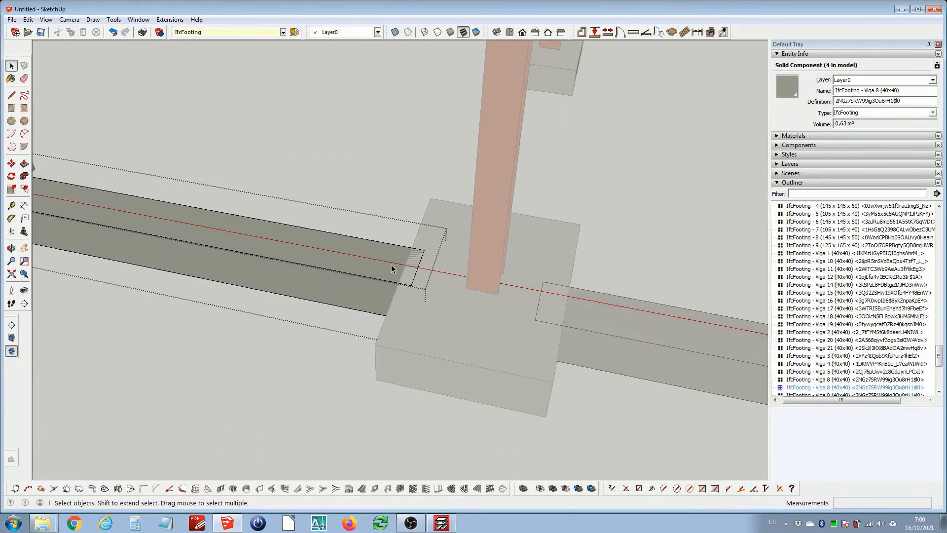
pyautogui.scroll(6, 410, 273)
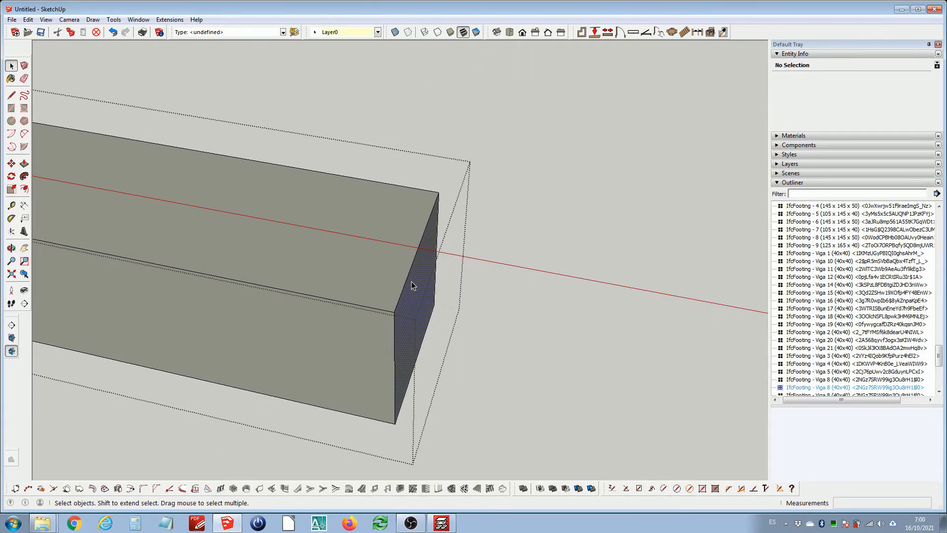
pyautogui.press('p')
pyautogui.click(411, 282)
pyautogui.scroll(-4, 370, 272)
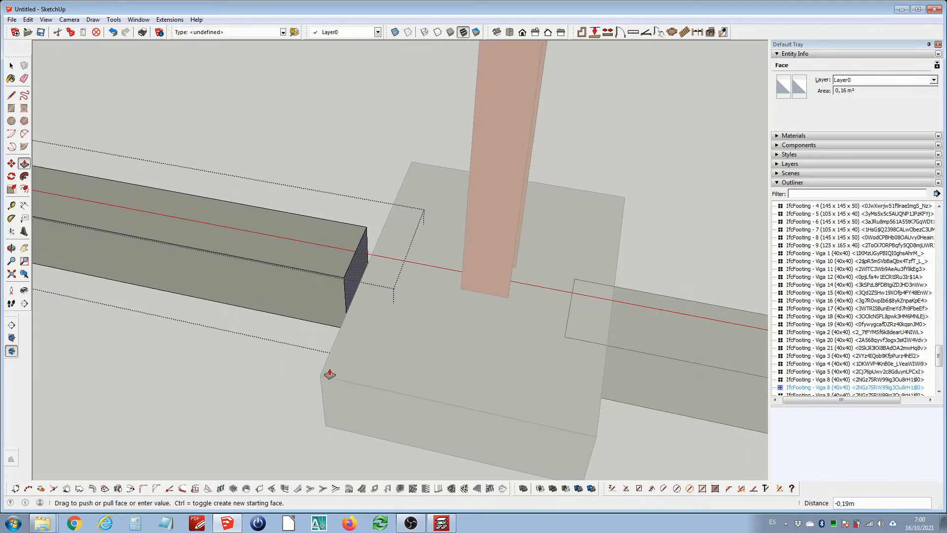
pyautogui.click(322, 378)
pyautogui.press('space')
# Open the next copied tie beam and push its end face back about 0.08 m to the footing
pyautogui.scroll(-6, 386, 288)
pyautogui.moveTo(386, 288); pyautogui.dragTo(479, 265, button='middle')
pyautogui.scroll(3, 400, 278)
pyautogui.scroll(3, 474, 266)
pyautogui.press('h')
pyautogui.scroll(2, 358, 317)
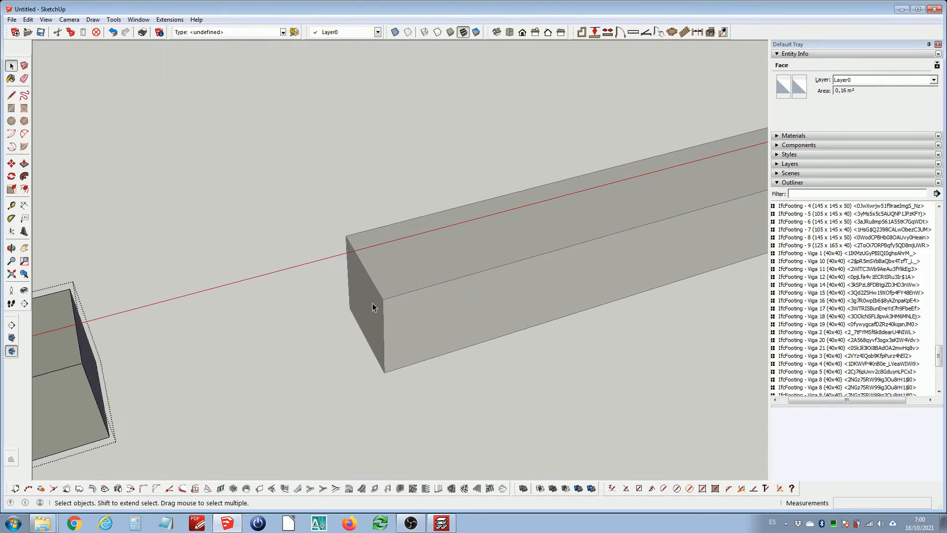
pyautogui.doubleClick(372, 304)
pyautogui.click(514, 255)
pyautogui.doubleClick(483, 258)
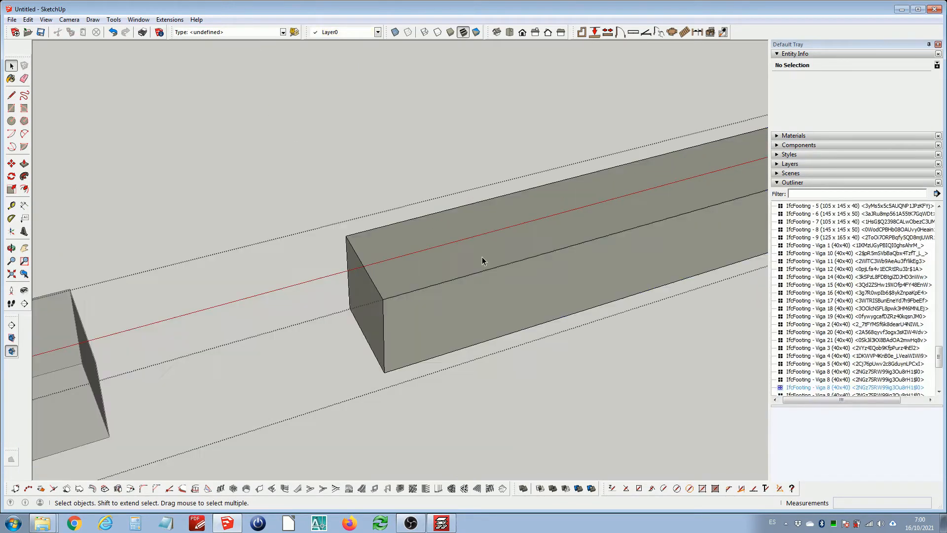
pyautogui.scroll(3, 389, 279)
pyautogui.click(363, 306)
pyautogui.press('p')
pyautogui.click(364, 309)
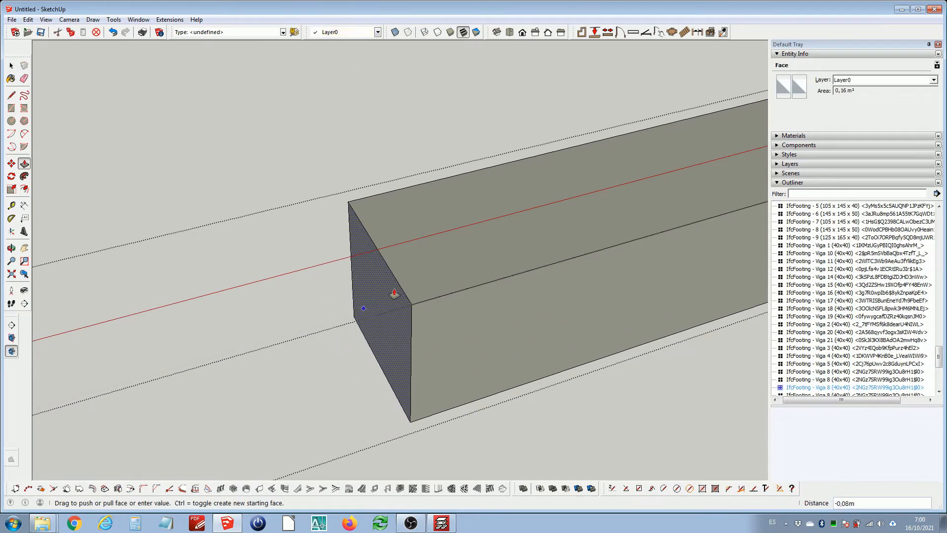
pyautogui.scroll(-3, 394, 295)
pyautogui.click(507, 398)
pyautogui.press('space')
# Push another tie beam end face back about 0.45 m to the footing's face
pyautogui.scroll(-4, 415, 344)
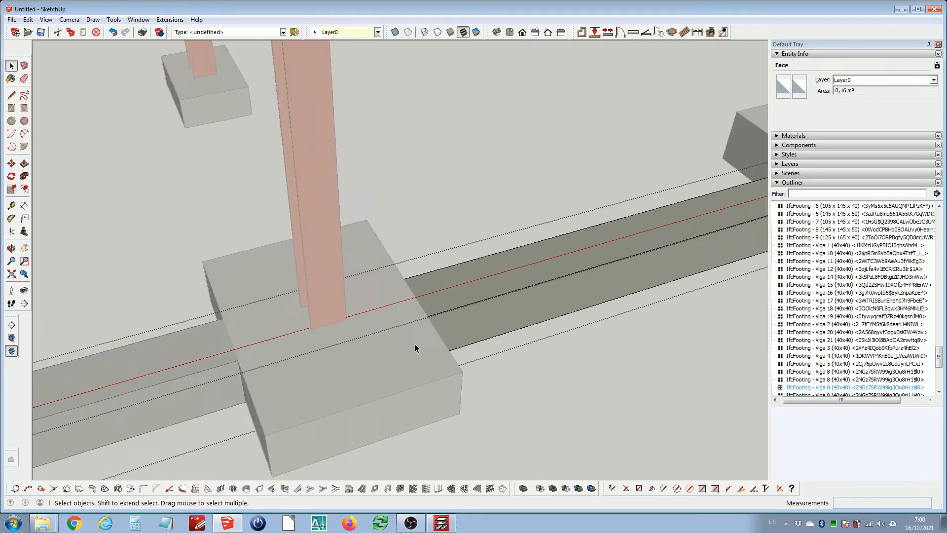
pyautogui.keyDown('shift'); pyautogui.moveTo(656, 250); pyautogui.dragTo(261, 232, button='middle'); pyautogui.keyUp('shift')
pyautogui.scroll(3, 447, 277)
pyautogui.doubleClick(525, 322)
pyautogui.moveTo(525, 322); pyautogui.dragTo(445, 253, button='middle')
pyautogui.scroll(3, 445, 253)
pyautogui.press('i')
pyautogui.scroll(2, 404, 289)
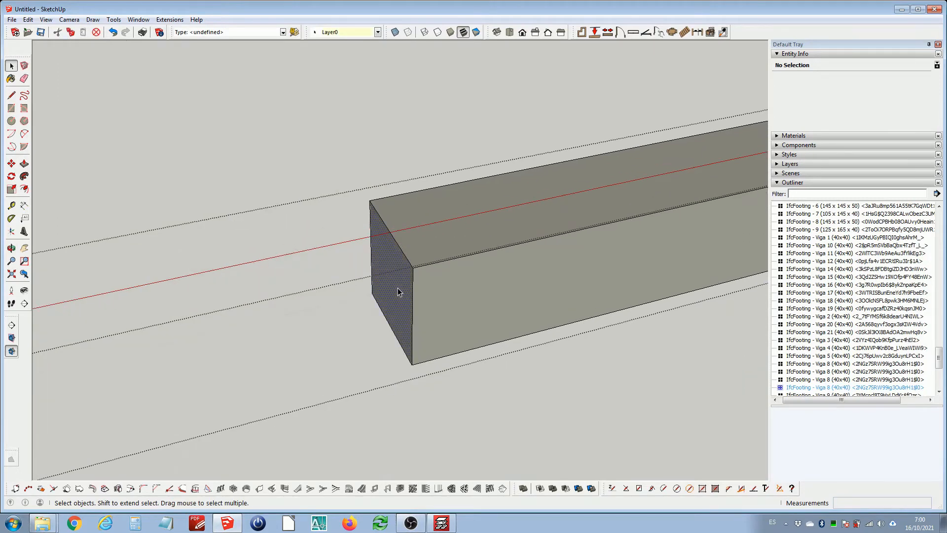
pyautogui.press('p')
pyautogui.click(398, 290)
pyautogui.press('i')
pyautogui.scroll(-3, 447, 269)
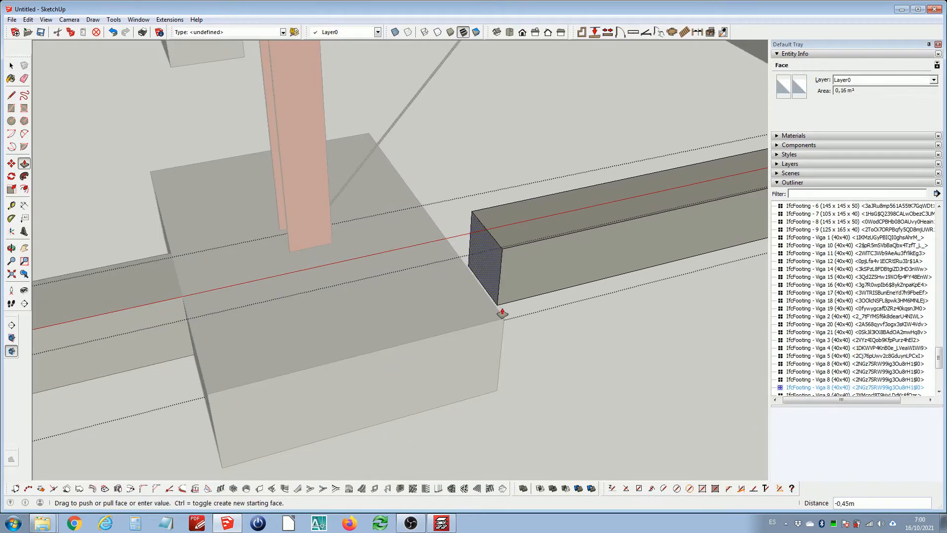
pyautogui.click(503, 322)
pyautogui.press('space')
# Push the far end face of the tie beam back to the adjacent footing's face
pyautogui.scroll(-5, 415, 291)
pyautogui.scroll(3, 559, 269)
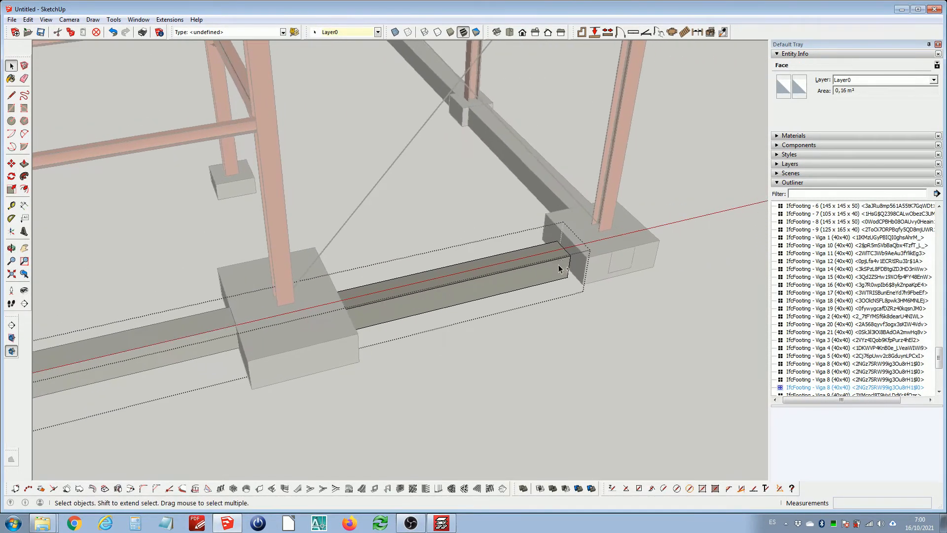
pyautogui.moveTo(559, 269); pyautogui.dragTo(274, 229, button='middle')
pyautogui.scroll(3, 479, 337)
pyautogui.scroll(2, 468, 333)
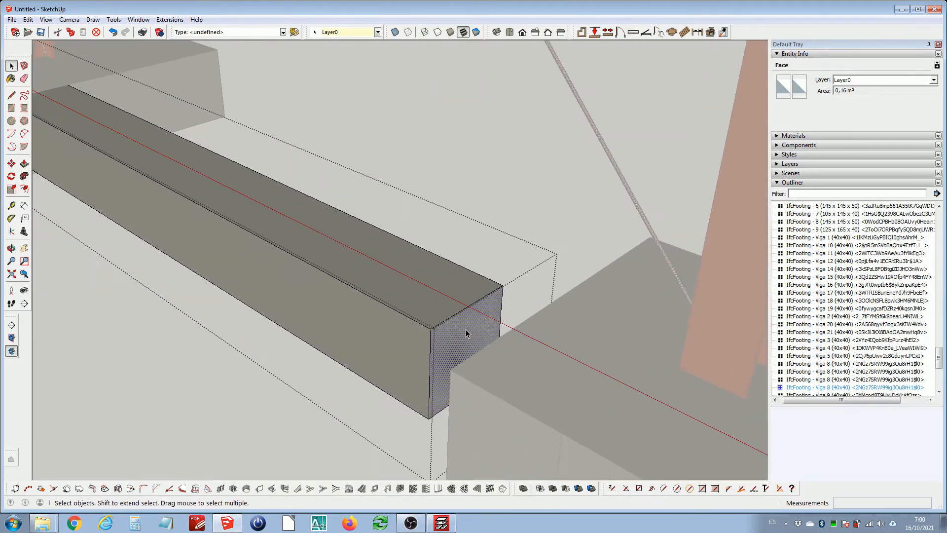
pyautogui.press('p')
pyautogui.click(465, 330)
pyautogui.click(503, 327)
pyautogui.scroll(-5, 506, 327)
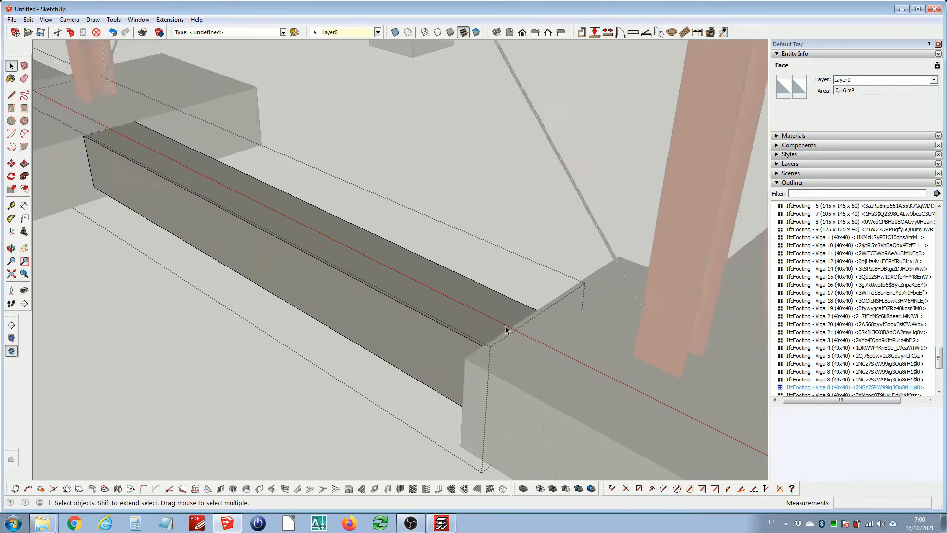
pyautogui.press('space')
# Inspect the copied tie beams along the front foundation line by selecting each one
pyautogui.scroll(2, 488, 311)
pyautogui.scroll(-3, 488, 310)
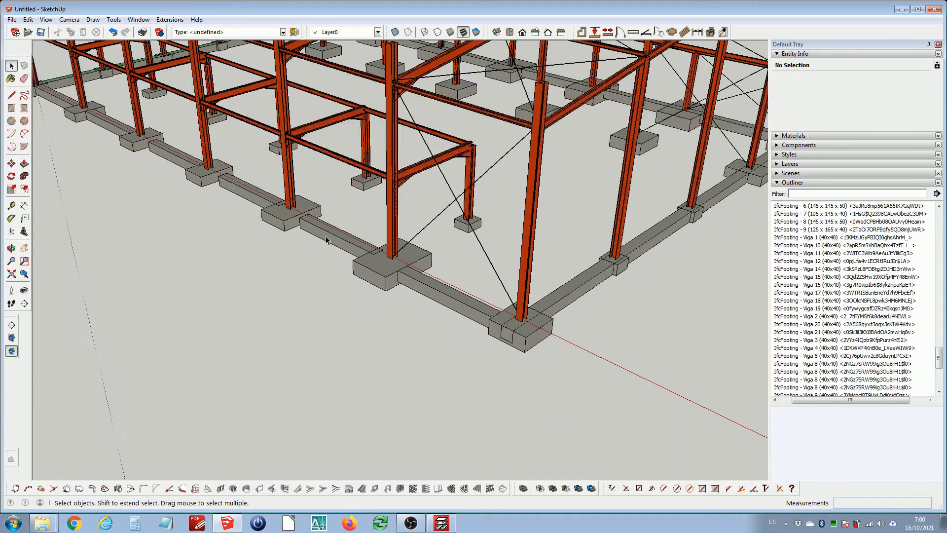
pyautogui.scroll(5, 362, 253)
pyautogui.scroll(-4, 450, 281)
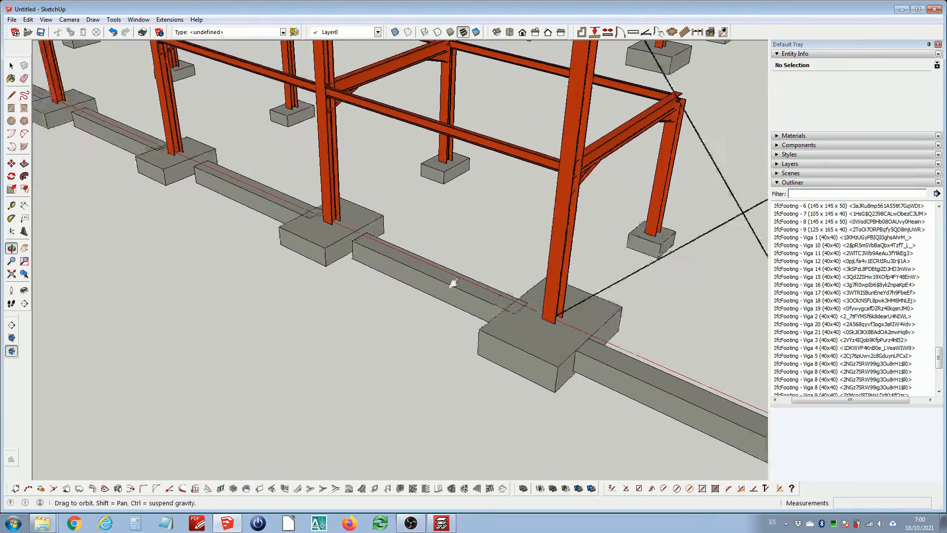
pyautogui.moveTo(319, 225); pyautogui.dragTo(488, 254, button='middle')
pyautogui.moveTo(322, 250); pyautogui.dragTo(484, 252, button='middle')
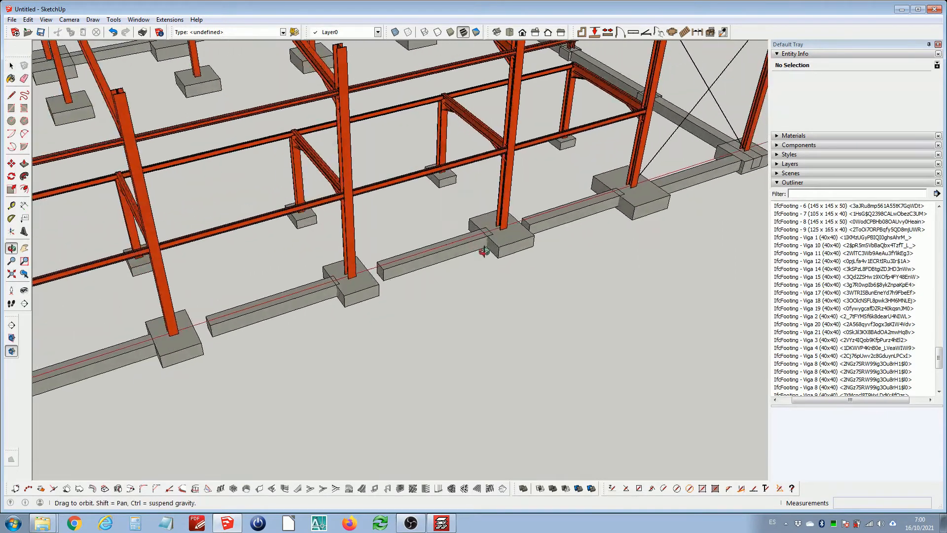
pyautogui.click(323, 298)
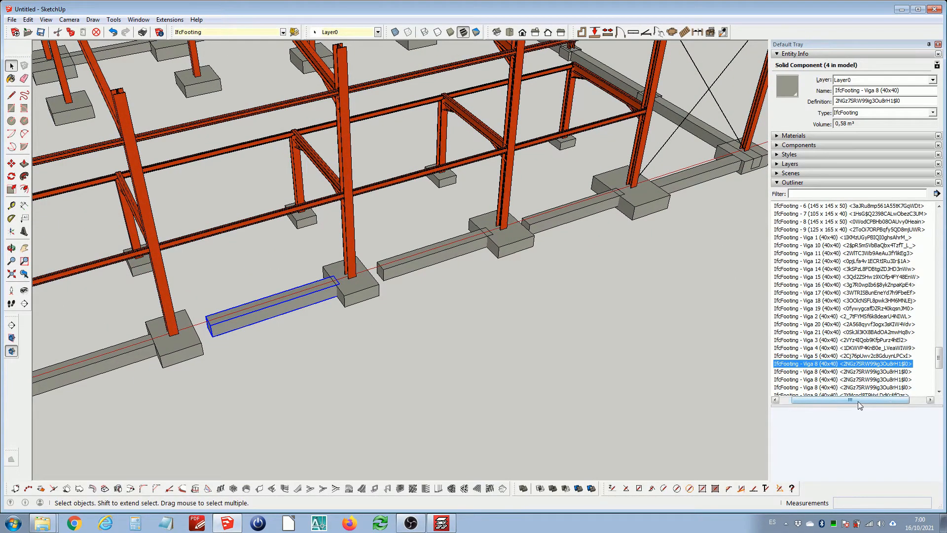
pyautogui.click(427, 255)
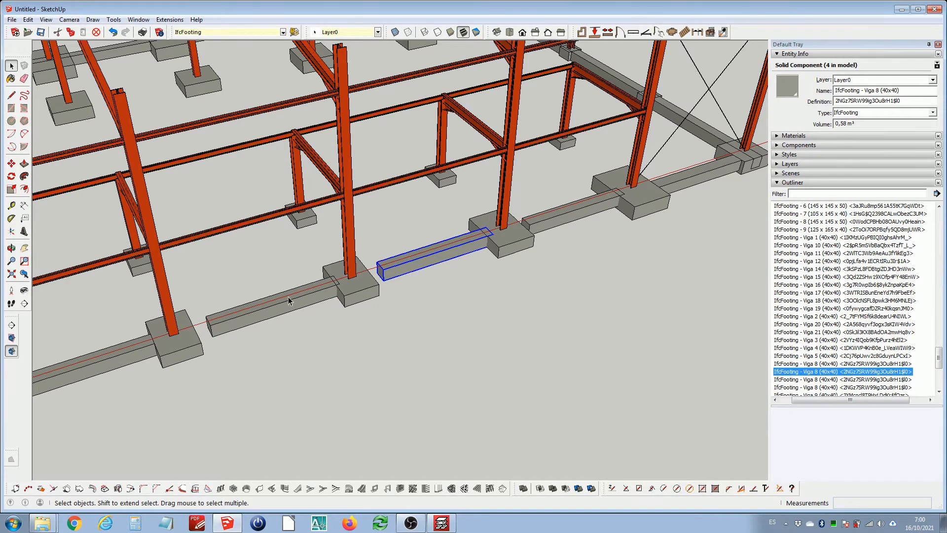
pyautogui.click(288, 297)
pyautogui.click(407, 268)
pyautogui.click(541, 225)
pyautogui.click(689, 184)
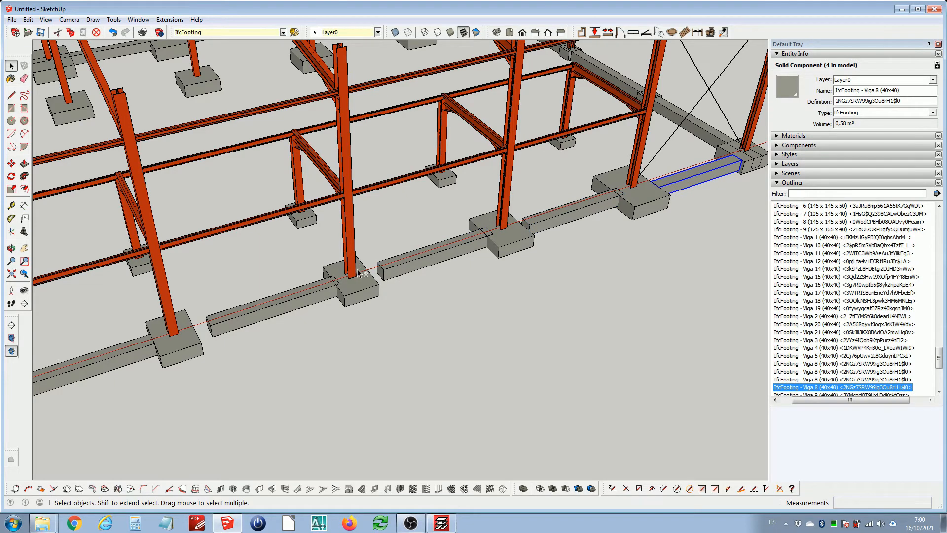
pyautogui.moveTo(359, 274)
pyautogui.keyDown('shift'); pyautogui.mouseDown(button='middle')
pyautogui.moveTo(414, 251)
pyautogui.moveTo(364, 278)
pyautogui.mouseUp(button='middle'); pyautogui.keyUp('shift')
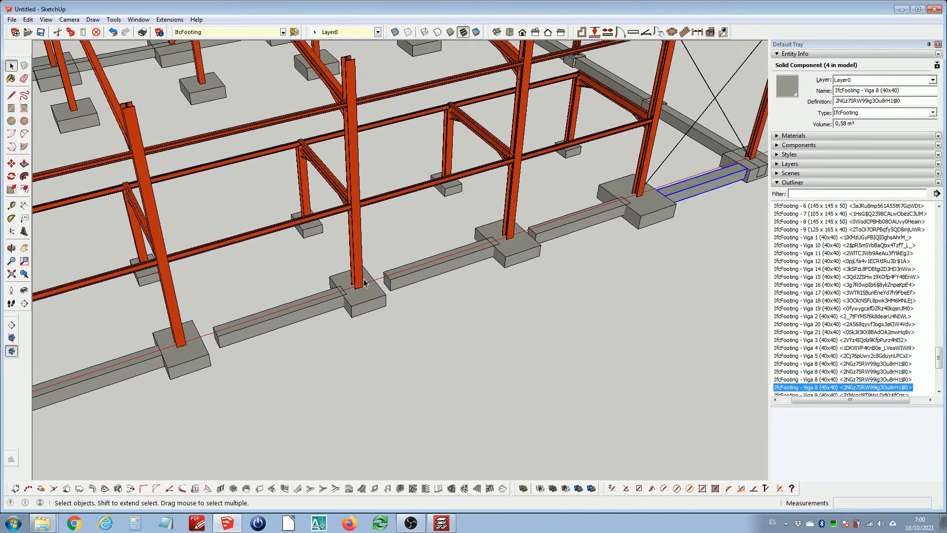
# Undo the end-face edits to the tie beams and redo the last copy
pyautogui.doubleClick(364, 283)
pyautogui.hotkey('ctrl', 'z')
pyautogui.hotkey('ctrl', 'z')
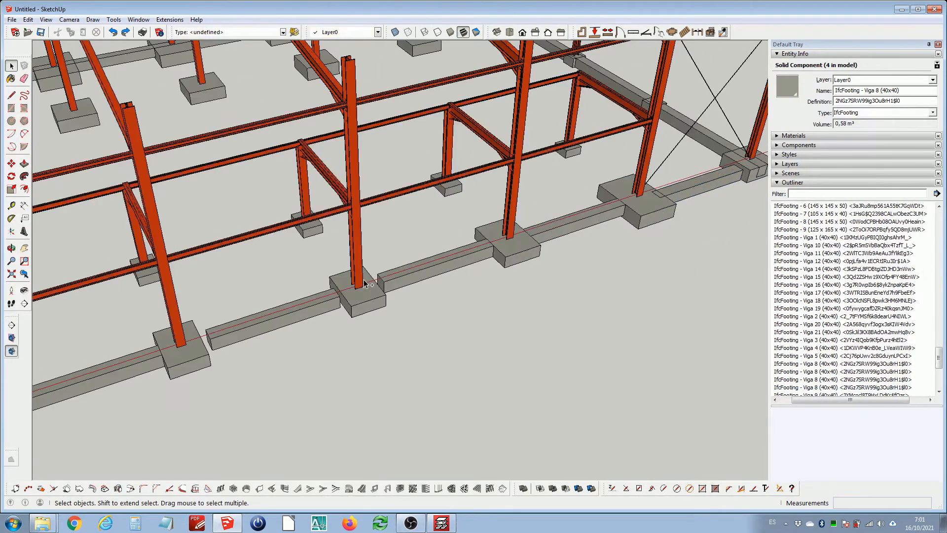
pyautogui.hotkey('ctrl', 'z')
pyautogui.hotkey('ctrl', 'z')
pyautogui.hotkey('ctrl', 'z')
pyautogui.hotkey('ctrl', 'z')
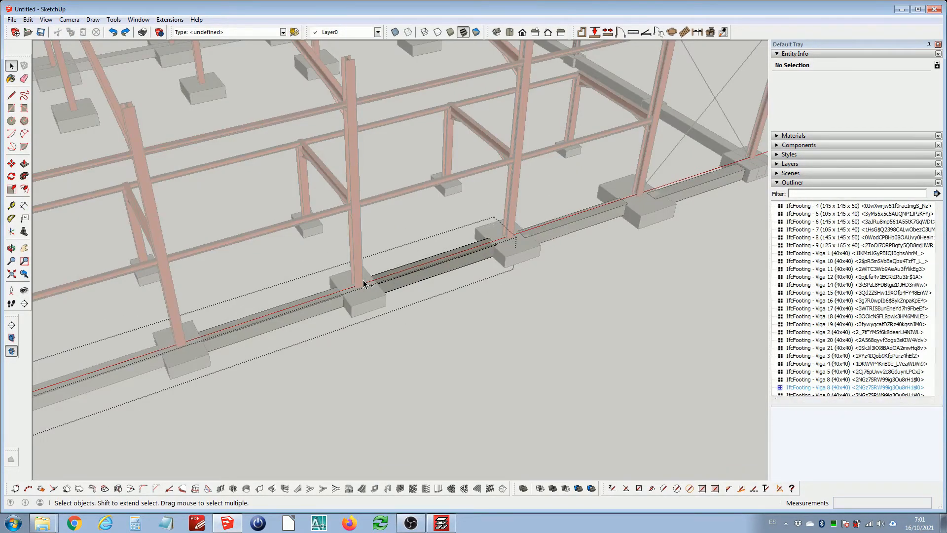
pyautogui.hotkey('ctrl', 'z')
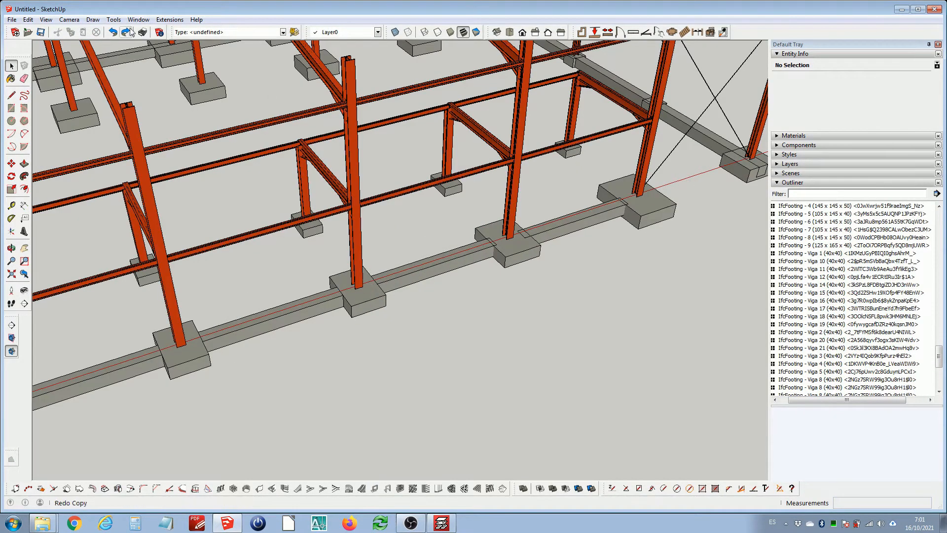
pyautogui.click(130, 32)
# Make the first two copied Viga 8 tie beams unique components
pyautogui.click(325, 315)
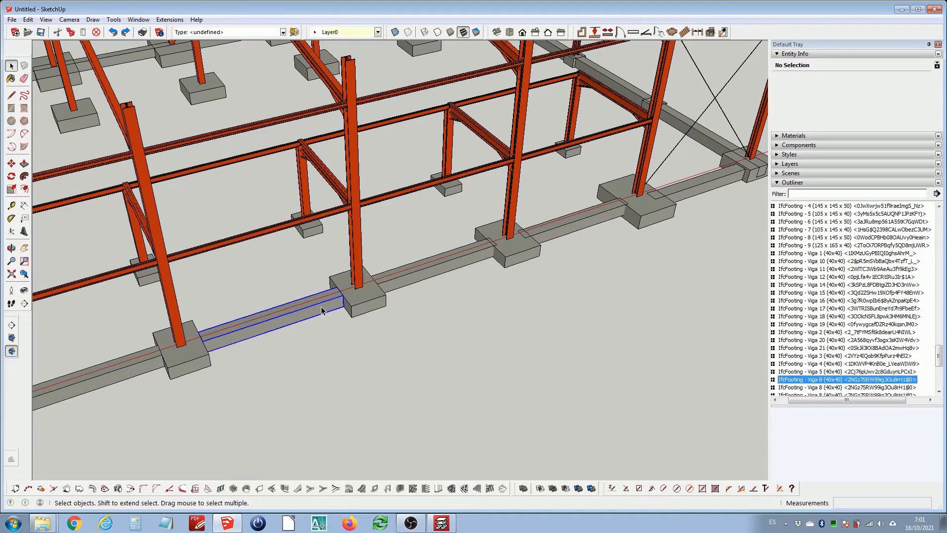
pyautogui.rightClick(321, 306)
pyautogui.click(373, 95)
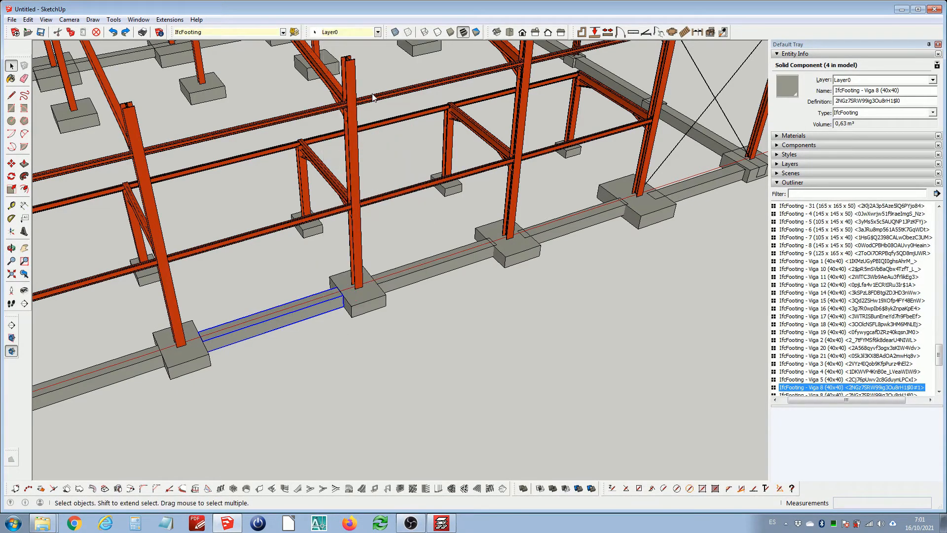
pyautogui.rightClick(448, 269)
pyautogui.click(510, 301)
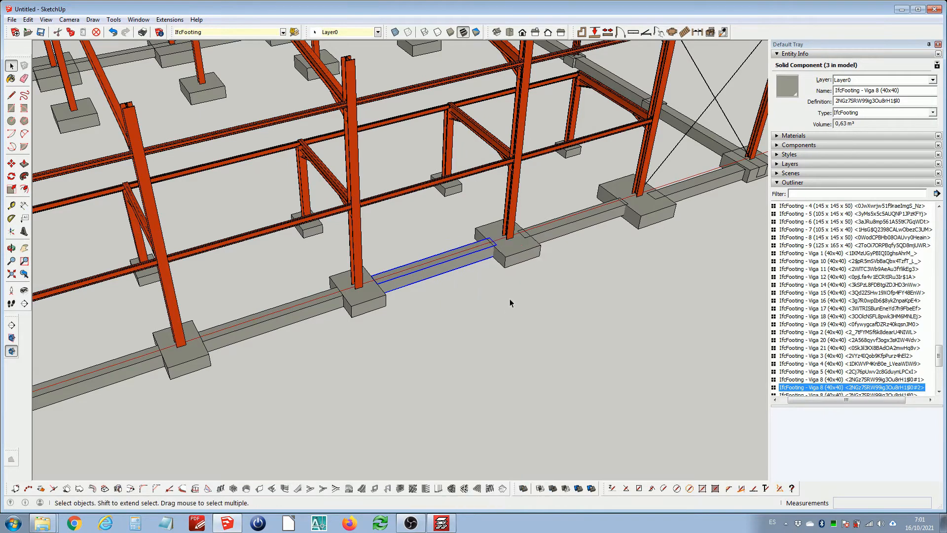
# Make the remaining two copied Viga 8 tie beams unique components
pyautogui.click(570, 224)
pyautogui.rightClick(570, 224)
pyautogui.click(599, 287)
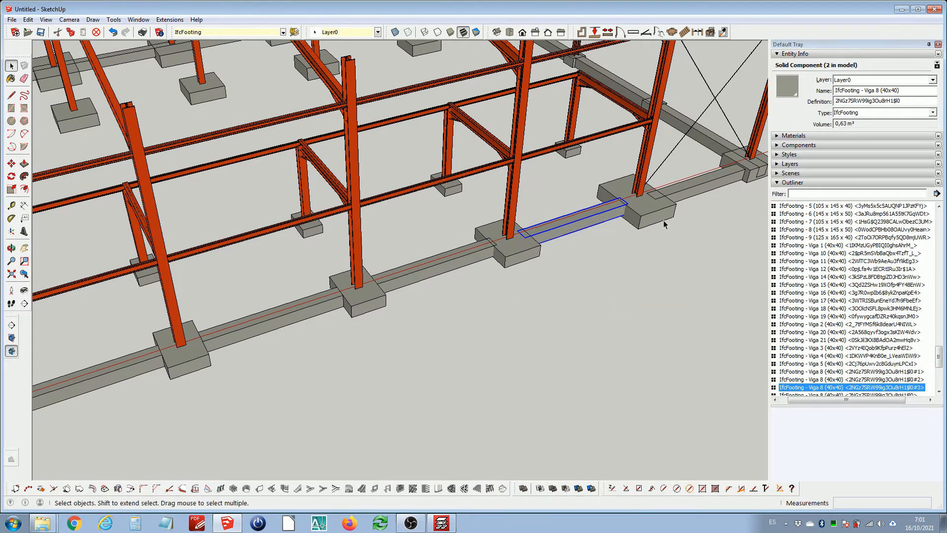
pyautogui.click(681, 201)
pyautogui.rightClick(685, 190)
pyautogui.click(723, 254)
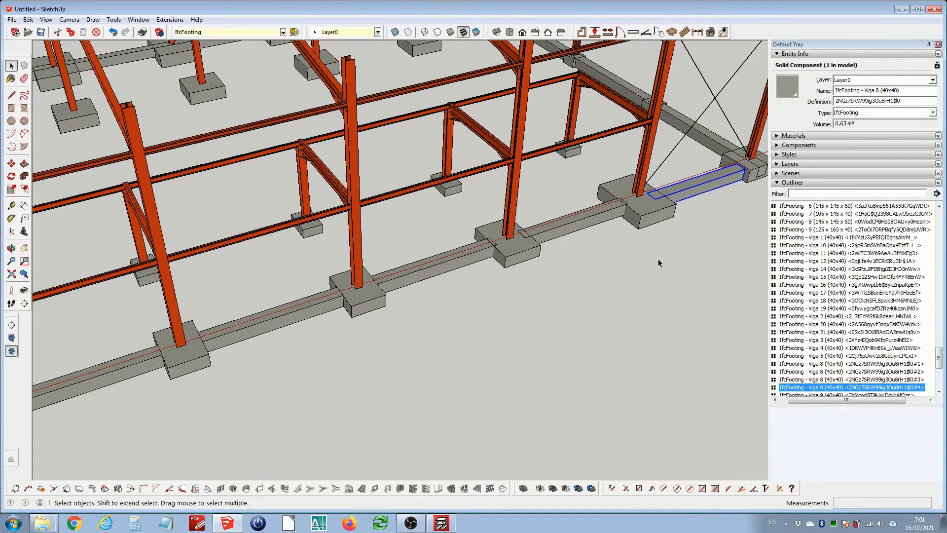
# Open the tie beam for editing and push its end face back to meet the footing, isolating it from the rest of the model
pyautogui.scroll(8, 580, 266)
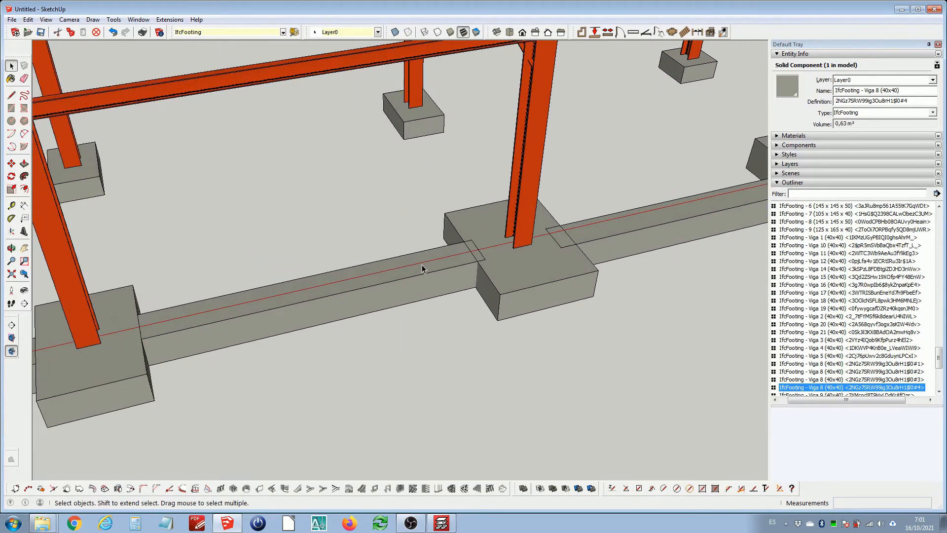
pyautogui.doubleClick(423, 269)
pyautogui.moveTo(508, 252); pyautogui.dragTo(242, 233, button='middle')
pyautogui.scroll(5, 334, 252)
pyautogui.press('h')
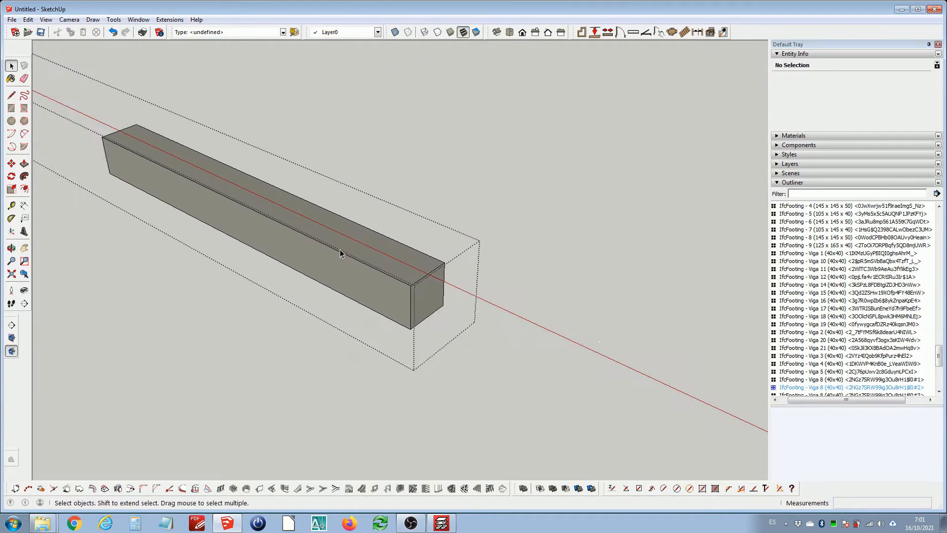
pyautogui.scroll(2, 415, 304)
pyautogui.click(427, 302)
pyautogui.scroll(-3, 428, 302)
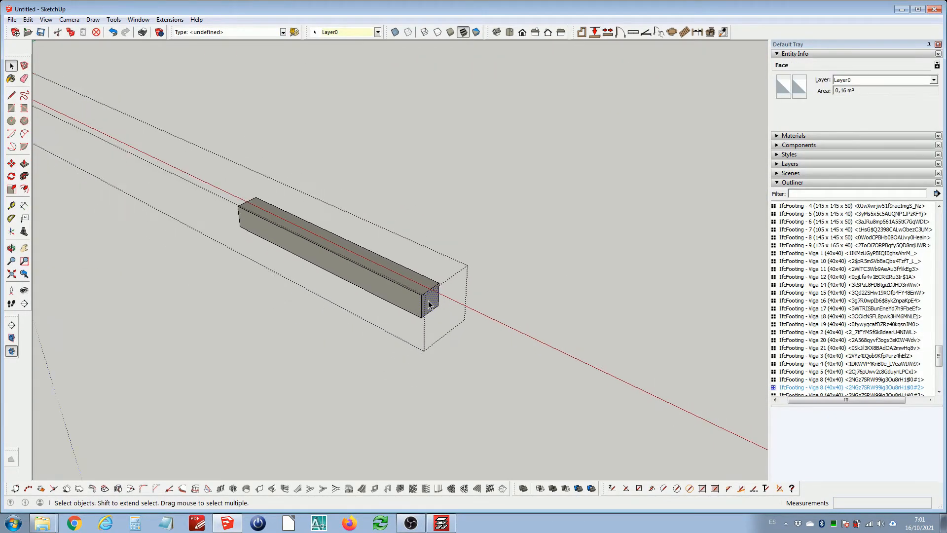
pyautogui.scroll(3, 427, 302)
pyautogui.press('h')
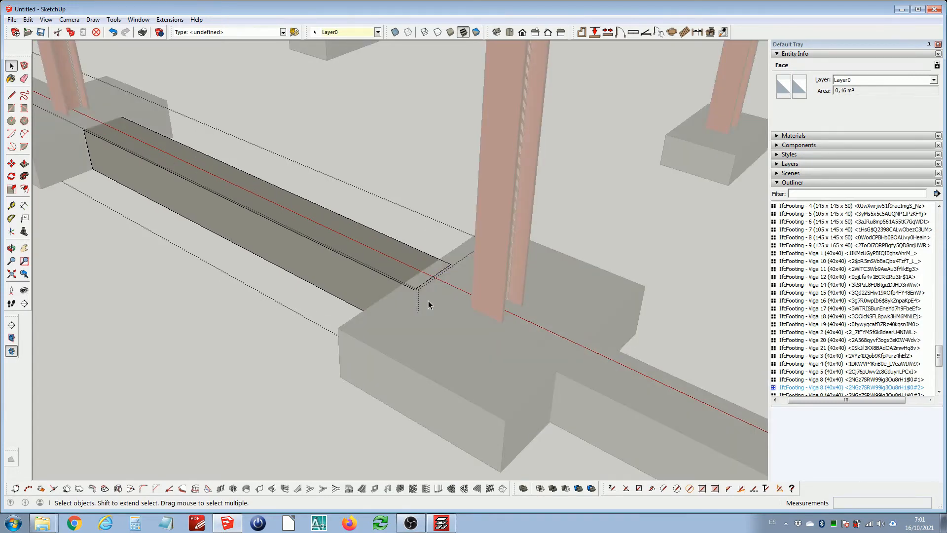
pyautogui.press('h')
pyautogui.click(428, 305)
pyautogui.press('h')
pyautogui.scroll(-3, 416, 300)
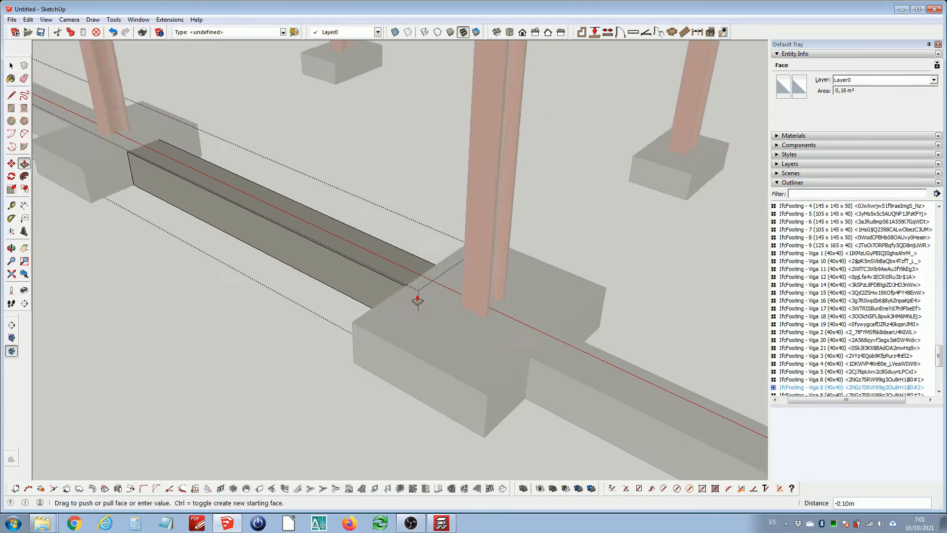
pyautogui.press('space')
# Edit the next copied tie beam and push its end face back about 0.06 m to the footing
pyautogui.scroll(-5, 410, 316)
pyautogui.click(470, 327)
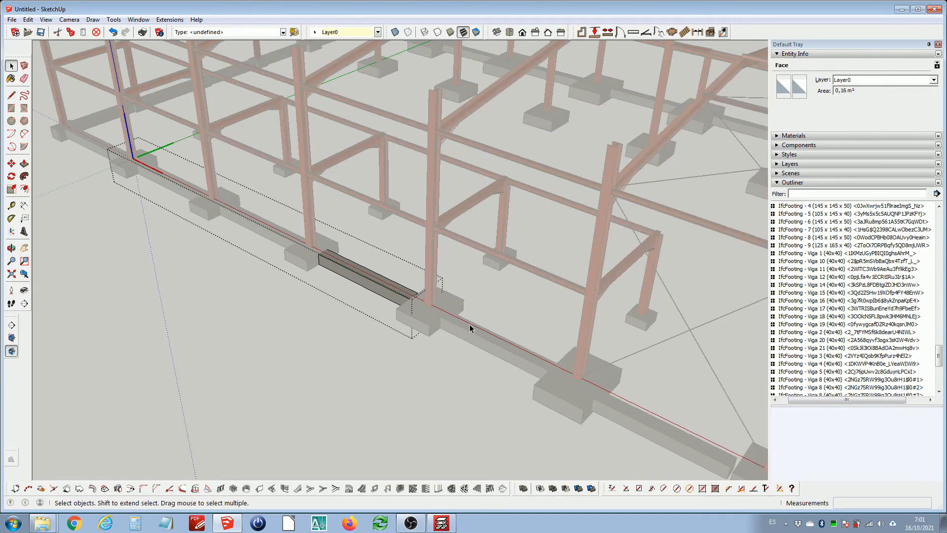
pyautogui.scroll(2, 470, 328)
pyautogui.moveTo(470, 327); pyautogui.dragTo(668, 343, button='middle')
pyautogui.scroll(2, 589, 284)
pyautogui.doubleClick(568, 280)
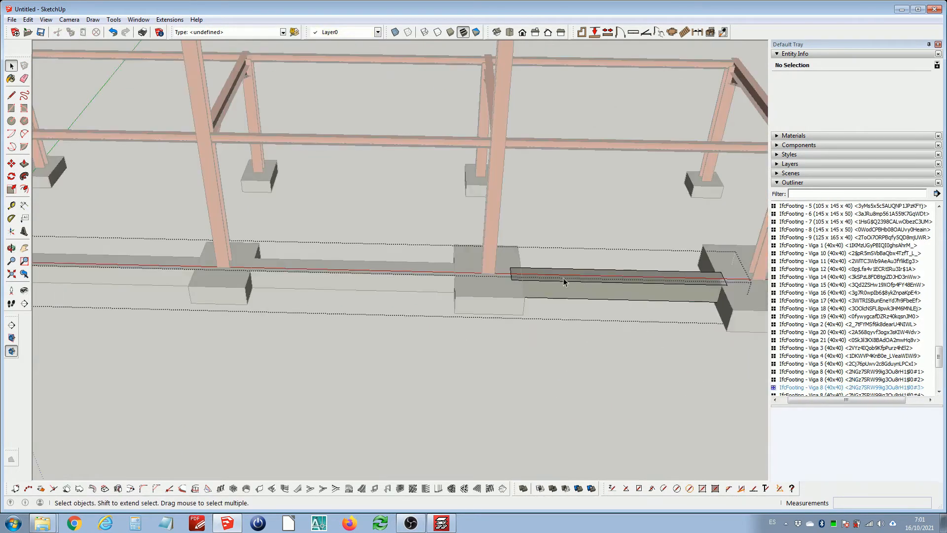
pyautogui.scroll(2, 552, 279)
pyautogui.moveTo(551, 279); pyautogui.dragTo(616, 284, button='middle')
pyautogui.press('h')
pyautogui.scroll(3, 537, 273)
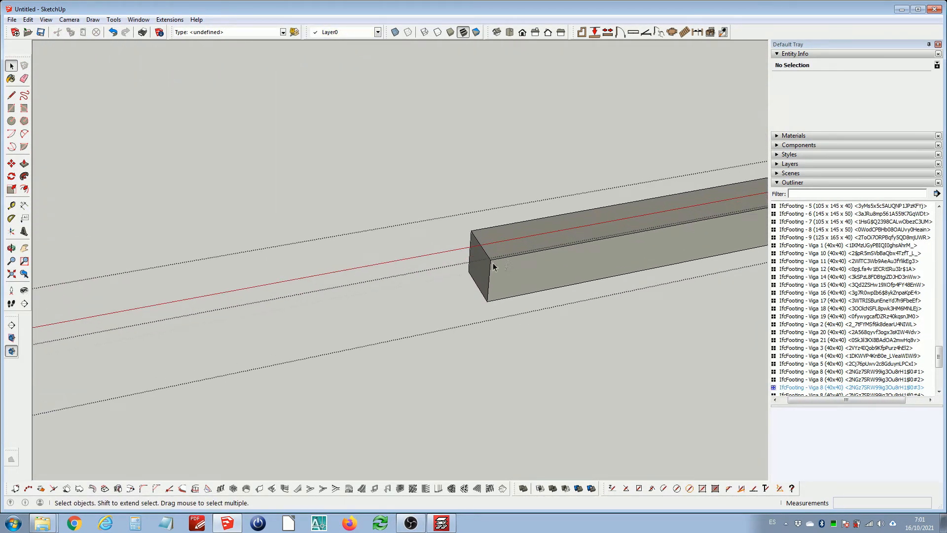
pyautogui.press('p')
pyautogui.click(489, 273)
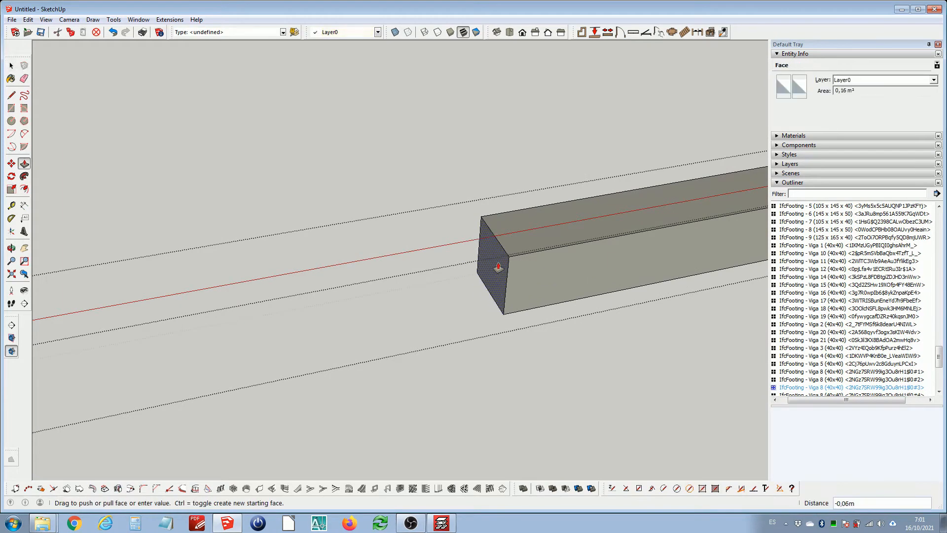
pyautogui.press('h')
pyautogui.scroll(-1, 533, 259)
pyautogui.press('space')
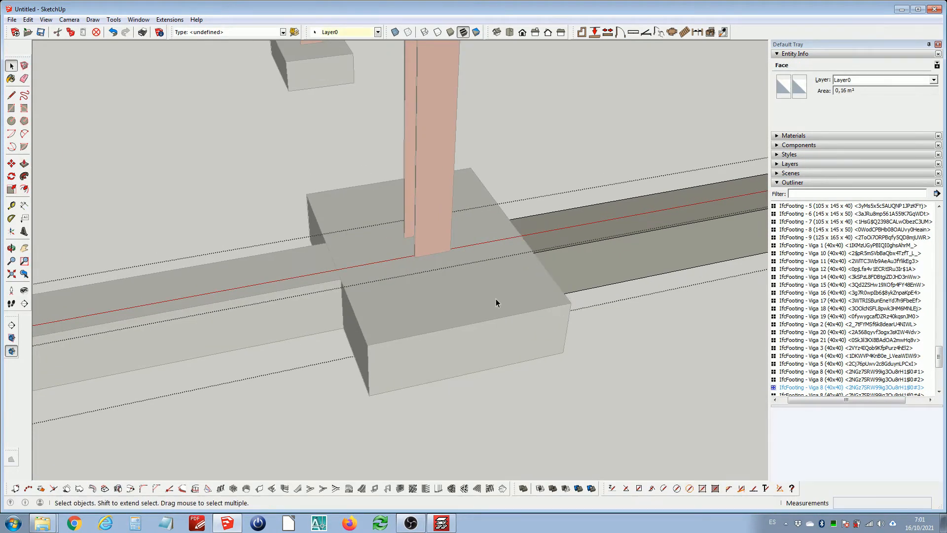
# Push the same tie beam's opposite end face back about 0.23 m to the footing and close the component
pyautogui.scroll(-5, 562, 266)
pyautogui.scroll(6, 456, 293)
pyautogui.moveTo(456, 293); pyautogui.dragTo(246, 280, button='middle')
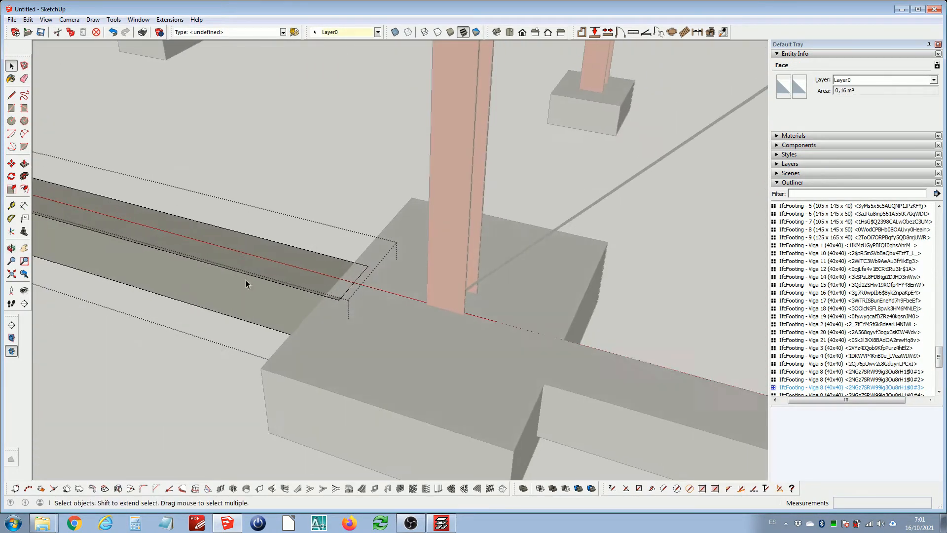
pyautogui.scroll(1, 246, 280)
pyautogui.press('h')
pyautogui.scroll(3, 396, 301)
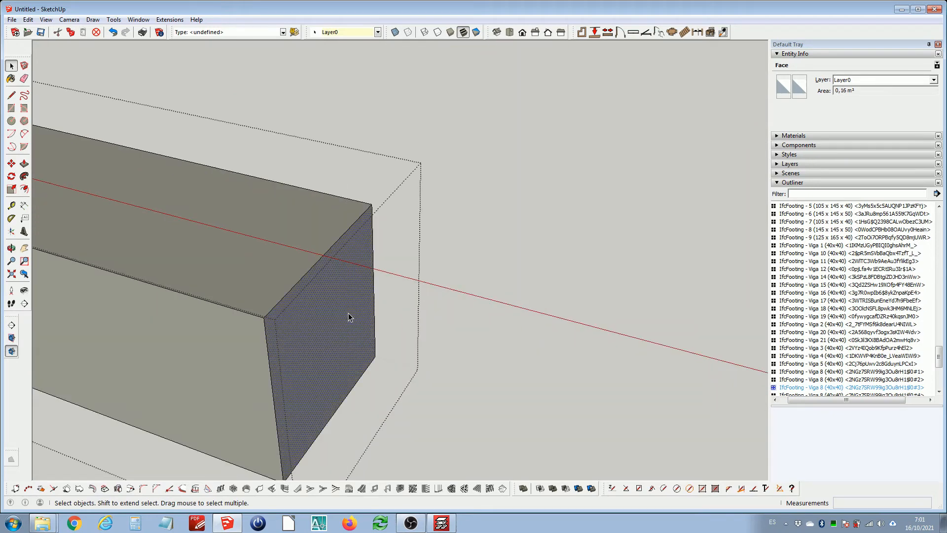
pyautogui.press('p')
pyautogui.click(339, 312)
pyautogui.press('h')
pyautogui.scroll(-2, 328, 302)
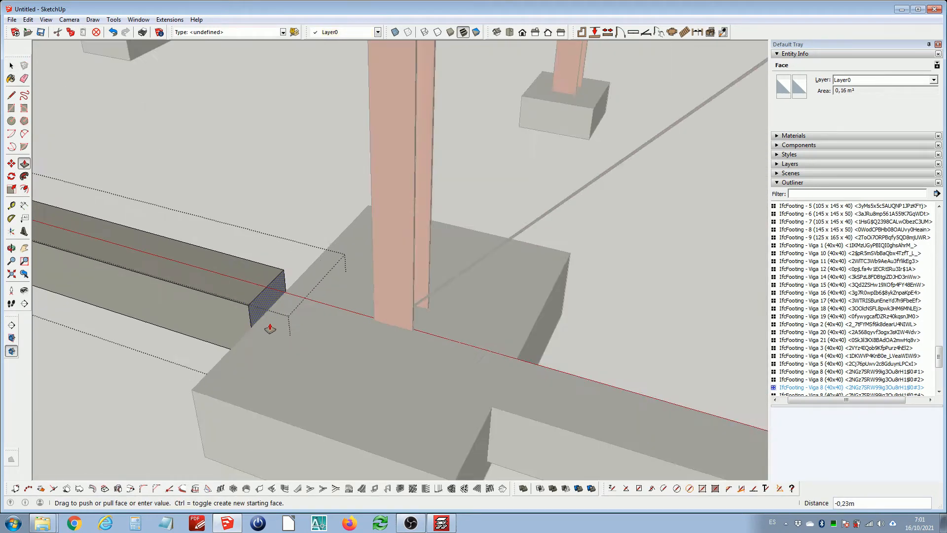
pyautogui.scroll(-2, 270, 328)
pyautogui.scroll(-5, 291, 333)
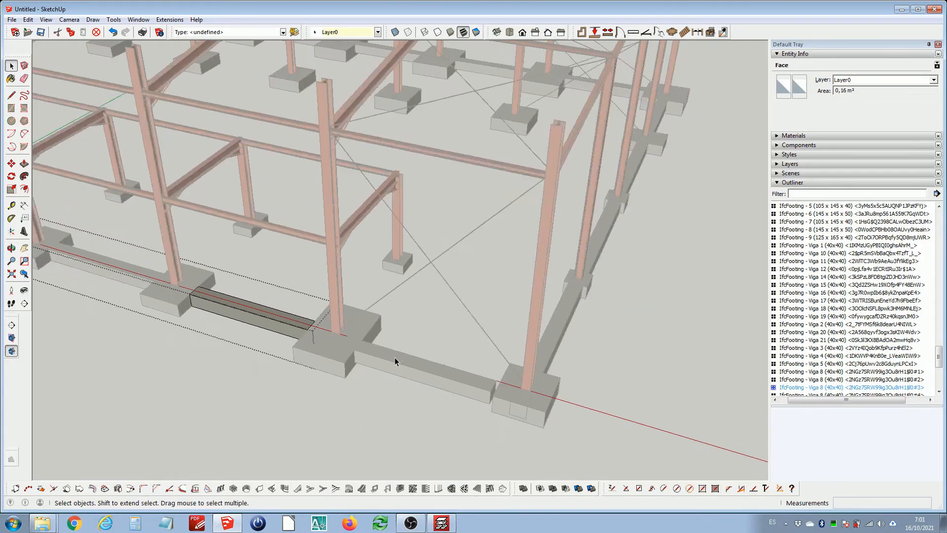
pyautogui.scroll(3, 395, 357)
pyautogui.moveTo(395, 357); pyautogui.dragTo(499, 312, button='middle')
pyautogui.click(365, 310)
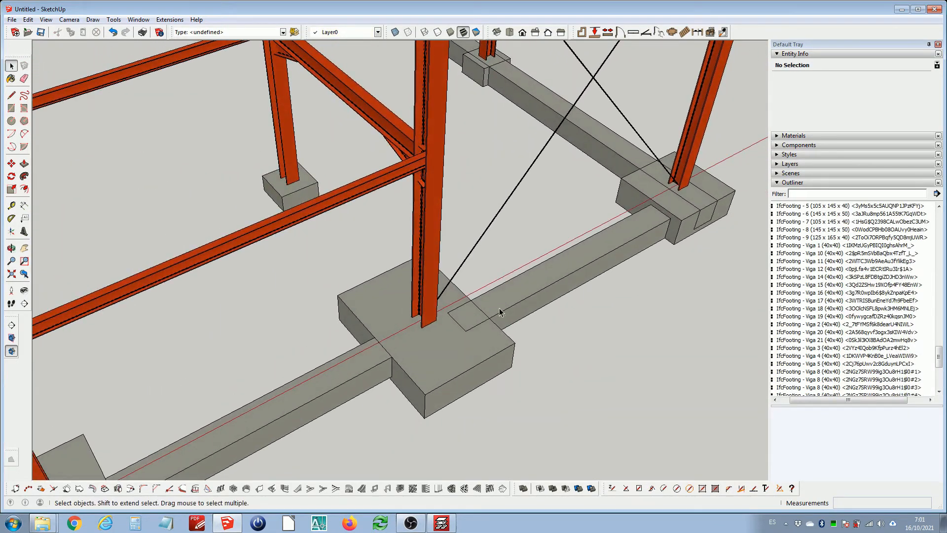
# Copy the trimmed tie beam 5.10 m along the foundation line into the next bay
pyautogui.click(536, 285)
pyautogui.moveTo(536, 283); pyautogui.dragTo(520, 255, button='middle')
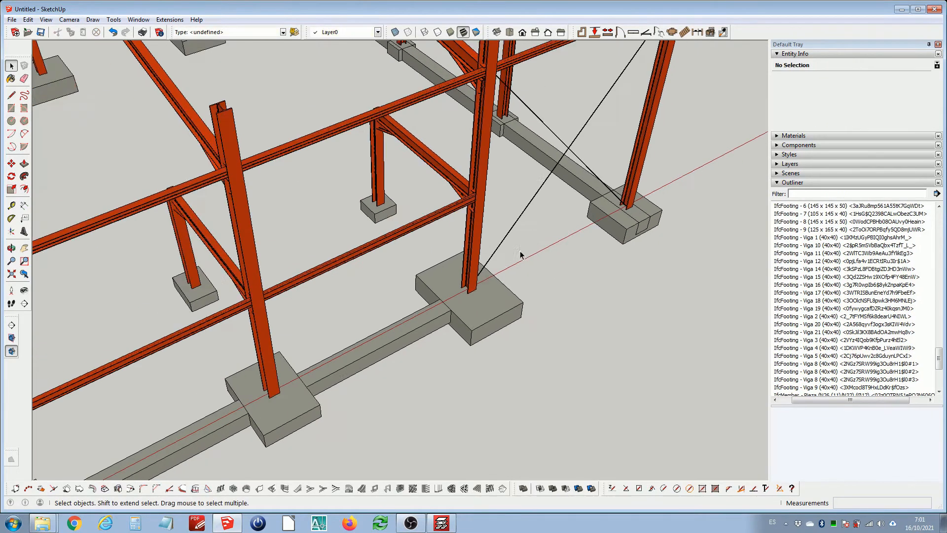
pyautogui.click(434, 321)
pyautogui.scroll(3, 326, 383)
pyautogui.press('m')
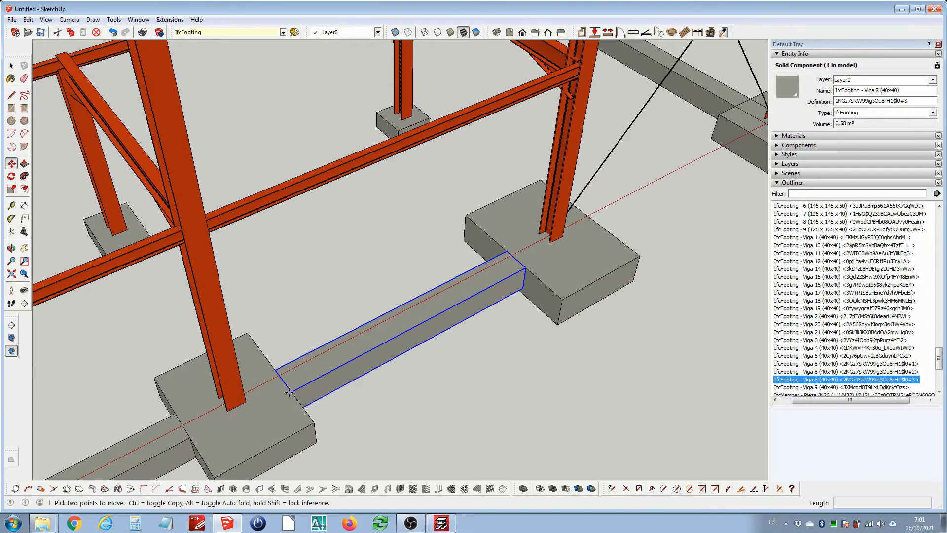
pyautogui.click(289, 393)
pyautogui.press('ctrl')
pyautogui.scroll(-3, 326, 374)
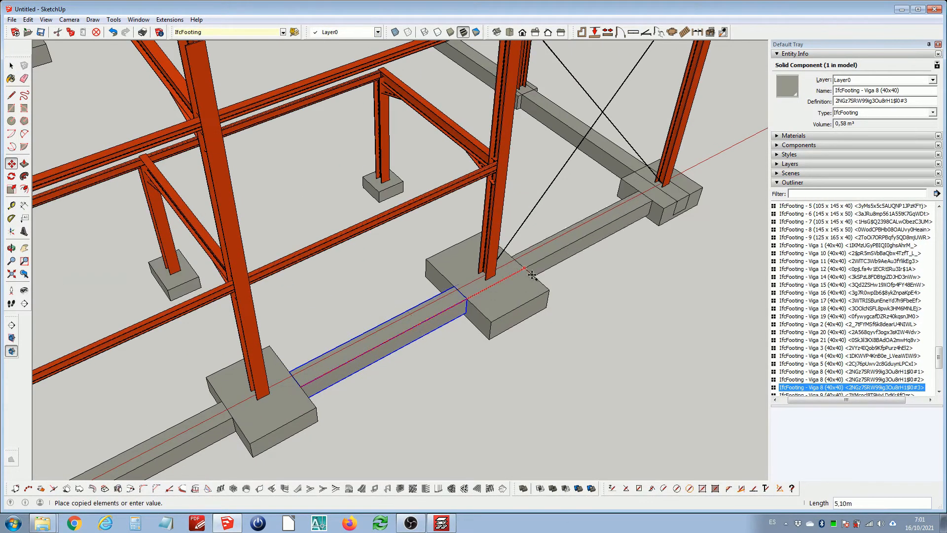
pyautogui.click(531, 275)
pyautogui.press('space')
# Make the newly copied tie beam a unique component
pyautogui.scroll(3, 693, 176)
pyautogui.moveTo(691, 177); pyautogui.dragTo(572, 238, button='middle')
pyautogui.rightClick(566, 276)
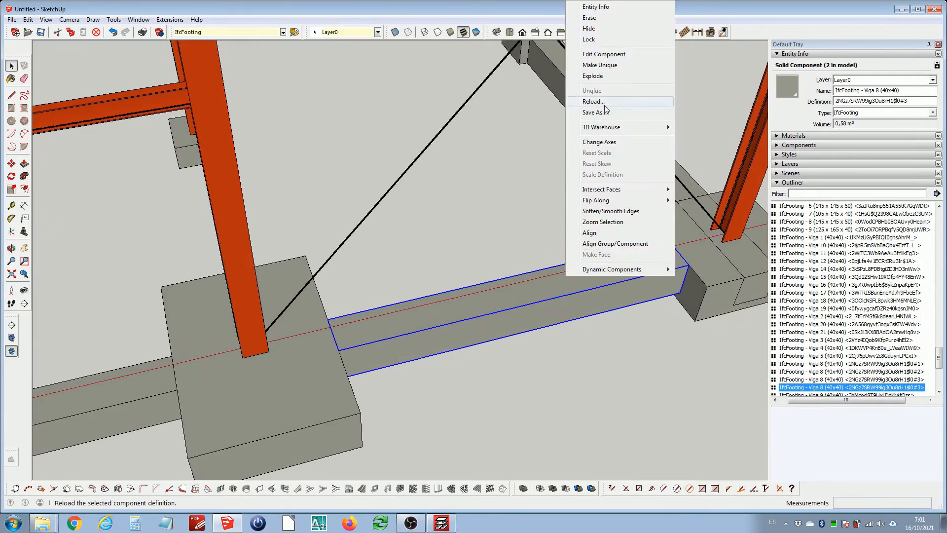
pyautogui.click(612, 64)
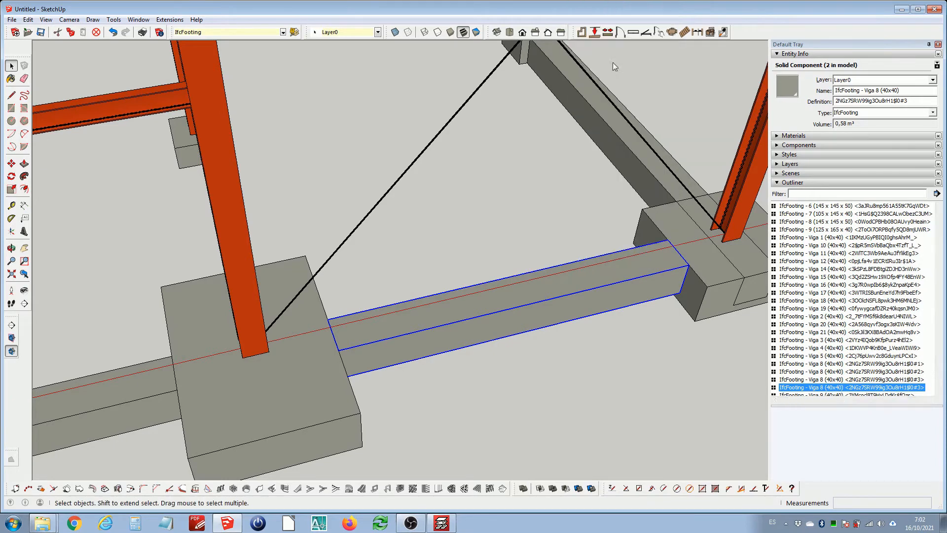
pyautogui.scroll(-5, 582, 269)
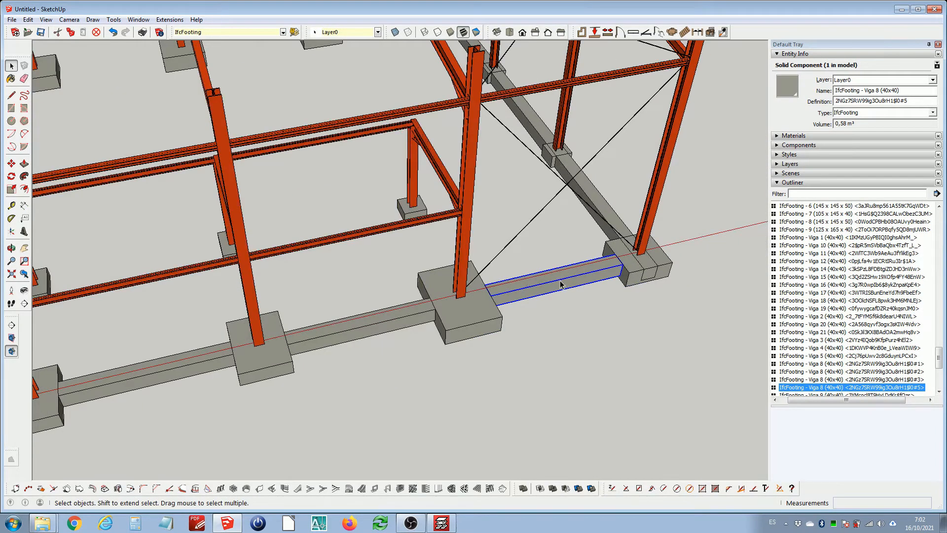
# Inspect the copied tie beams' component definitions and review the whole foundation
pyautogui.click(398, 317)
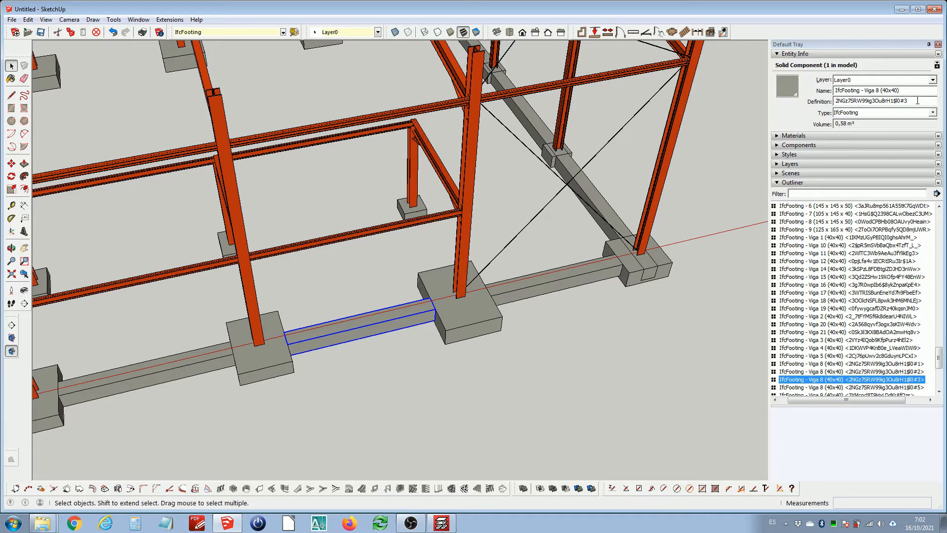
pyautogui.moveTo(918, 101); pyautogui.dragTo(838, 100)
pyautogui.click(594, 276)
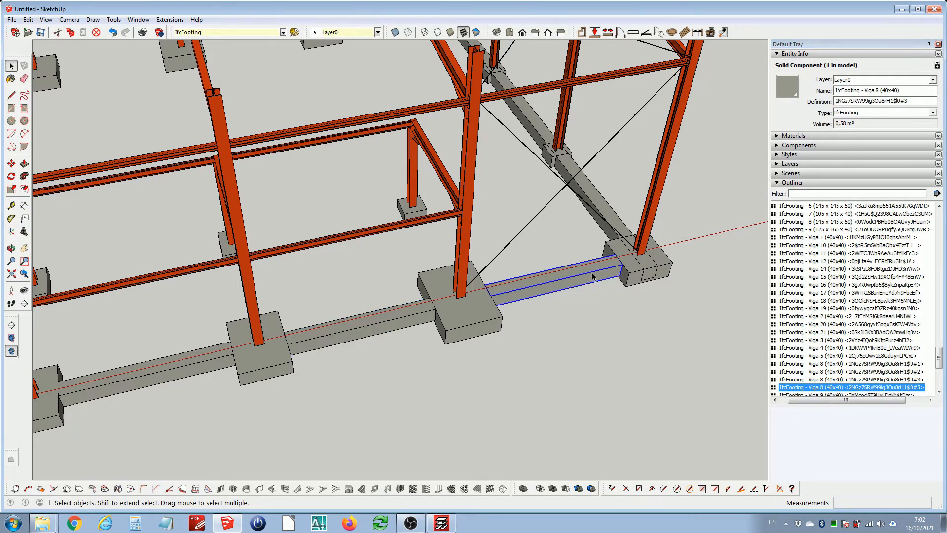
pyautogui.click(916, 102)
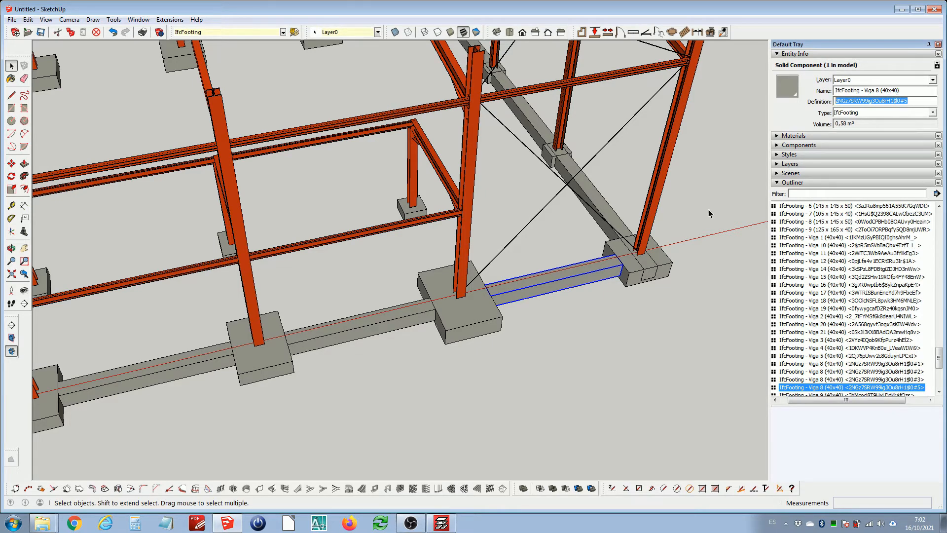
pyautogui.moveTo(621, 267)
pyautogui.mouseDown(button='middle')
pyautogui.moveTo(609, 256)
pyautogui.moveTo(632, 273)
pyautogui.mouseUp(button='middle')
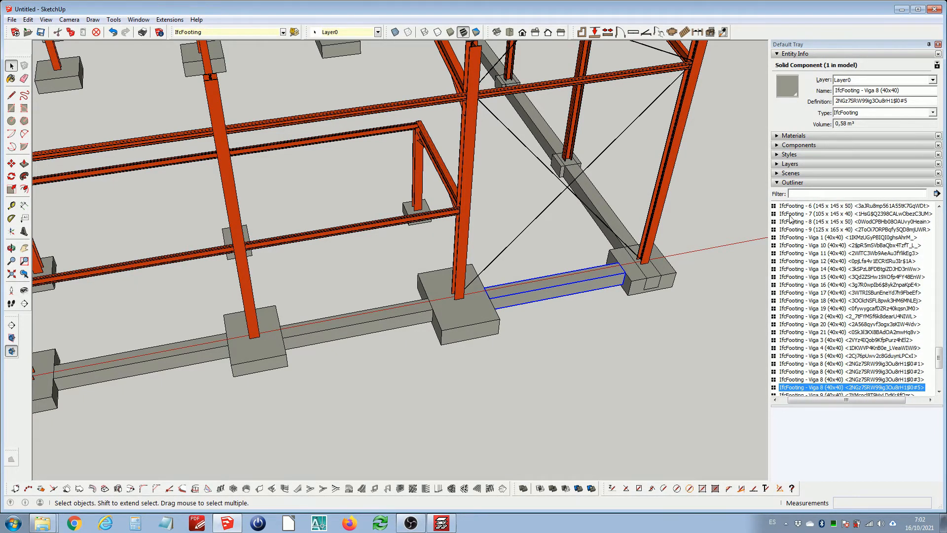
pyautogui.moveTo(649, 275); pyautogui.dragTo(413, 280, button='middle')
pyautogui.hotkey('shift', 'z')
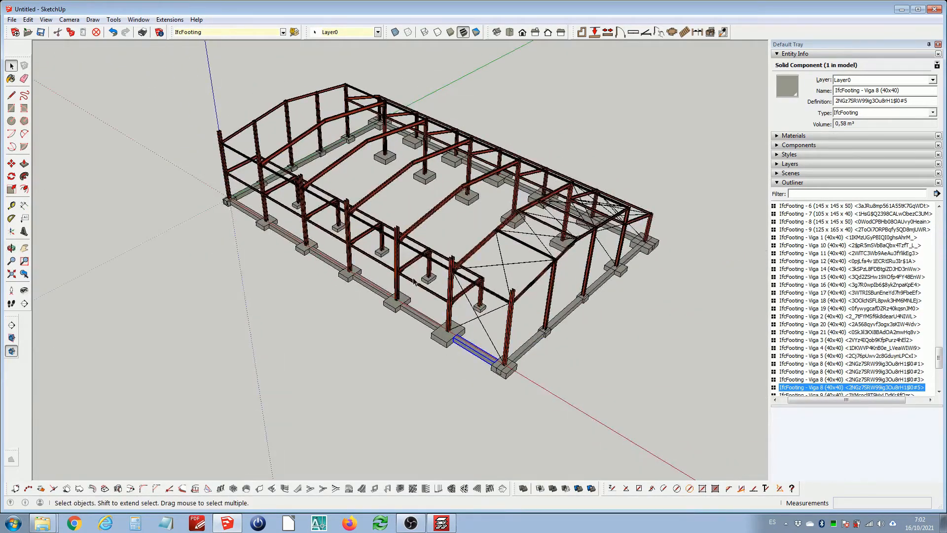
pyautogui.scroll(3, 414, 280)
pyautogui.moveTo(251, 209); pyautogui.dragTo(508, 253, button='middle')
pyautogui.scroll(-3, 427, 296)
pyautogui.moveTo(642, 293); pyautogui.dragTo(543, 274, button='middle')
pyautogui.click(564, 302)
pyautogui.moveTo(444, 261); pyautogui.dragTo(464, 265, button='middle')
pyautogui.scroll(5, 309, 214)
pyautogui.moveTo(356, 322); pyautogui.dragTo(423, 256, button='middle')
pyautogui.scroll(3, 458, 252)
pyautogui.press('l')
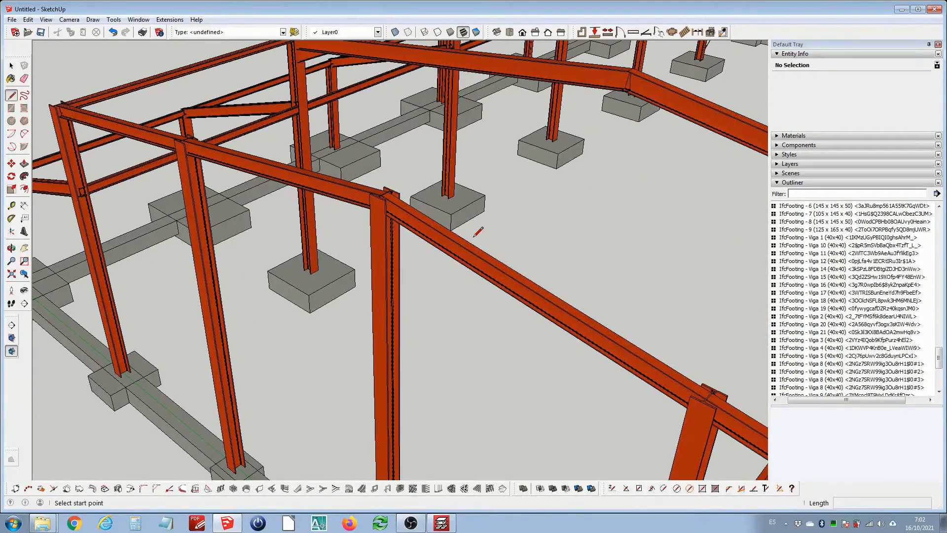
pyautogui.scroll(-5, 466, 241)
pyautogui.click(471, 237)
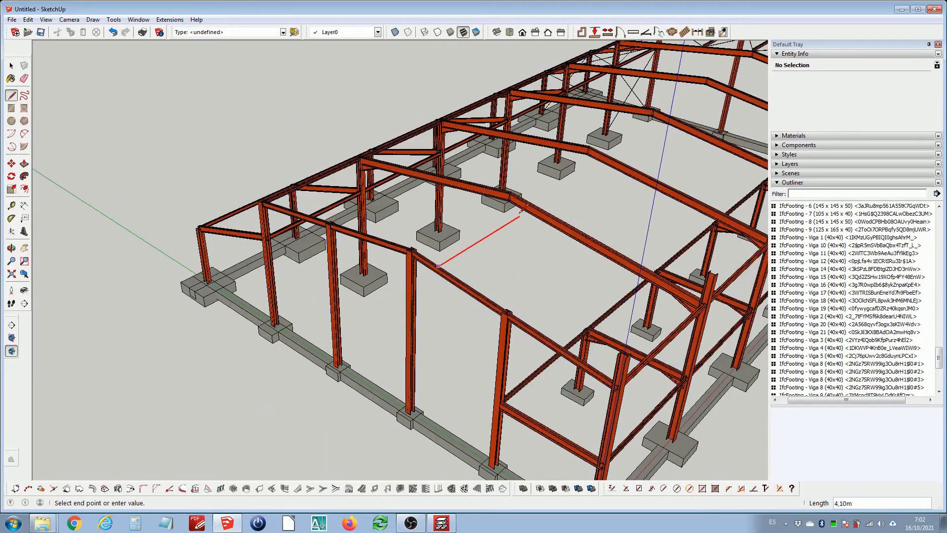
pyautogui.scroll(4, 557, 205)
pyautogui.scroll(2, 558, 205)
pyautogui.press('space')
pyautogui.scroll(-10, 440, 196)
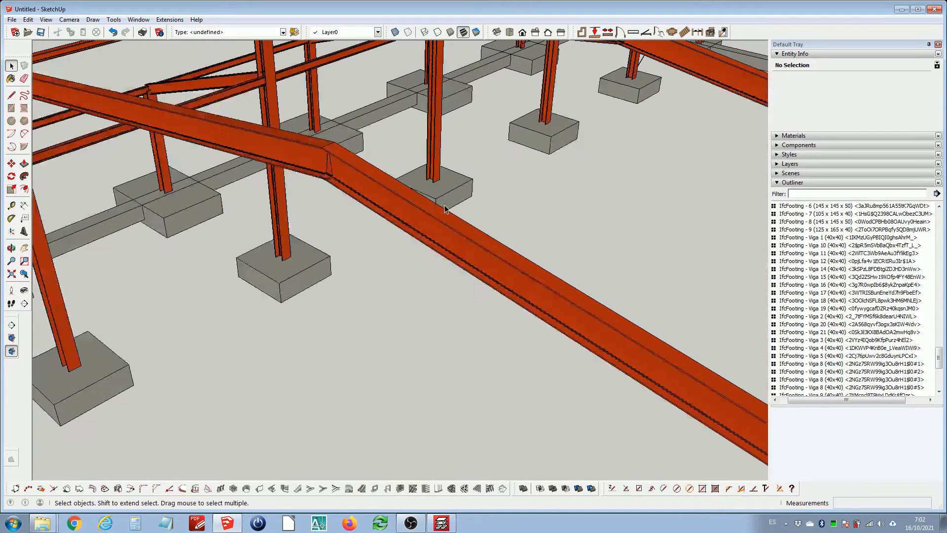
# Open the Engineering ToolBox extension, maximize its window and browse to Structural and Bar Sections
pyautogui.click(170, 20)
pyautogui.click(186, 50)
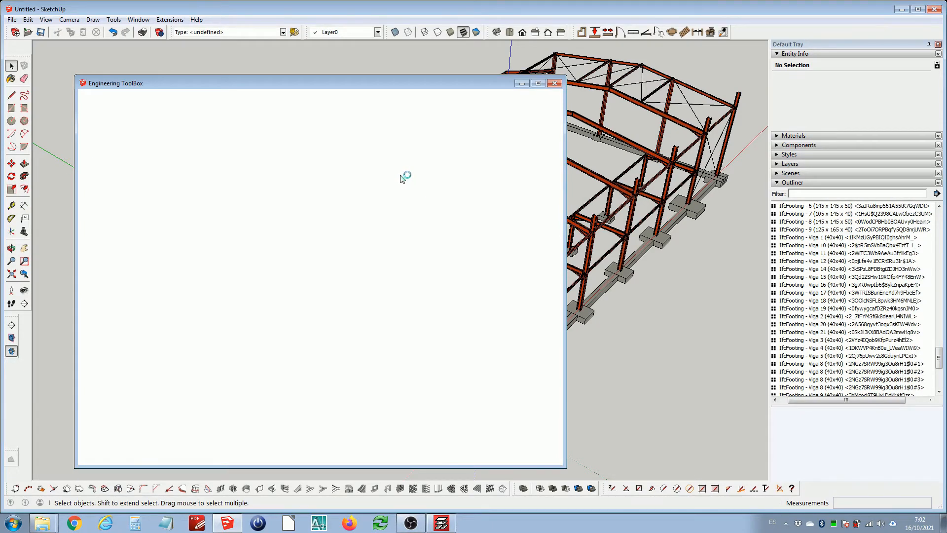
pyautogui.click(538, 84)
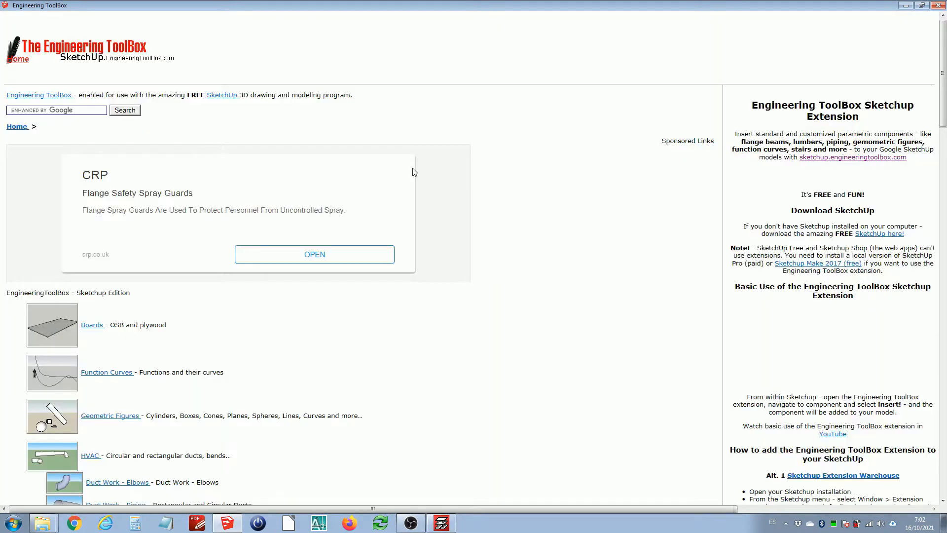
pyautogui.scroll(-7, 180, 276)
pyautogui.scroll(-5, 183, 276)
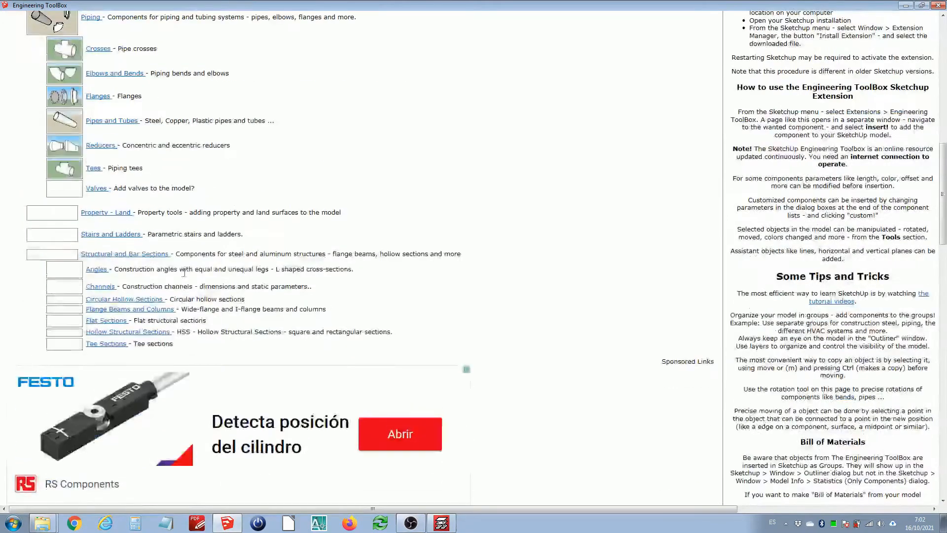
pyautogui.scroll(3, 201, 266)
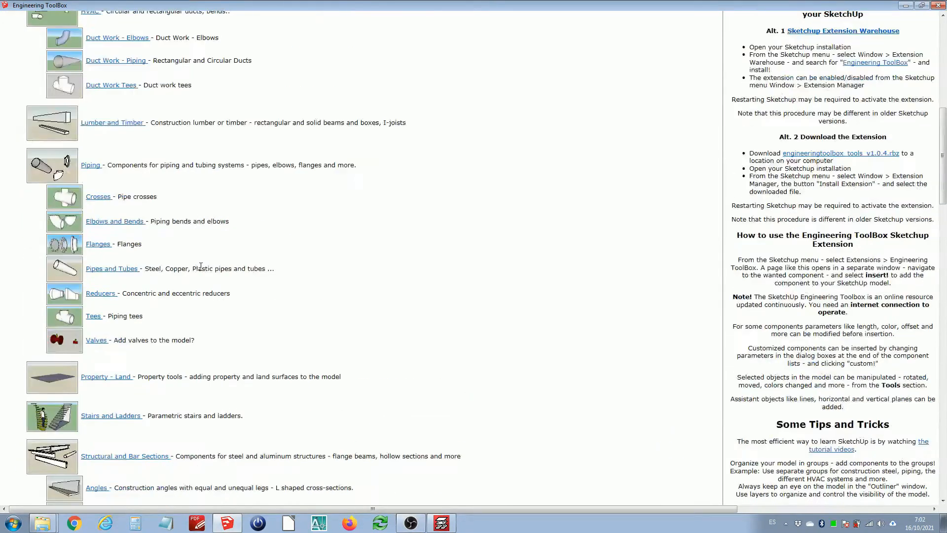
pyautogui.scroll(-2, 201, 267)
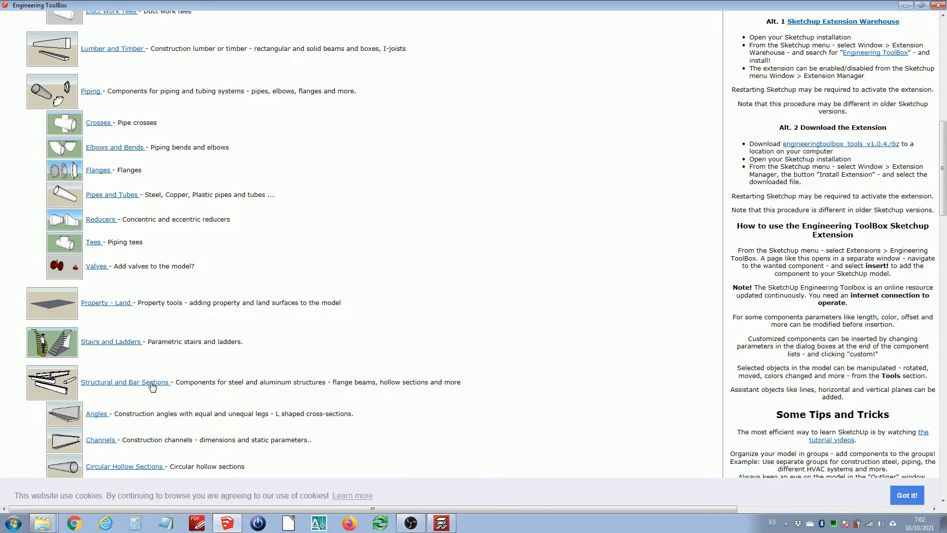
pyautogui.scroll(-1, 294, 318)
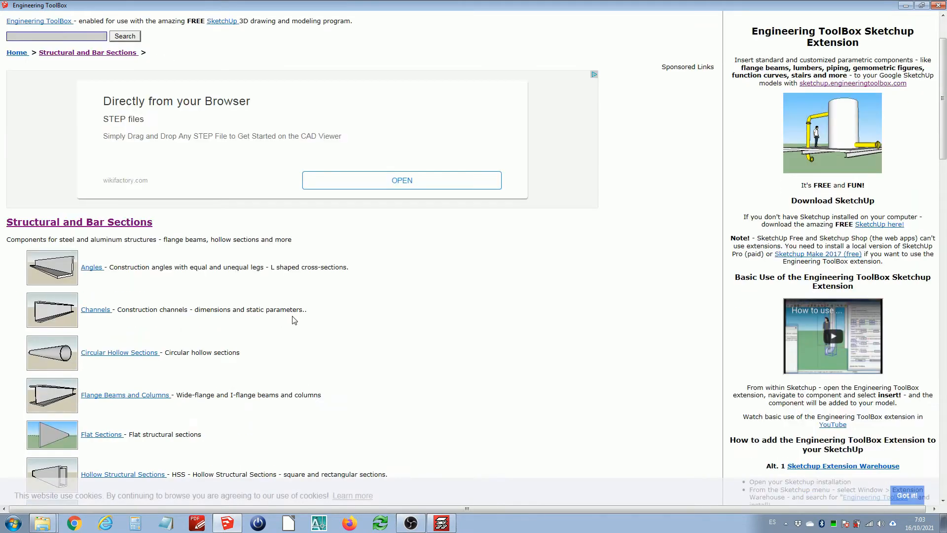
# Browse the Flange Beams and Columns list and open the DIN 1025 IPE European I-Beams page
pyautogui.scroll(-6, 298, 325)
pyautogui.scroll(4, 298, 328)
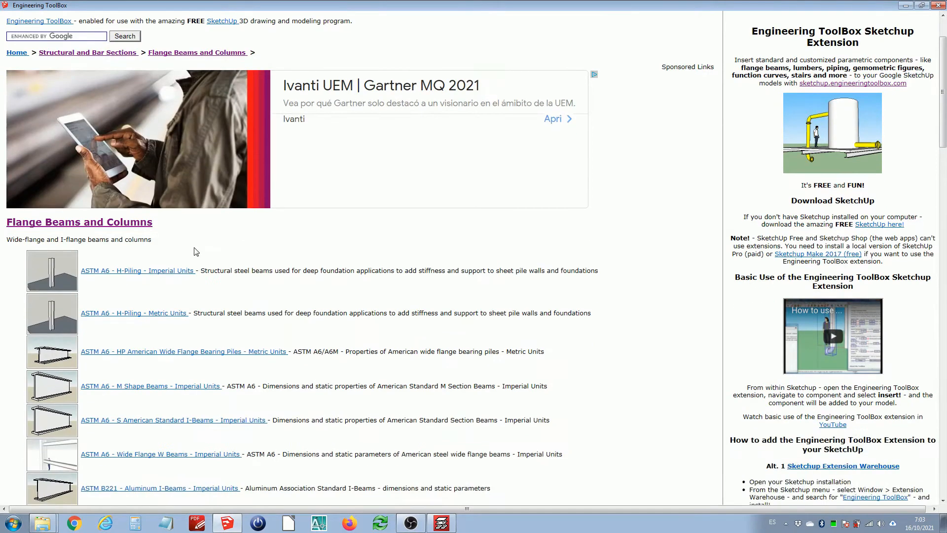
pyautogui.scroll(-3, 197, 251)
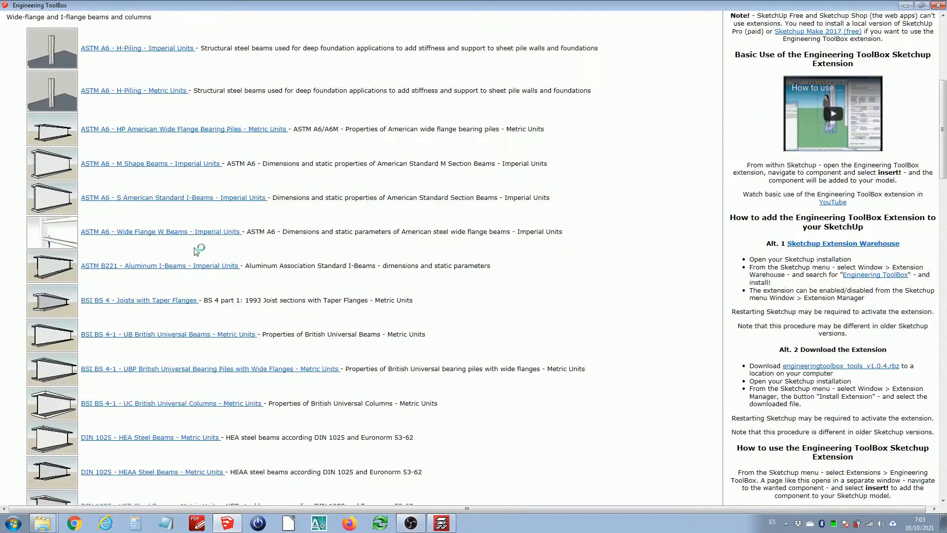
pyautogui.scroll(-3, 197, 252)
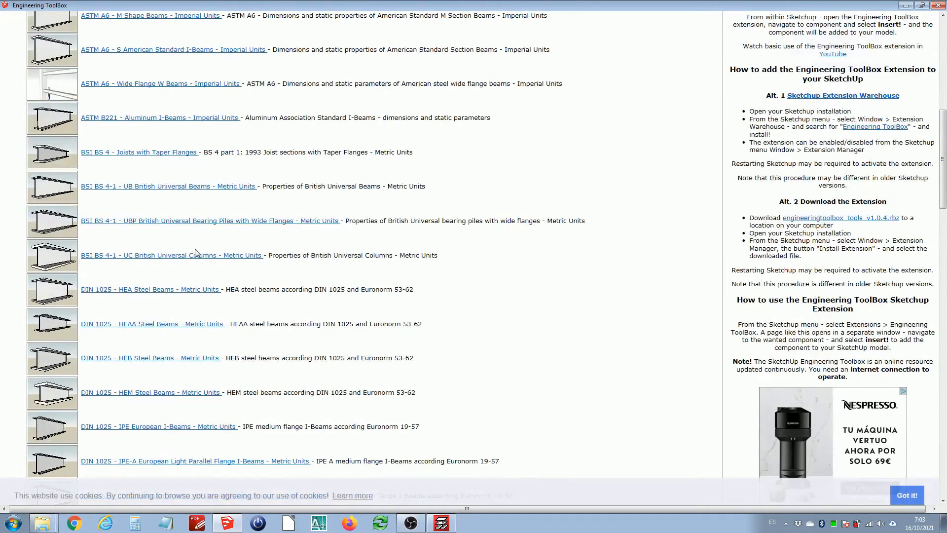
pyautogui.scroll(-1, 197, 252)
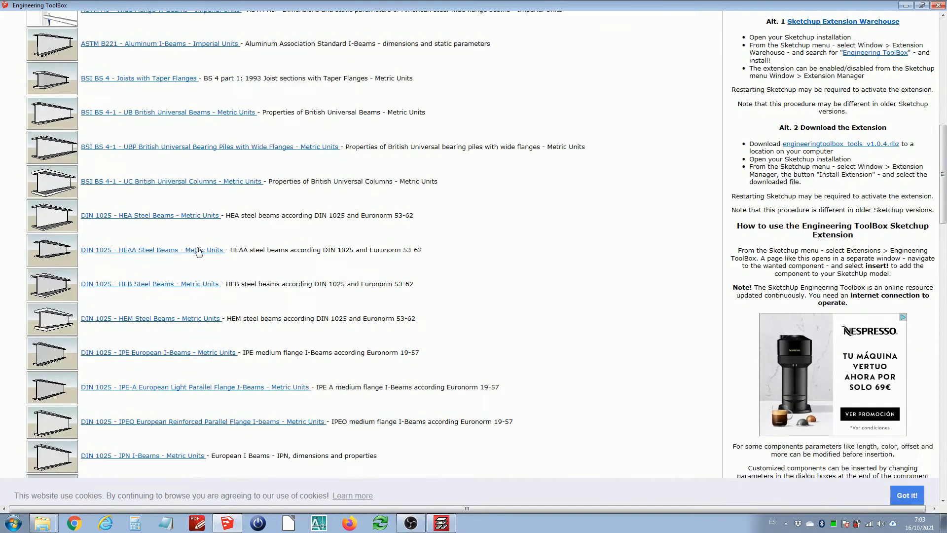
pyautogui.click(198, 354)
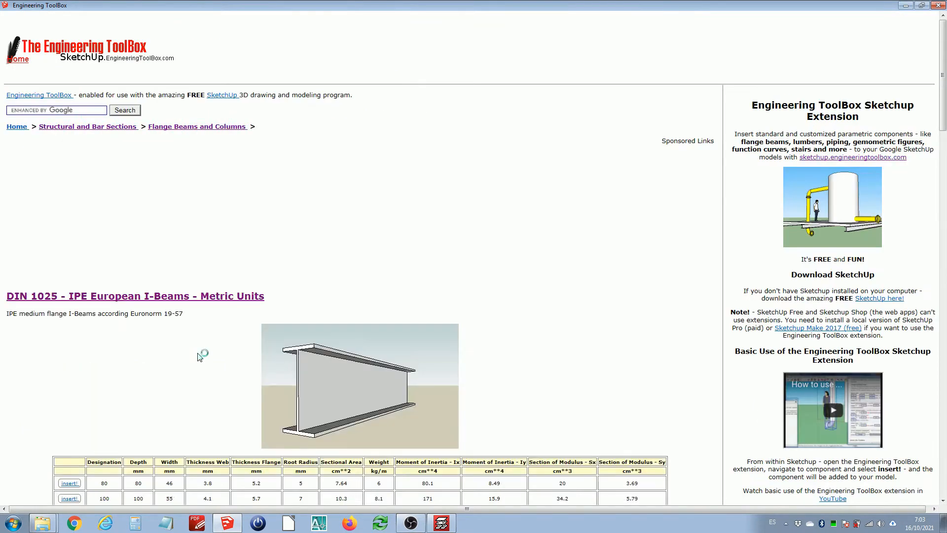
# Try to insert an IPE 140 beam from the section table and minimize the toolbox window
pyautogui.scroll(-10, 64, 328)
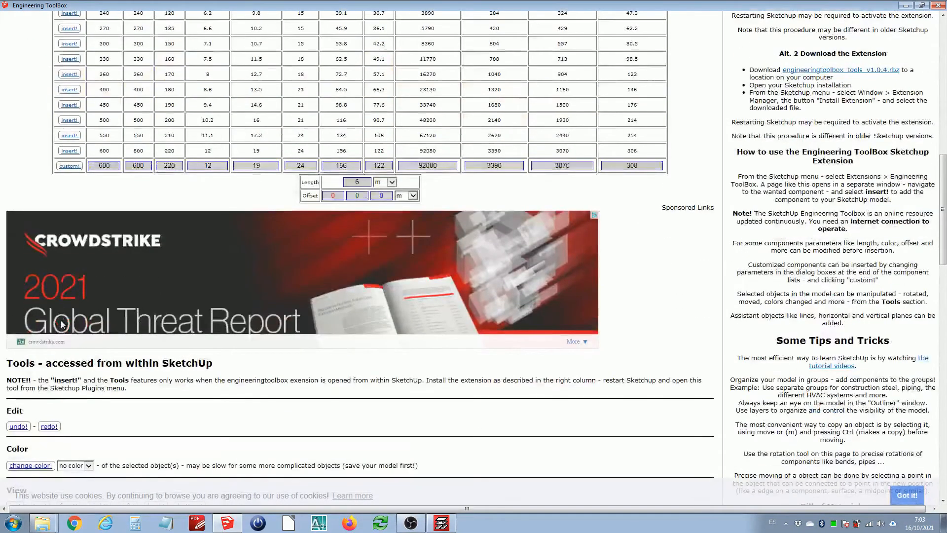
pyautogui.scroll(4, 43, 160)
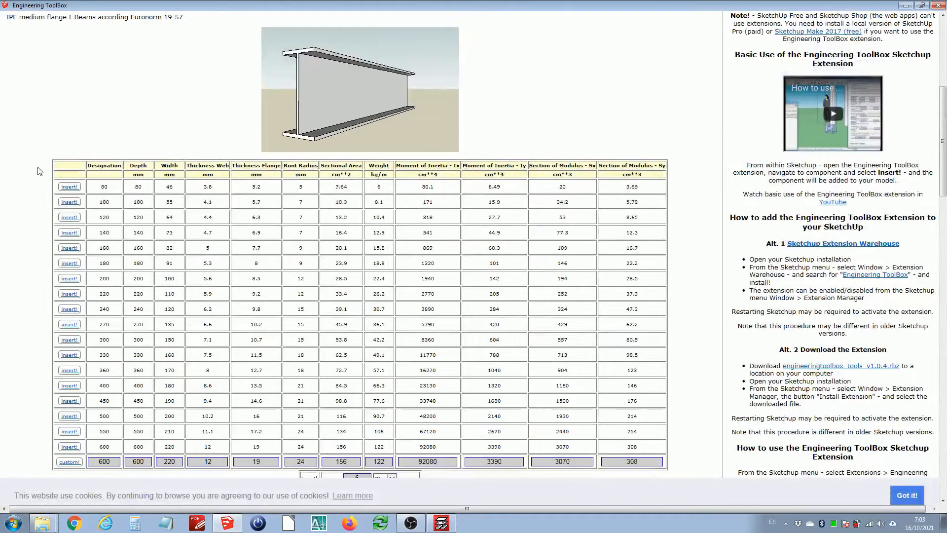
pyautogui.click(70, 233)
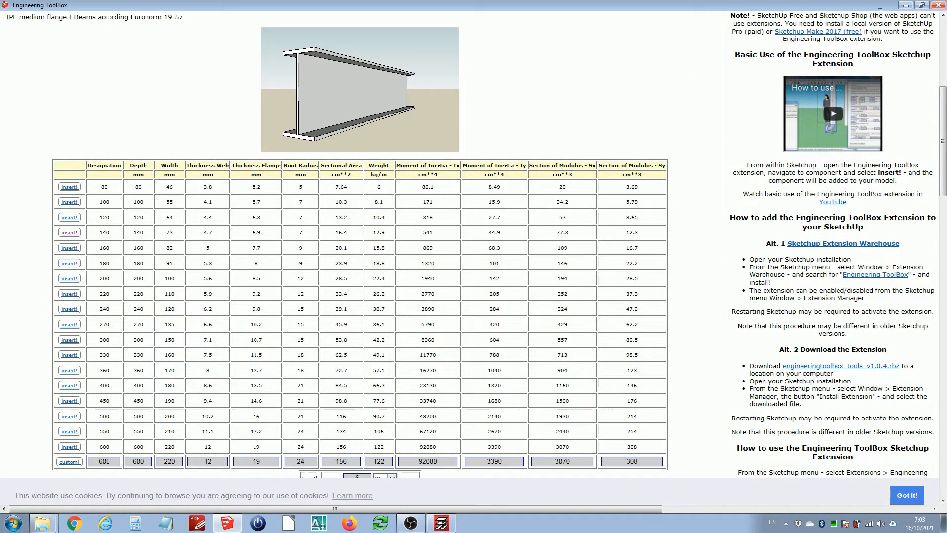
pyautogui.click(941, 6)
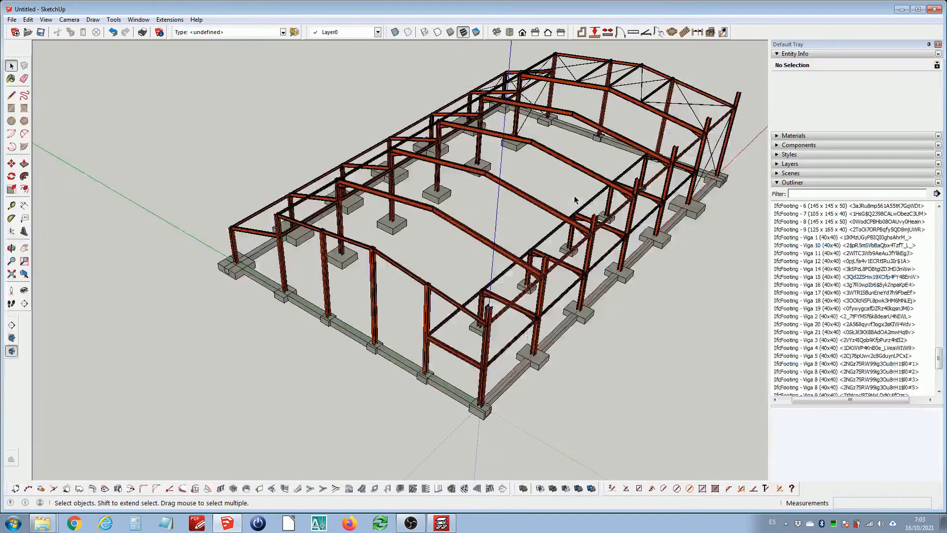
# Inspect the steel frame, its beams and footings from several viewpoints
pyautogui.moveTo(503, 237); pyautogui.dragTo(400, 306, button='middle')
pyautogui.scroll(-2, 400, 306)
pyautogui.scroll(5, 390, 405)
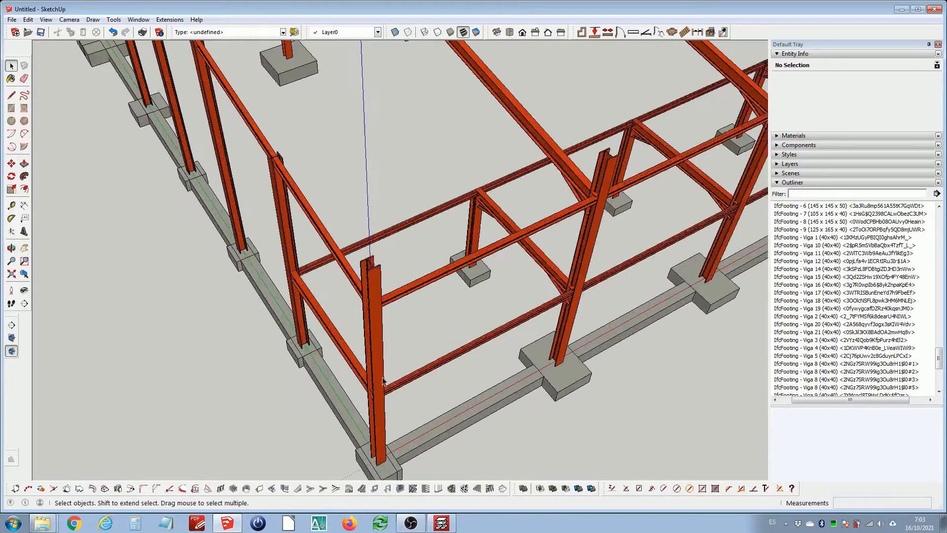
pyautogui.moveTo(391, 404); pyautogui.dragTo(301, 328, button='middle')
pyautogui.scroll(-3, 310, 313)
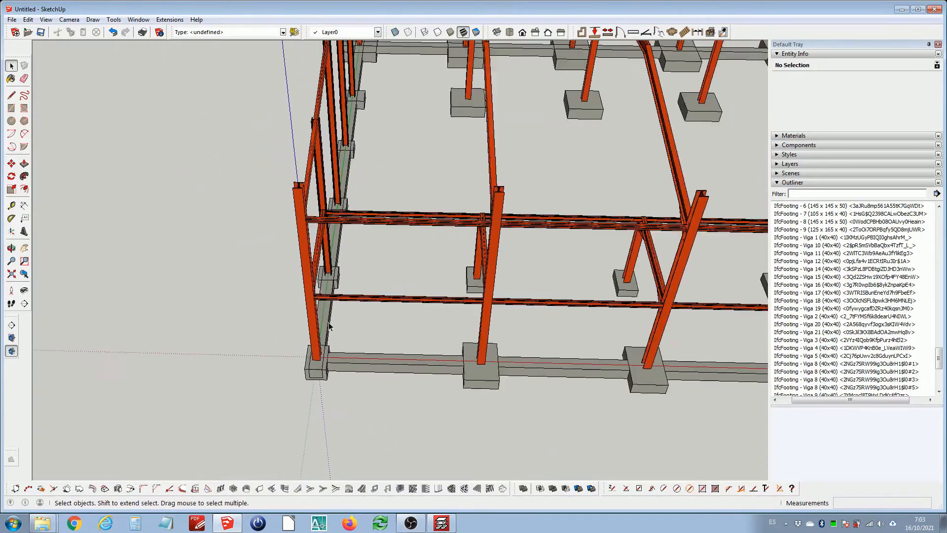
pyautogui.click(379, 305)
pyautogui.scroll(-5, 376, 337)
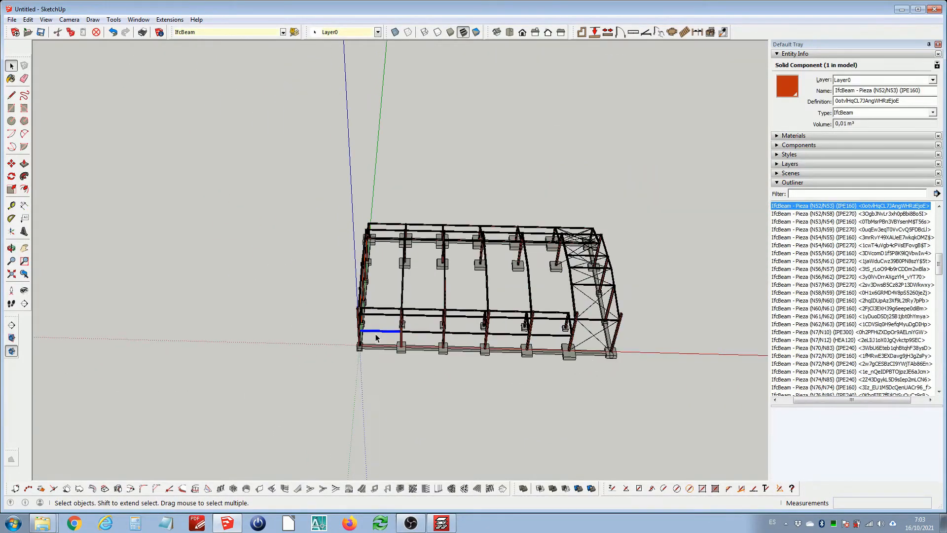
pyautogui.scroll(5, 388, 333)
pyautogui.moveTo(346, 347); pyautogui.dragTo(614, 253, button='middle')
pyautogui.scroll(5, 531, 242)
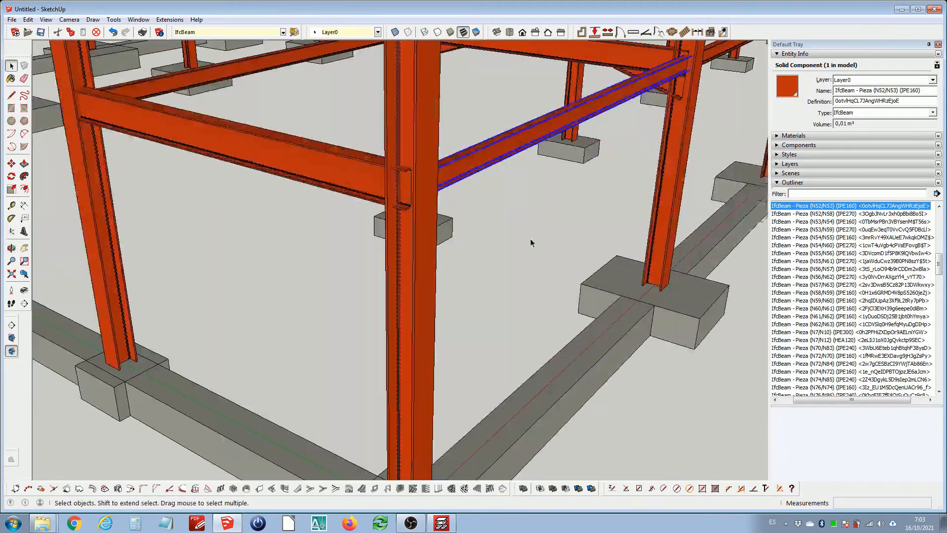
pyautogui.scroll(1, 420, 209)
pyautogui.moveTo(421, 208); pyautogui.dragTo(465, 278, button='middle')
pyautogui.scroll(-7, 364, 291)
pyautogui.scroll(-5, 365, 291)
pyautogui.click(464, 279)
pyautogui.scroll(-3, 388, 351)
# Select the whole structure and move it about 20.38 m away from the origin
pyautogui.moveTo(271, 157); pyautogui.dragTo(564, 352)
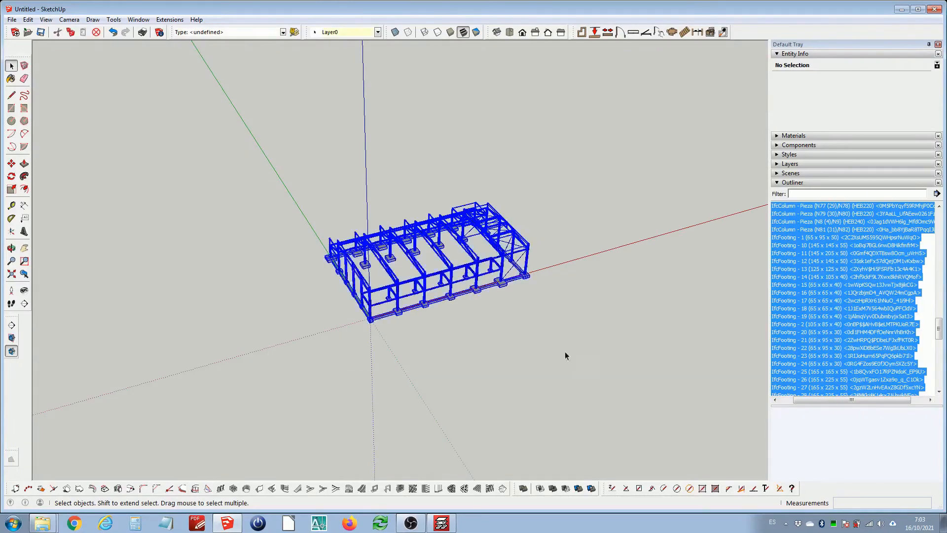
pyautogui.scroll(2, 441, 337)
pyautogui.press('m')
pyautogui.click(428, 381)
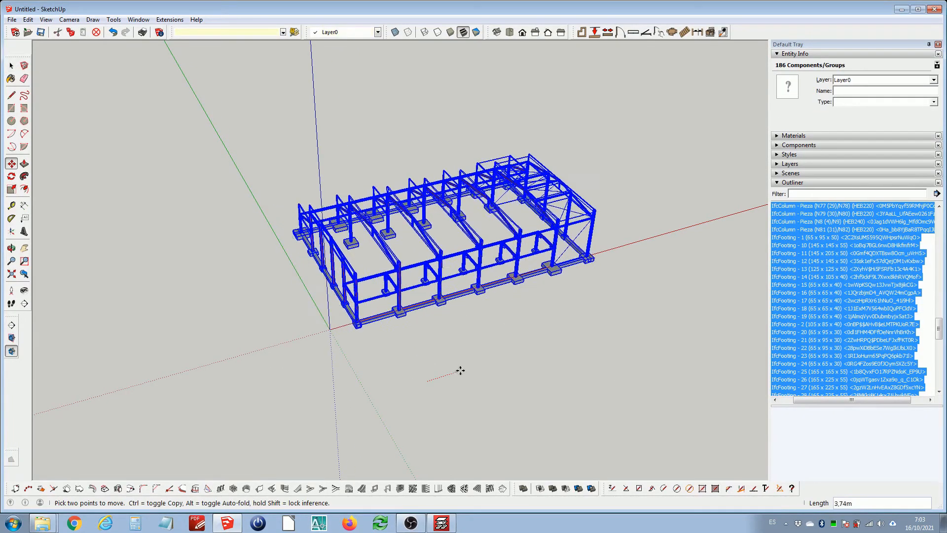
pyautogui.click(606, 326)
pyautogui.press('space')
pyautogui.scroll(2, 628, 247)
pyautogui.keyDown('shift'); pyautogui.moveTo(629, 241); pyautogui.dragTo(538, 278, button='middle'); pyautogui.keyUp('shift')
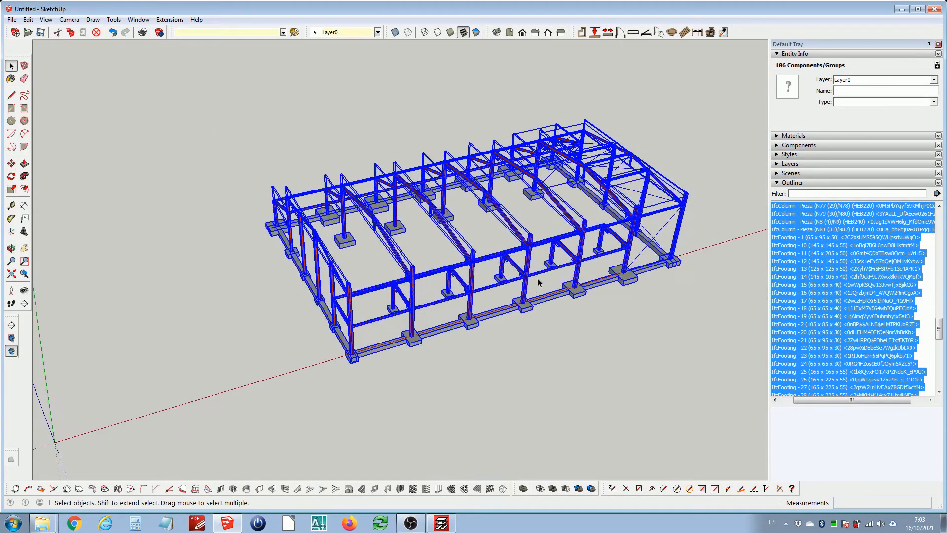
pyautogui.scroll(-1, 532, 271)
pyautogui.scroll(-1, 531, 273)
pyautogui.click(364, 321)
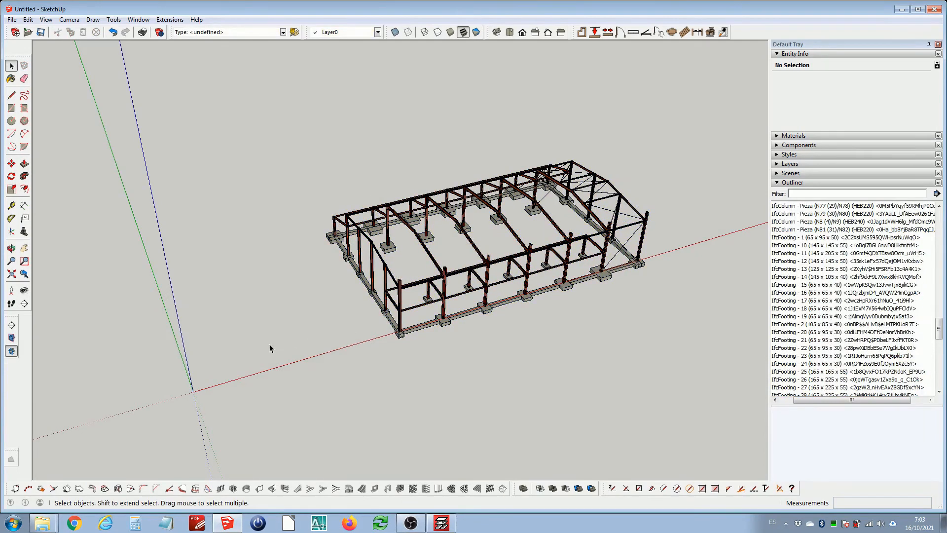
# Narrow the Default Tray panel to enlarge the modelling area
pyautogui.click(139, 20)
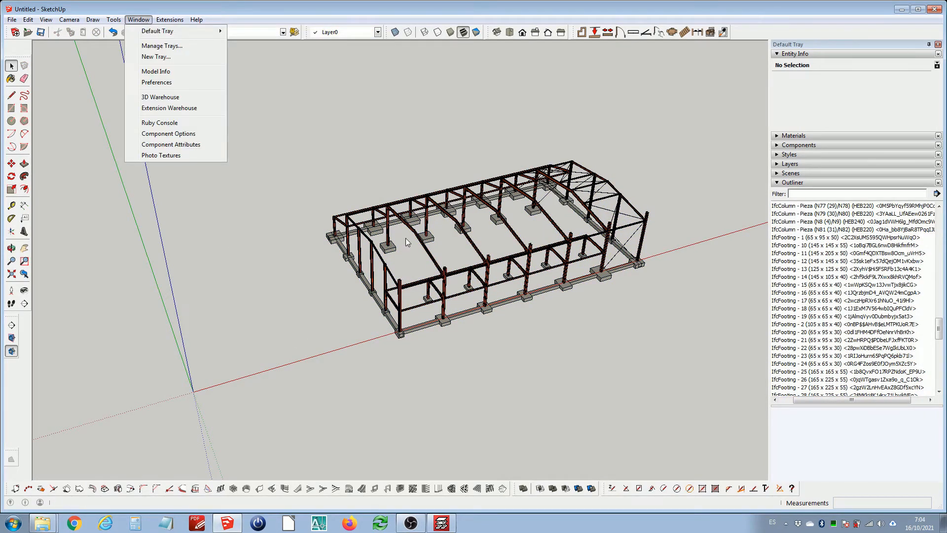
pyautogui.click(355, 331)
pyautogui.middleClick(365, 321)
pyautogui.middleClick(365, 321)
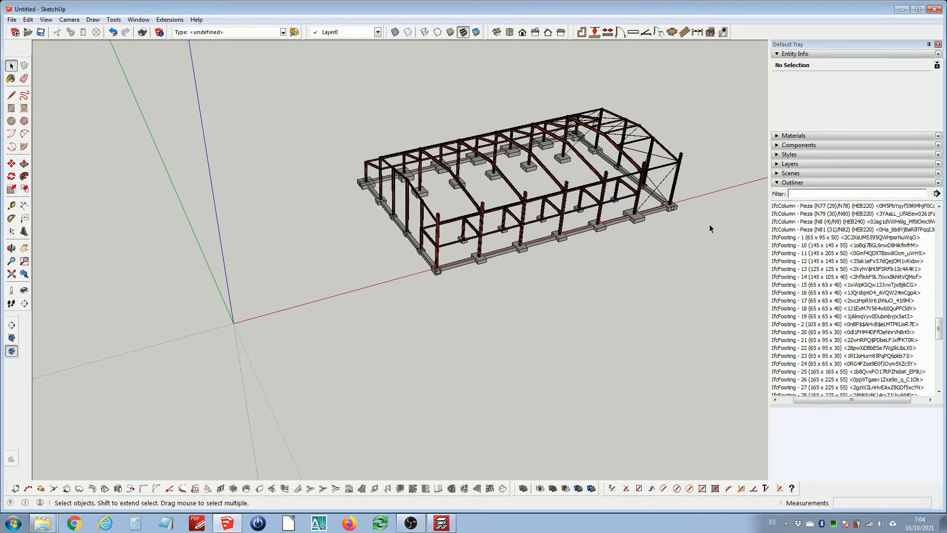
pyautogui.moveTo(768, 205); pyautogui.dragTo(819, 206)
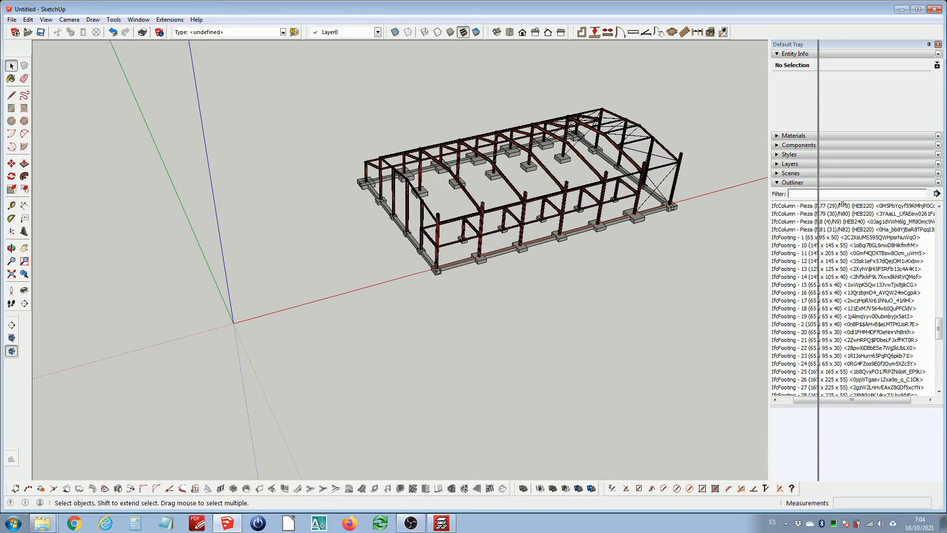
# Reopen the Engineering ToolBox extension and maximize its window
pyautogui.click(11, 274)
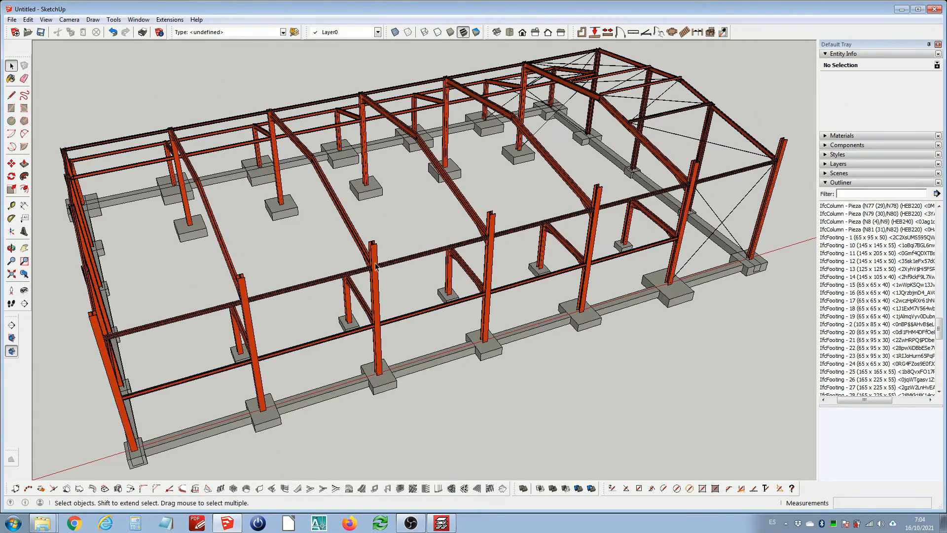
pyautogui.moveTo(422, 259); pyautogui.dragTo(616, 168, button='middle')
pyautogui.click(170, 20)
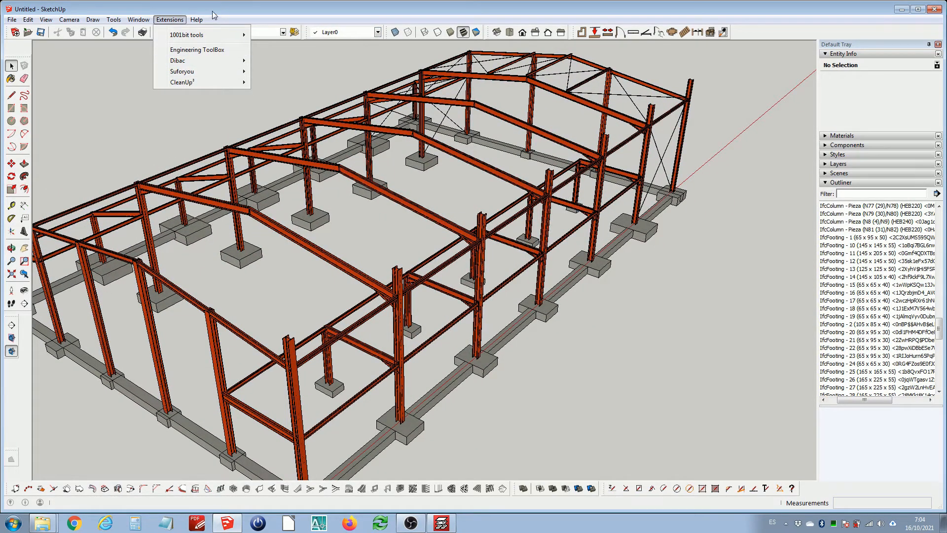
pyautogui.click(262, 8)
pyautogui.scroll(-6, 351, 248)
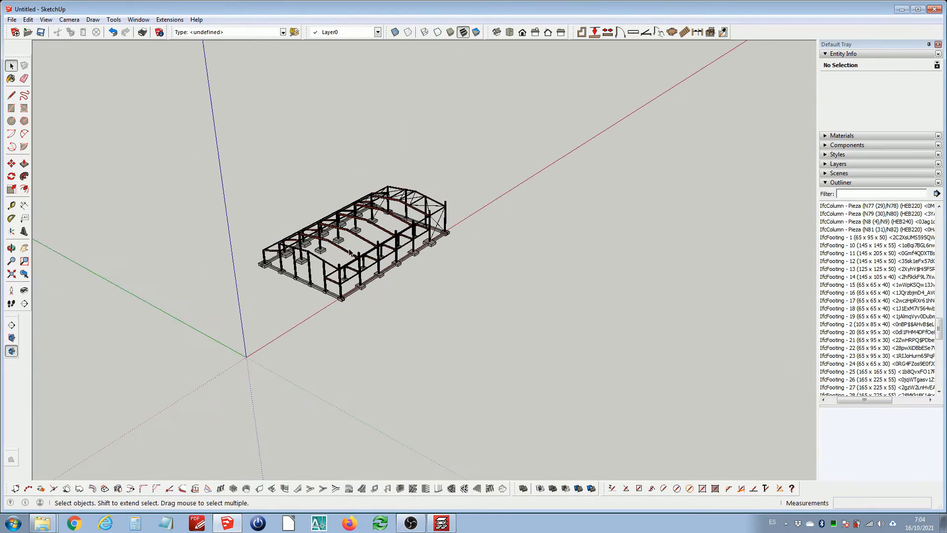
pyautogui.scroll(3, 244, 353)
pyautogui.click(138, 20)
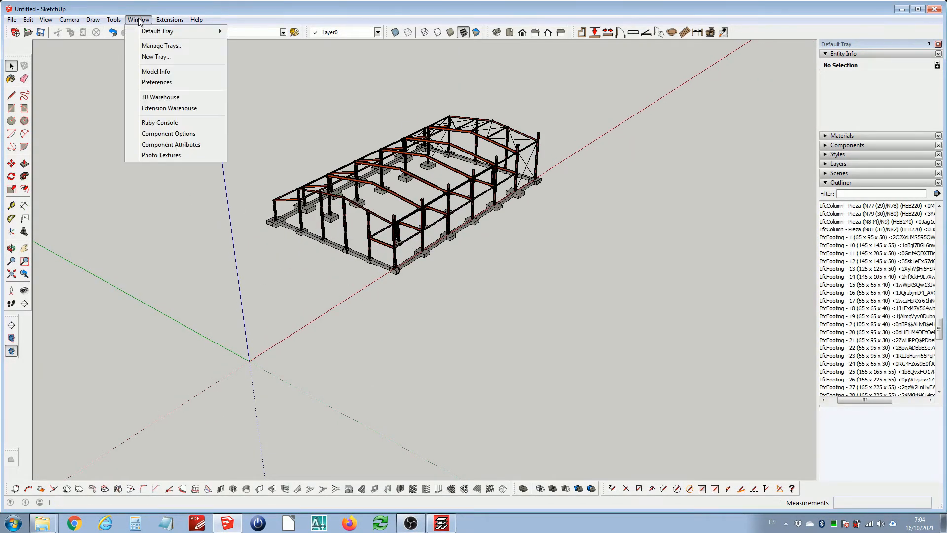
pyautogui.moveTo(174, 34)
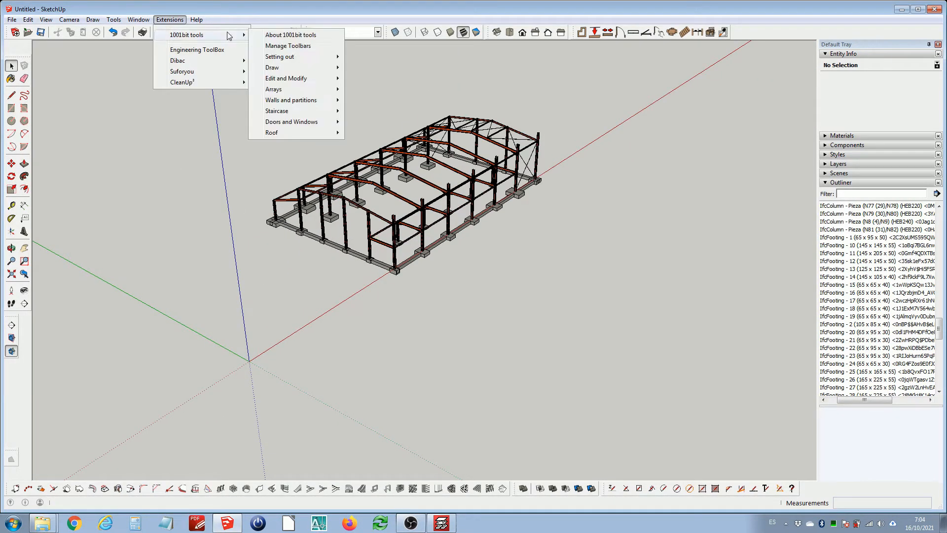
pyautogui.click(209, 49)
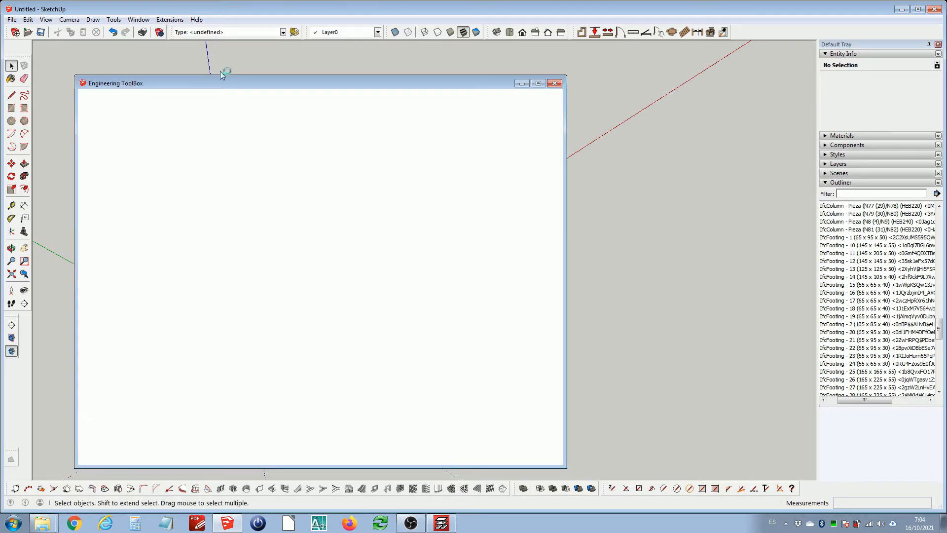
pyautogui.doubleClick(292, 84)
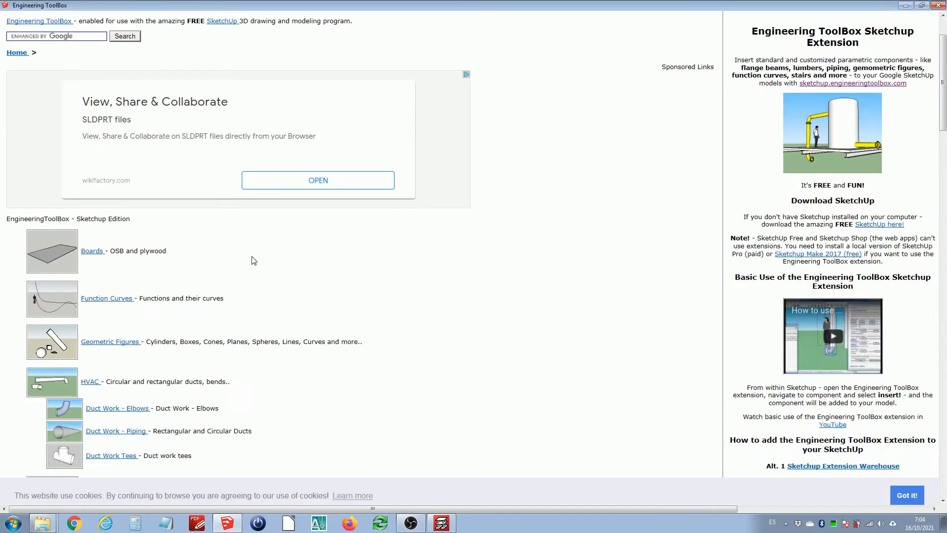
# Navigate to the DIN 1025 IPE European I-Beams section table
pyautogui.scroll(-5, 254, 261)
pyautogui.scroll(-6, 245, 265)
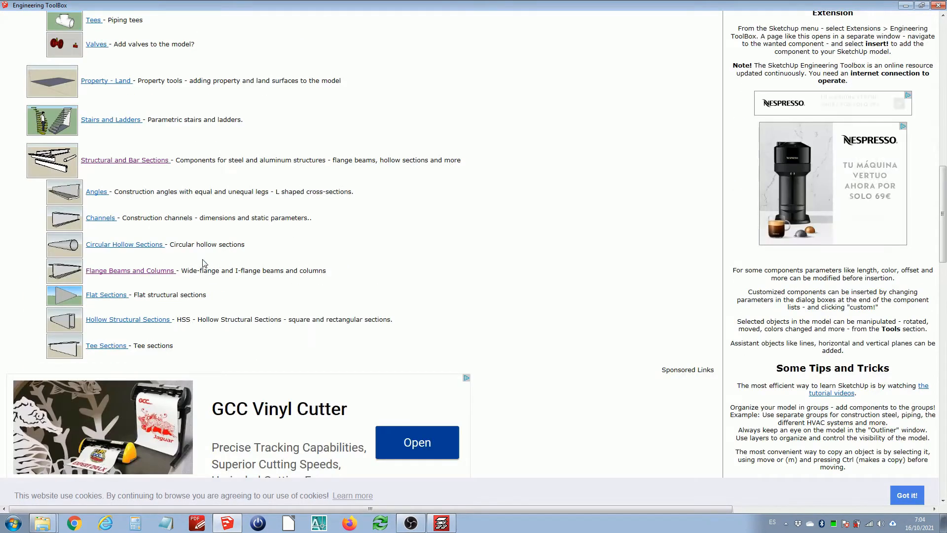
pyautogui.click(283, 260)
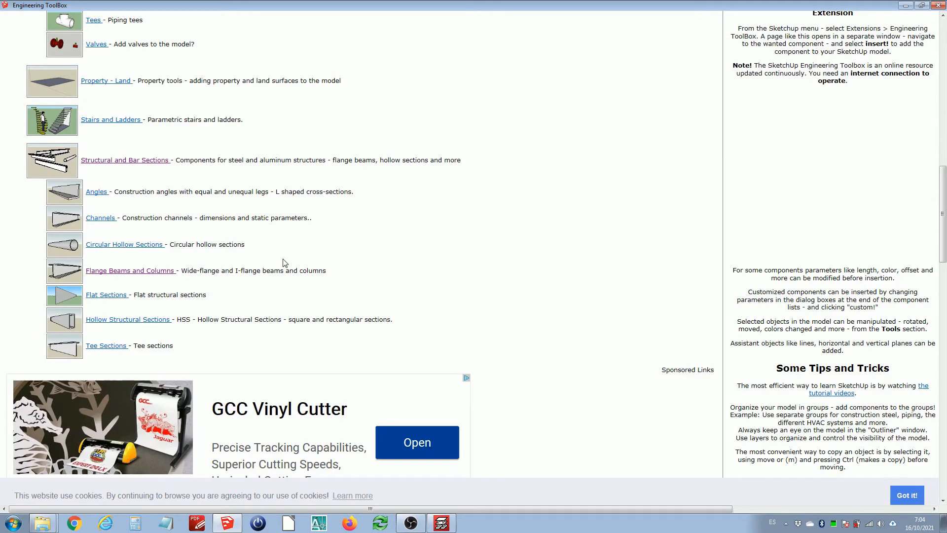
pyautogui.scroll(-2, 283, 254)
pyautogui.scroll(-6, 285, 256)
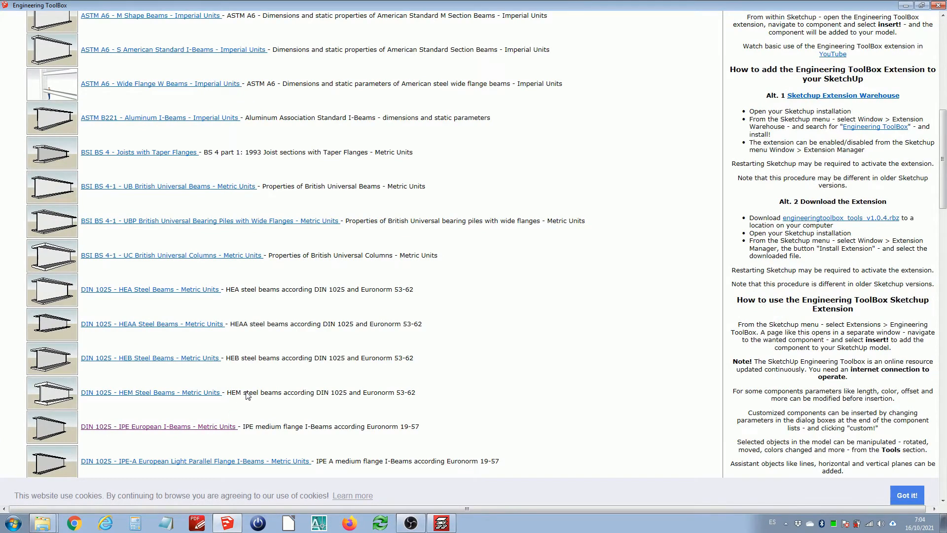
pyautogui.scroll(-5, 260, 339)
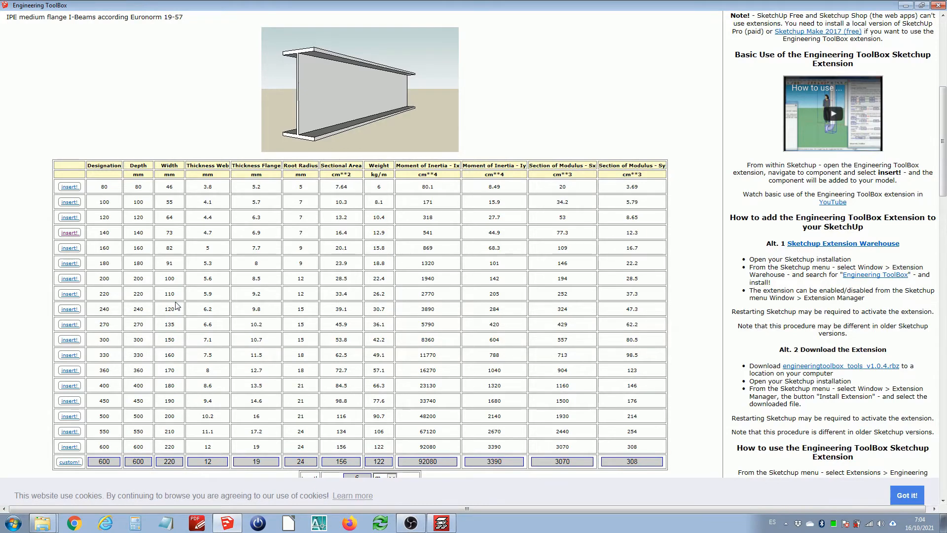
pyautogui.scroll(-3, 176, 306)
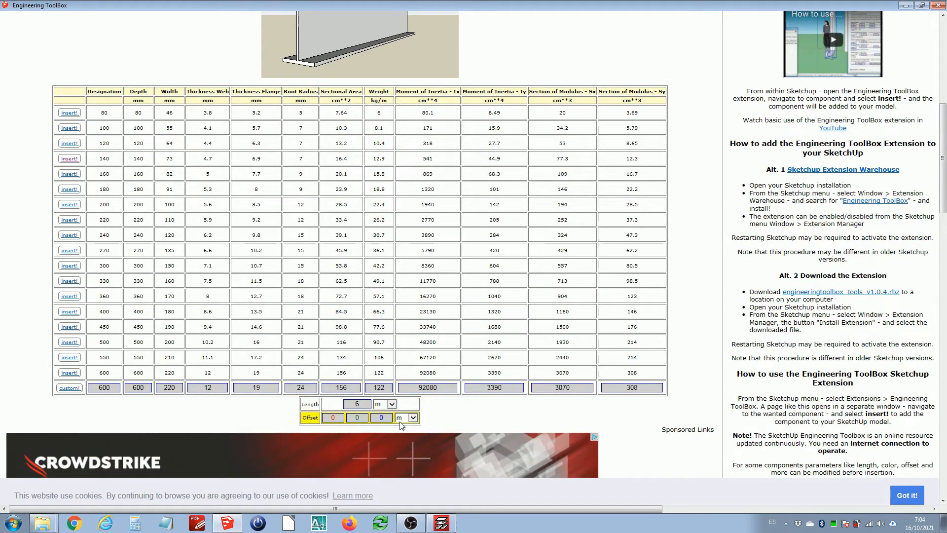
# Insert a 30 m long IPE 140 beam into the model and select it
pyautogui.click(370, 407)
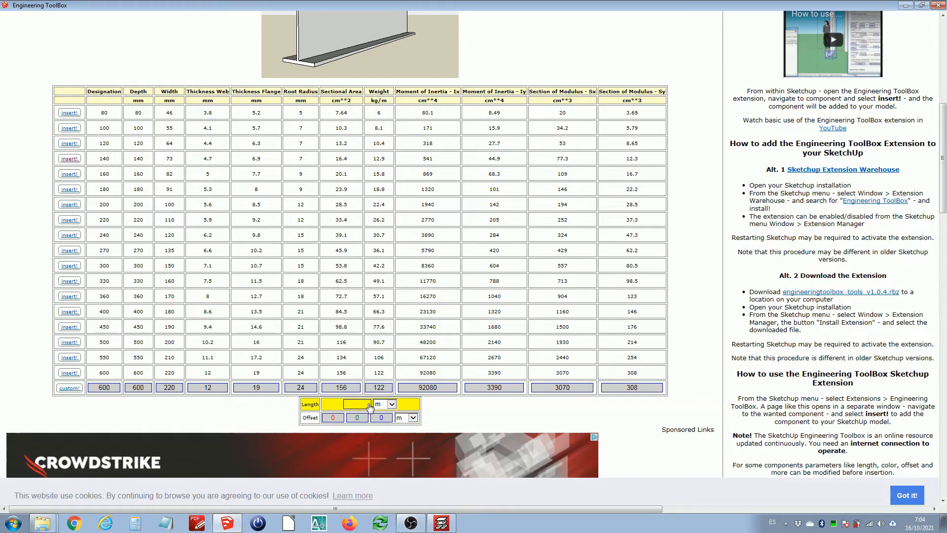
pyautogui.write('30')
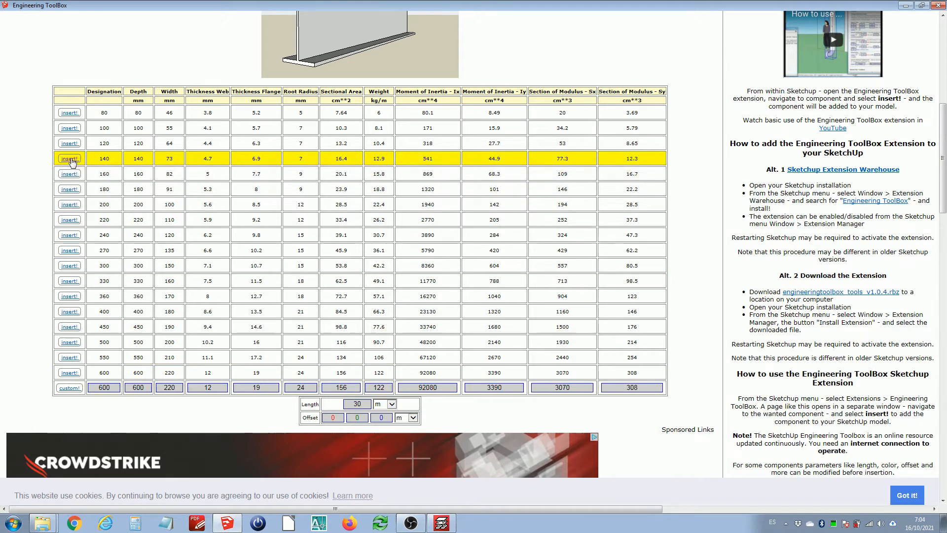
pyautogui.click(906, 5)
pyautogui.scroll(-1, 244, 299)
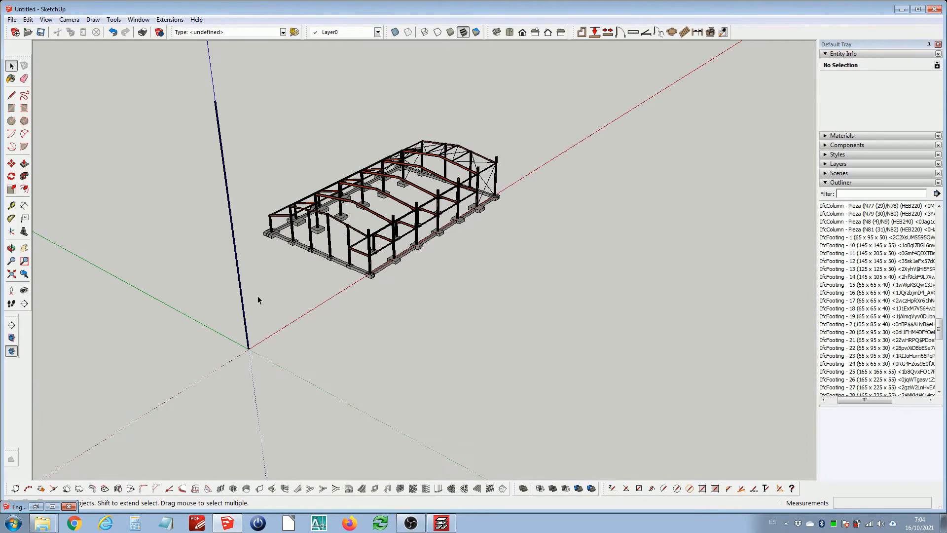
pyautogui.moveTo(262, 295); pyautogui.dragTo(222, 317, button='middle')
pyautogui.moveTo(224, 225); pyautogui.dragTo(200, 257)
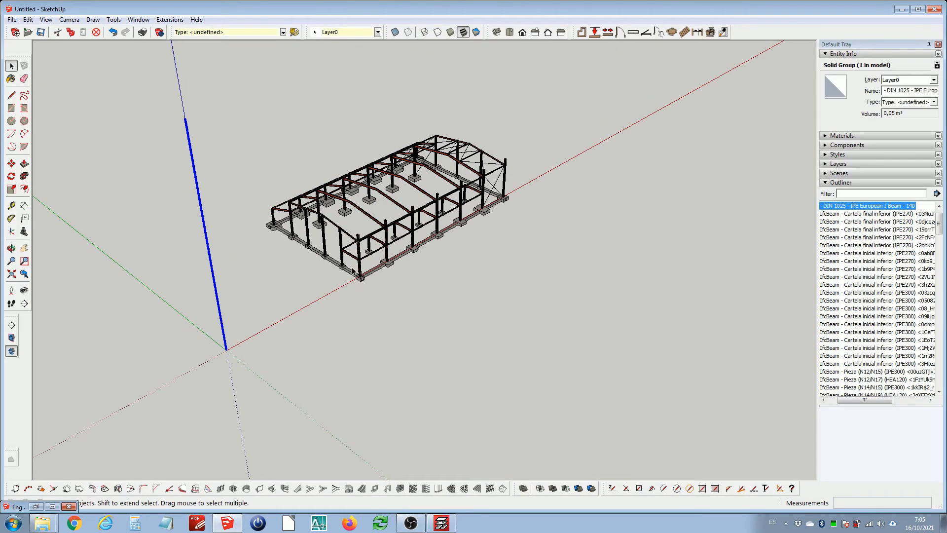
# Move the corner column about 2 m along the green axis to clear its position
pyautogui.scroll(6, 348, 188)
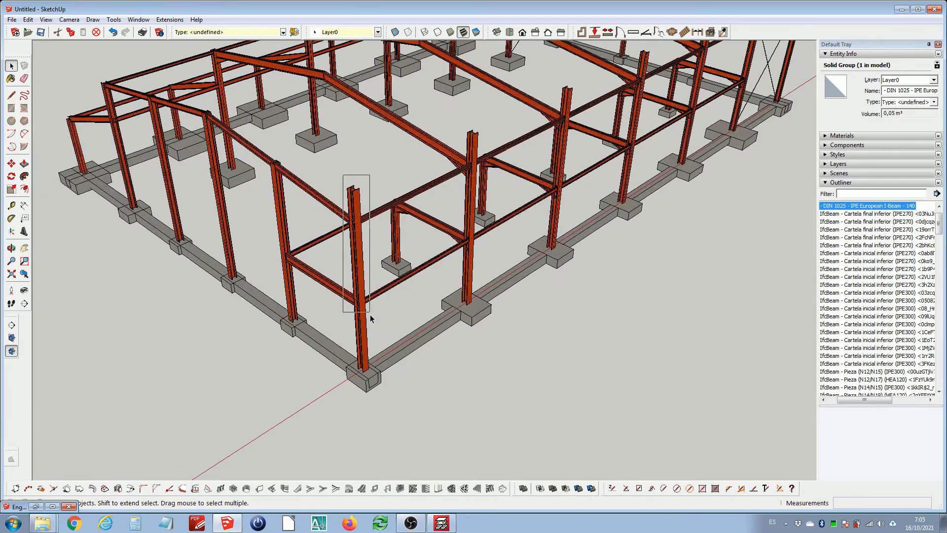
pyautogui.click(374, 371)
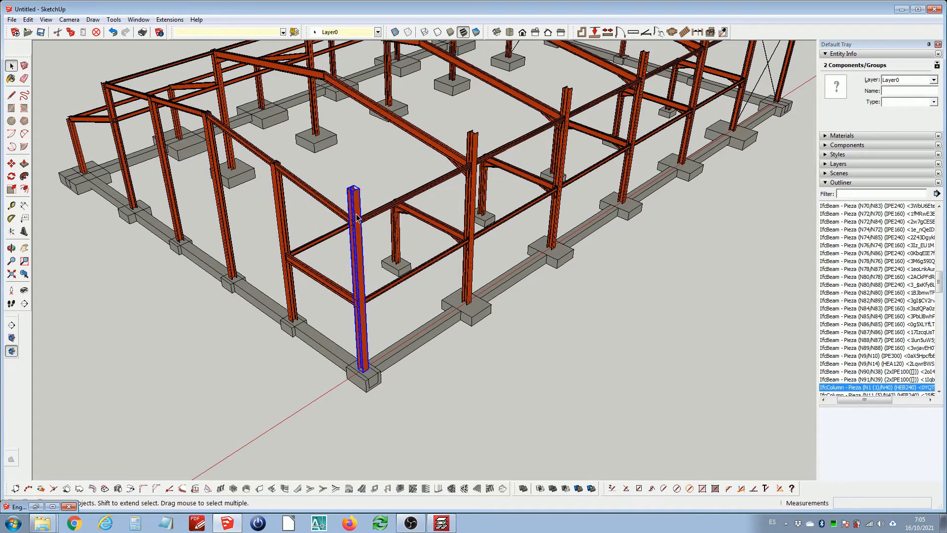
pyautogui.click(364, 310)
pyautogui.click(366, 355)
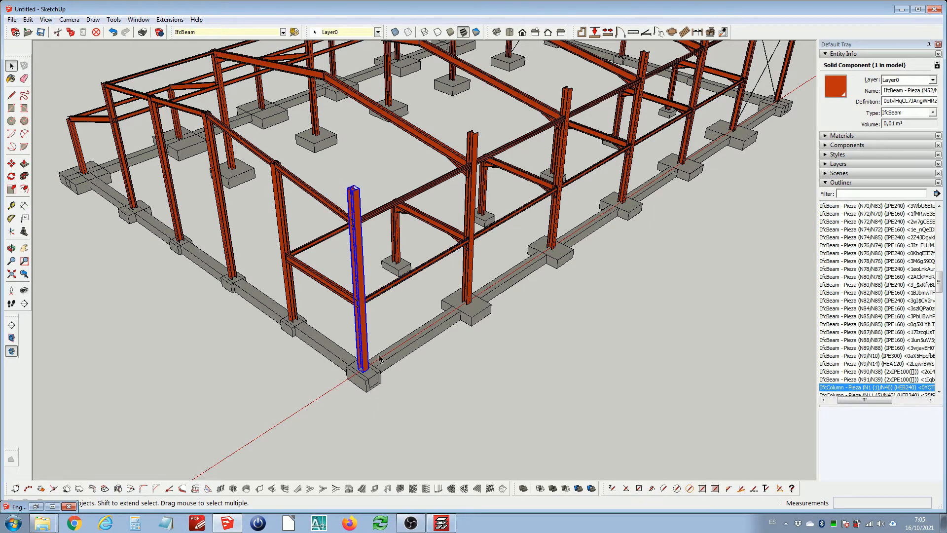
pyautogui.press('m')
pyautogui.click(464, 379)
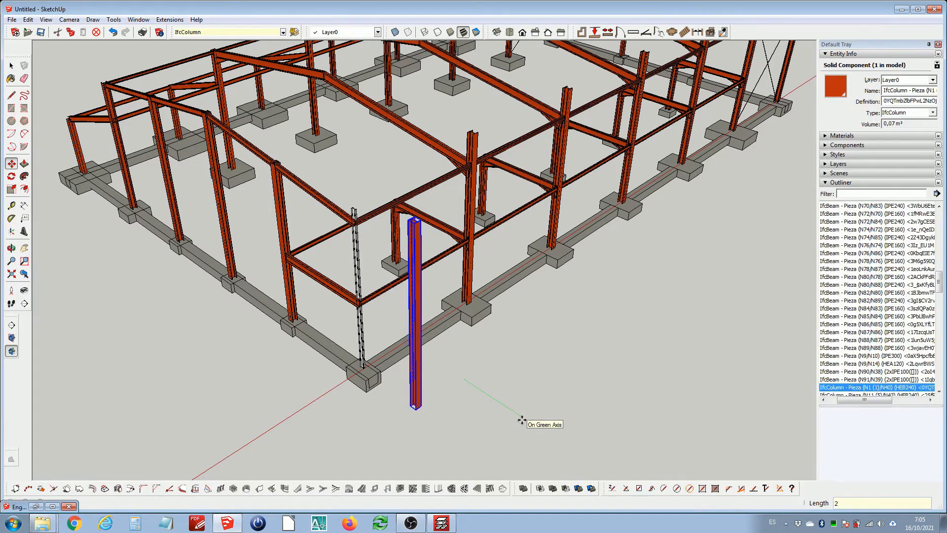
pyautogui.press('space')
# Move the short IPE 140 beam out of the column position to in front of the corner footing
pyautogui.scroll(5, 363, 395)
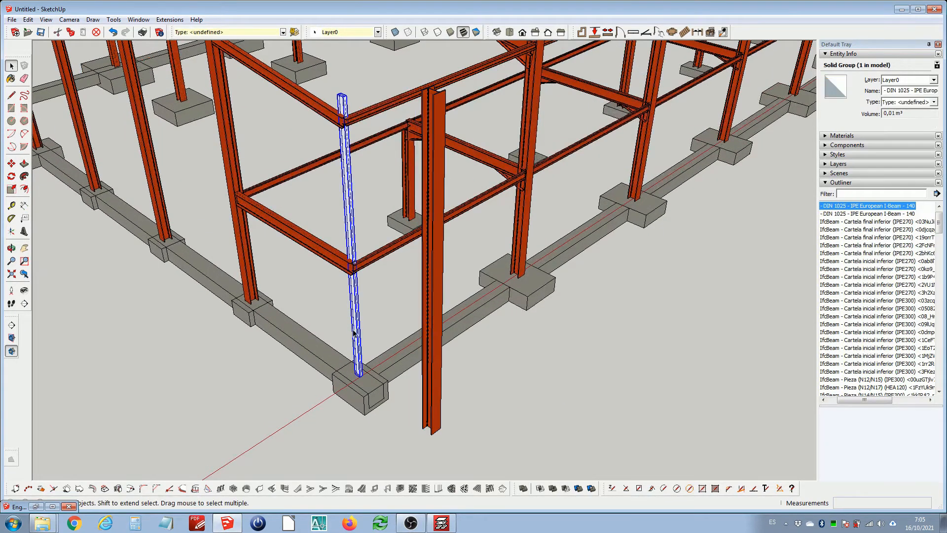
pyautogui.press('m')
pyautogui.click(359, 333)
pyautogui.scroll(-3, 362, 321)
pyautogui.click(301, 364)
pyautogui.press('space')
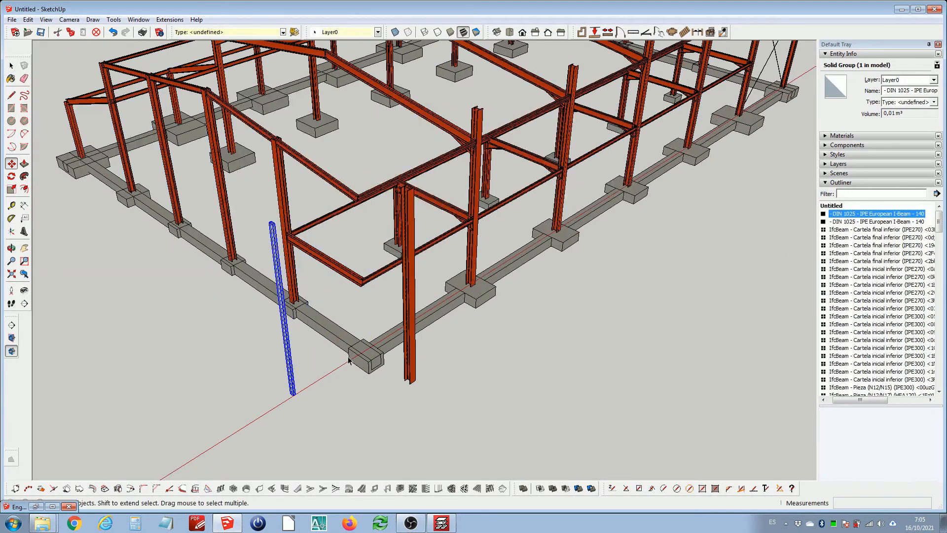
# Move the corner column back onto its footing
pyautogui.scroll(3, 398, 356)
pyautogui.click(420, 354)
pyautogui.press('m')
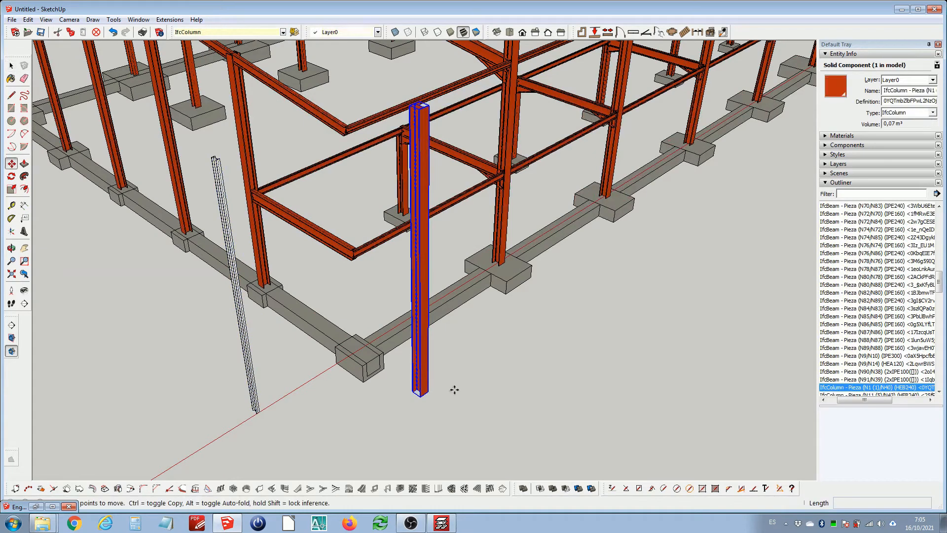
pyautogui.click(477, 412)
pyautogui.press('Escape')
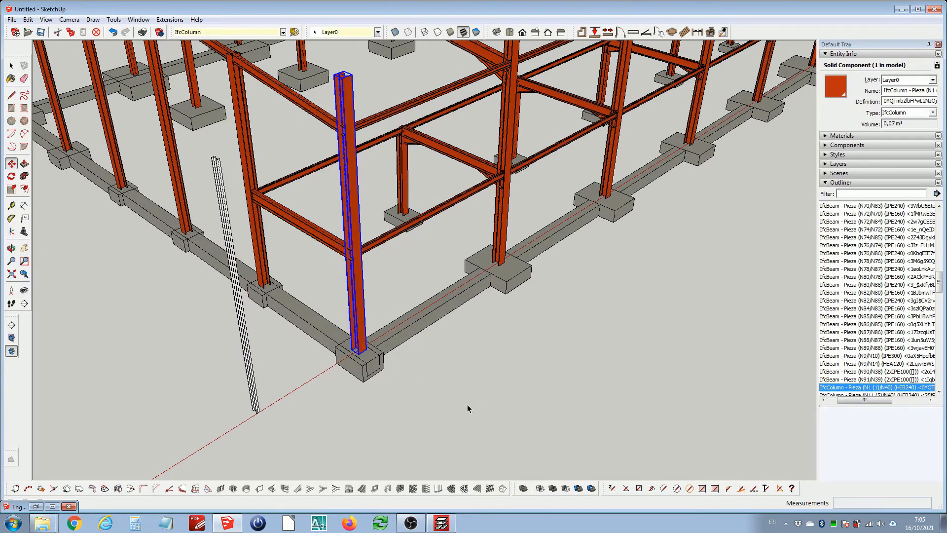
# Select the 30 m long IPE 140 beam and delete it
pyautogui.press('space')
pyautogui.scroll(-8, 424, 324)
pyautogui.moveTo(228, 384); pyautogui.dragTo(241, 383)
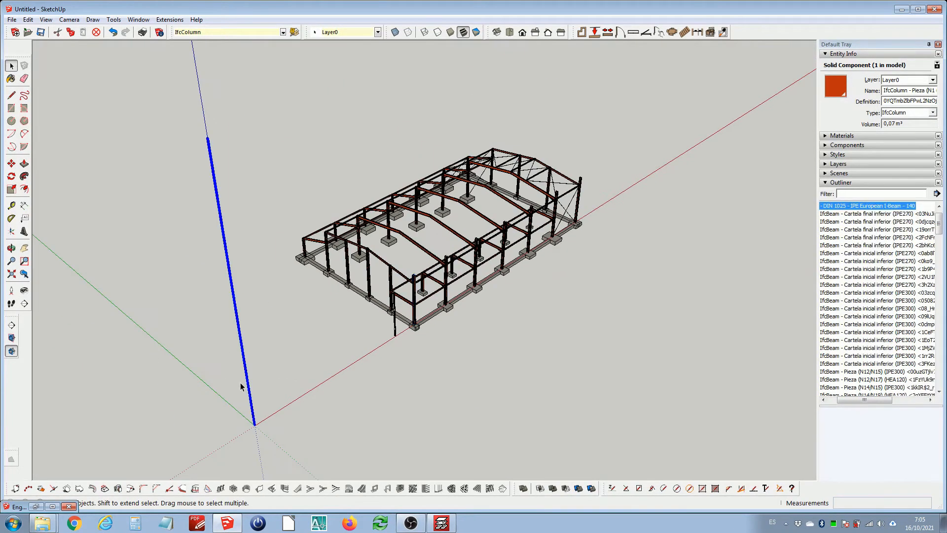
pyautogui.press('Delete')
# Compare the IPE 140 beam's entity information with that of the adjacent tie beam
pyautogui.scroll(3, 392, 323)
pyautogui.scroll(5, 391, 323)
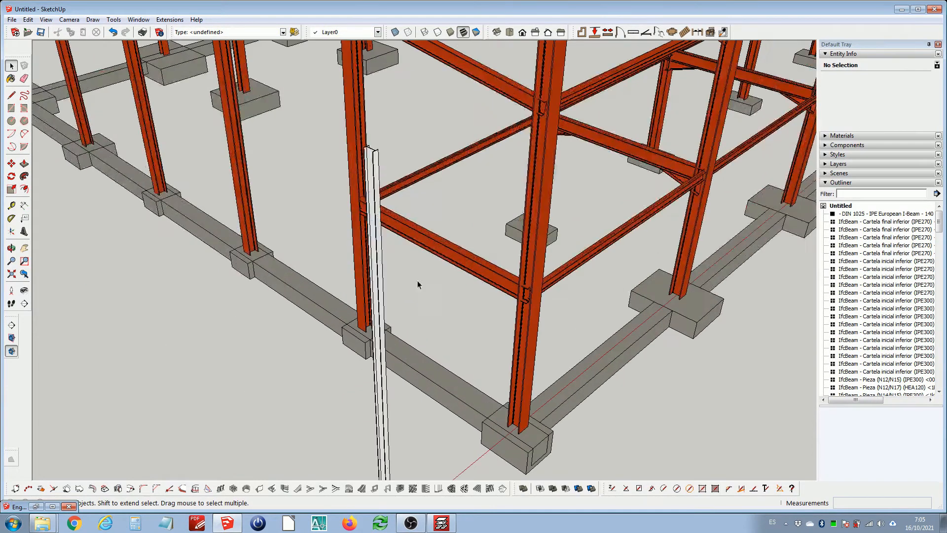
pyautogui.scroll(-5, 459, 255)
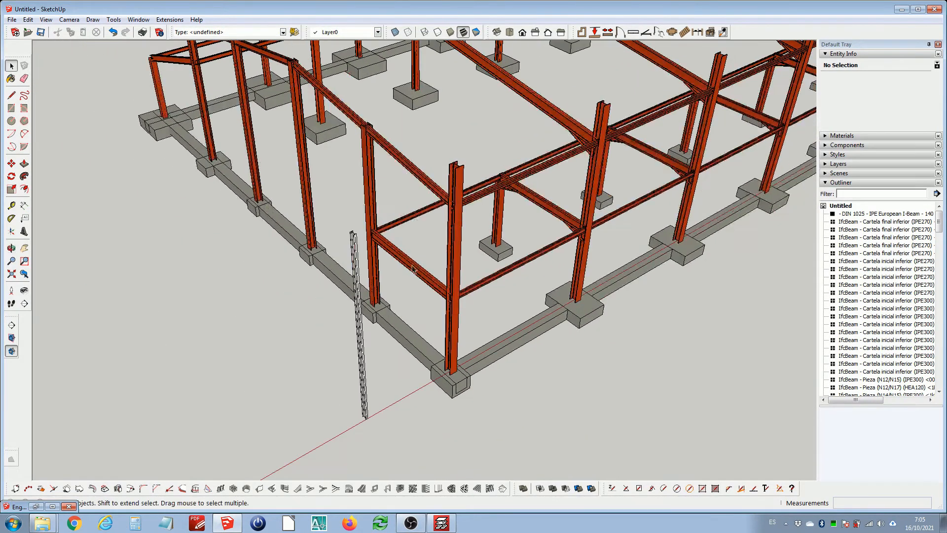
pyautogui.click(360, 302)
pyautogui.scroll(5, 362, 302)
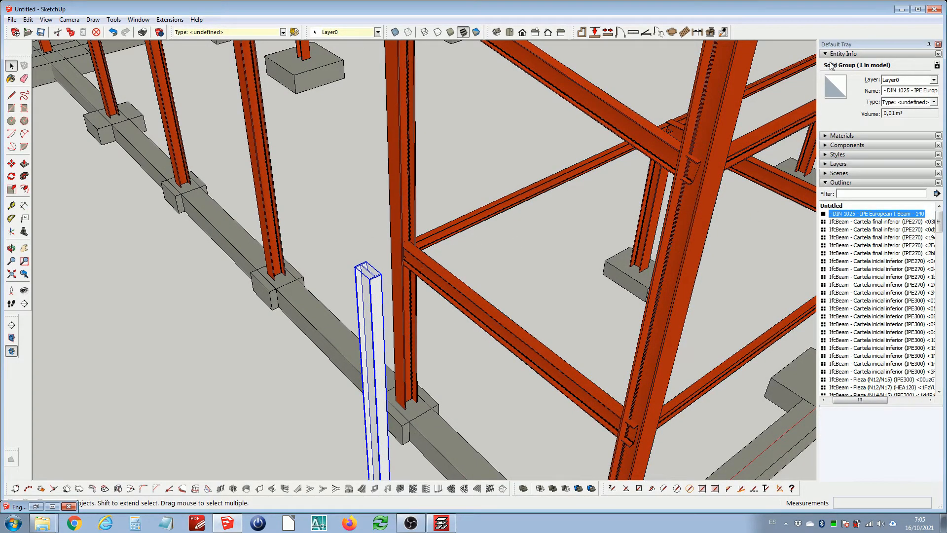
pyautogui.click(416, 266)
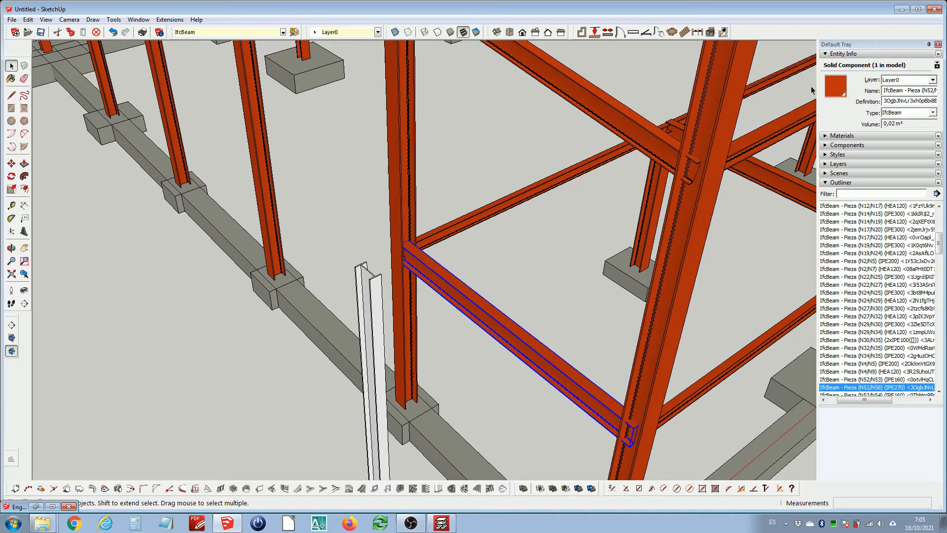
pyautogui.click(376, 288)
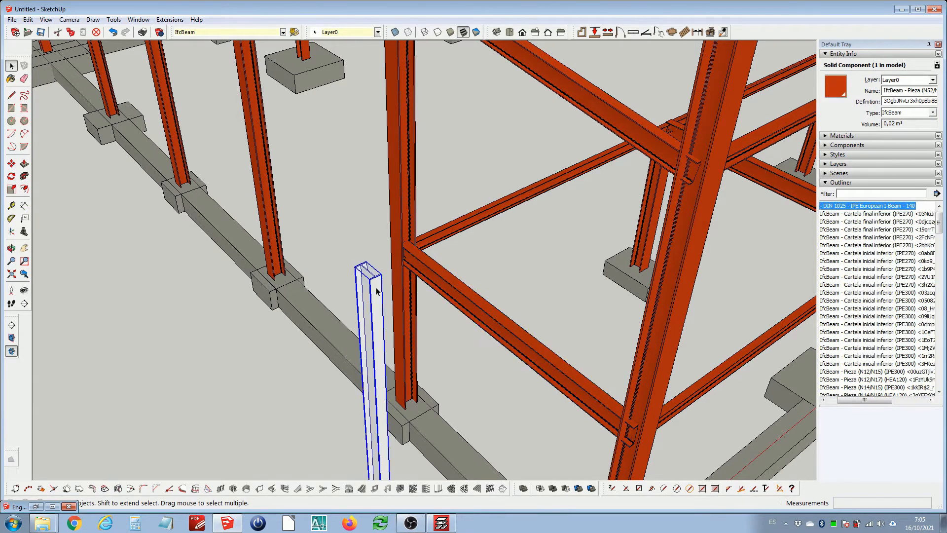
pyautogui.click(448, 278)
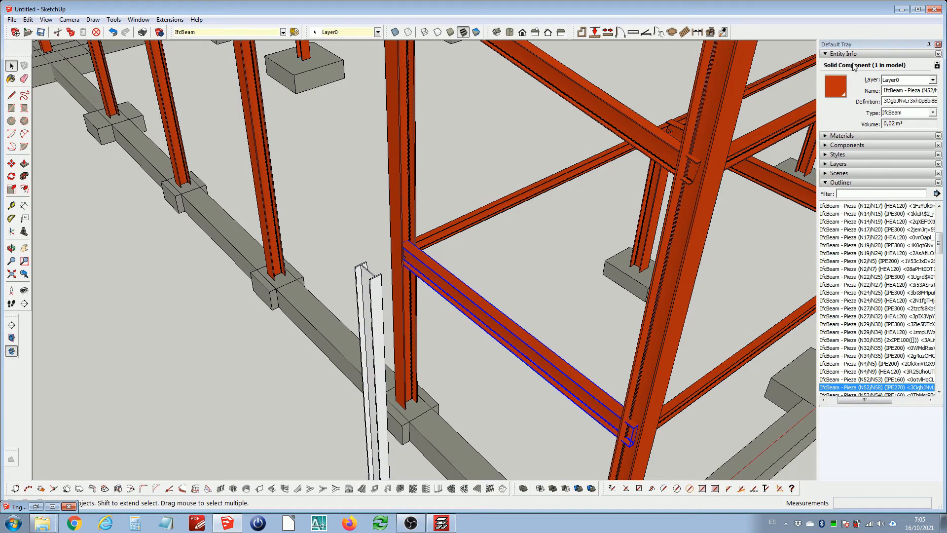
pyautogui.click(376, 304)
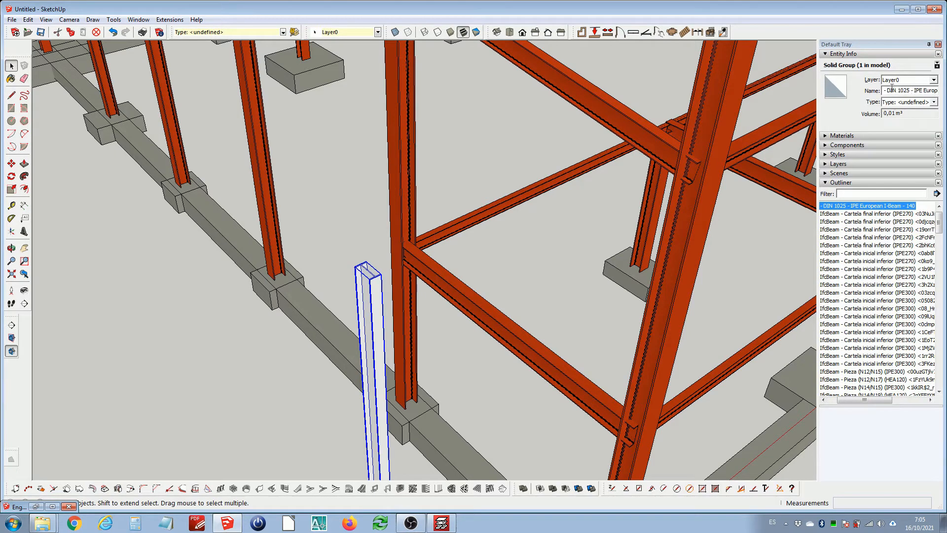
# Convert the IPE 140 group into a component
pyautogui.moveTo(892, 91); pyautogui.dragTo(936, 91)
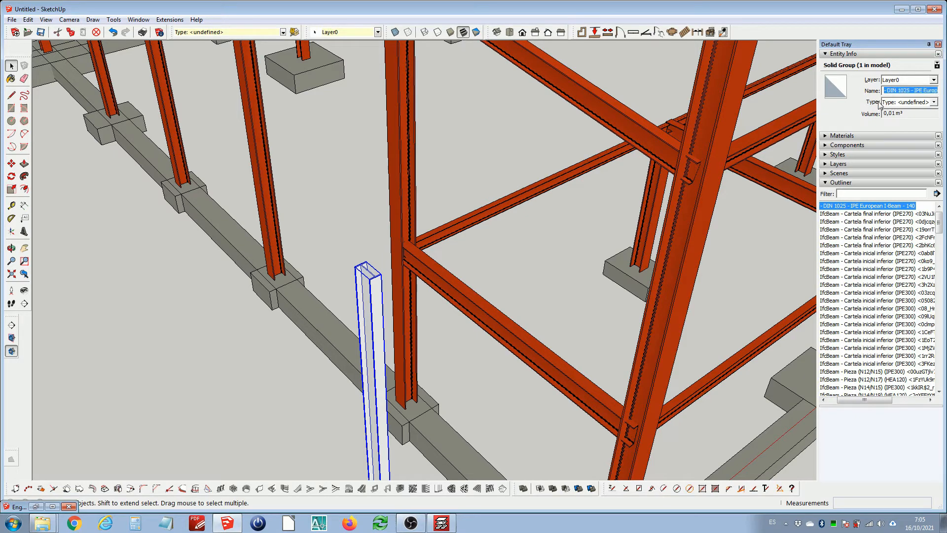
pyautogui.rightClick(374, 299)
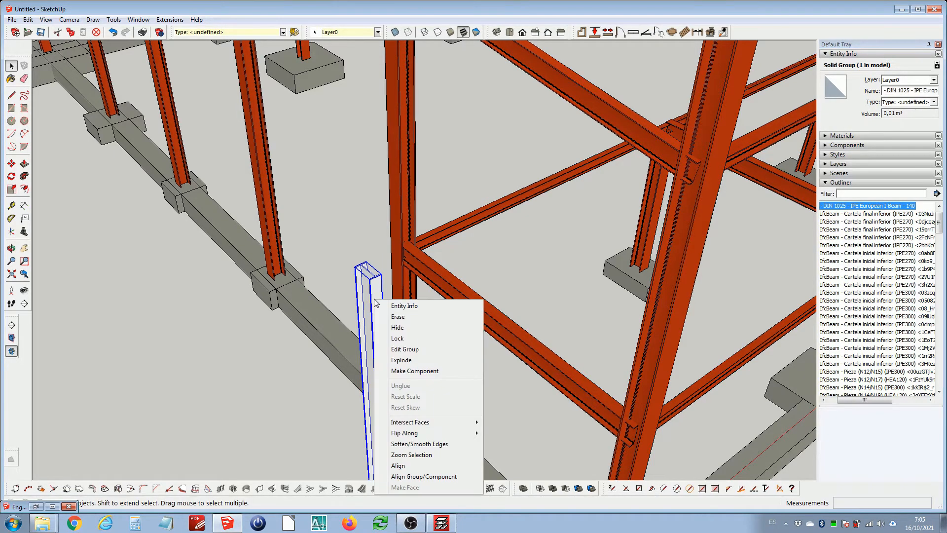
pyautogui.click(439, 372)
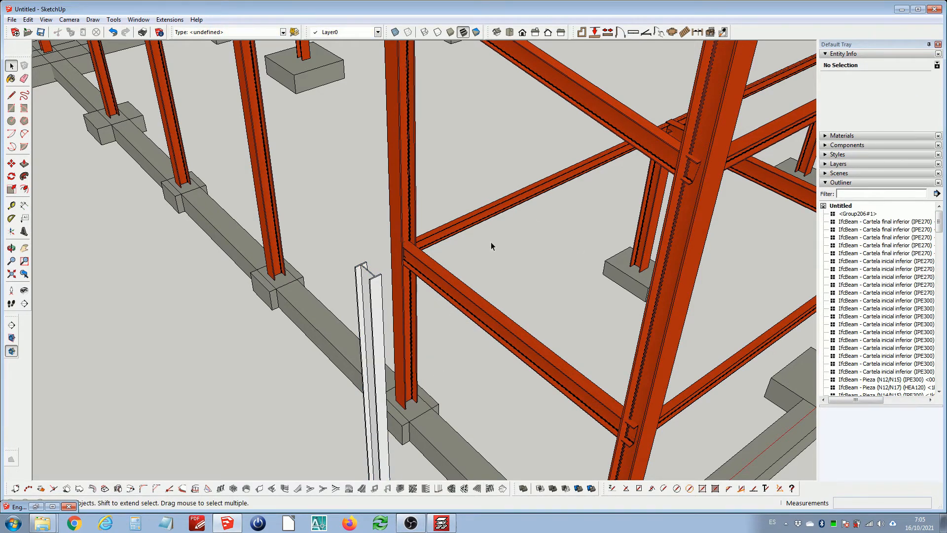
# Name the new component IPE - 140
pyautogui.click(372, 316)
pyautogui.click(893, 91)
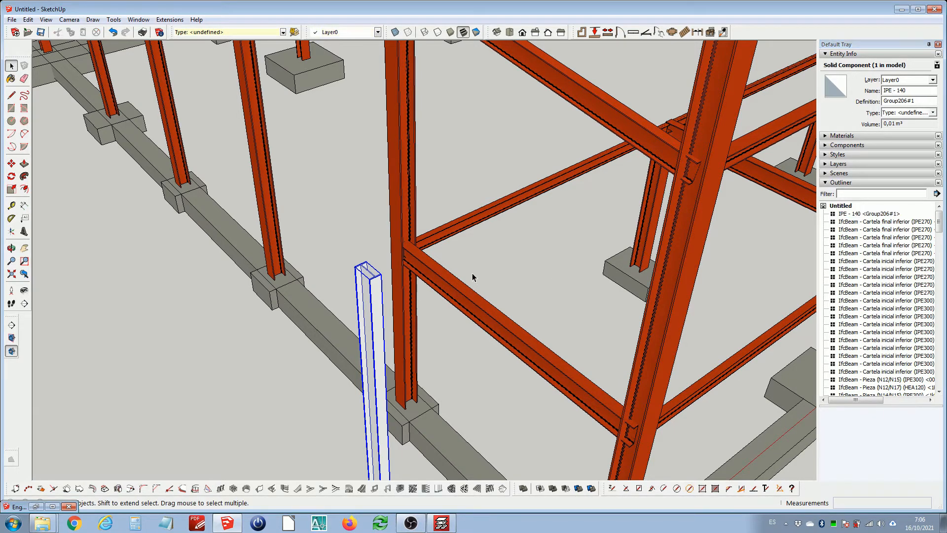
pyautogui.scroll(-2, 383, 300)
pyautogui.scroll(-3, 386, 302)
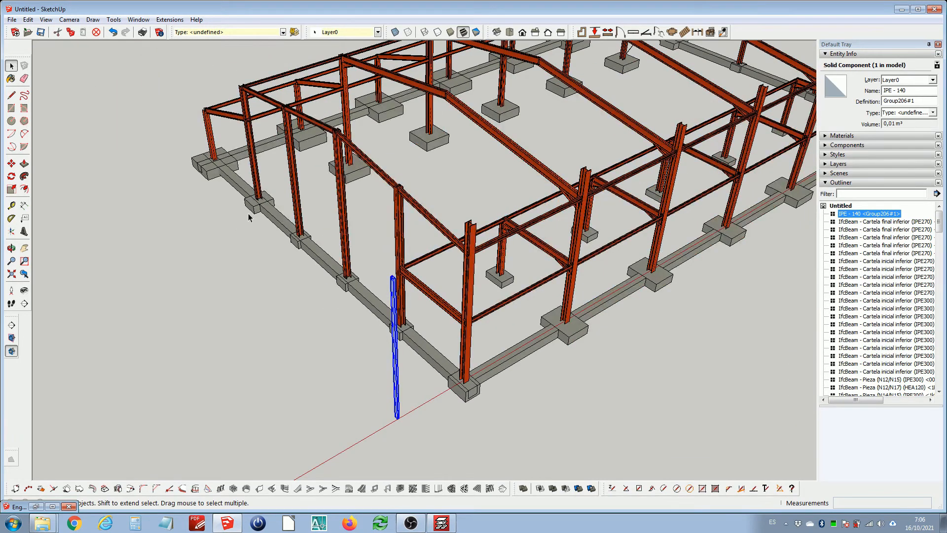
# Sample the red steel material from a tie beam and paint the IPE 140 component with it
pyautogui.click(11, 79)
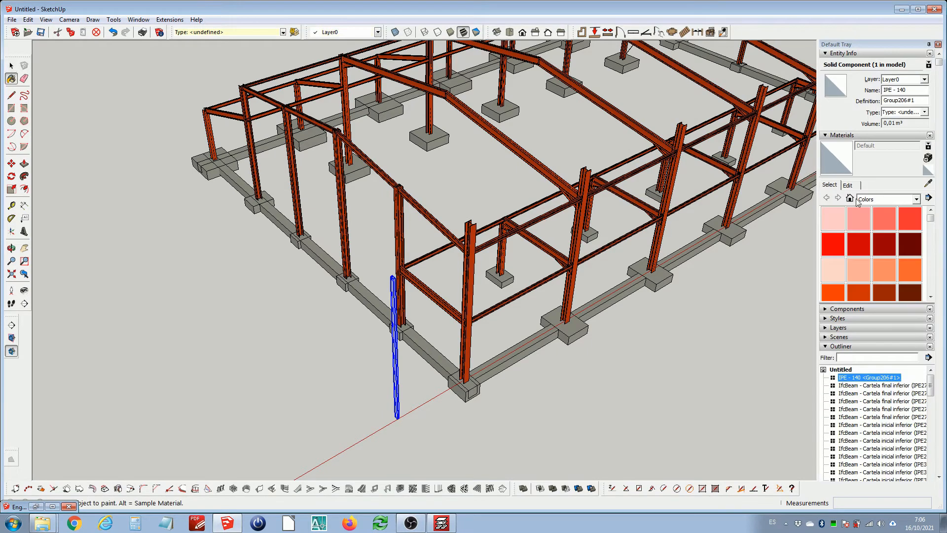
pyautogui.click(928, 183)
pyautogui.scroll(2, 449, 246)
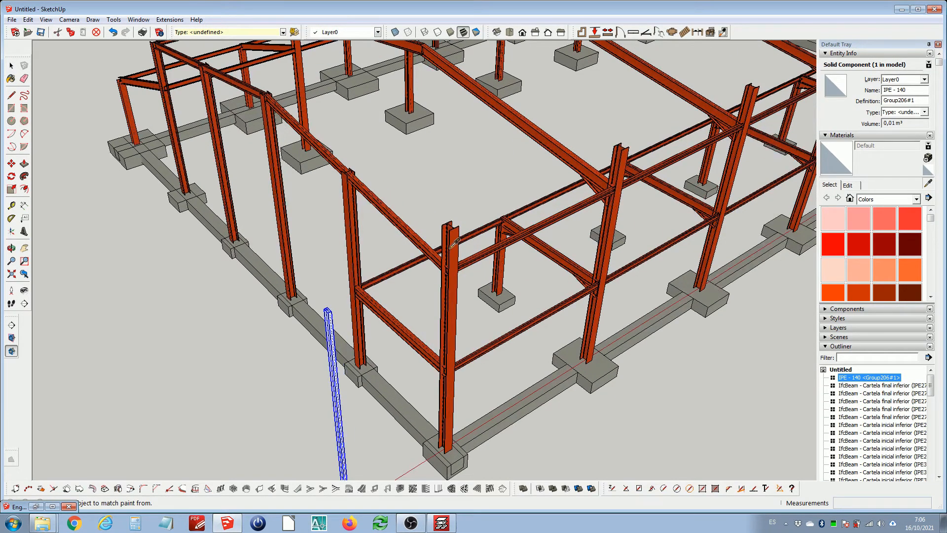
pyautogui.click(450, 249)
pyautogui.scroll(-2, 447, 249)
pyautogui.scroll(3, 368, 310)
pyautogui.click(353, 310)
# Rotate the IPE 140 component 90° about the red axis around its top corner
pyautogui.moveTo(428, 212); pyautogui.dragTo(434, 214, button='middle')
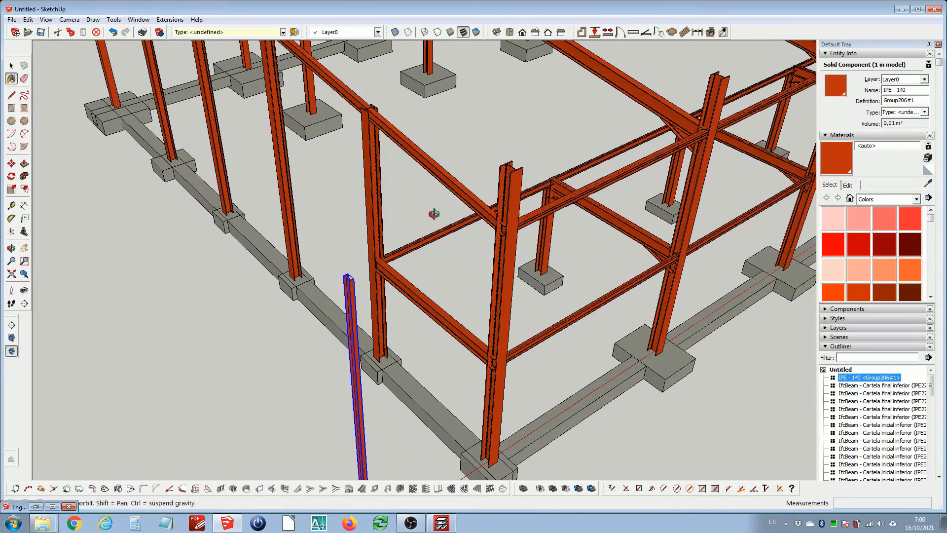
pyautogui.moveTo(434, 213); pyautogui.dragTo(454, 220)
pyautogui.press('space')
pyautogui.scroll(-3, 444, 237)
pyautogui.scroll(2, 408, 309)
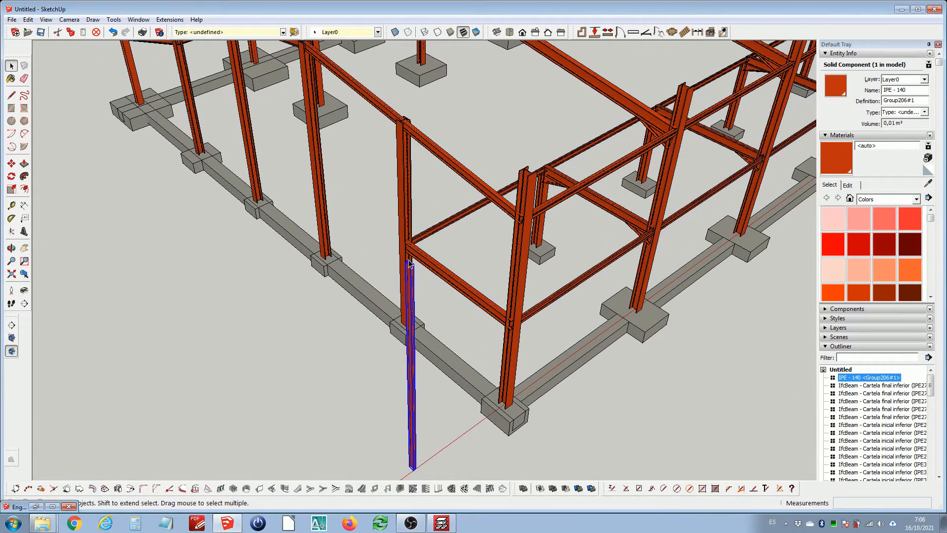
pyautogui.scroll(2, 409, 263)
pyautogui.scroll(-4, 409, 260)
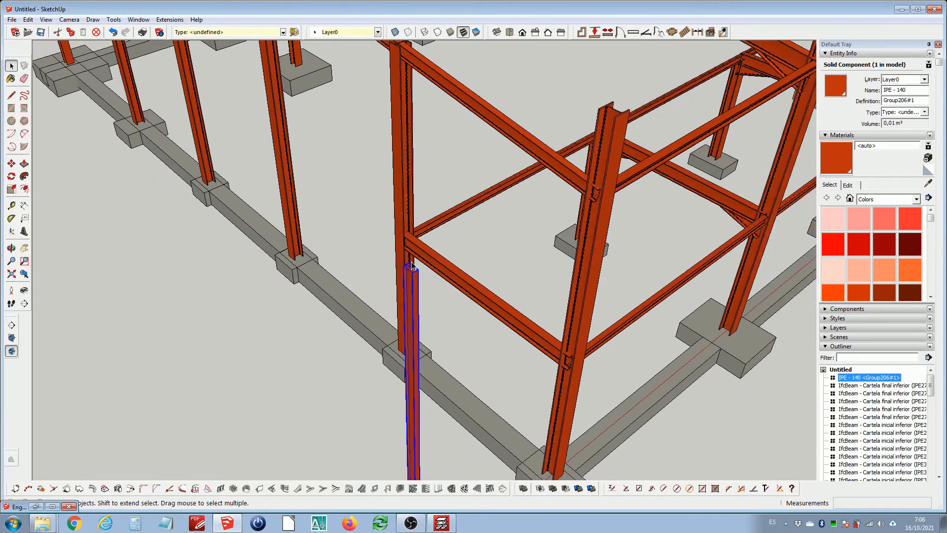
pyautogui.scroll(2, 410, 261)
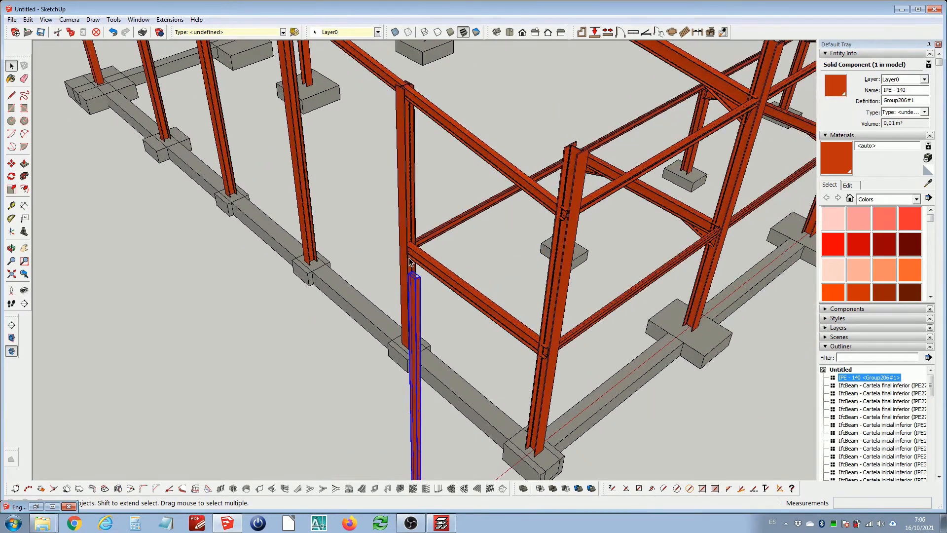
pyautogui.click(11, 176)
pyautogui.scroll(3, 412, 268)
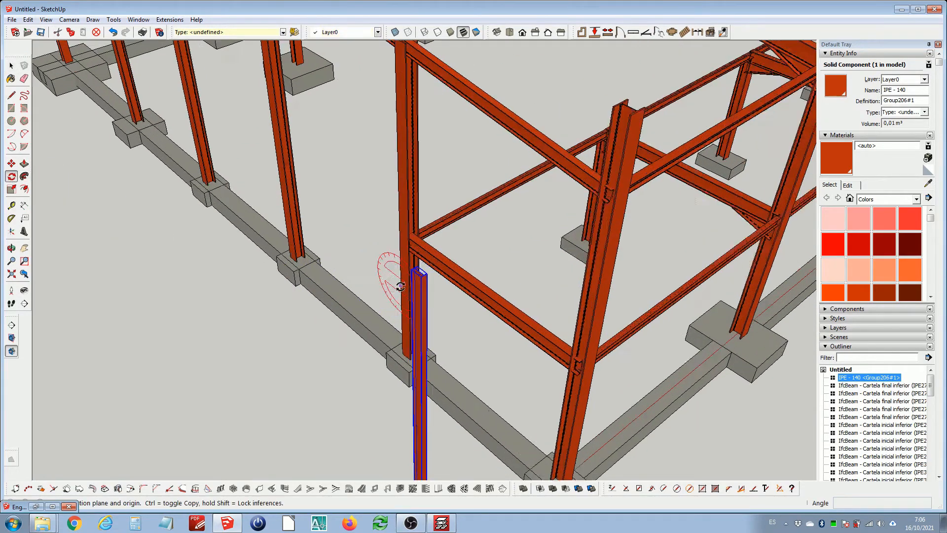
pyautogui.scroll(2, 428, 265)
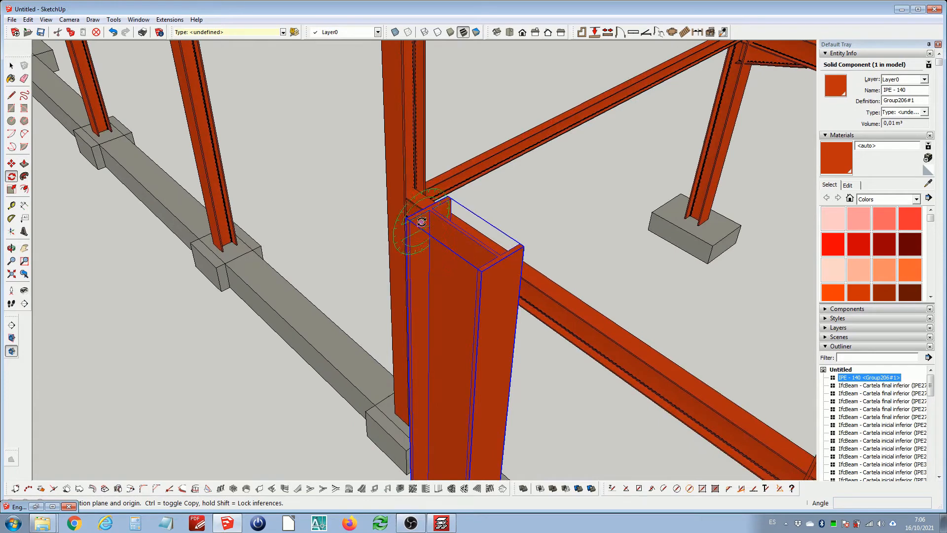
pyautogui.click(82, 20)
pyautogui.click(91, 80)
pyautogui.scroll(4, 413, 271)
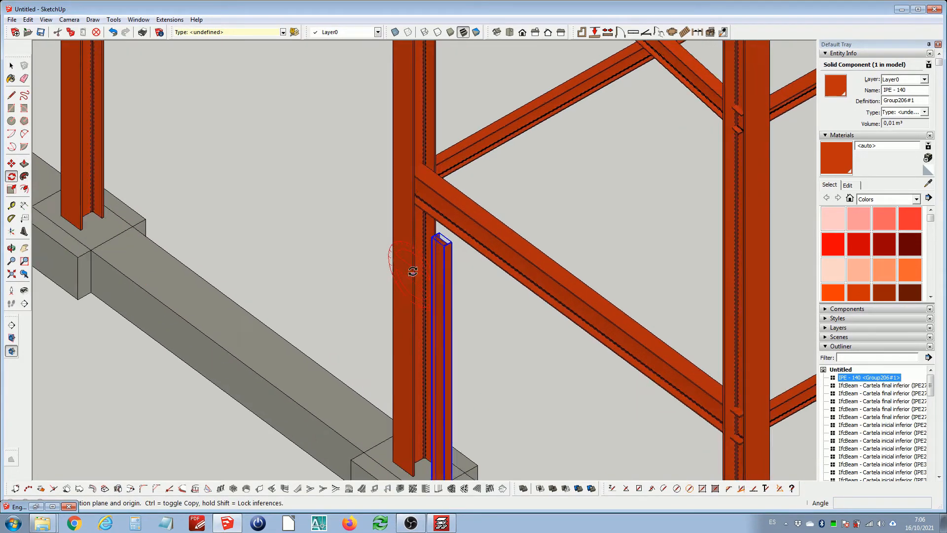
pyautogui.scroll(5, 413, 271)
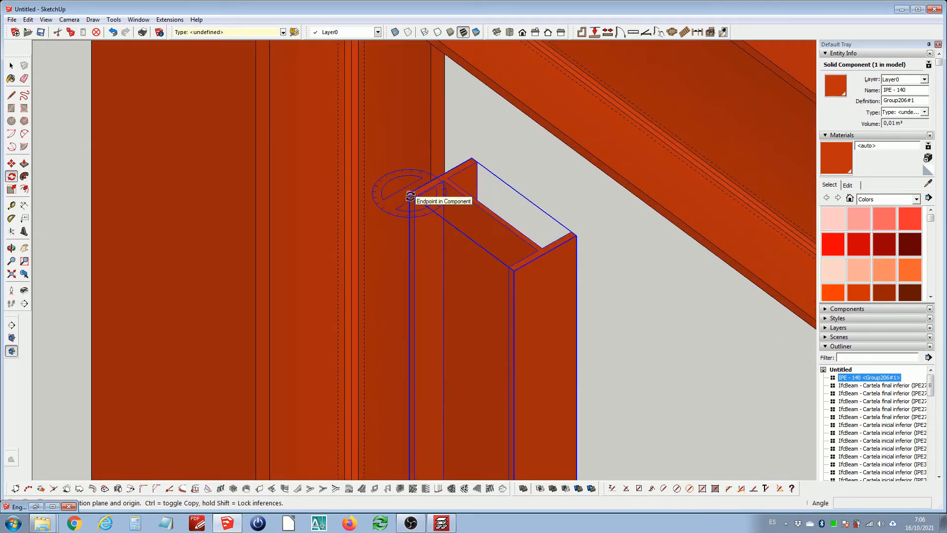
pyautogui.press('Right')
pyautogui.click(410, 195)
pyautogui.click(405, 244)
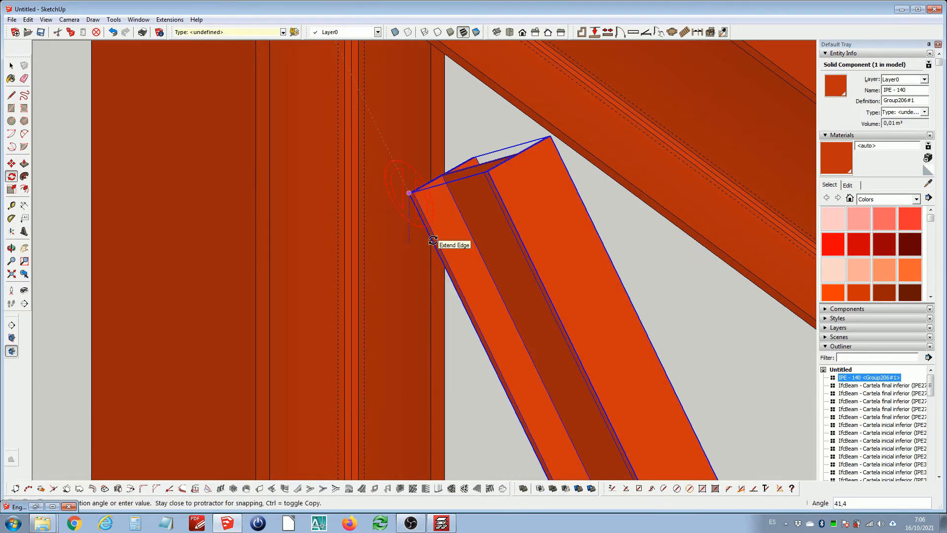
pyautogui.write('90')
pyautogui.press('Return')
# Rotate the IPE 140 component about its top corner to bring it in line with the rafter
pyautogui.scroll(-2, 434, 237)
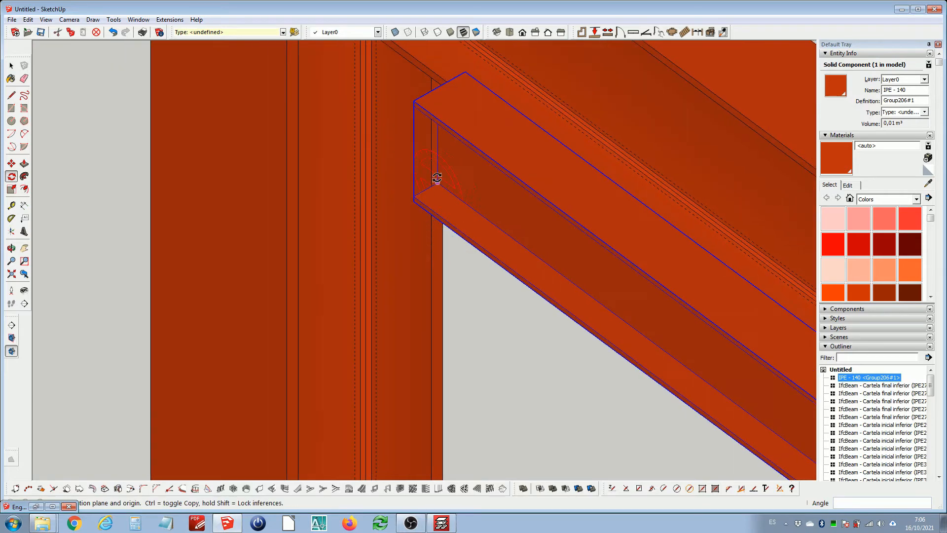
pyautogui.scroll(5, 437, 110)
pyautogui.click(400, 91)
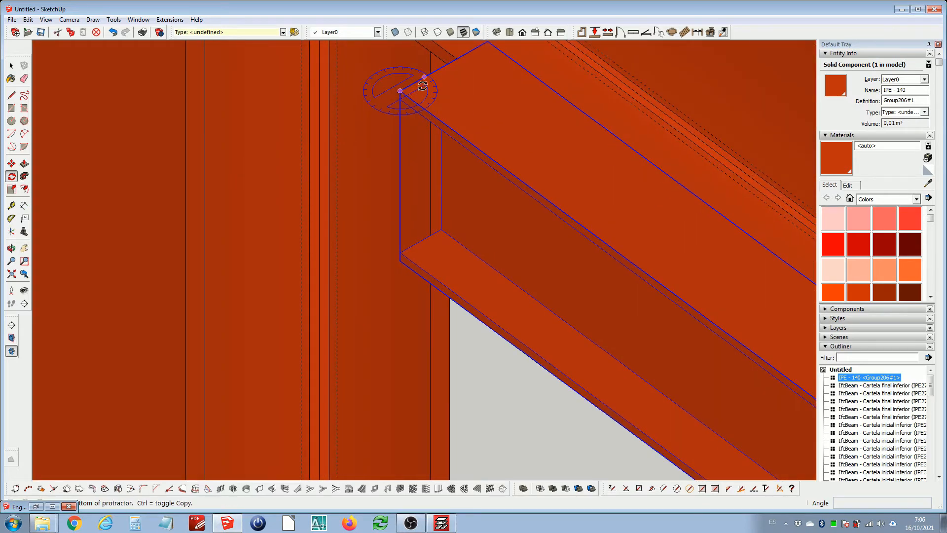
pyautogui.click(440, 69)
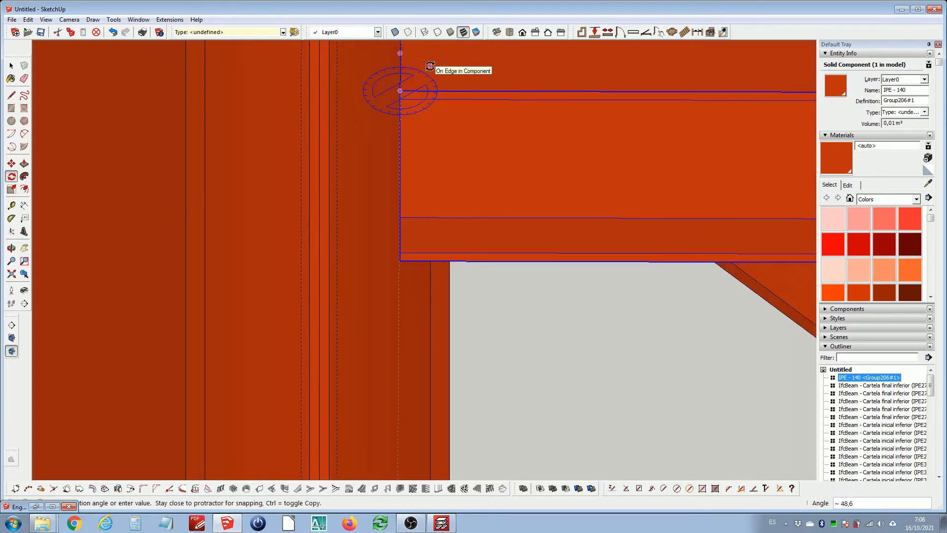
pyautogui.press('Return')
pyautogui.press('space')
# Move the IPE 140 component by its bottom corner onto the top flange of the rafter
pyautogui.scroll(-3, 393, 157)
pyautogui.scroll(5, 359, 190)
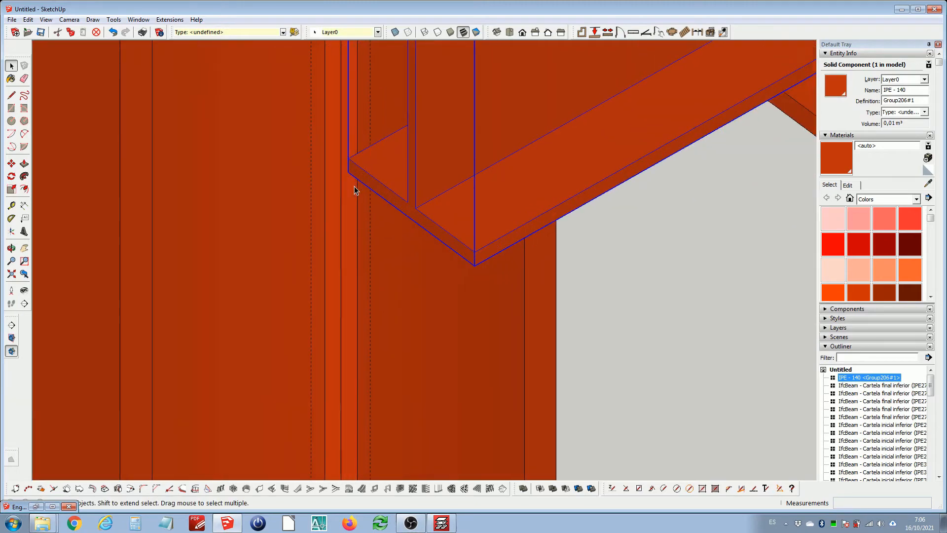
pyautogui.press('m')
pyautogui.click(349, 172)
pyautogui.scroll(-4, 442, 262)
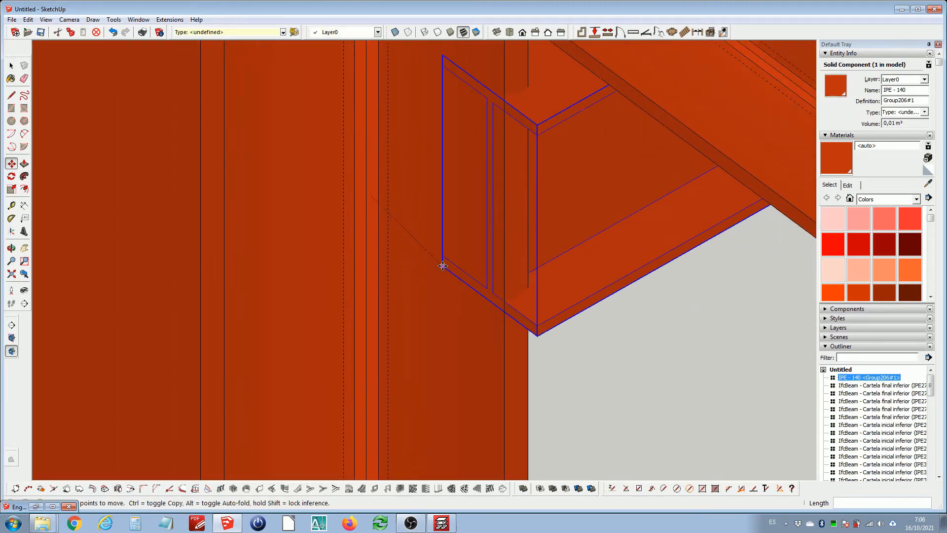
pyautogui.scroll(-10, 443, 261)
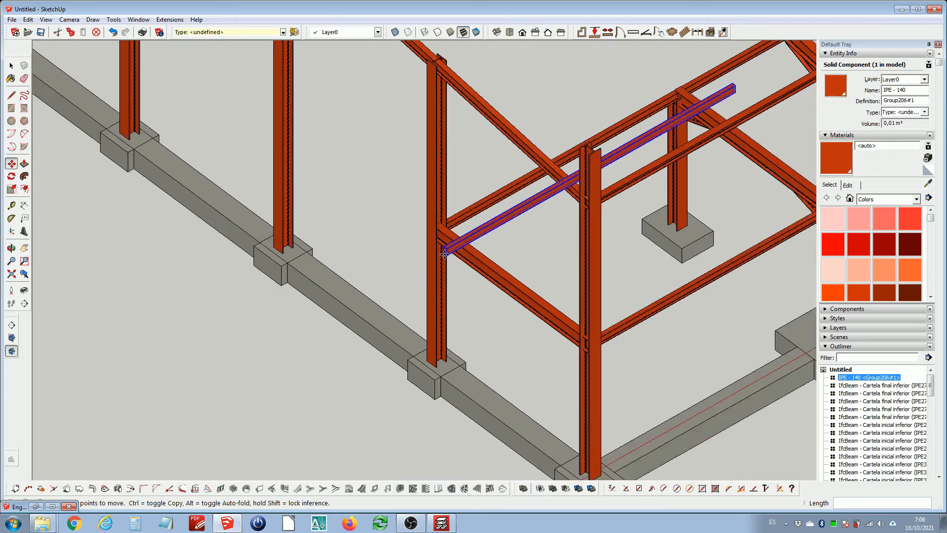
pyautogui.scroll(-4, 445, 254)
pyautogui.keyDown('shift'); pyautogui.moveTo(395, 101); pyautogui.dragTo(470, 218, button='middle'); pyautogui.keyUp('shift')
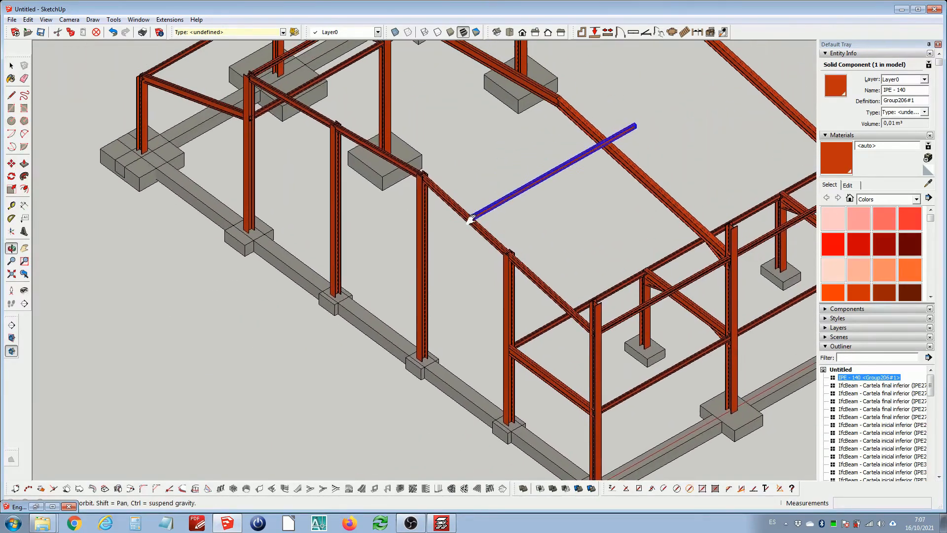
pyautogui.scroll(3, 431, 182)
pyautogui.scroll(10, 430, 181)
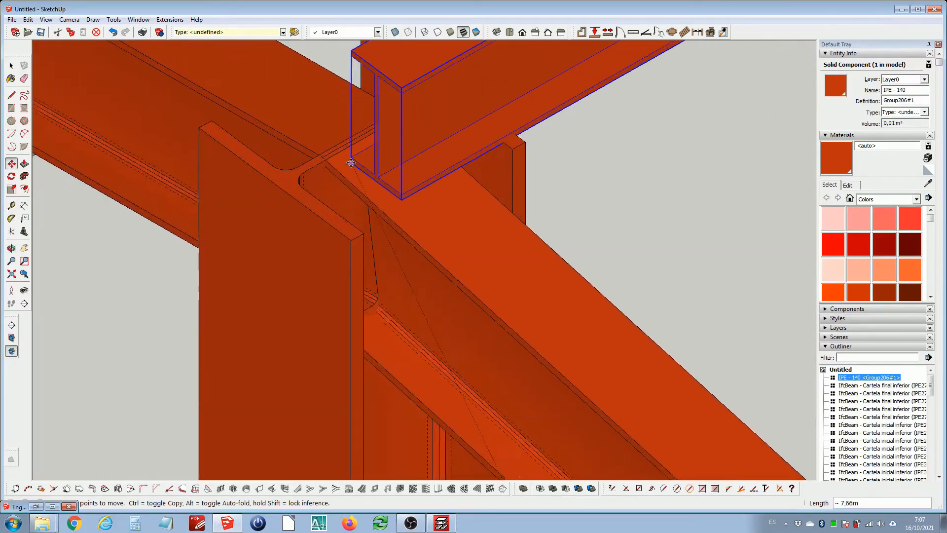
pyautogui.scroll(3, 321, 166)
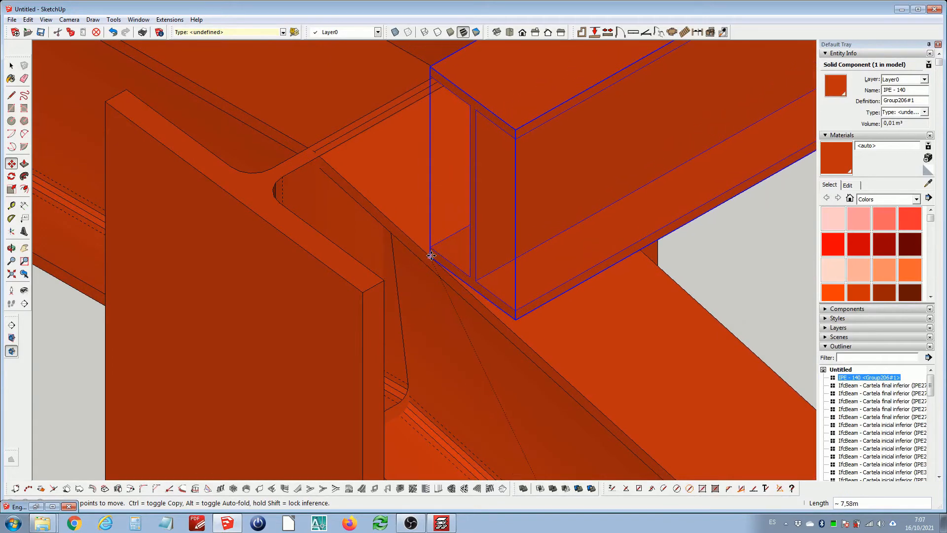
pyautogui.click(430, 257)
pyautogui.press('space')
# Rotate the IPE 140 component about its bottom corner so it sits flat on the rafter's slope
pyautogui.scroll(5, 444, 265)
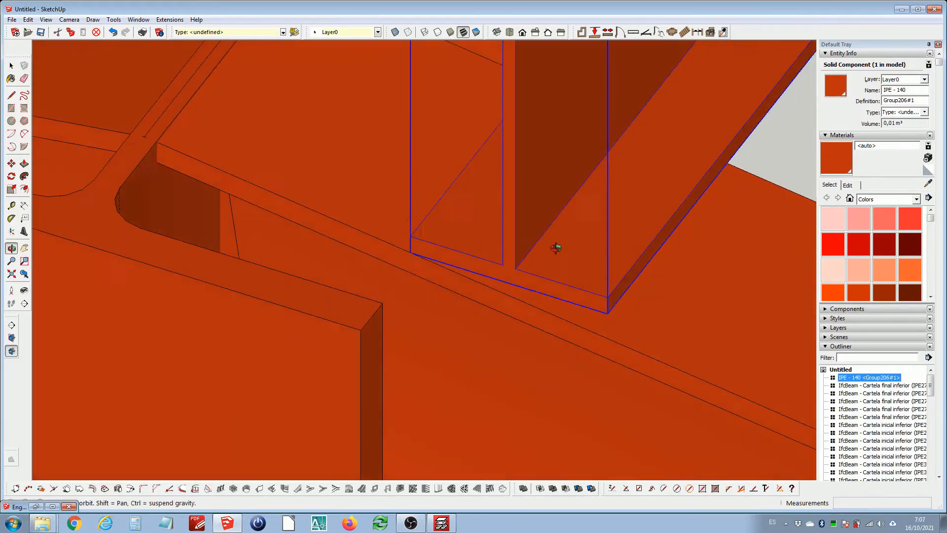
pyautogui.press('q')
pyautogui.scroll(2, 347, 247)
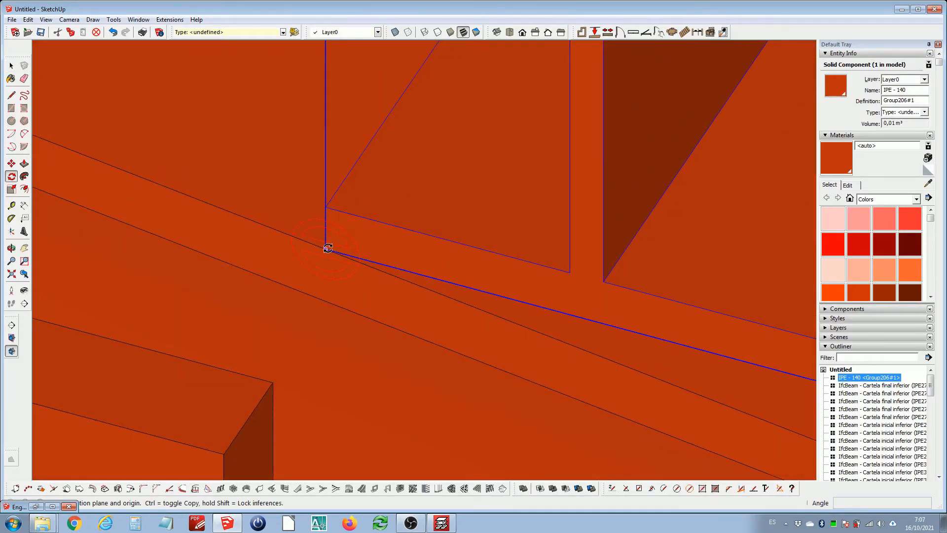
pyautogui.click(329, 248)
pyautogui.scroll(-1, 331, 249)
pyautogui.click(512, 297)
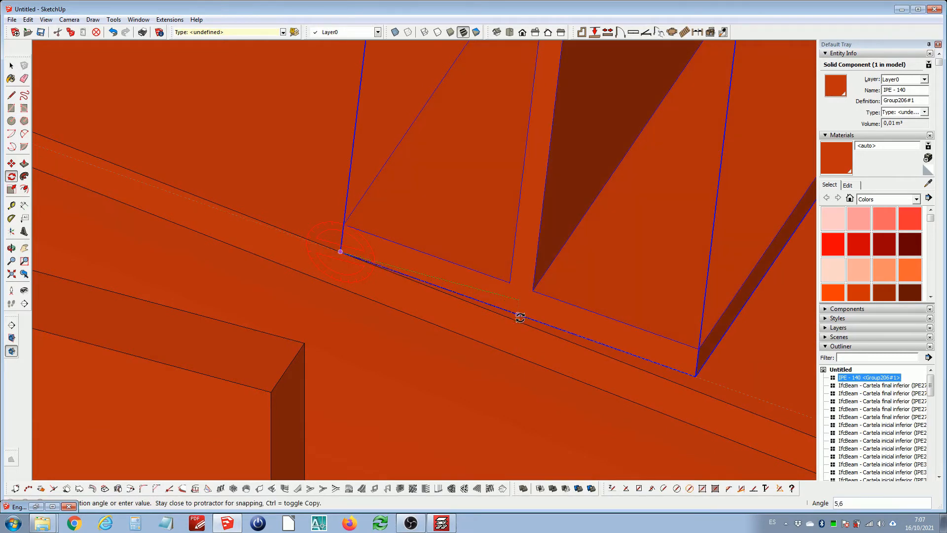
pyautogui.click(520, 318)
pyautogui.press('space')
# Copy the IPE 140 purlin 2 m along the rafter as an array of 10 copies
pyautogui.scroll(-5, 403, 248)
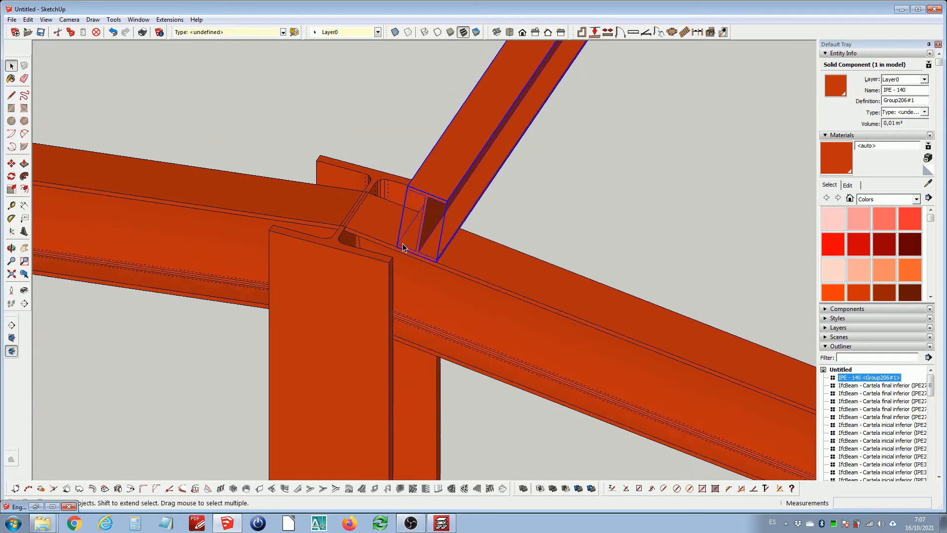
pyautogui.scroll(-8, 403, 248)
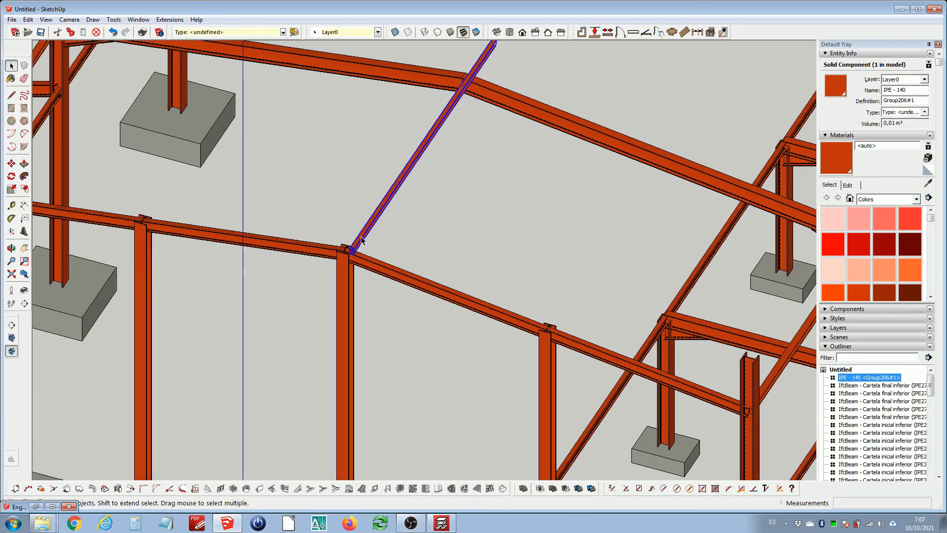
pyautogui.scroll(10, 357, 241)
pyautogui.press('m')
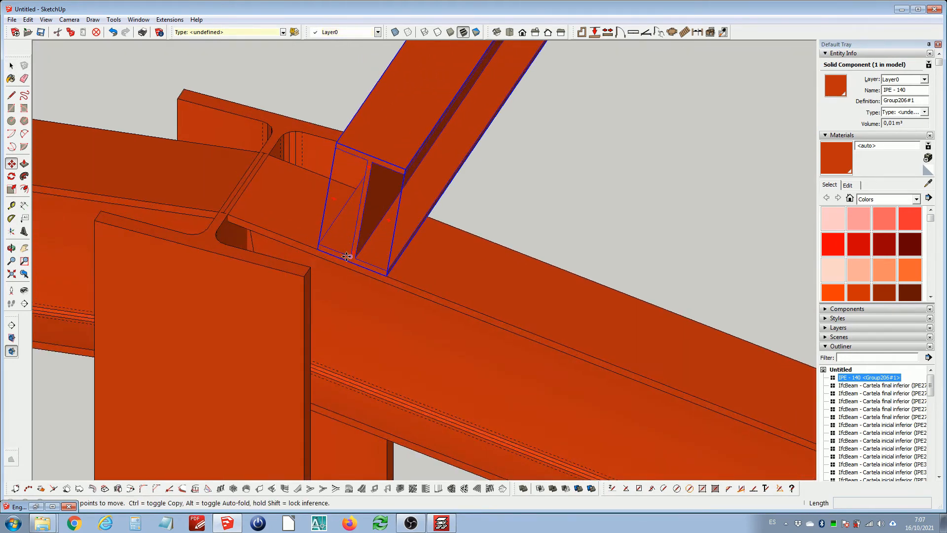
pyautogui.scroll(2, 347, 256)
pyautogui.click(301, 243)
pyautogui.press('ctrl')
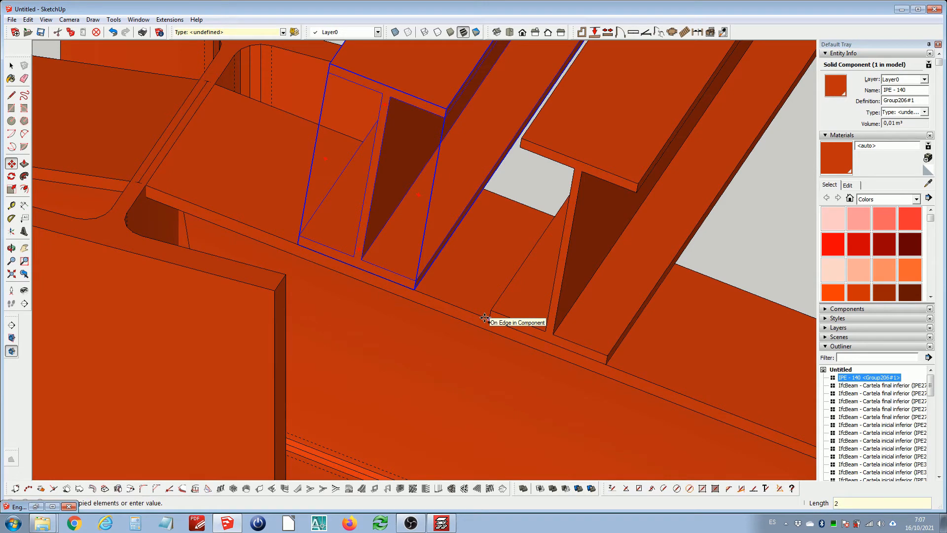
pyautogui.write('2')
pyautogui.press('Return')
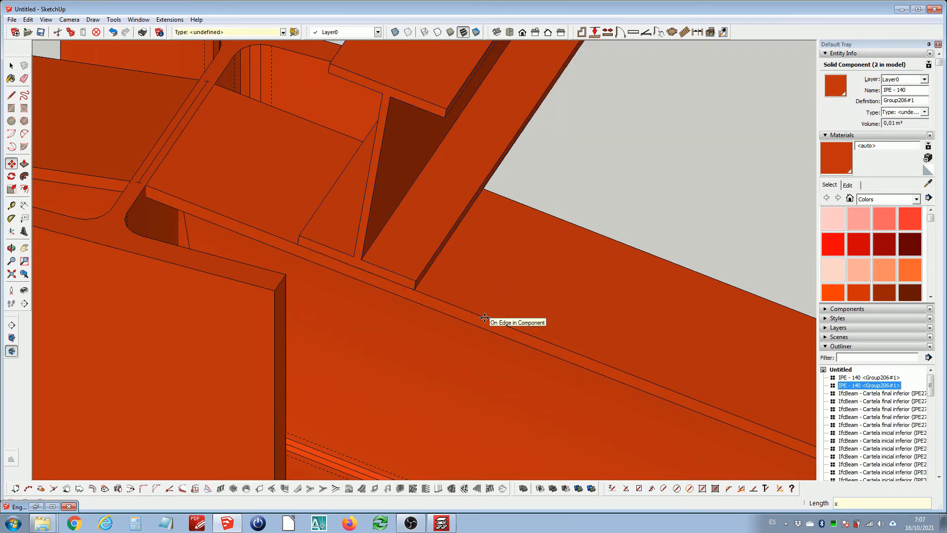
pyautogui.write('x10')
pyautogui.press('Return')
pyautogui.press('space')
# Delete the purlin copies that extend beyond the end of the building
pyautogui.scroll(-10, 423, 264)
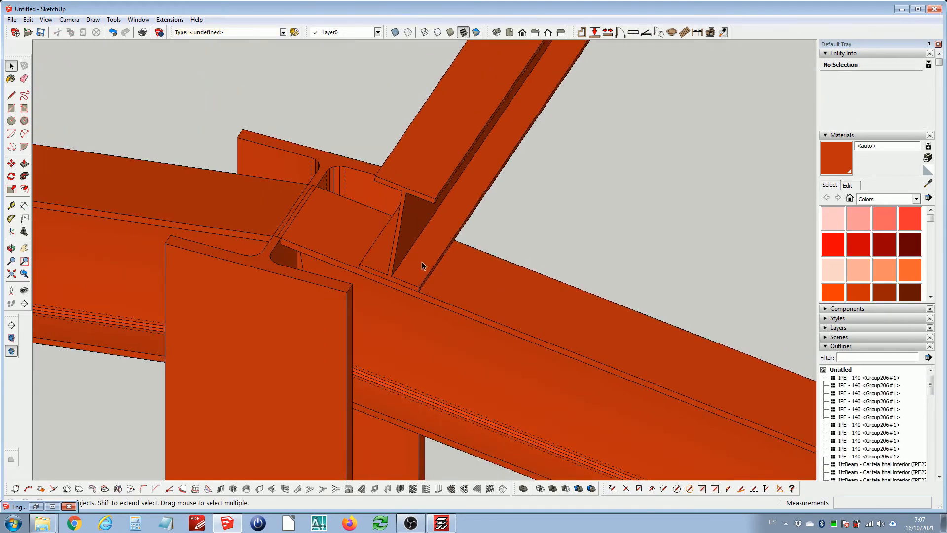
pyautogui.scroll(-15, 422, 265)
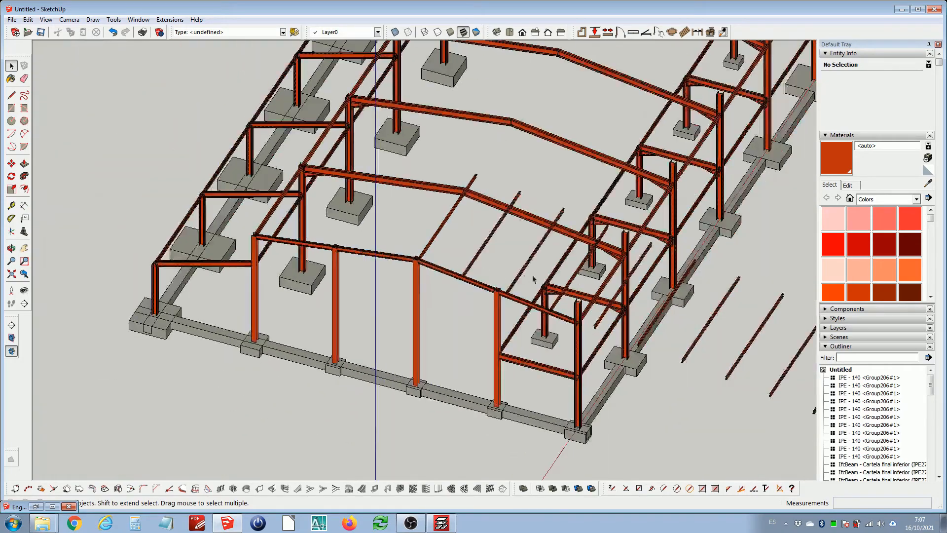
pyautogui.moveTo(423, 263); pyautogui.dragTo(510, 265, button='middle')
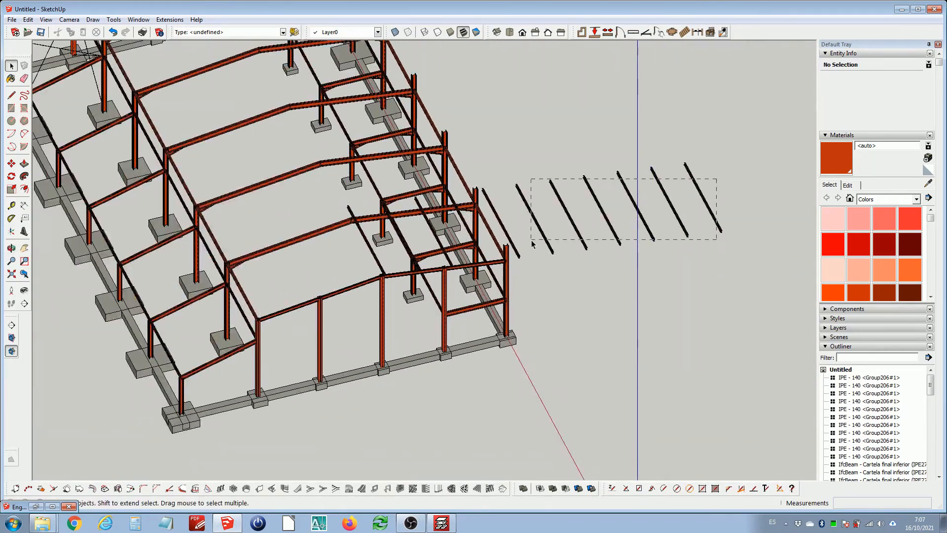
pyautogui.moveTo(532, 243); pyautogui.dragTo(533, 242)
pyautogui.scroll(3, 546, 234)
pyautogui.press('Delete')
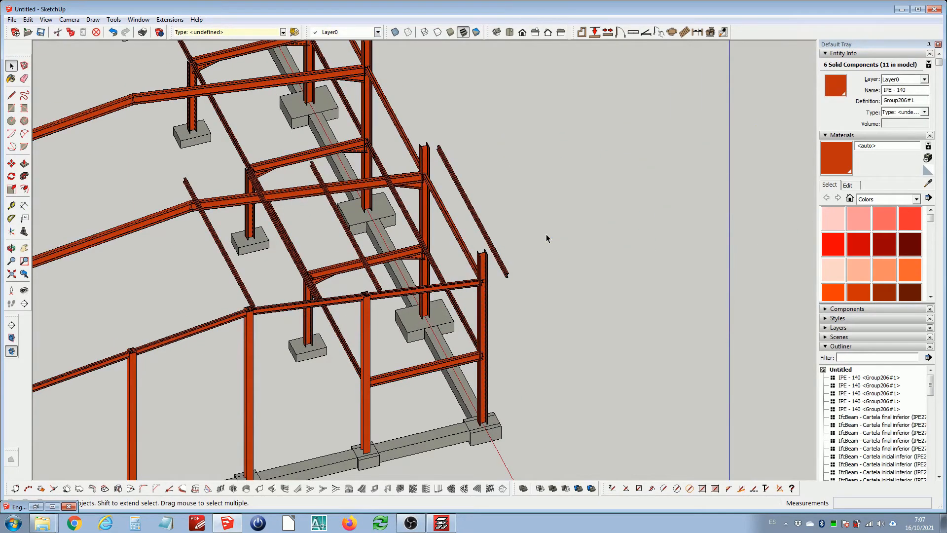
# Move the last remaining purlin onto the edge of the end frame's rafter
pyautogui.scroll(3, 486, 219)
pyautogui.moveTo(437, 230); pyautogui.dragTo(383, 248, button='middle')
pyautogui.scroll(2, 383, 248)
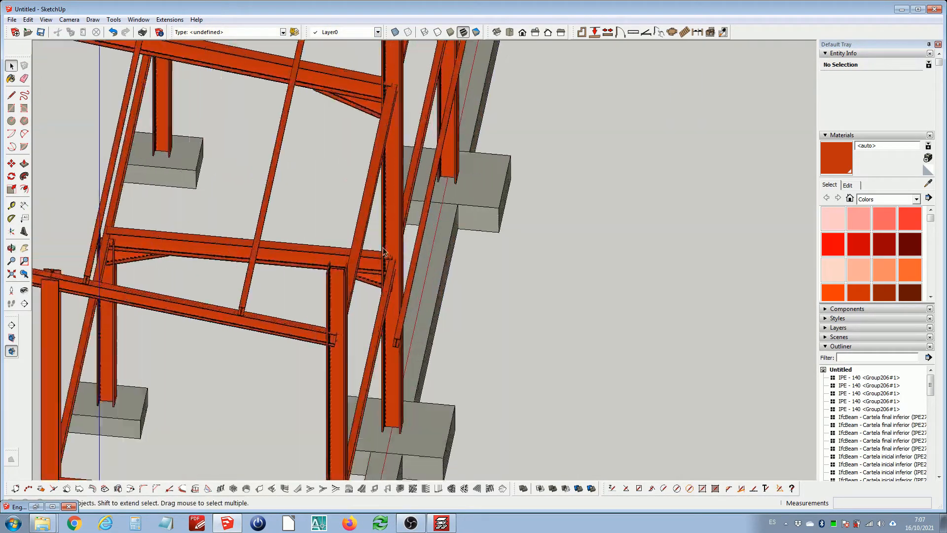
pyautogui.click(408, 303)
pyautogui.scroll(8, 417, 345)
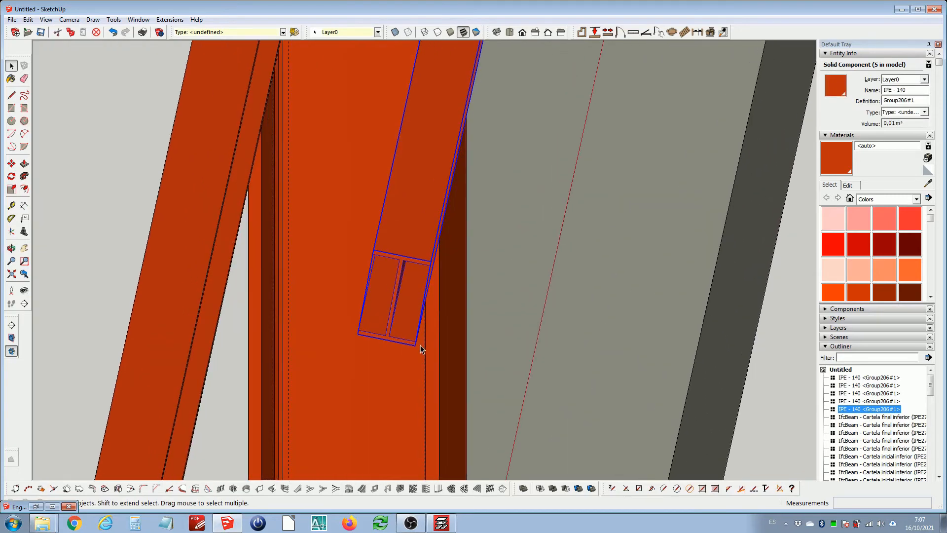
pyautogui.press('m')
pyautogui.click(413, 345)
pyautogui.scroll(-6, 412, 346)
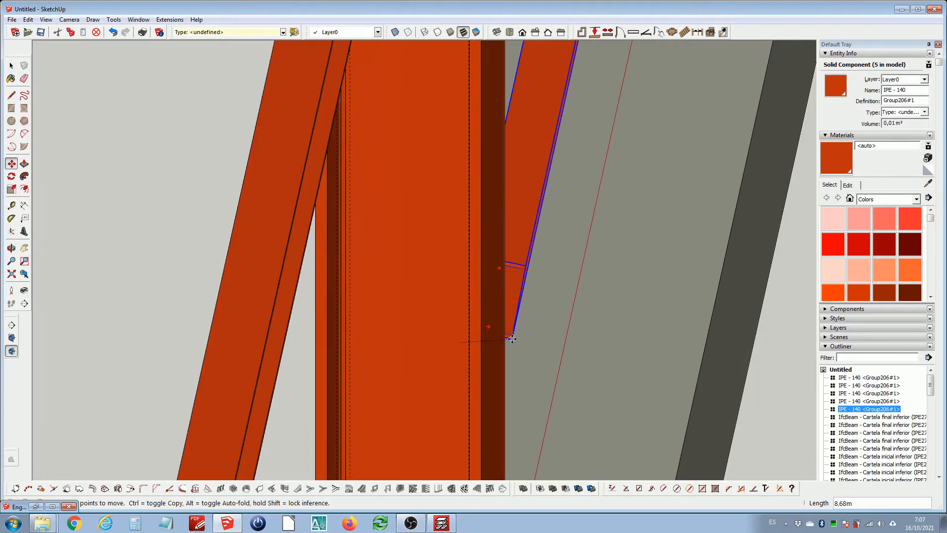
pyautogui.scroll(6, 184, 278)
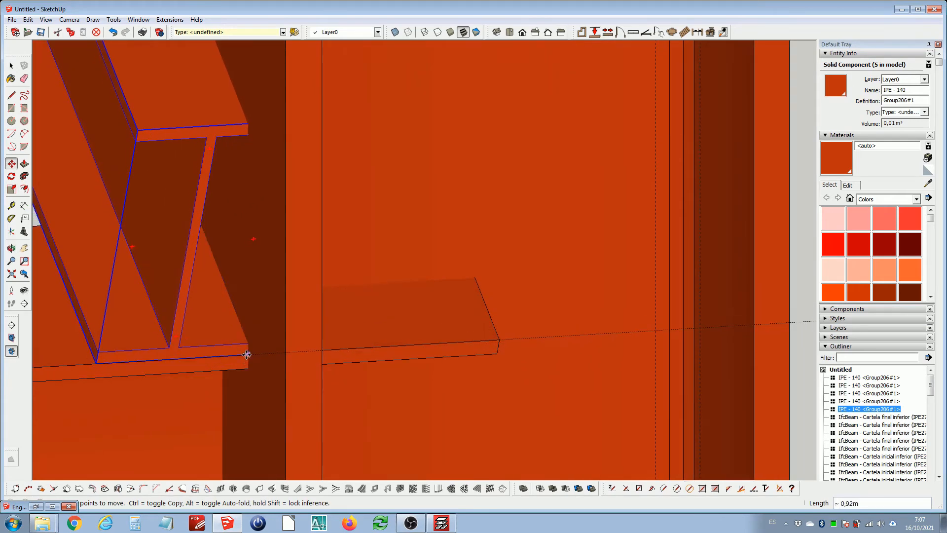
pyautogui.click(248, 355)
# Move the last purlin a further 0,5 m along the rafter
pyautogui.scroll(3, 254, 355)
pyautogui.click(245, 354)
pyautogui.scroll(-2, 244, 354)
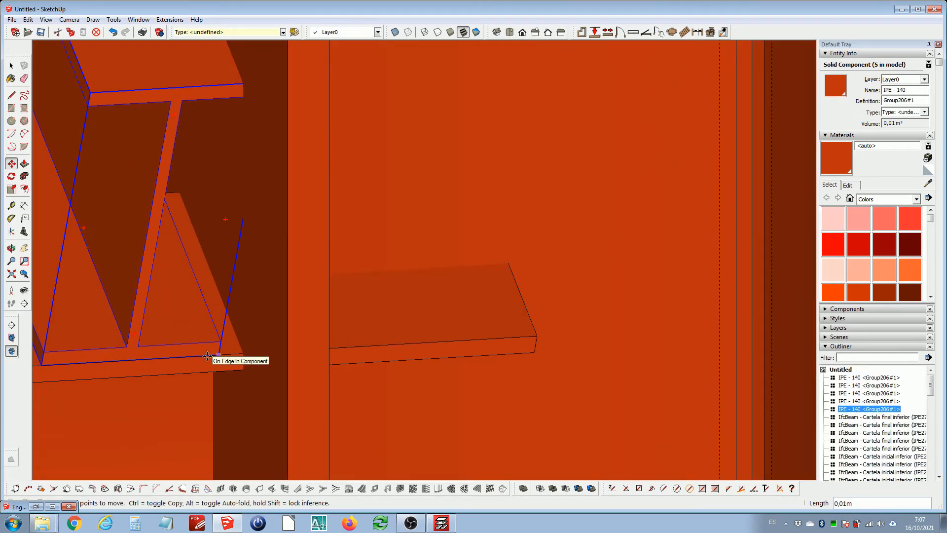
pyautogui.write('0,5')
pyautogui.press('Return')
pyautogui.press('space')
# Open the purlin component for editing and select the geometry at its far end
pyautogui.scroll(-8, 302, 324)
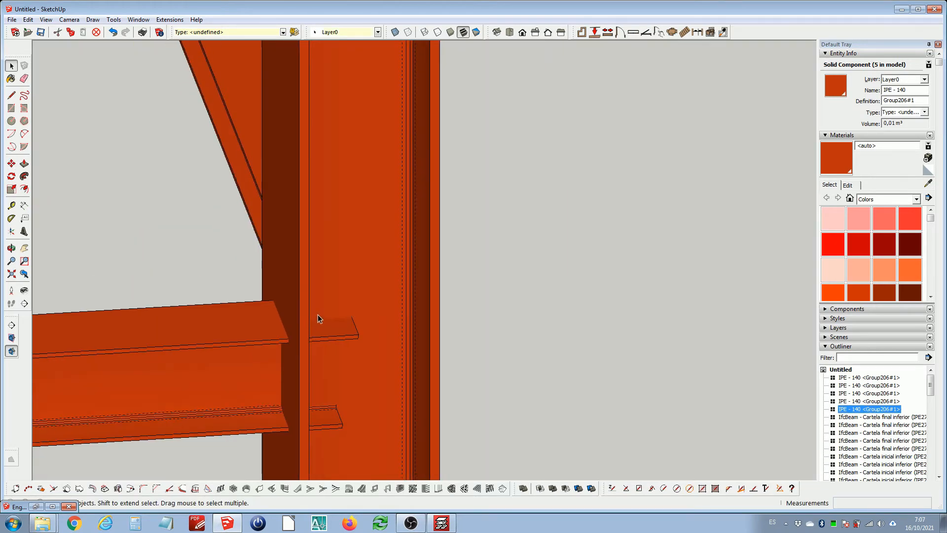
pyautogui.scroll(-10, 325, 299)
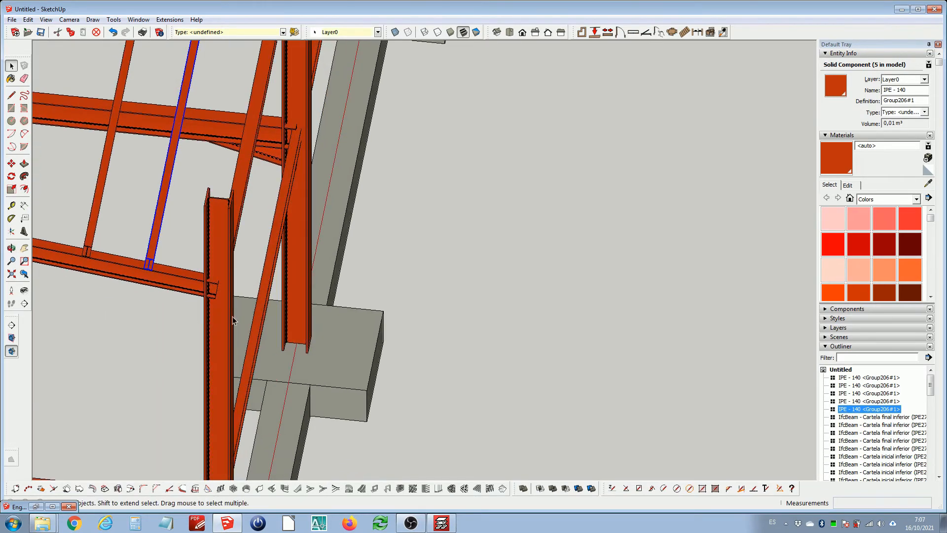
pyautogui.scroll(-5, 227, 304)
pyautogui.moveTo(233, 191); pyautogui.dragTo(414, 269, button='middle')
pyautogui.scroll(2, 338, 193)
pyautogui.scroll(8, 339, 196)
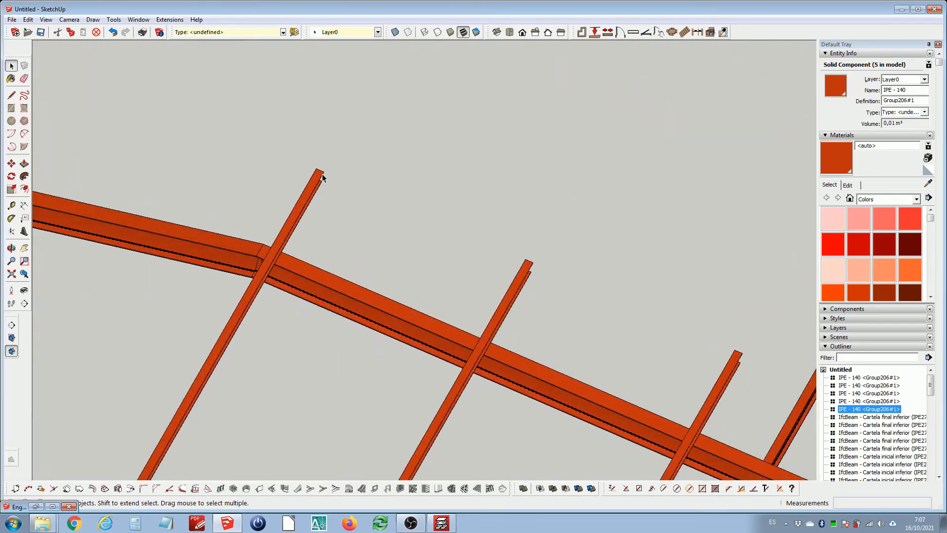
pyautogui.click(317, 179)
pyautogui.doubleClick(317, 179)
pyautogui.moveTo(317, 178); pyautogui.dragTo(172, 172, button='middle')
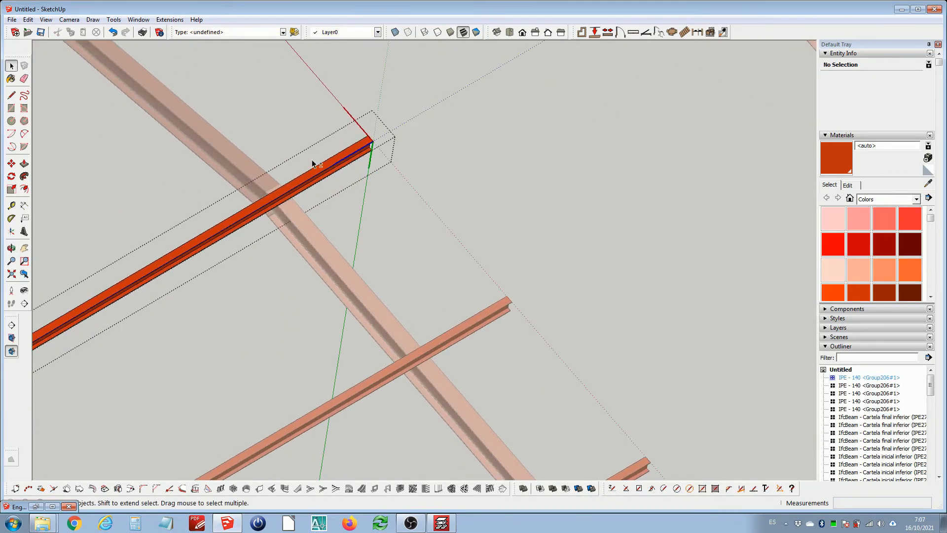
pyautogui.keyDown('shift'); pyautogui.moveTo(323, 143); pyautogui.dragTo(453, 213, button='middle'); pyautogui.keyUp('shift')
pyautogui.scroll(3, 490, 221)
pyautogui.moveTo(429, 164); pyautogui.dragTo(617, 331)
pyautogui.scroll(3, 540, 244)
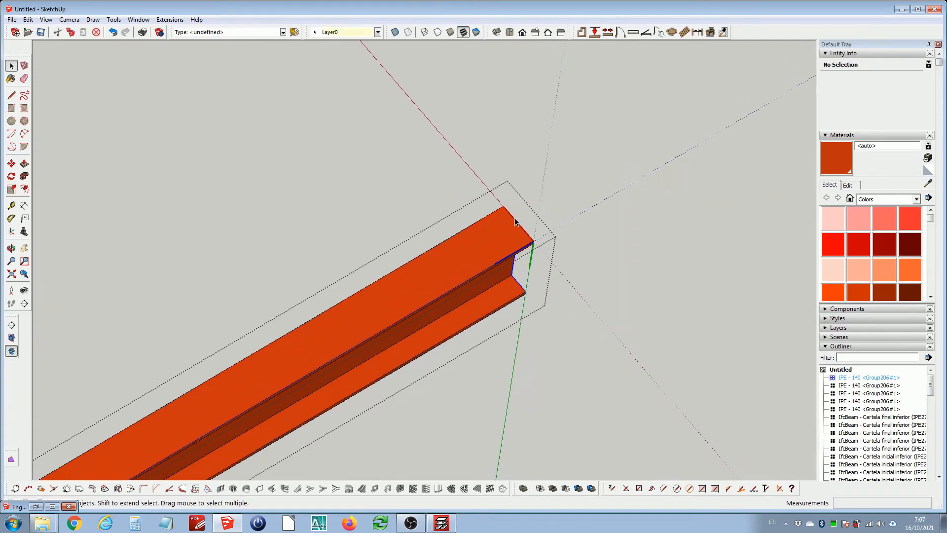
# Move the selected end geometry of the purlin along the rafter onto the far end frame's rafter, then close the component
pyautogui.press('m')
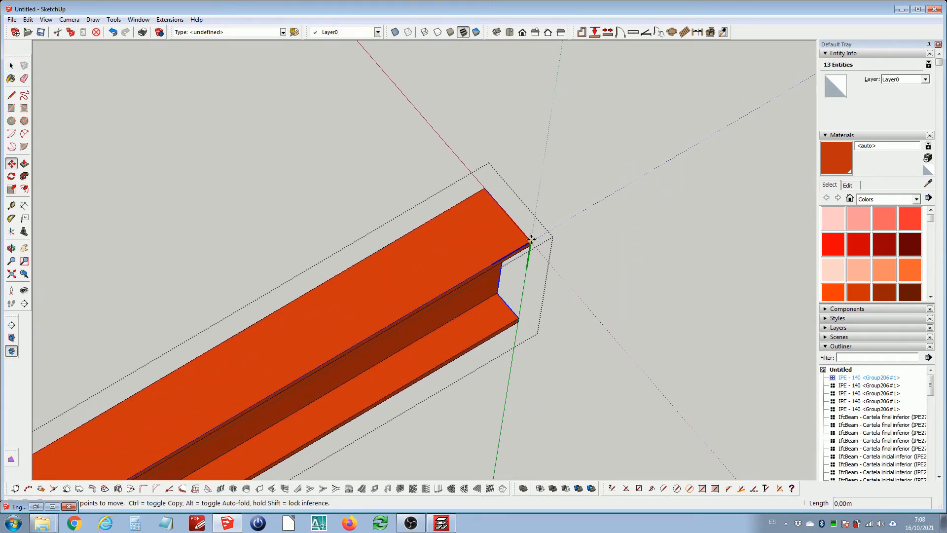
pyautogui.scroll(-4, 531, 240)
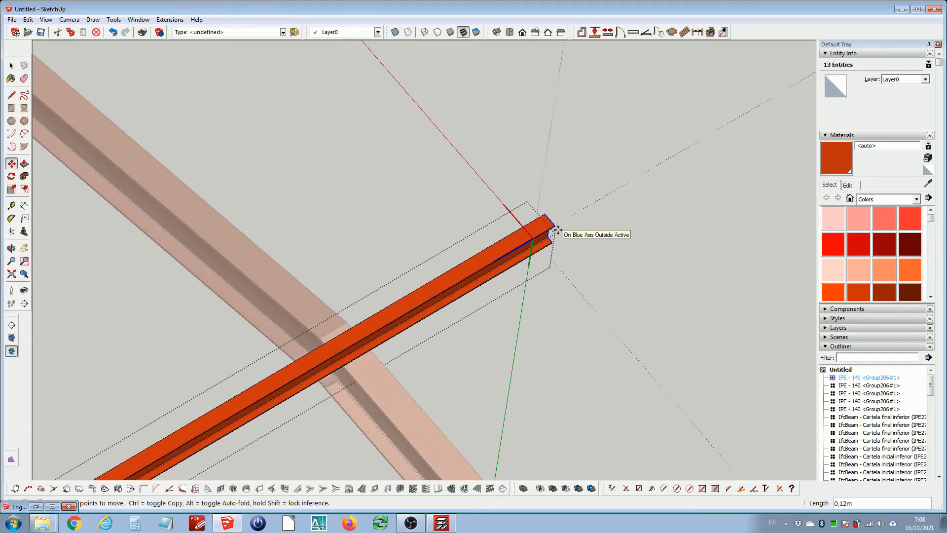
pyautogui.press('Left')
pyautogui.press('Right')
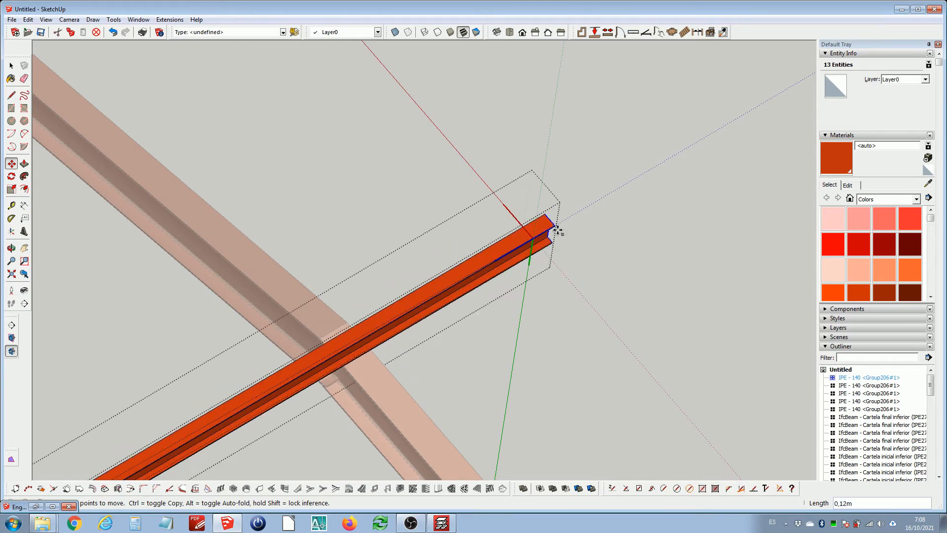
pyautogui.scroll(-5, 603, 220)
pyautogui.scroll(-6, 680, 179)
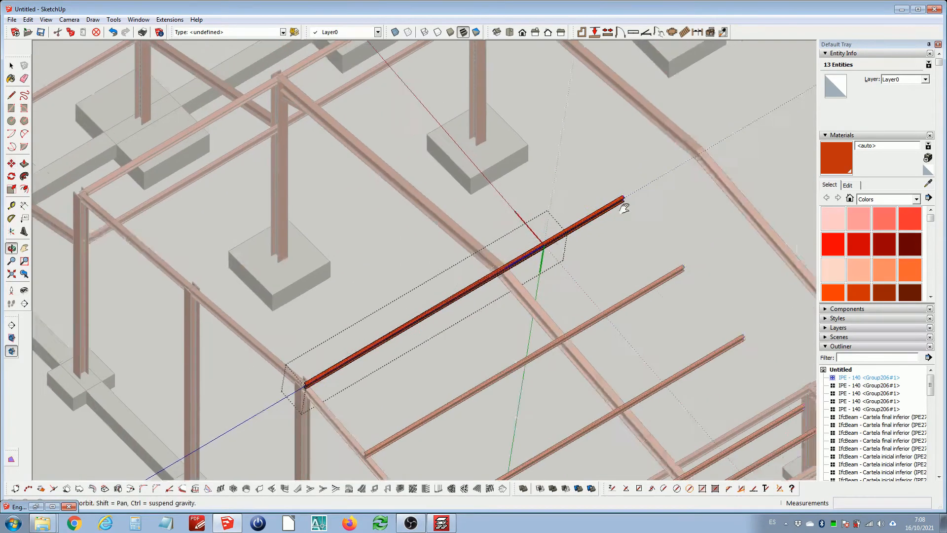
pyautogui.scroll(8, 606, 175)
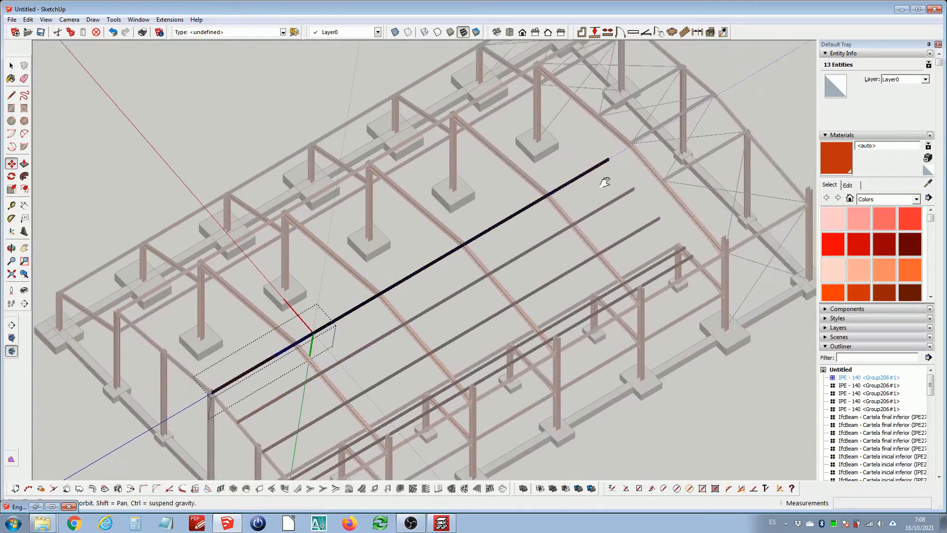
pyautogui.scroll(8, 607, 173)
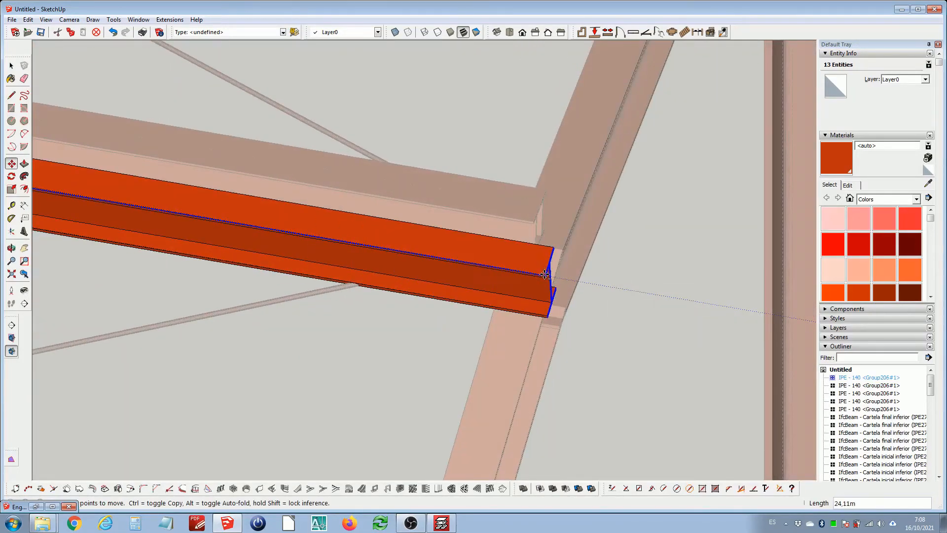
pyautogui.click(538, 329)
pyautogui.scroll(-10, 561, 278)
pyautogui.press('space')
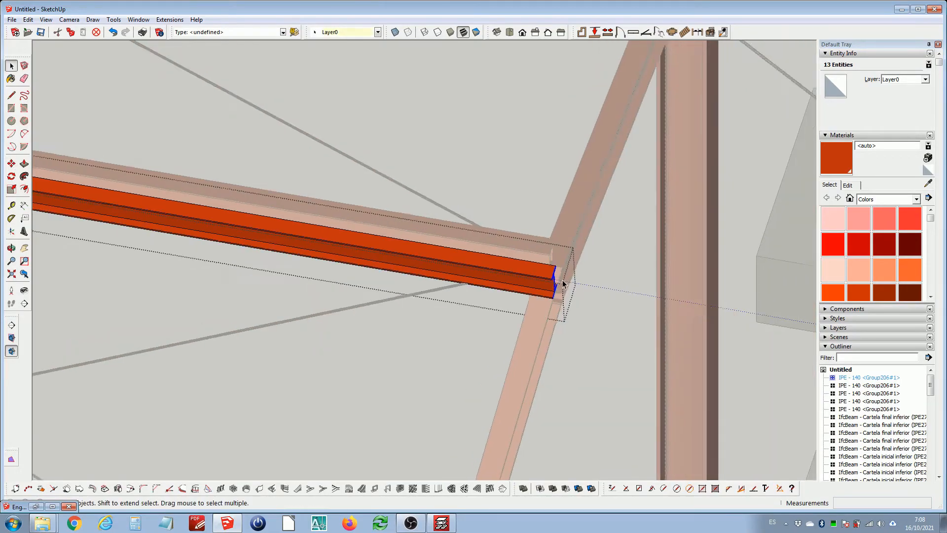
pyautogui.press('Escape')
# Inspect the columns and purlins near the ridge with the Text tool to identify their names
pyautogui.scroll(-8, 560, 277)
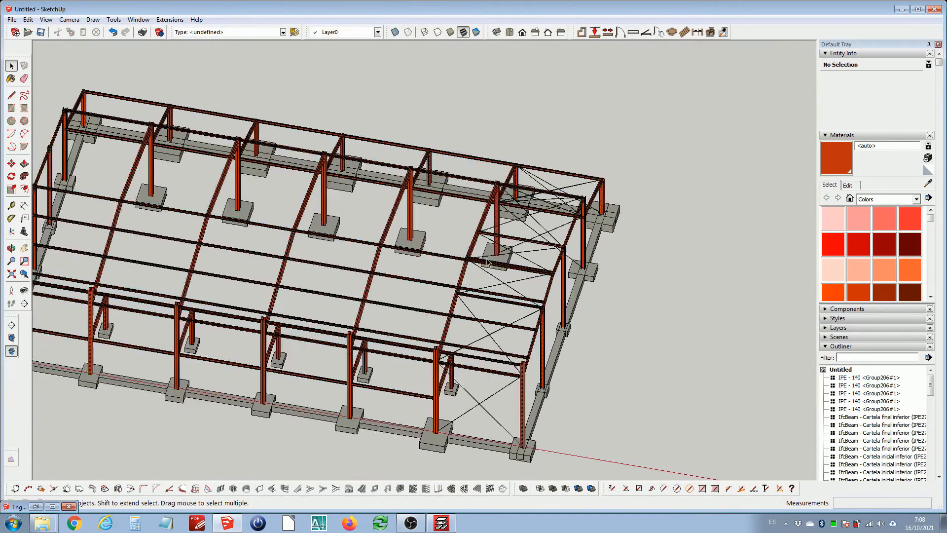
pyautogui.moveTo(390, 252); pyautogui.dragTo(345, 233, button='middle')
pyautogui.scroll(6, 359, 270)
pyautogui.scroll(-5, 357, 269)
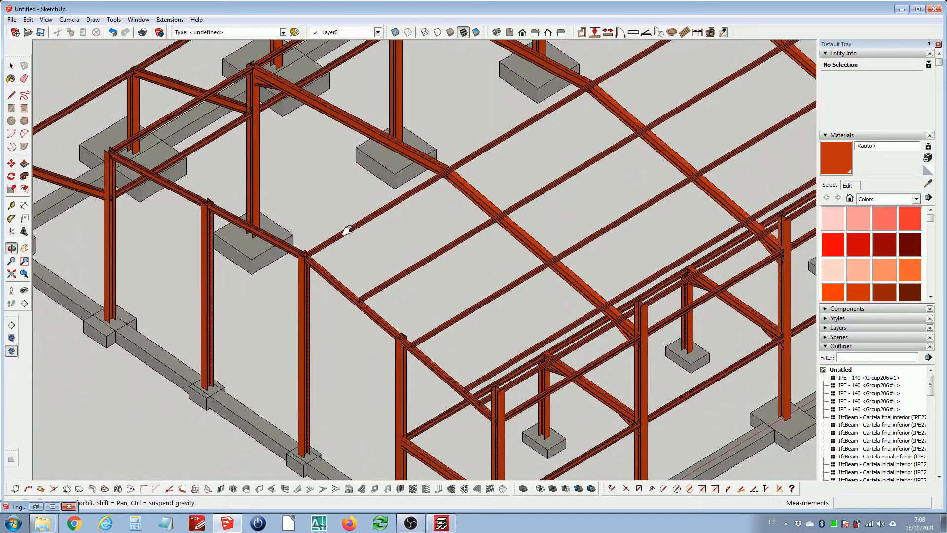
pyautogui.scroll(5, 349, 230)
pyautogui.click(24, 218)
pyautogui.scroll(3, 344, 286)
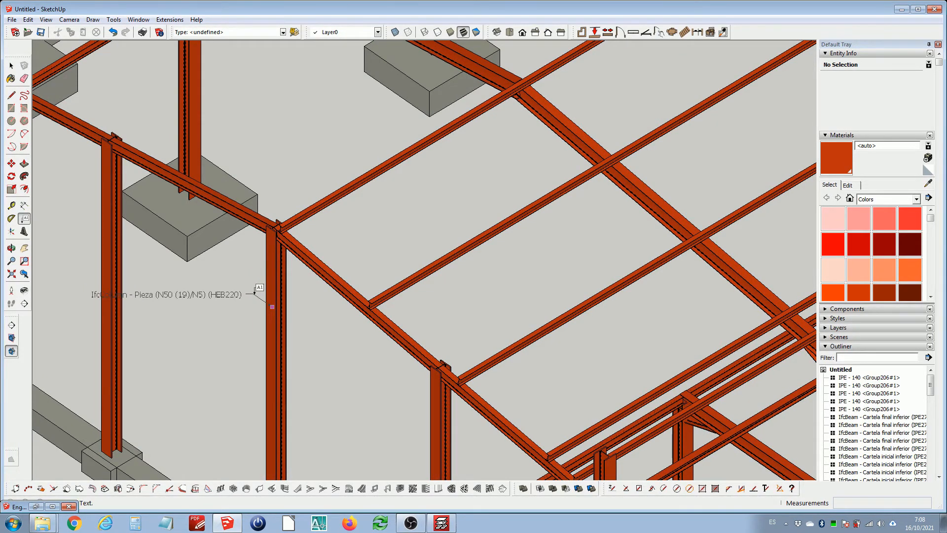
pyautogui.press('space')
pyautogui.scroll(3, 316, 205)
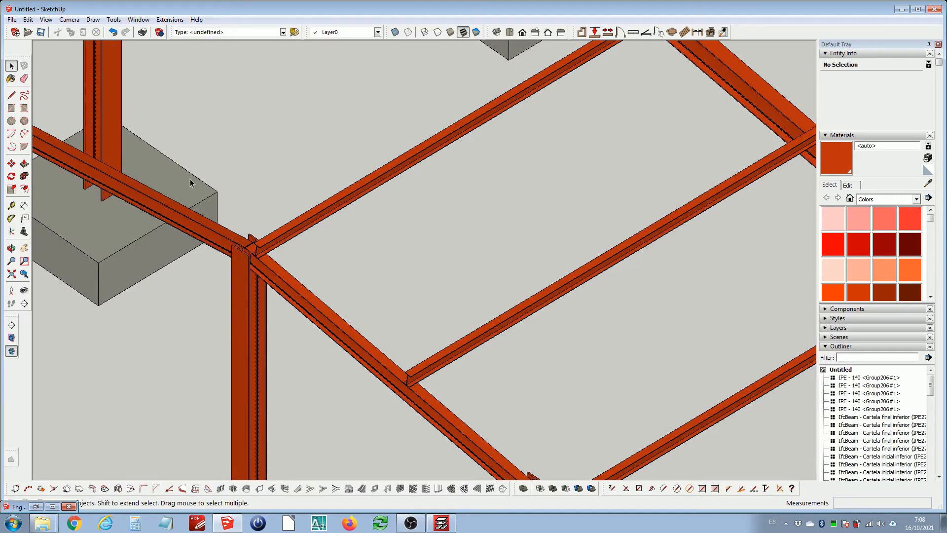
pyautogui.click(24, 218)
pyautogui.click(326, 207)
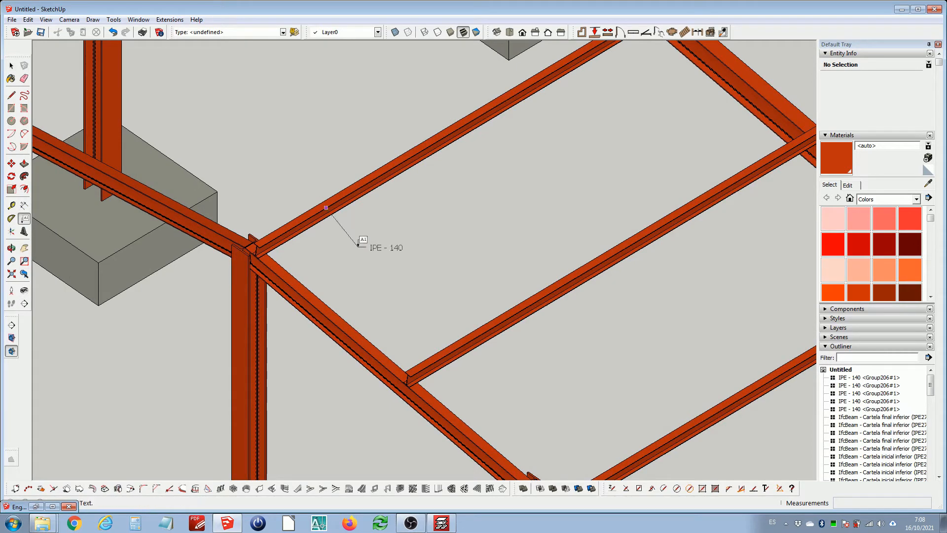
pyautogui.press('space')
pyautogui.scroll(-5, 358, 242)
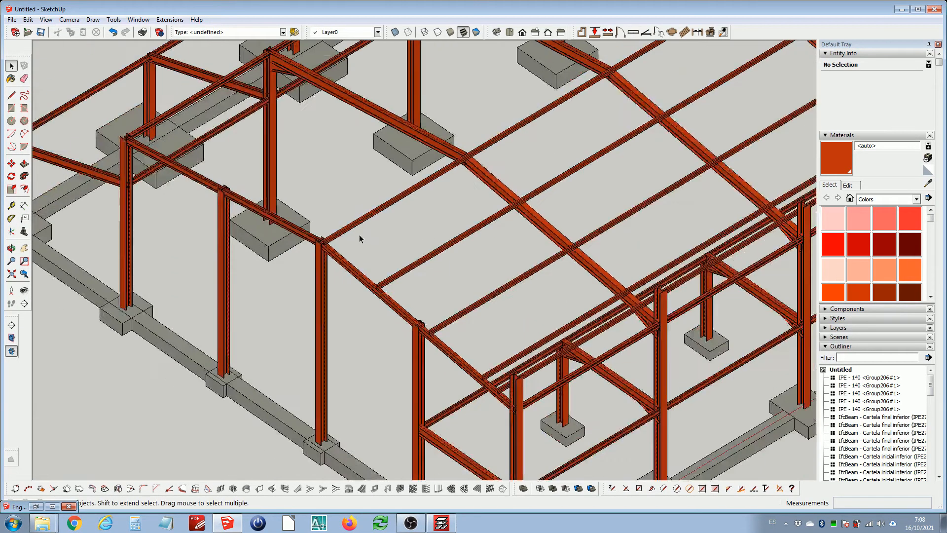
# Copy the ridge purlin across onto the edge of the opposite rafter at the ridge
pyautogui.scroll(4, 385, 237)
pyautogui.scroll(3, 385, 242)
pyautogui.click(374, 254)
pyautogui.scroll(-5, 324, 220)
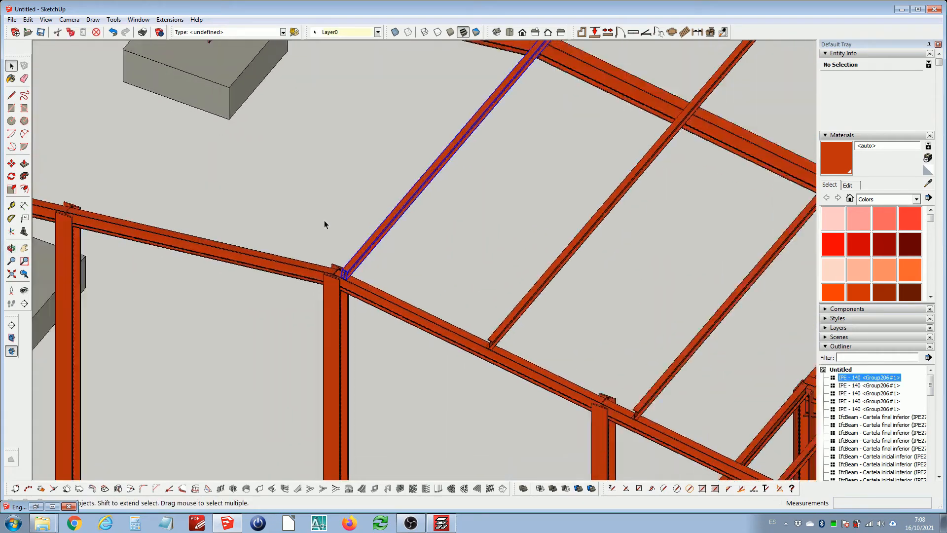
pyautogui.moveTo(322, 226); pyautogui.dragTo(459, 218, button='middle')
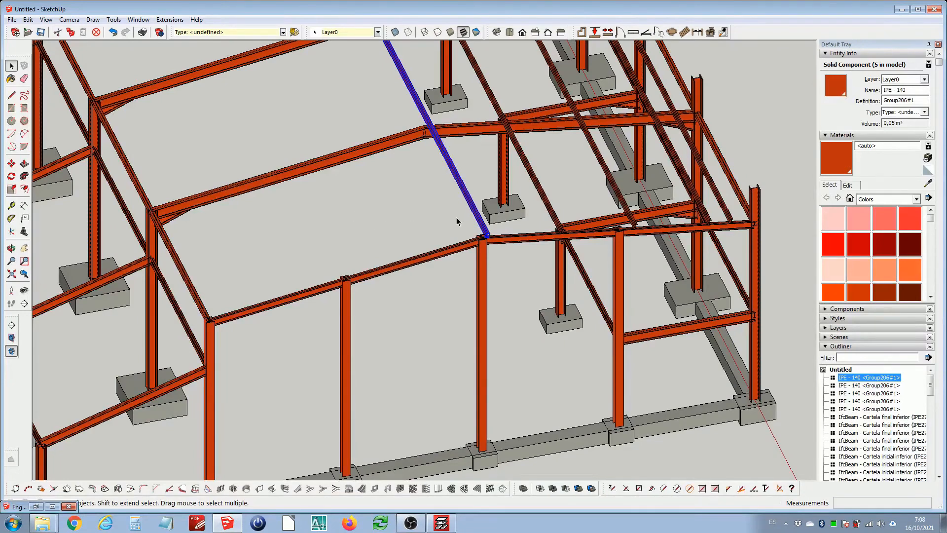
pyautogui.scroll(6, 486, 236)
pyautogui.press('m')
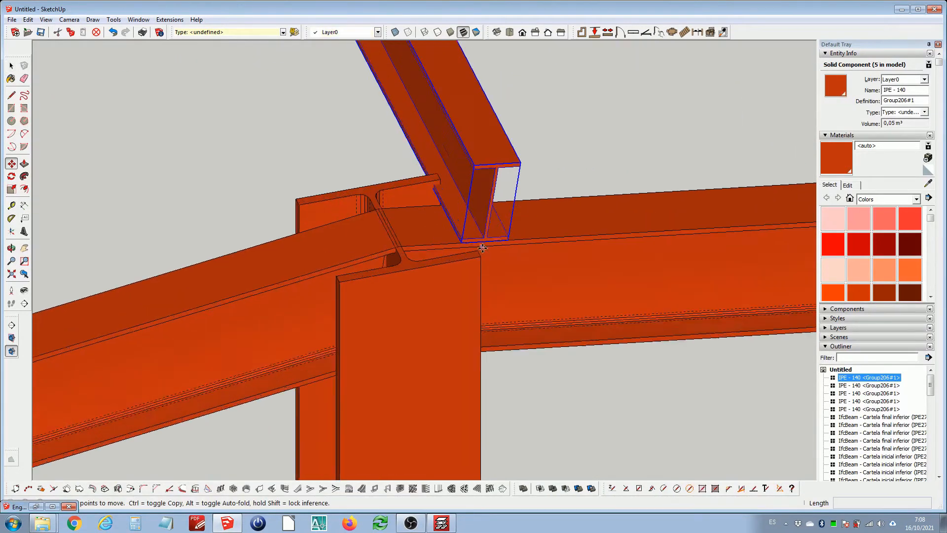
pyautogui.scroll(1, 483, 248)
pyautogui.click(513, 239)
pyautogui.press('ctrl')
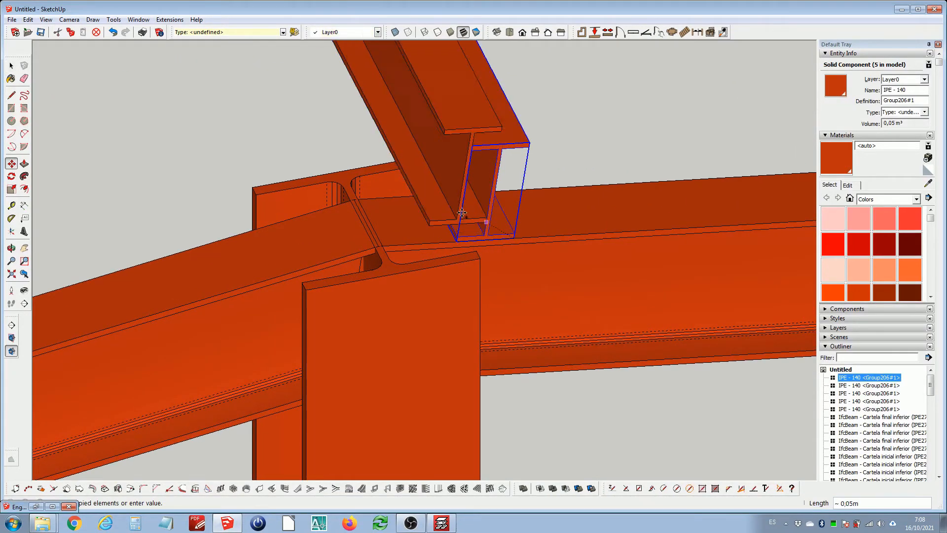
pyautogui.scroll(1, 345, 227)
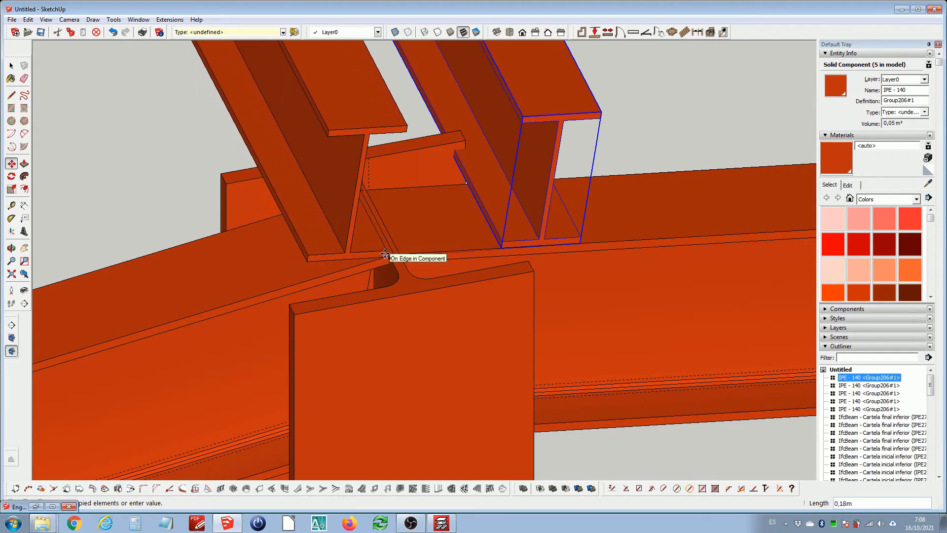
pyautogui.scroll(4, 383, 257)
pyautogui.click(388, 256)
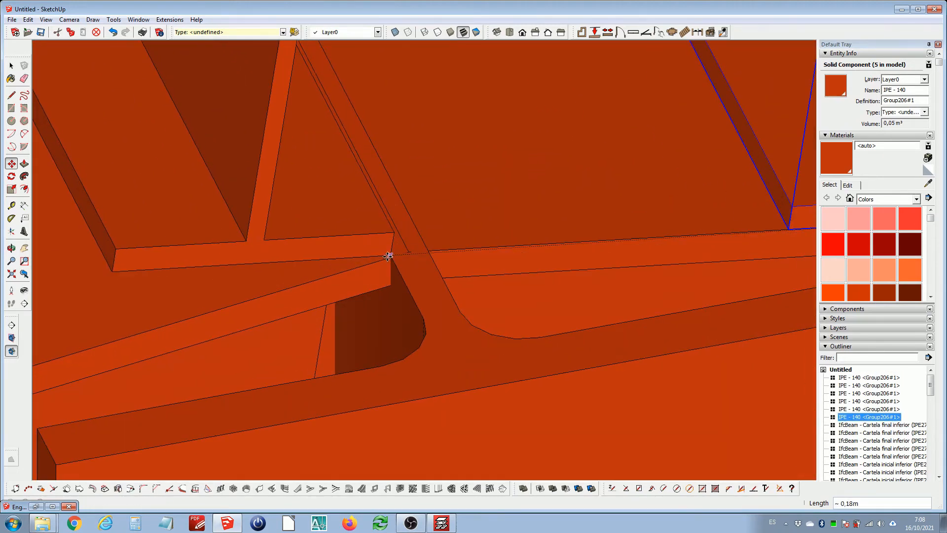
pyautogui.press('space')
pyautogui.scroll(-4, 375, 254)
pyautogui.moveTo(408, 248); pyautogui.dragTo(282, 233, button='middle')
pyautogui.scroll(1, 383, 230)
pyautogui.press('l')
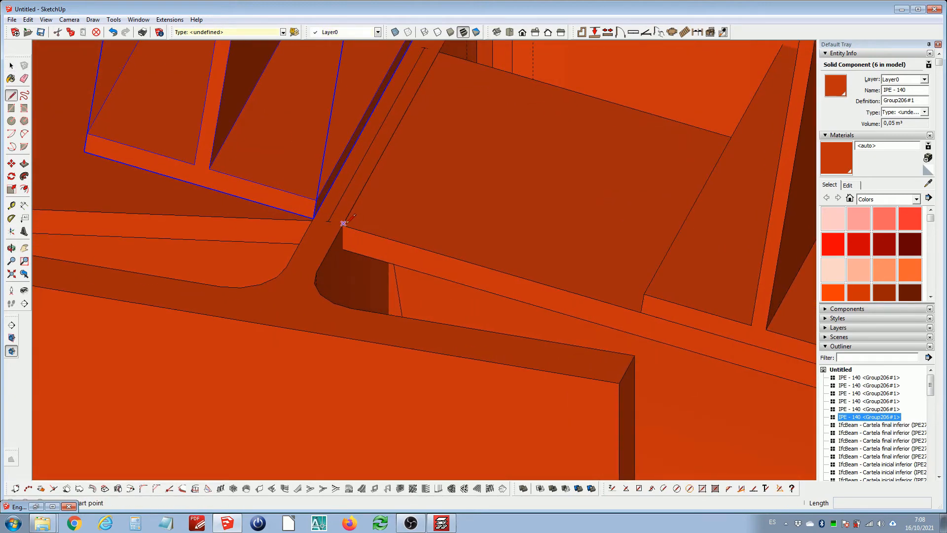
pyautogui.scroll(1, 344, 223)
pyautogui.click(343, 222)
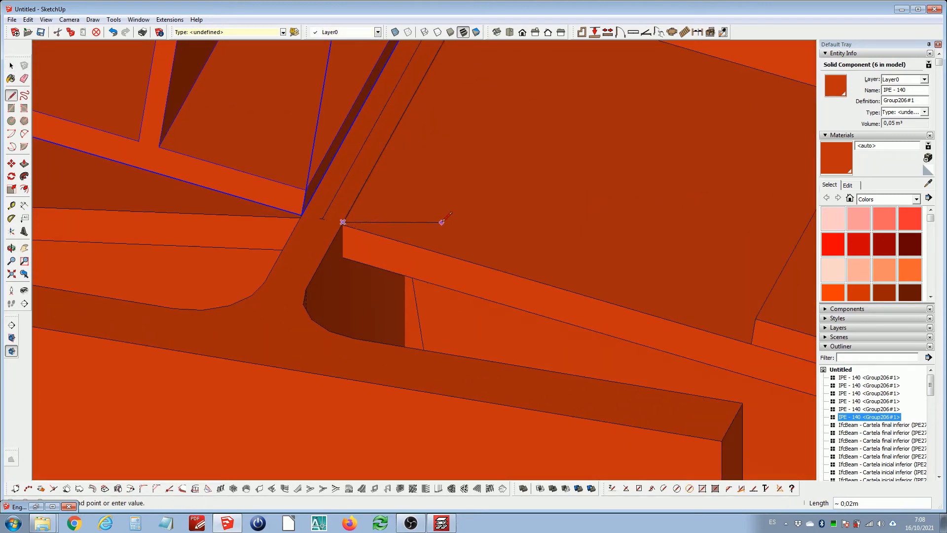
pyautogui.scroll(-1, 477, 236)
pyautogui.press('space')
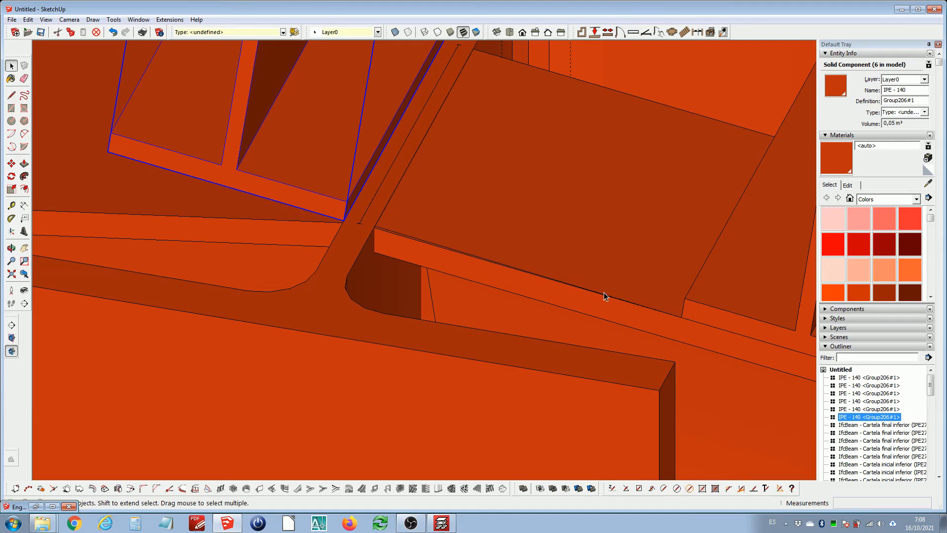
# Select the copied purlin and move it so its bottom corner sits on the rafter's top edge
pyautogui.click(605, 296)
pyautogui.scroll(-1, 541, 271)
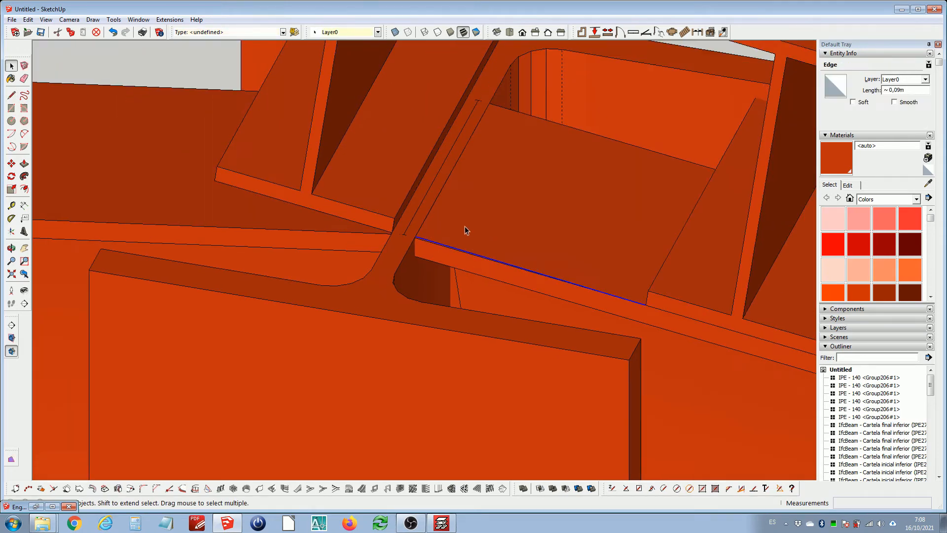
pyautogui.moveTo(409, 222); pyautogui.dragTo(679, 320)
pyautogui.scroll(2, 352, 191)
pyautogui.click(355, 222)
pyautogui.scroll(3, 467, 265)
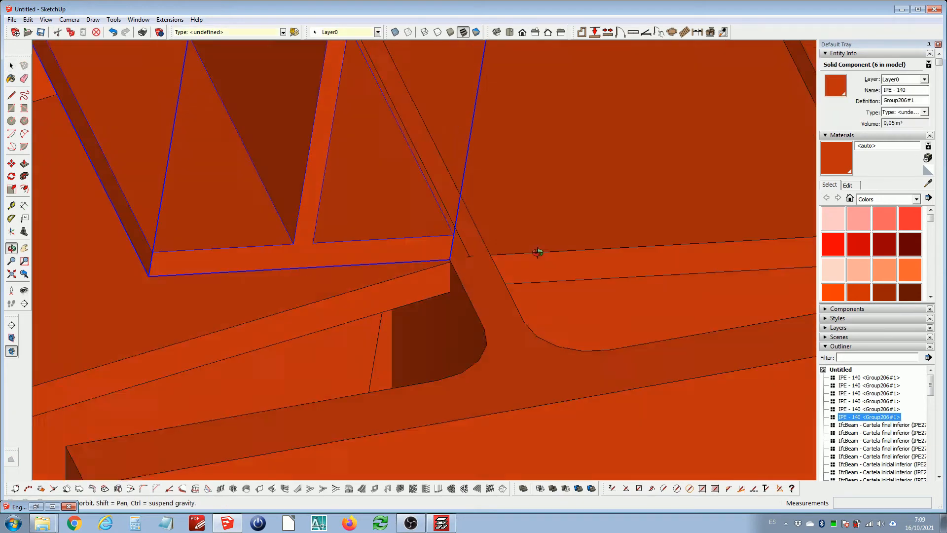
pyautogui.scroll(2, 461, 261)
pyautogui.scroll(2, 460, 262)
pyautogui.press('m')
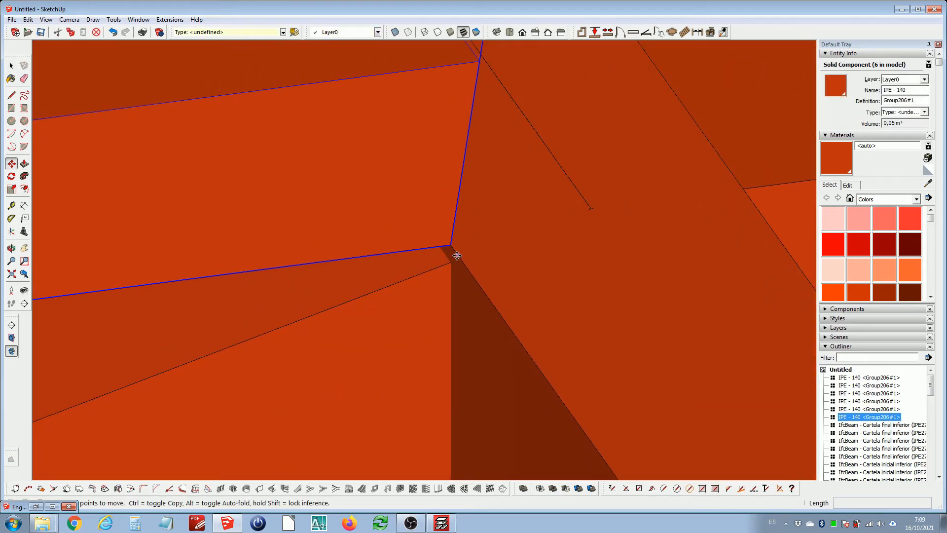
pyautogui.click(460, 252)
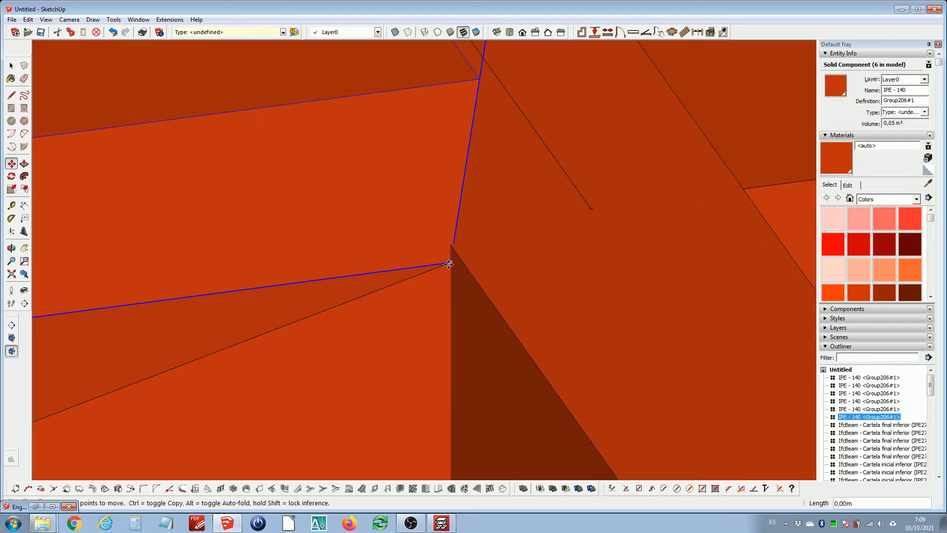
pyautogui.click(449, 264)
pyautogui.press('space')
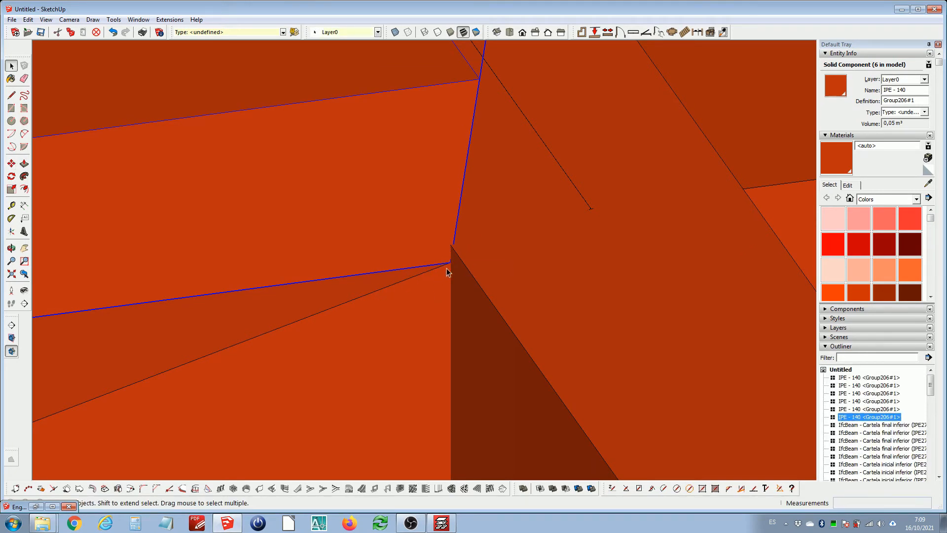
pyautogui.press('m')
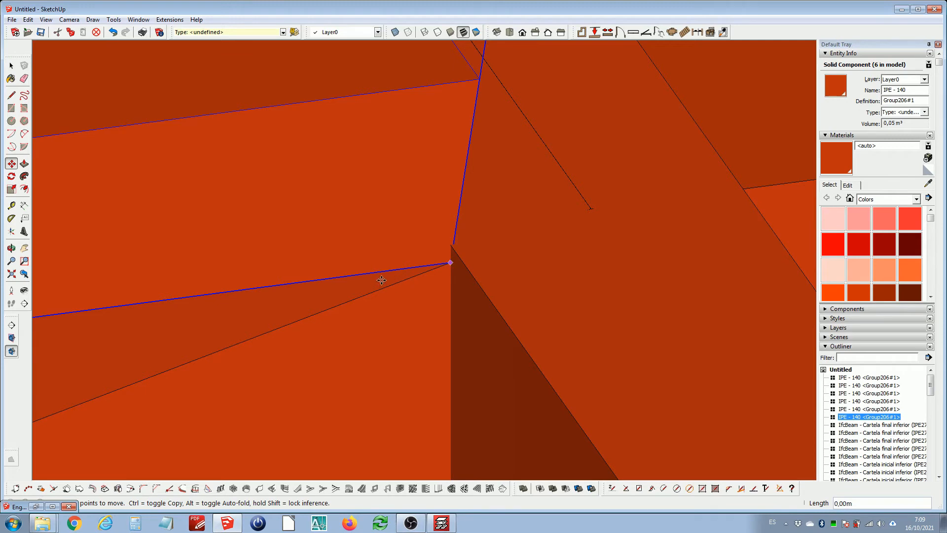
pyautogui.scroll(-5, 380, 277)
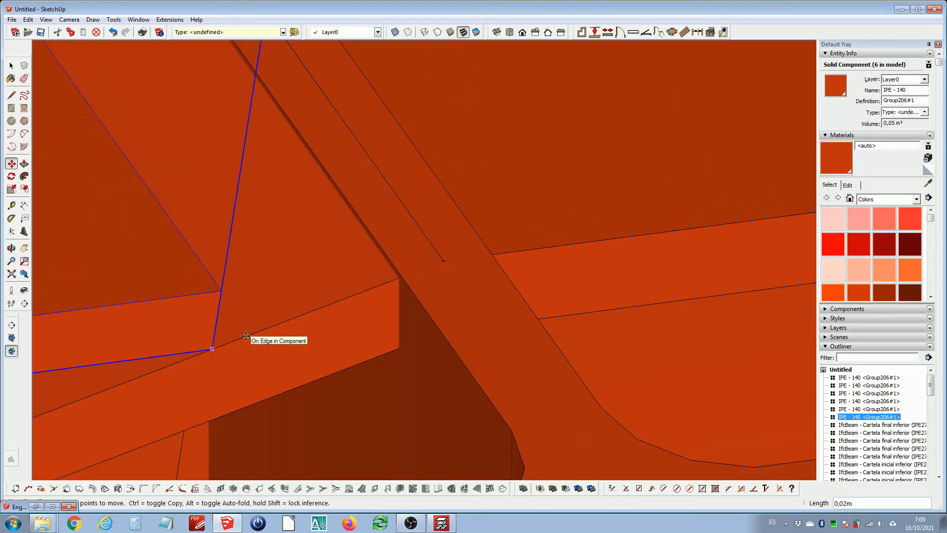
pyautogui.press('space')
# Rotate the copied ridge purlin about its bottom corner so it follows the slope of the opposite rafter
pyautogui.scroll(-5, 377, 281)
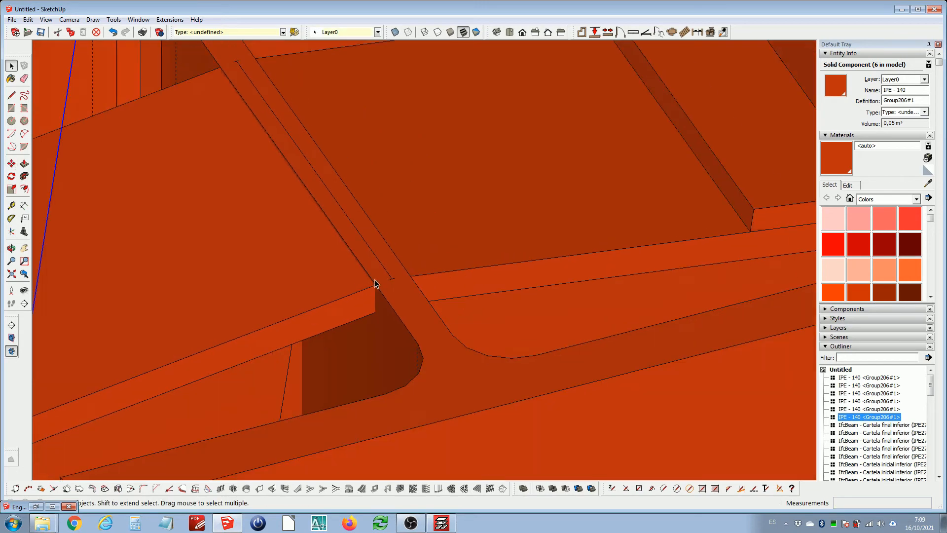
pyautogui.scroll(5, 376, 281)
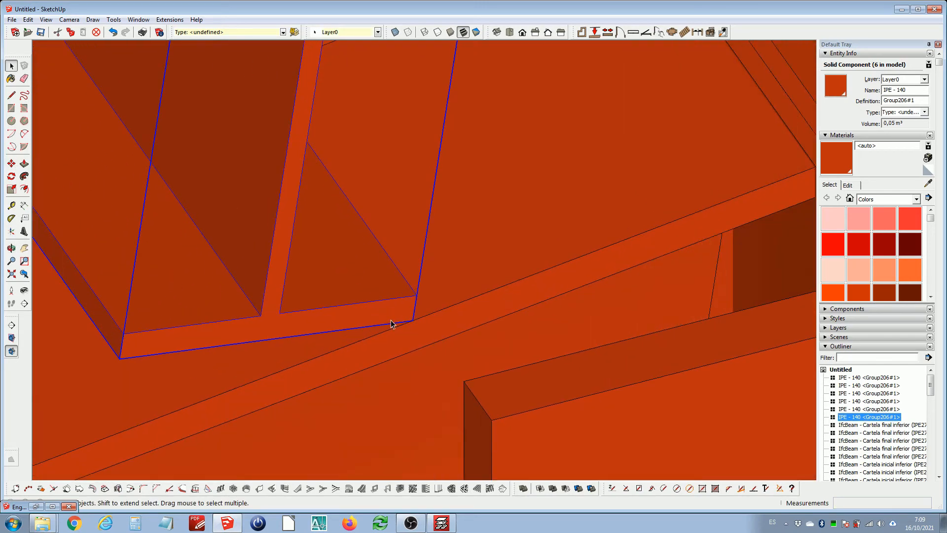
pyautogui.scroll(3, 396, 329)
pyautogui.press('q')
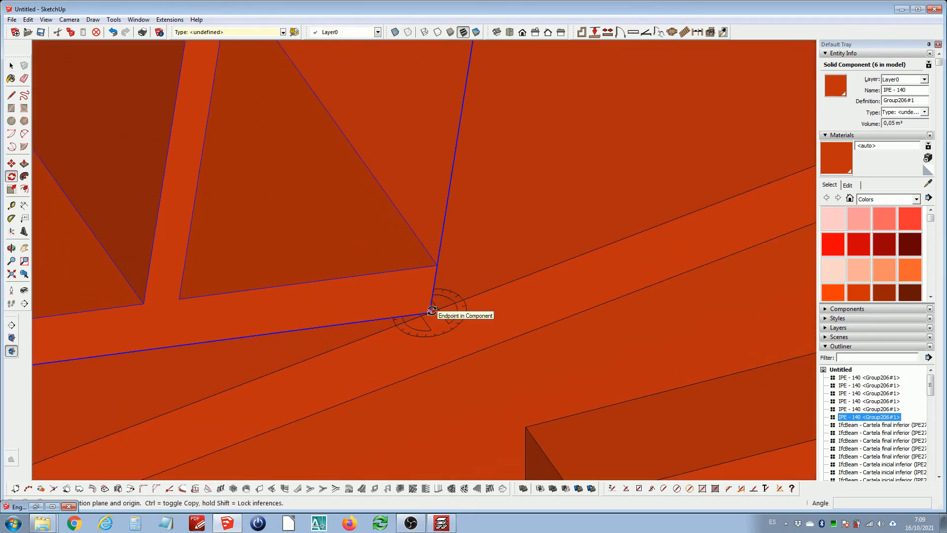
pyautogui.scroll(1, 433, 311)
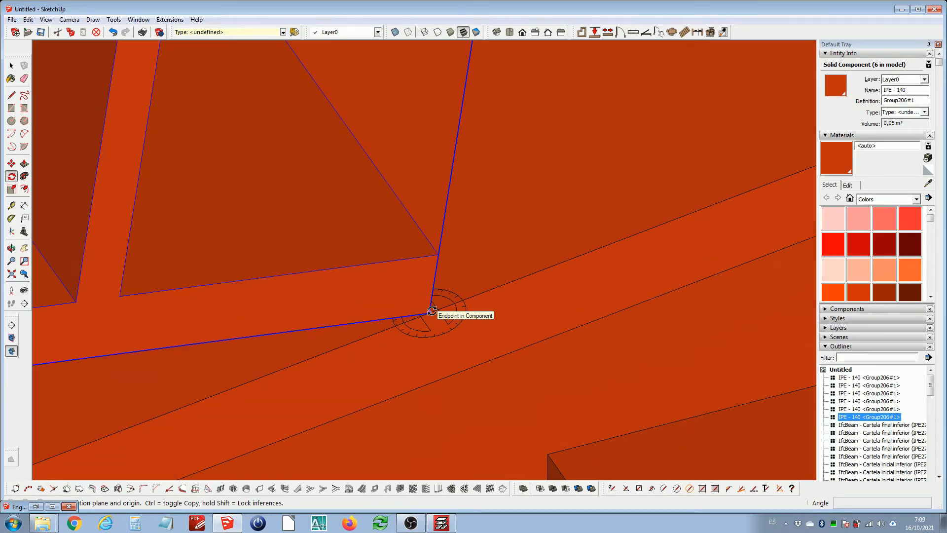
pyautogui.press('Right')
pyautogui.press('Left')
pyautogui.press('Right')
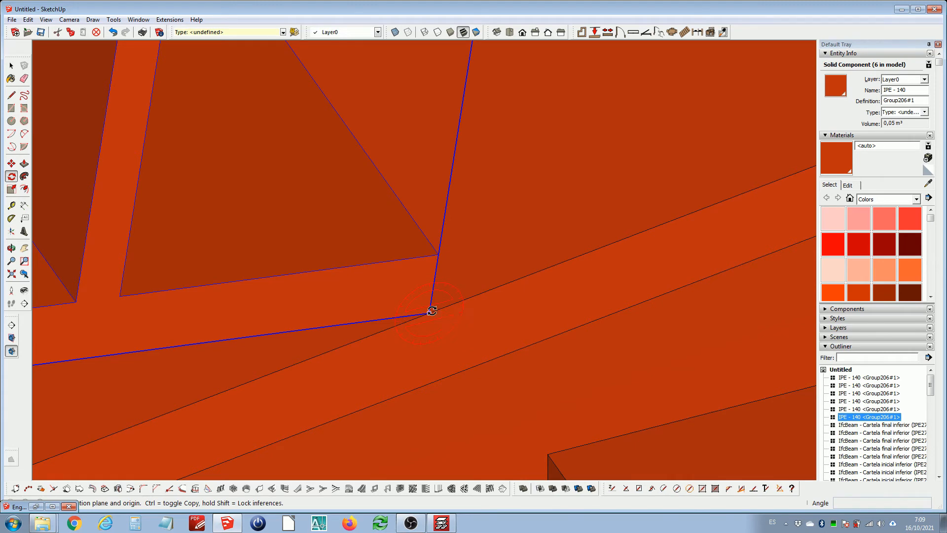
pyautogui.click(432, 311)
pyautogui.scroll(-5, 425, 305)
pyautogui.click(247, 324)
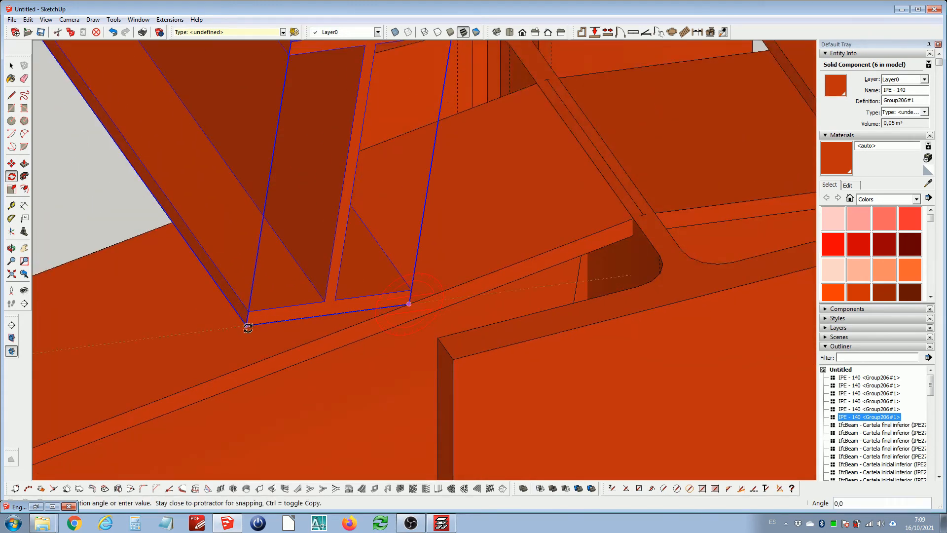
pyautogui.click(250, 365)
pyautogui.press('space')
pyautogui.scroll(-3, 390, 324)
pyautogui.keyDown('shift'); pyautogui.moveTo(391, 317); pyautogui.dragTo(507, 263, button='middle'); pyautogui.keyUp('shift')
pyautogui.scroll(3, 511, 259)
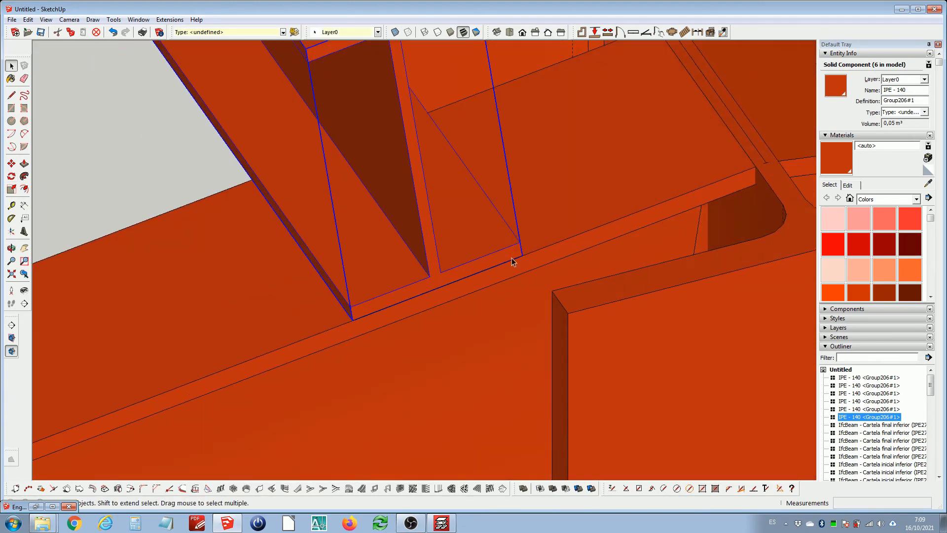
# Try copying the ridge purlin 5 m down along the rafter
pyautogui.press('m')
pyautogui.press('ctrl')
pyautogui.click(519, 255)
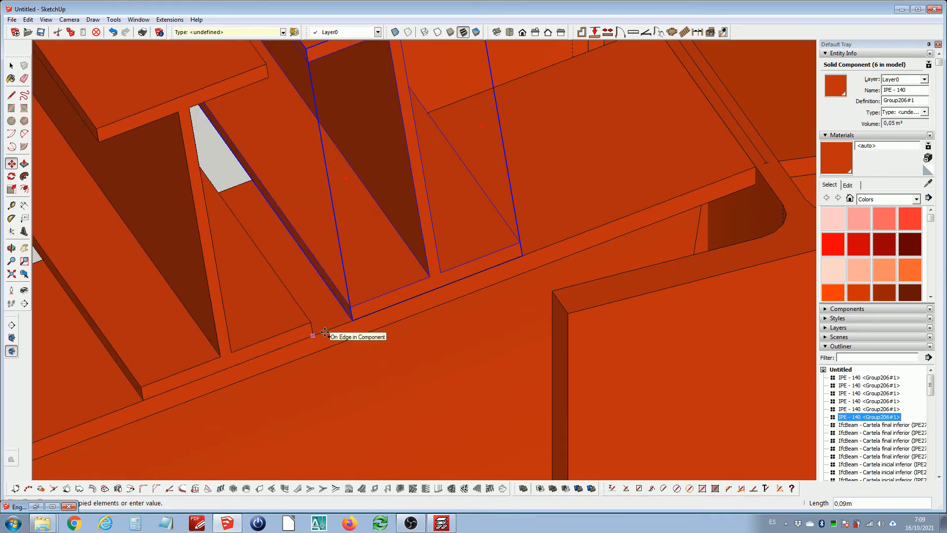
pyautogui.write('2')
pyautogui.press('Return')
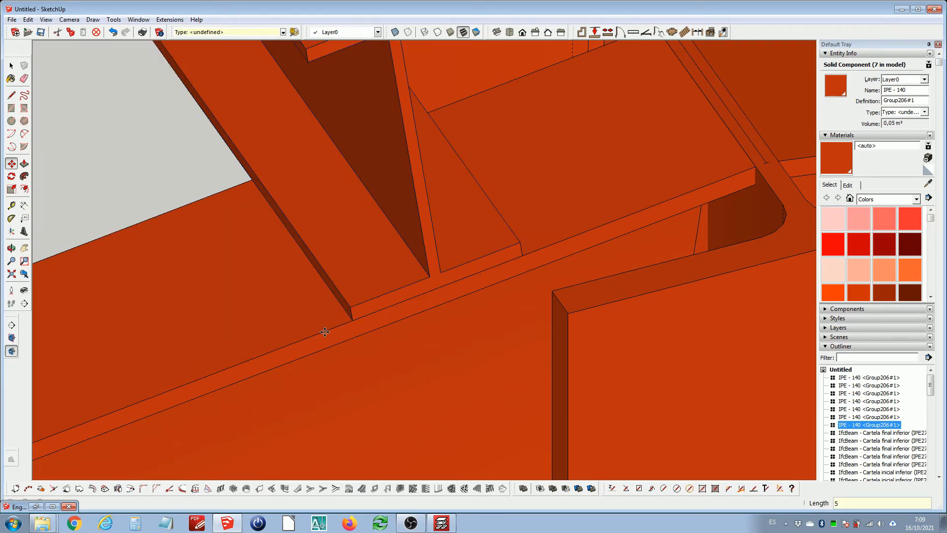
# Orbit around the roof and measure the purlin's offset near the ridge with the Tape Measure tool
pyautogui.press('space')
pyautogui.scroll(-10, 366, 307)
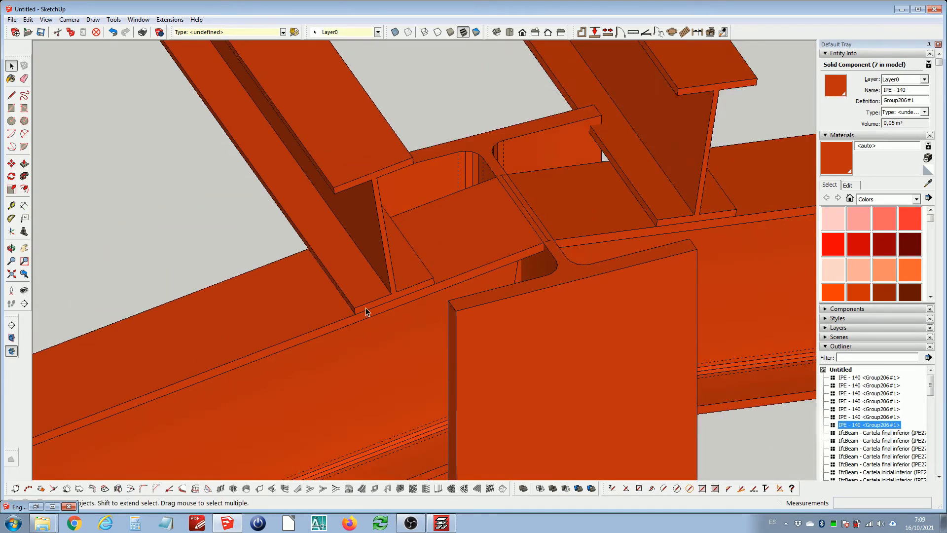
pyautogui.scroll(-4, 369, 307)
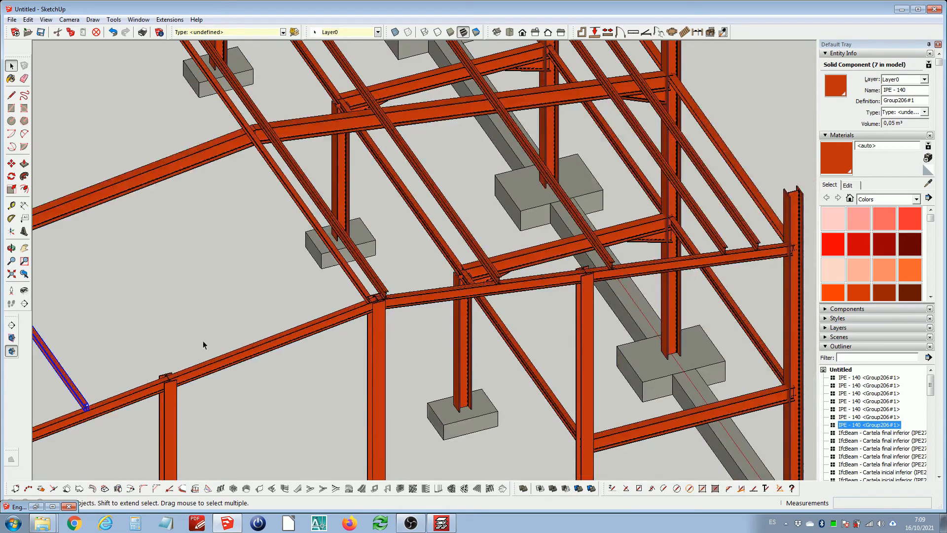
pyautogui.keyDown('shift'); pyautogui.moveTo(265, 328); pyautogui.dragTo(422, 293, button='middle'); pyautogui.keyUp('shift')
pyautogui.click(273, 342)
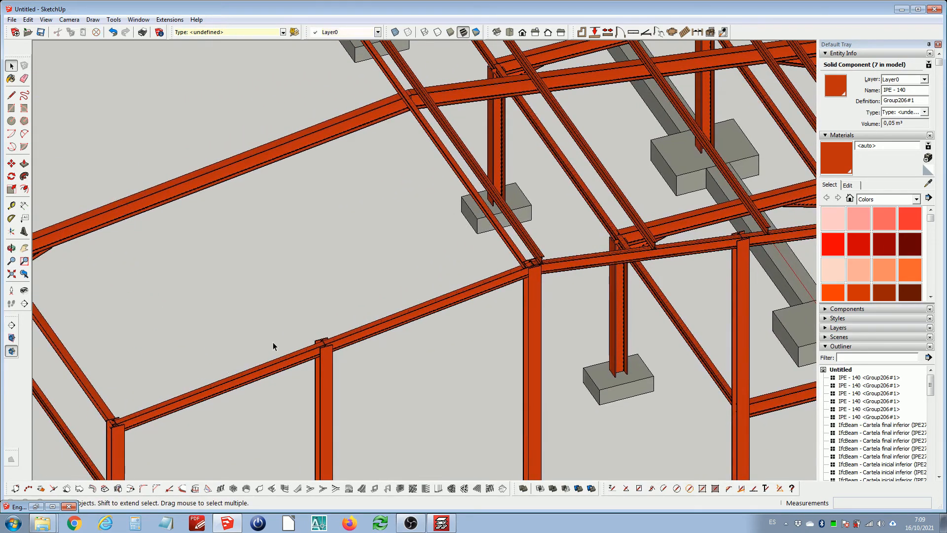
pyautogui.moveTo(533, 222); pyautogui.dragTo(463, 255, button='middle')
pyautogui.press('t')
pyautogui.click(370, 281)
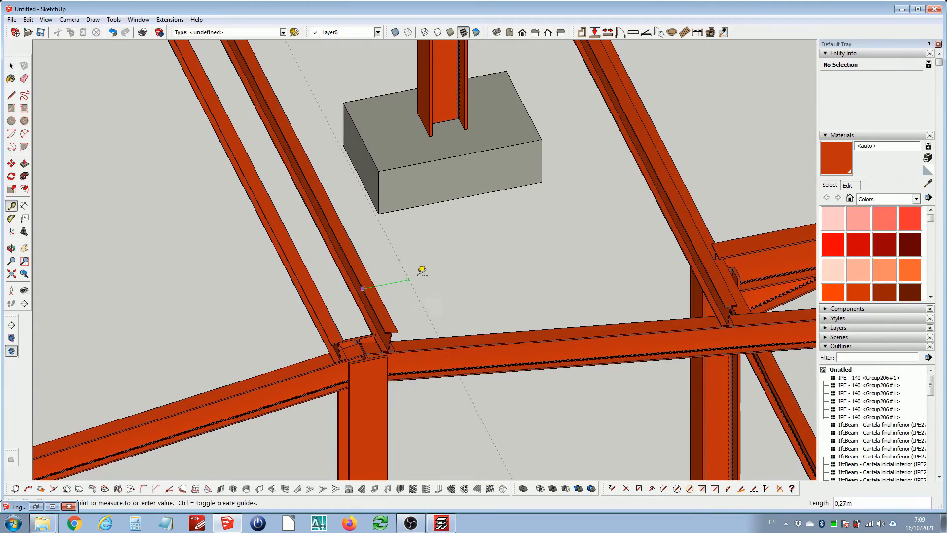
pyautogui.scroll(3, 681, 216)
pyautogui.press('space')
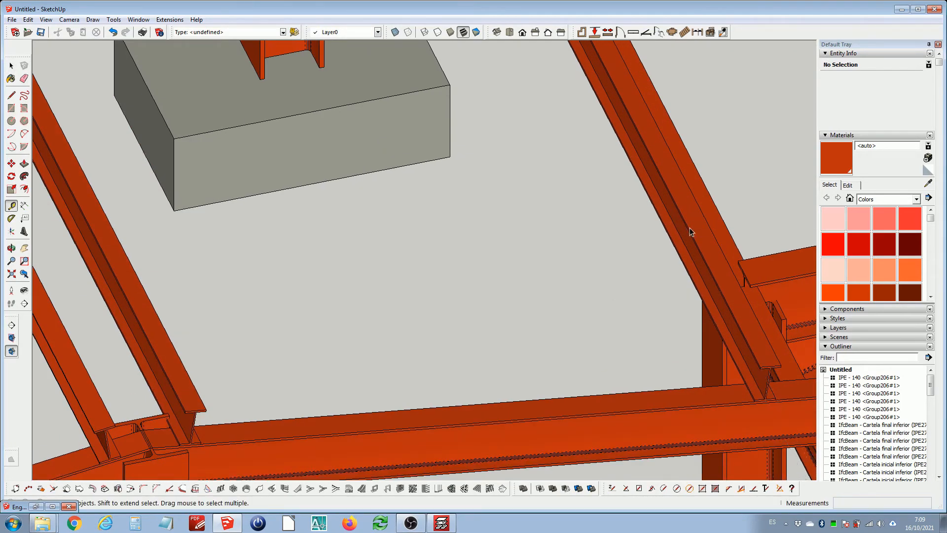
# Copy the ridge purlin 2 m down the opposite rafter and repeat it to make five copies
pyautogui.scroll(-3, 494, 296)
pyautogui.scroll(5, 360, 340)
pyautogui.click(320, 346)
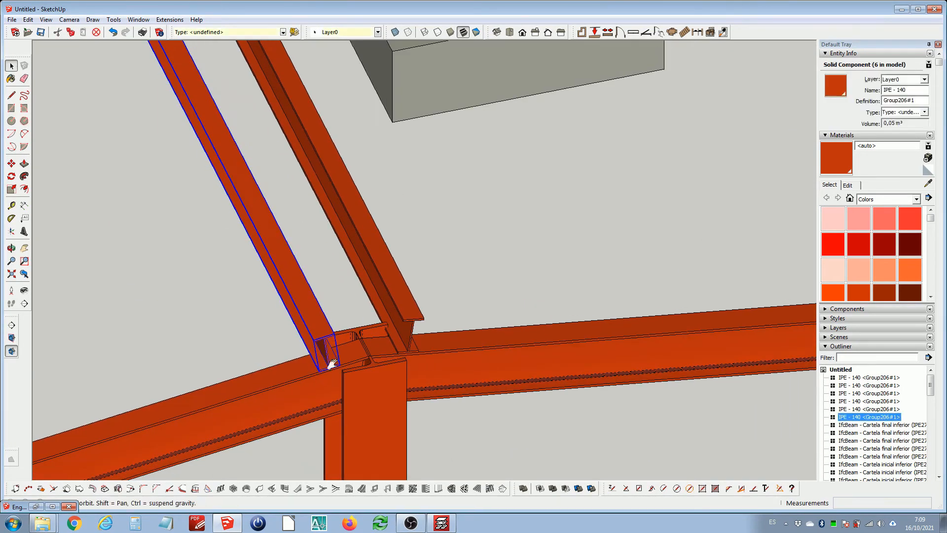
pyautogui.scroll(5, 435, 321)
pyautogui.press('m')
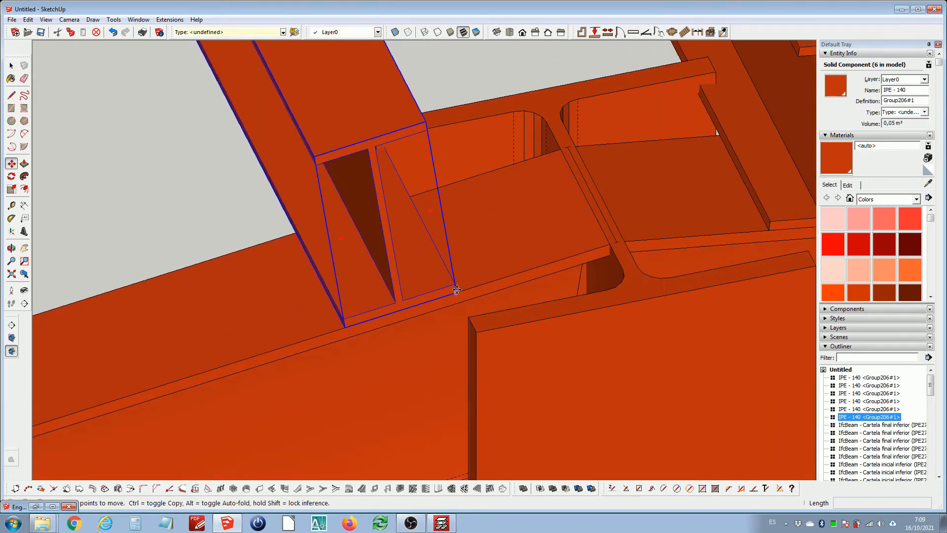
pyautogui.click(457, 291)
pyautogui.press('ctrl')
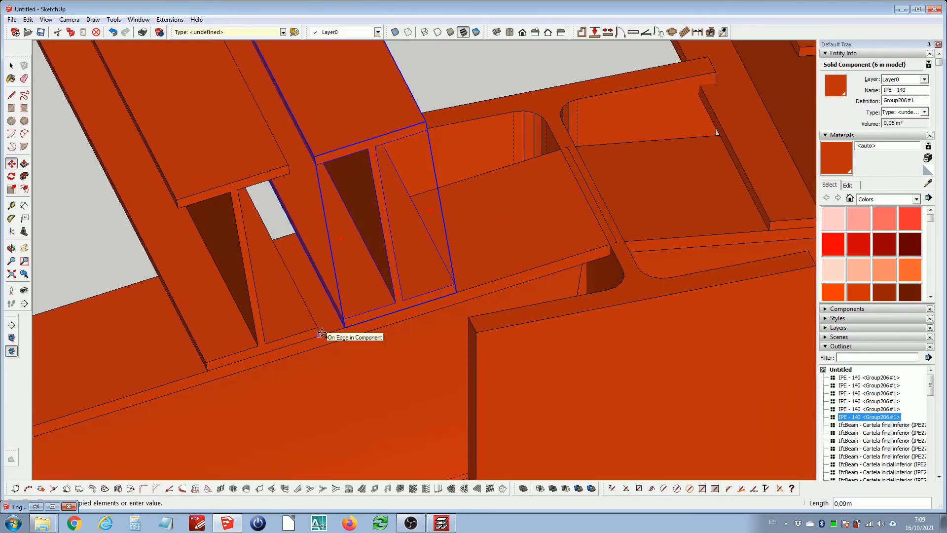
pyautogui.write('2')
pyautogui.press('Return')
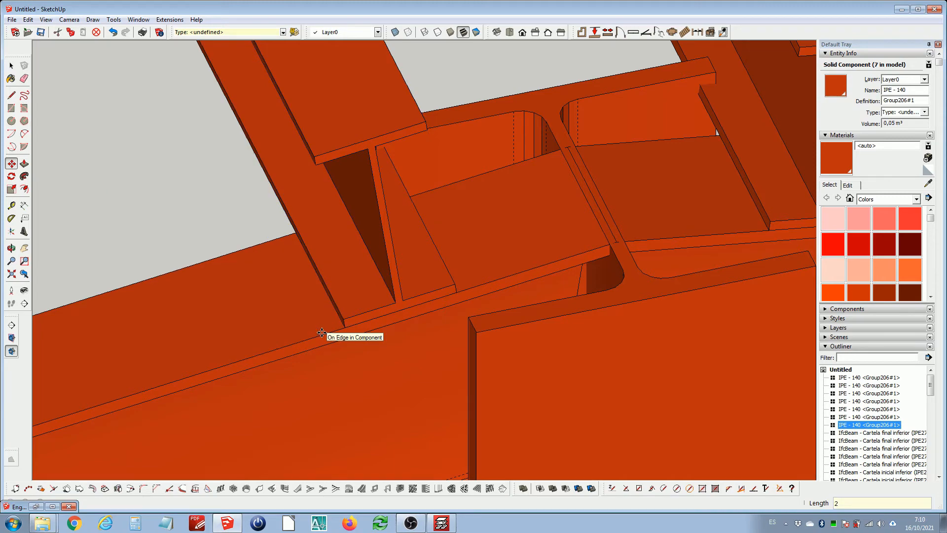
pyautogui.write('x5')
pyautogui.press('Return')
pyautogui.press('space')
# Delete the extra purlin copy that runs past the eave of the rafter
pyautogui.scroll(-6, 431, 318)
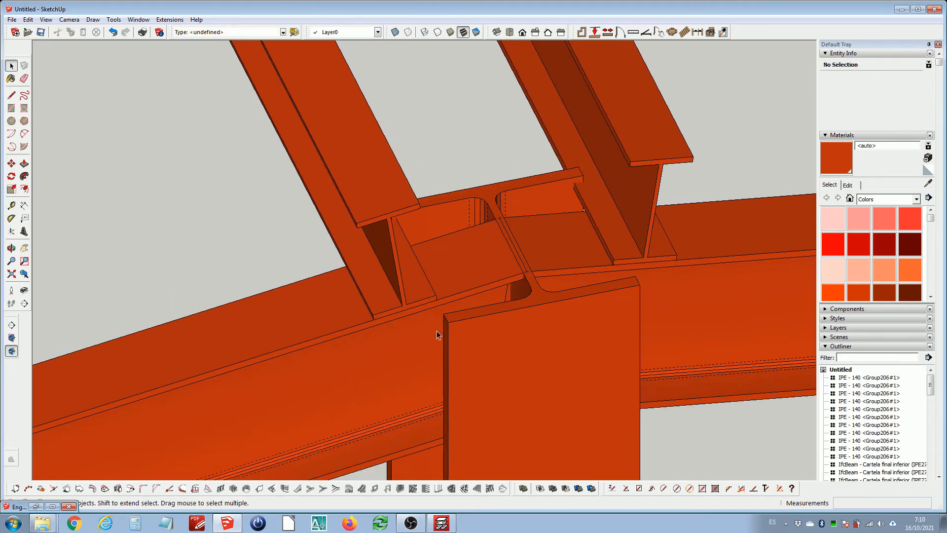
pyautogui.scroll(-10, 431, 310)
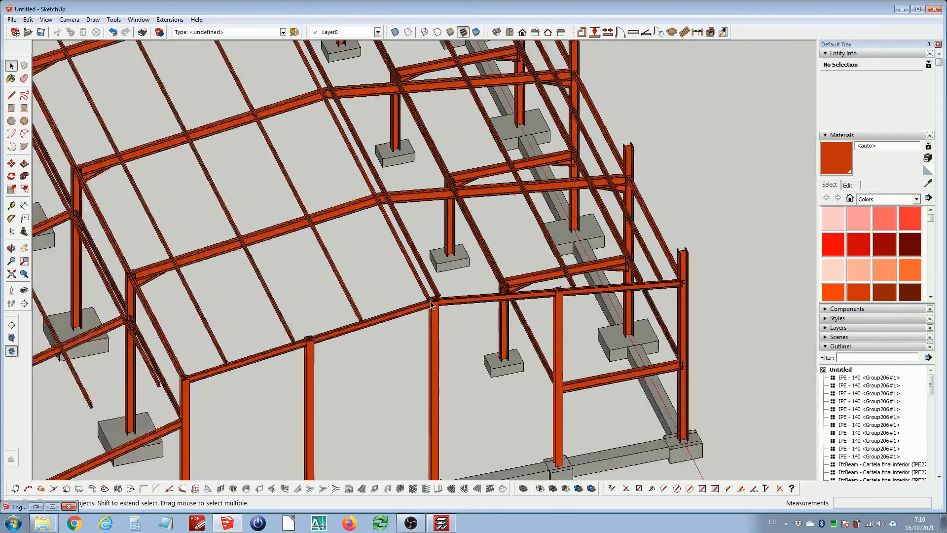
pyautogui.moveTo(303, 325)
pyautogui.mouseDown(button='middle')
pyautogui.moveTo(275, 350)
pyautogui.moveTo(312, 321)
pyautogui.mouseUp(button='middle')
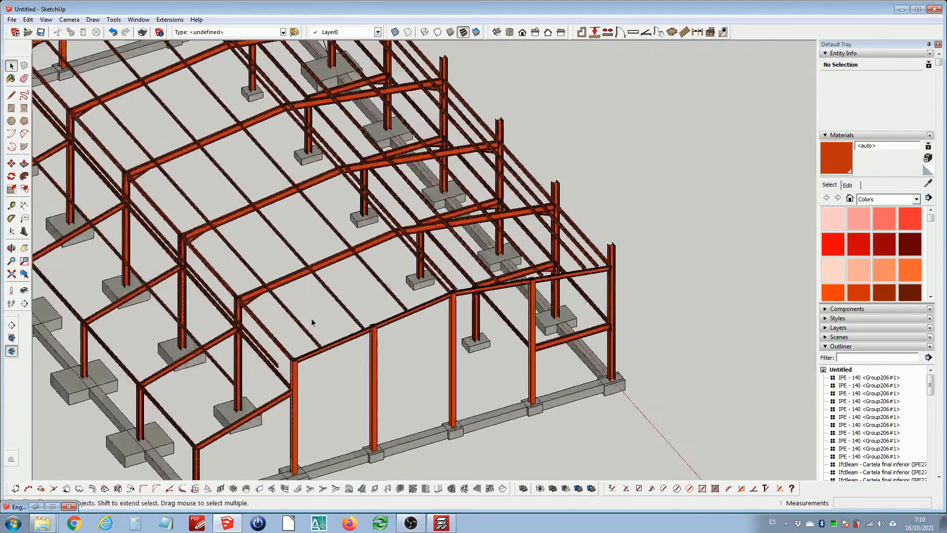
pyautogui.scroll(4, 285, 369)
pyautogui.scroll(-3, 285, 374)
pyautogui.scroll(4, 261, 360)
pyautogui.click(260, 356)
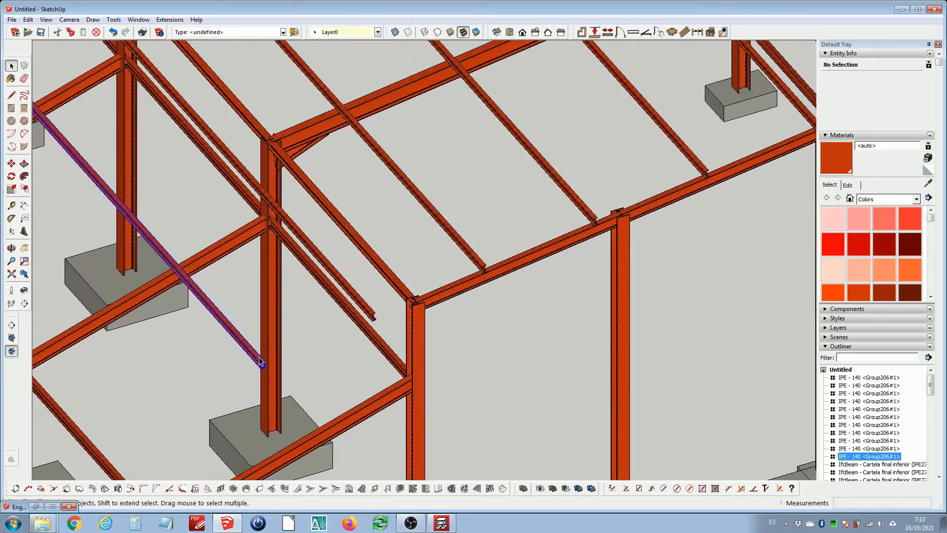
pyautogui.press('Delete')
# Move the lowest purlin so its bottom corner sits on the rafter's edge beside the eave column
pyautogui.scroll(5, 370, 311)
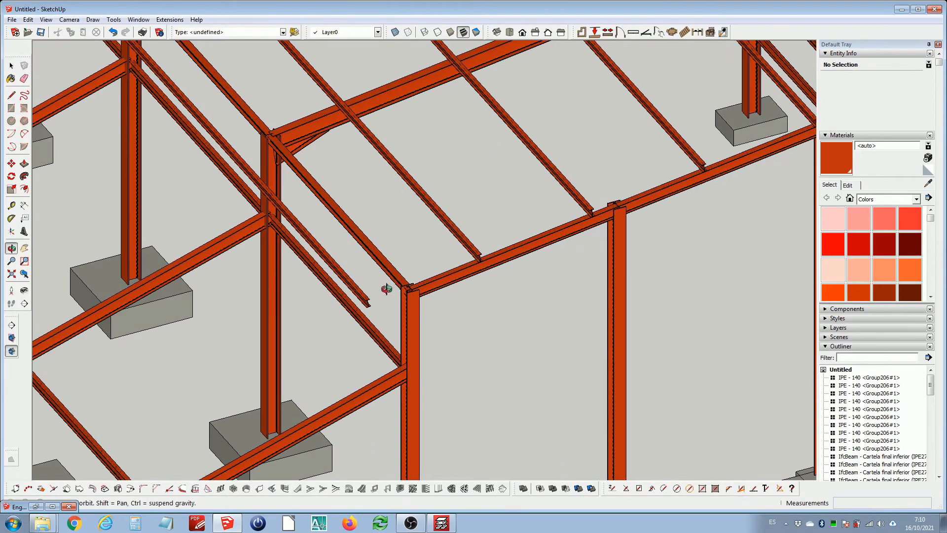
pyautogui.scroll(3, 370, 311)
pyautogui.click(357, 317)
pyautogui.scroll(3, 356, 320)
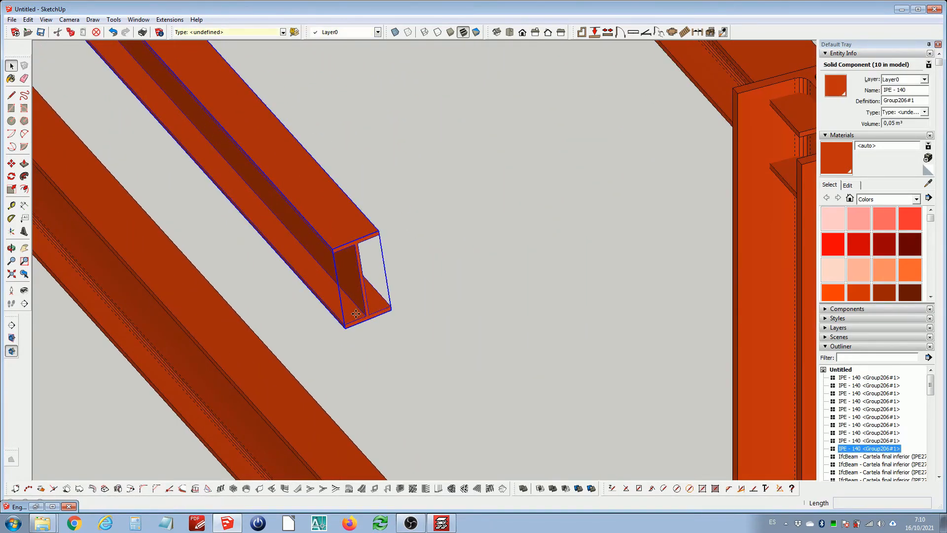
pyautogui.press('m')
pyautogui.click(348, 330)
pyautogui.scroll(-3, 348, 330)
pyautogui.scroll(4, 626, 185)
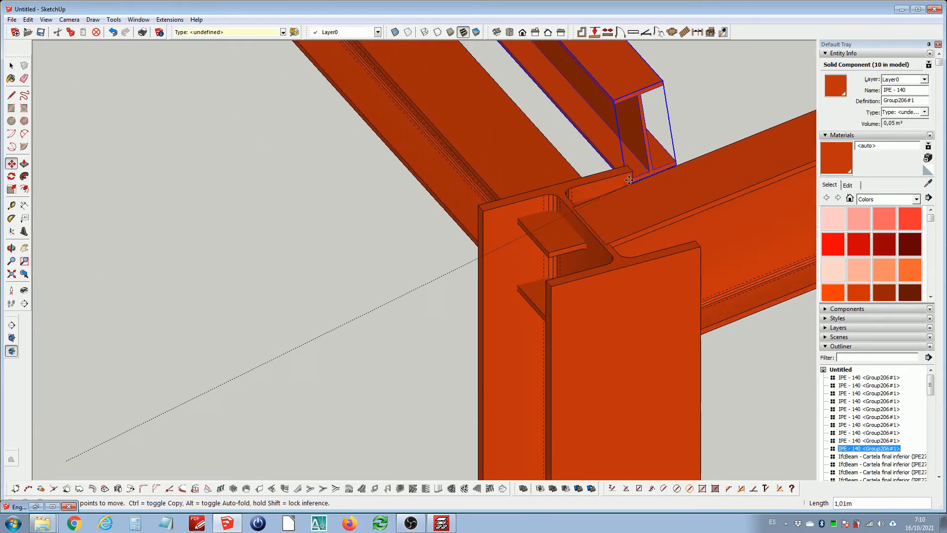
pyautogui.moveTo(631, 176); pyautogui.dragTo(533, 250, button='middle')
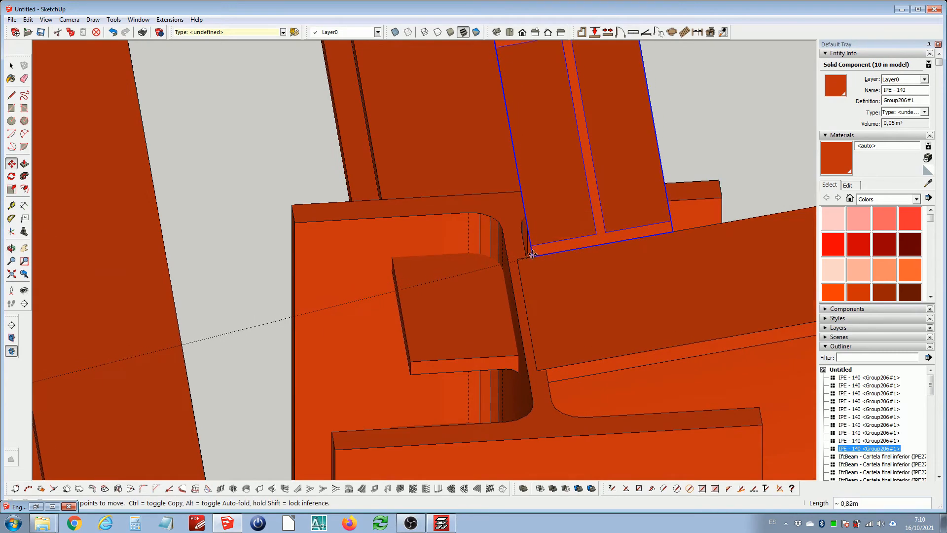
pyautogui.click(529, 257)
pyautogui.scroll(2, 542, 256)
pyautogui.click(513, 260)
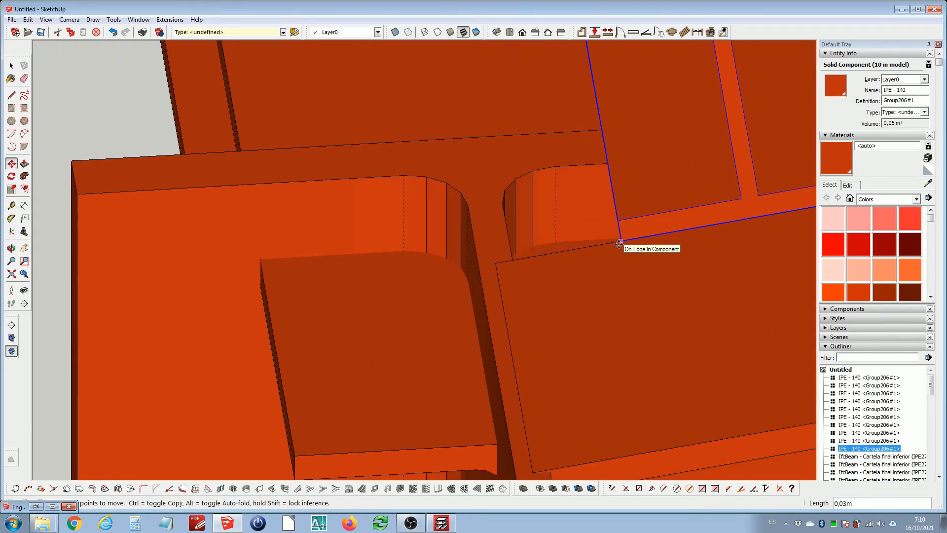
pyautogui.click(619, 244)
pyautogui.press('space')
# Move the eave purlin down so it rests on the rafter's top flange
pyautogui.scroll(-4, 443, 251)
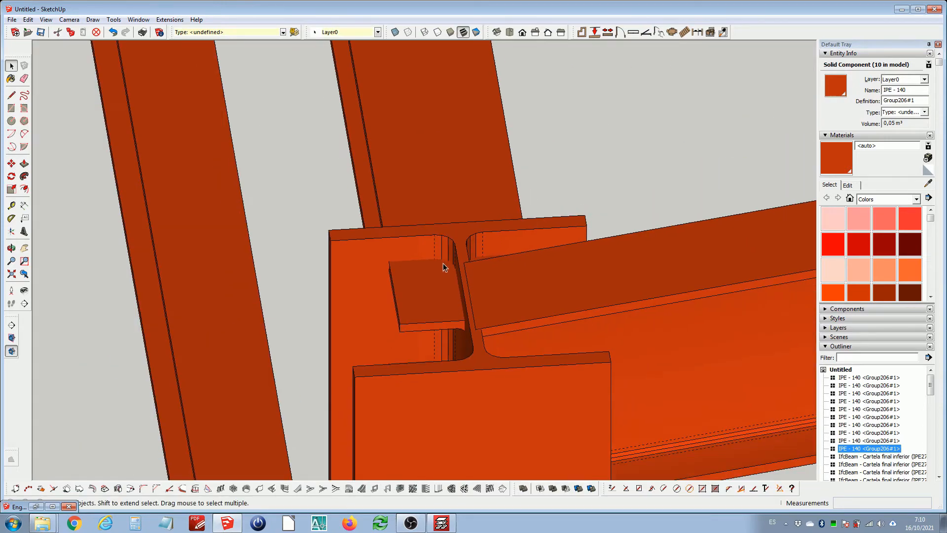
pyautogui.scroll(-5, 443, 267)
pyautogui.scroll(6, 448, 263)
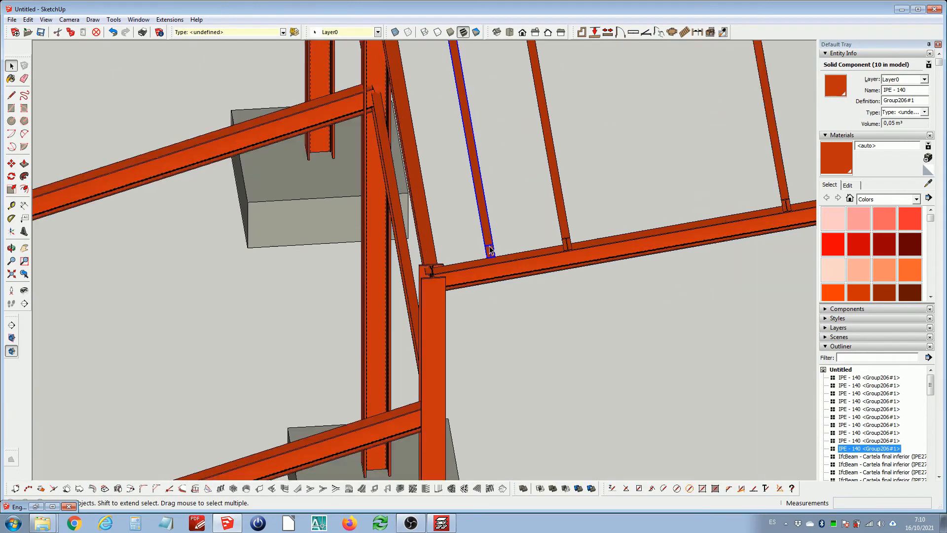
pyautogui.scroll(8, 508, 270)
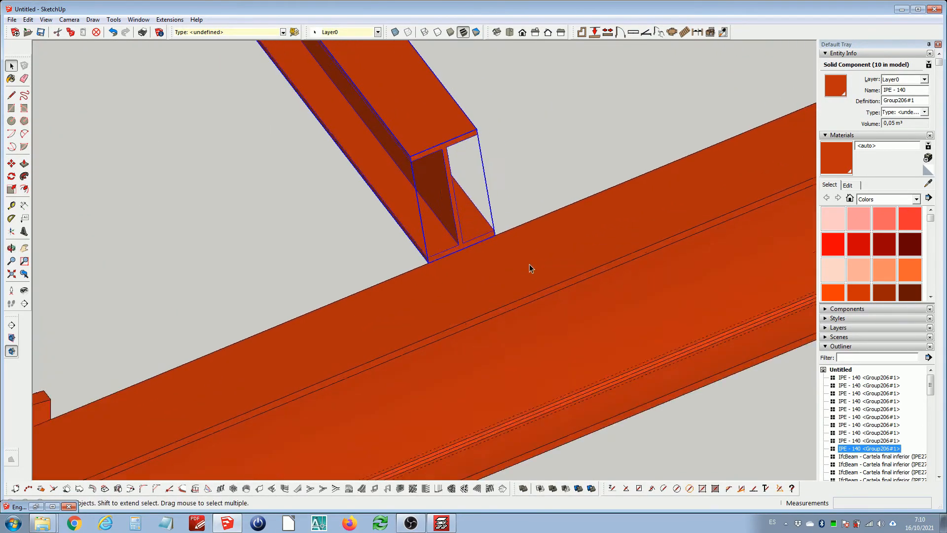
pyautogui.press('m')
pyautogui.click(480, 226)
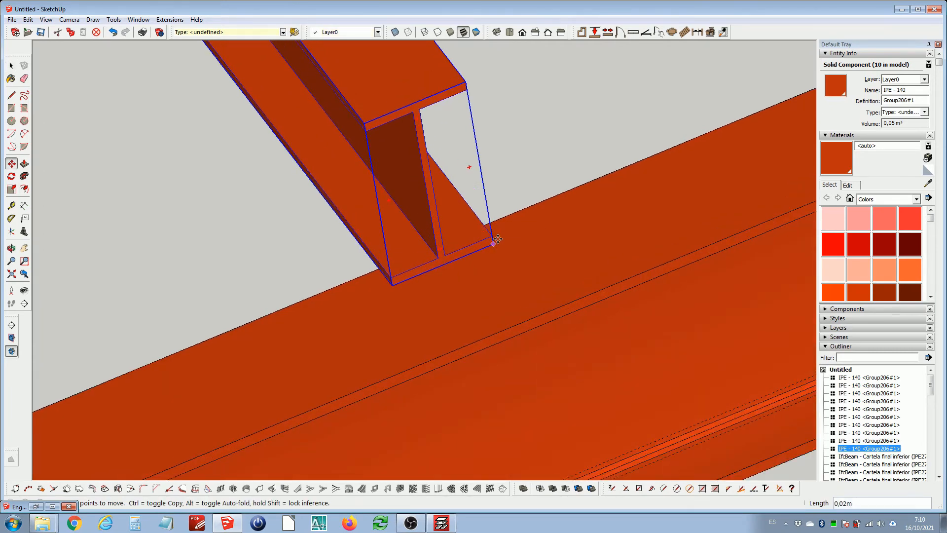
pyautogui.click(553, 301)
pyautogui.press('space')
# Copy the eave purlin to the eave of the opposite roof slope, placing its corner on the rafter's edge beside the column
pyautogui.scroll(-5, 476, 288)
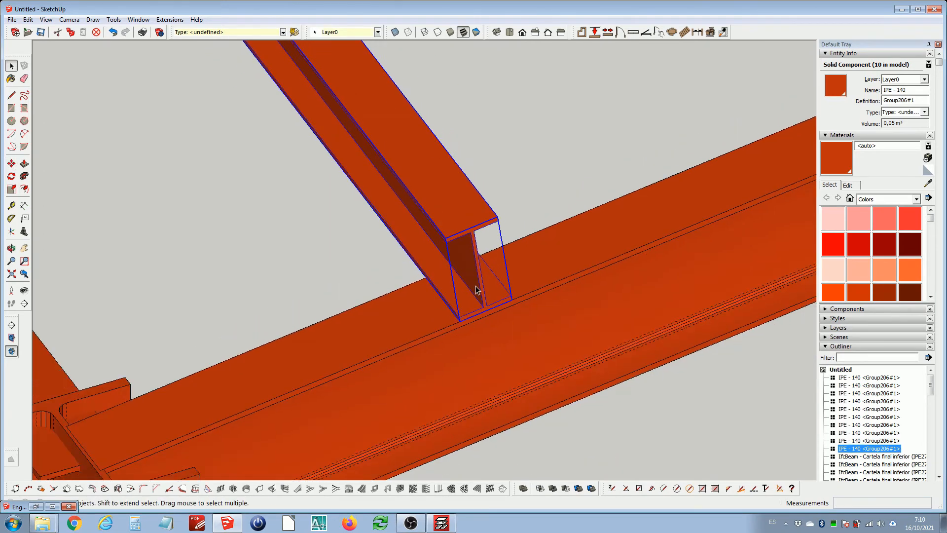
pyautogui.scroll(7, 496, 293)
pyautogui.scroll(2, 512, 303)
pyautogui.press('m')
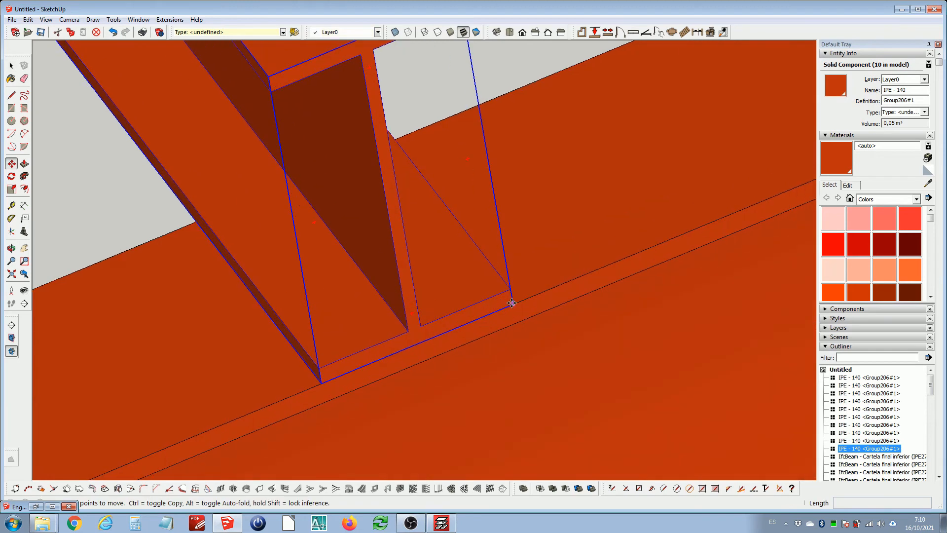
pyautogui.click(513, 303)
pyautogui.scroll(-2, 493, 231)
pyautogui.press('ctrl')
pyautogui.scroll(-10, 489, 221)
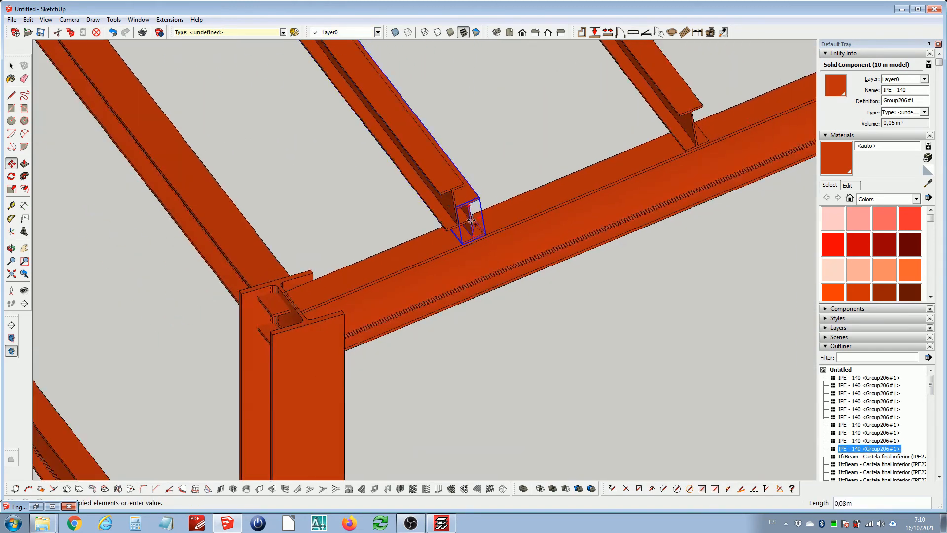
pyautogui.scroll(-3, 446, 215)
pyautogui.scroll(8, 414, 302)
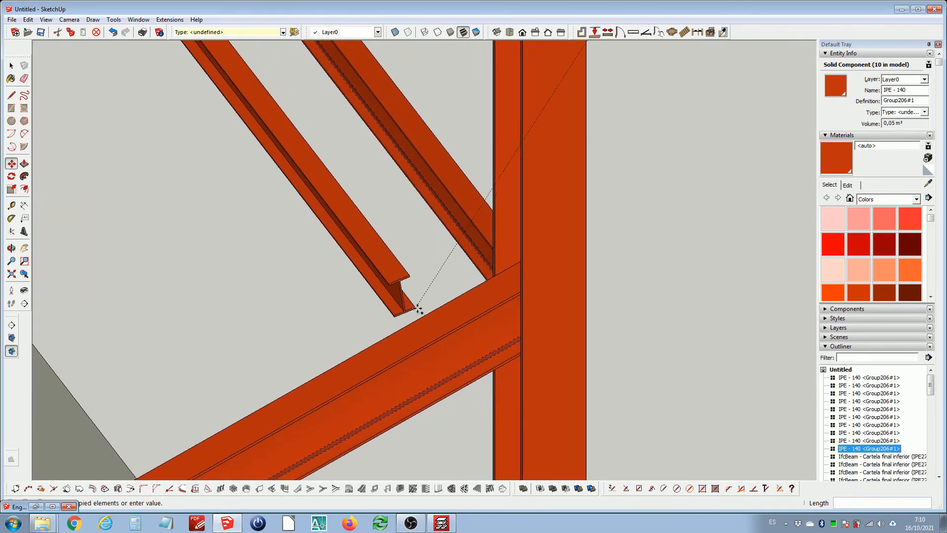
pyautogui.scroll(-3, 422, 305)
pyautogui.scroll(8, 444, 310)
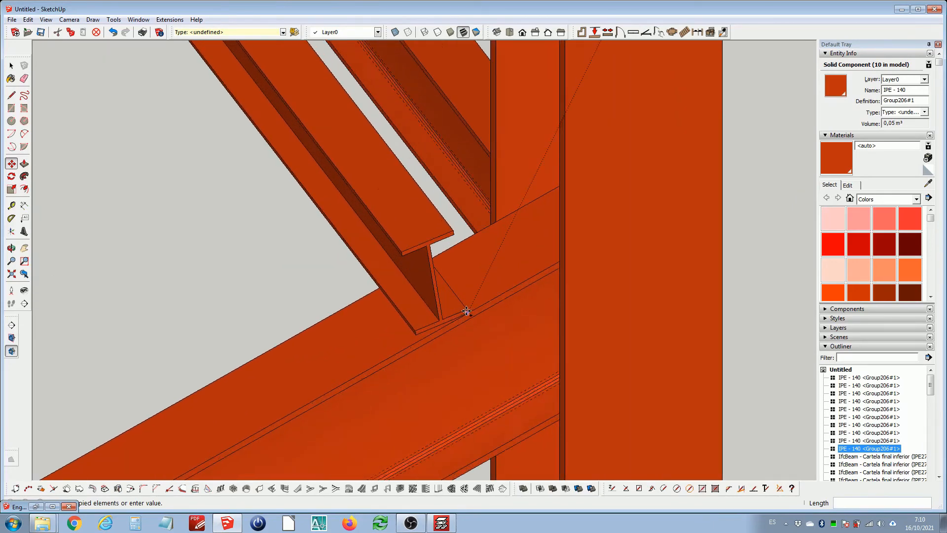
pyautogui.click(493, 299)
pyautogui.scroll(2, 495, 300)
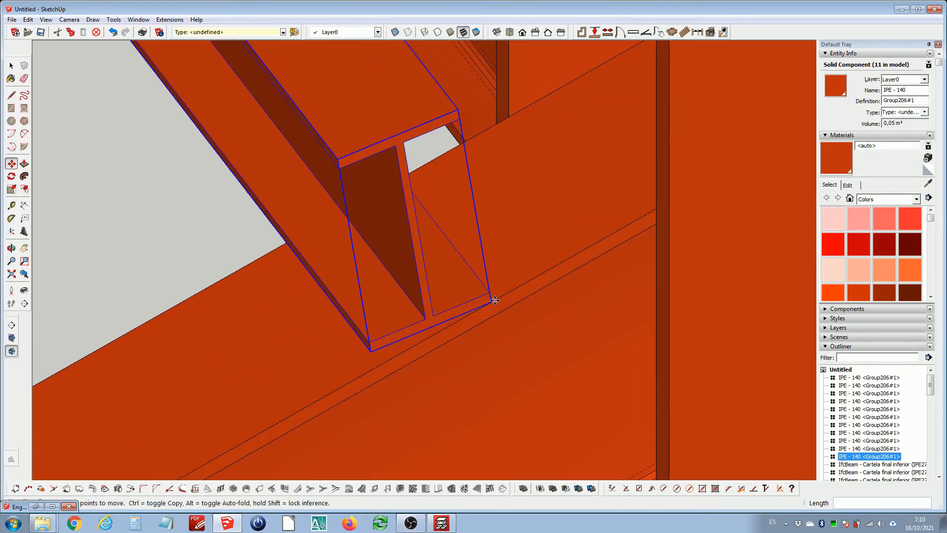
# Rotate the copied purlin about its bottom corner so it aligns with the slope of the rafter
pyautogui.press('q')
pyautogui.scroll(2, 489, 306)
pyautogui.click(494, 296)
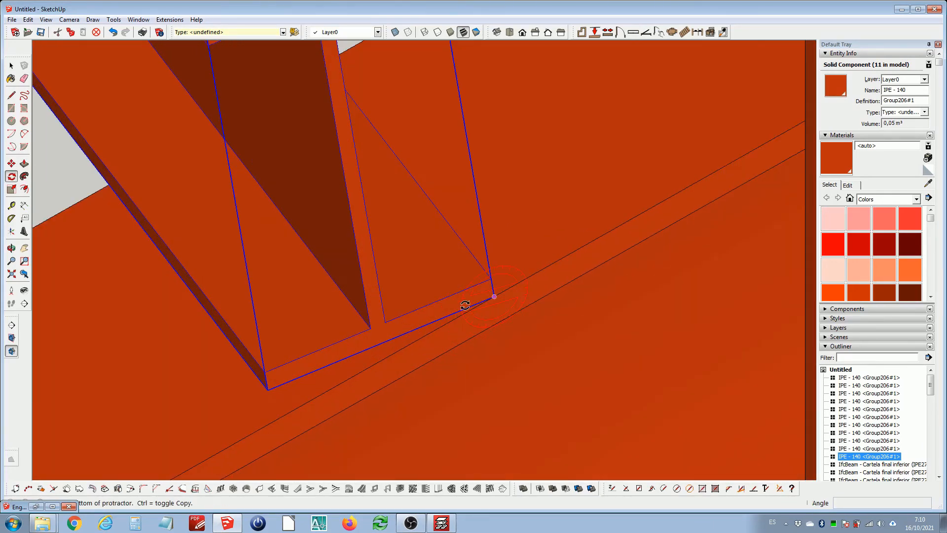
pyautogui.click(269, 389)
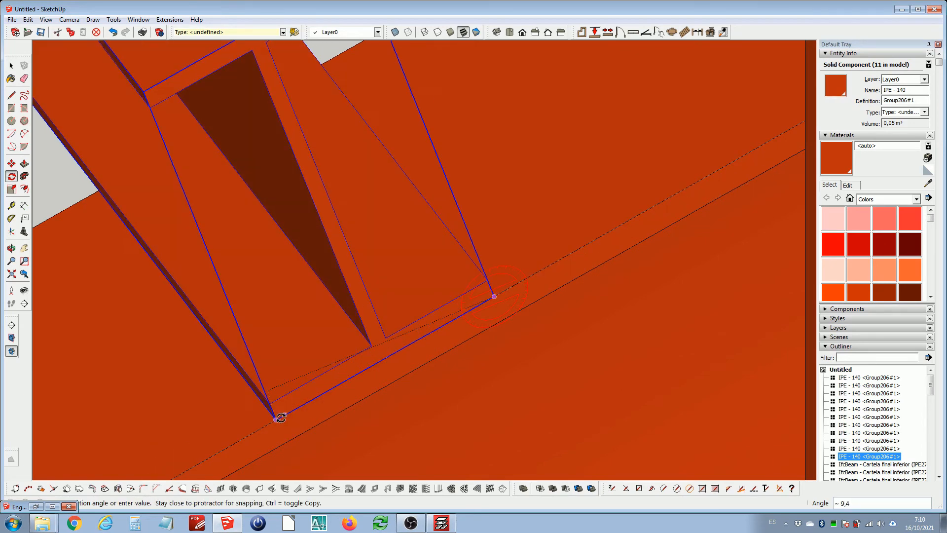
pyautogui.click(277, 417)
pyautogui.press('space')
# Copy the purlin 1.5 m up the rafter and repeat it to make four copies
pyautogui.scroll(-3, 453, 319)
pyautogui.scroll(2, 454, 319)
pyautogui.press('m')
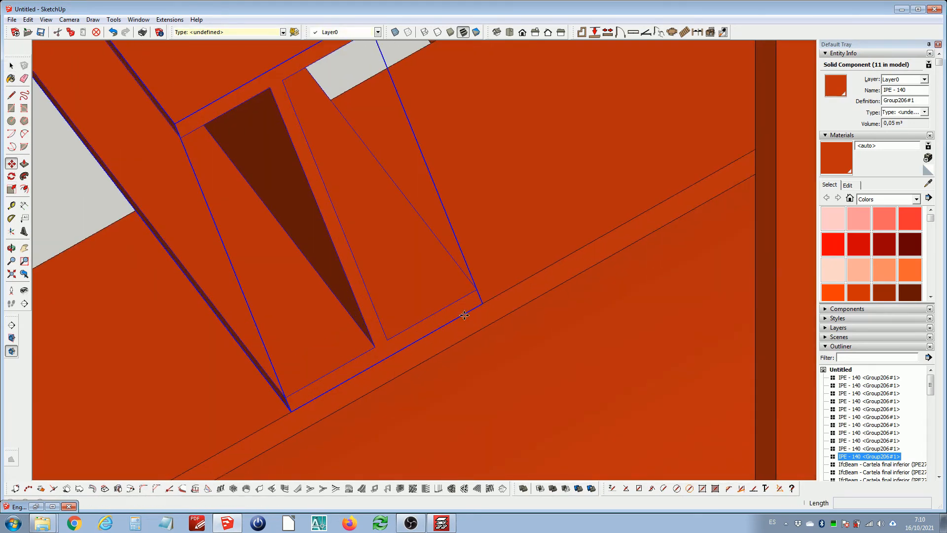
pyautogui.click(482, 302)
pyautogui.scroll(-6, 516, 239)
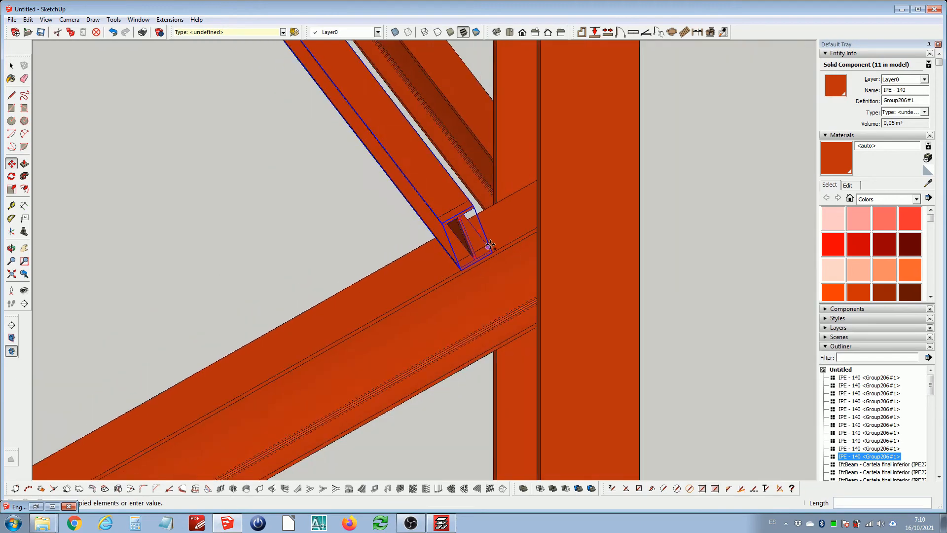
pyautogui.scroll(4, 439, 265)
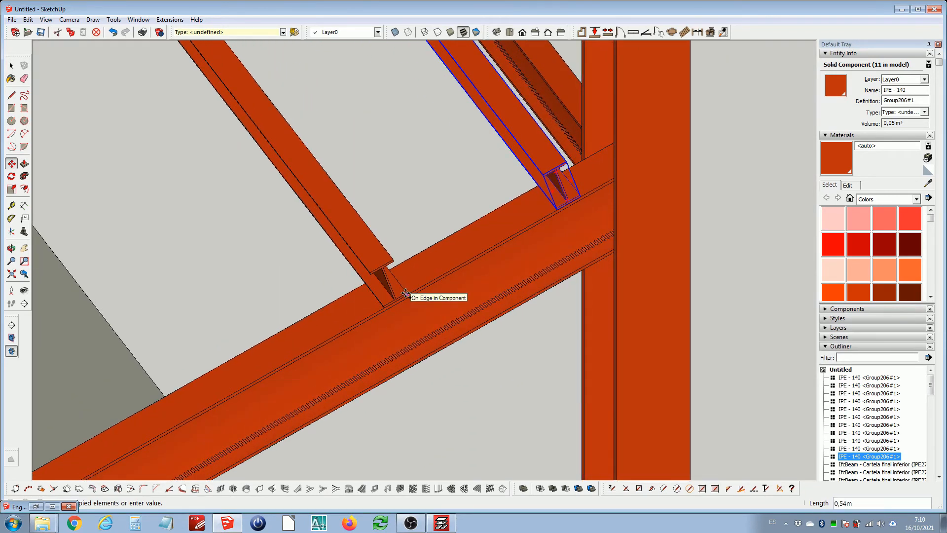
pyautogui.press('Return')
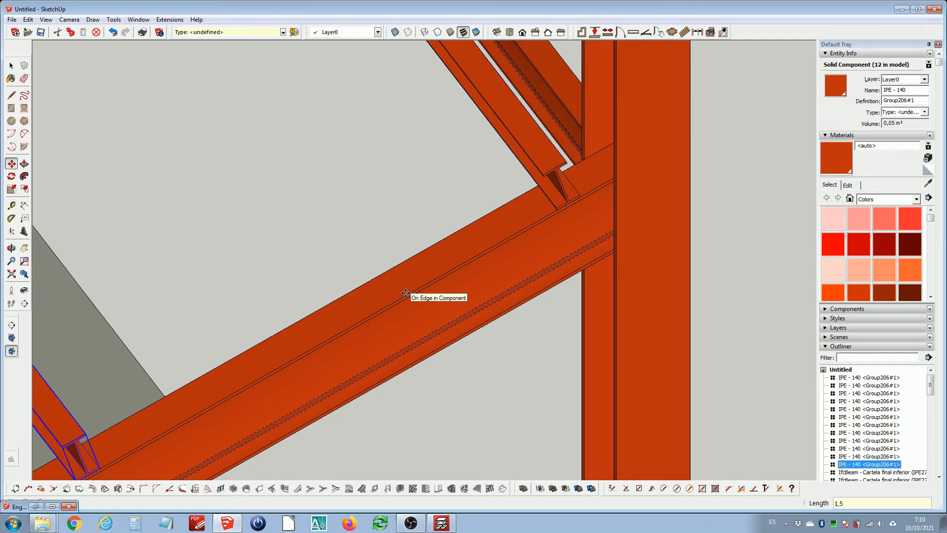
pyautogui.write('x4')
pyautogui.press('Return')
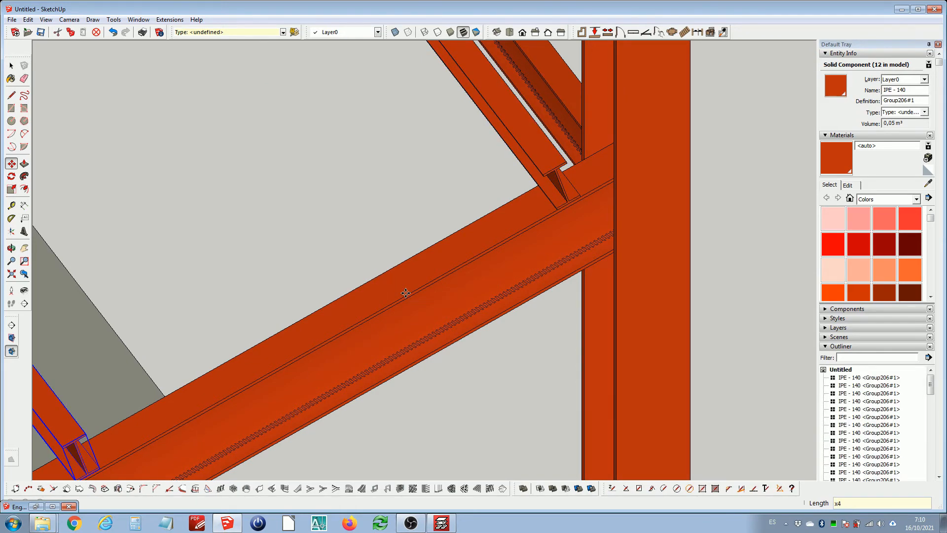
# Inspect the purlins across the whole roof structure from several viewpoints
pyautogui.press('space')
pyautogui.scroll(-7, 452, 277)
pyautogui.scroll(-3, 472, 271)
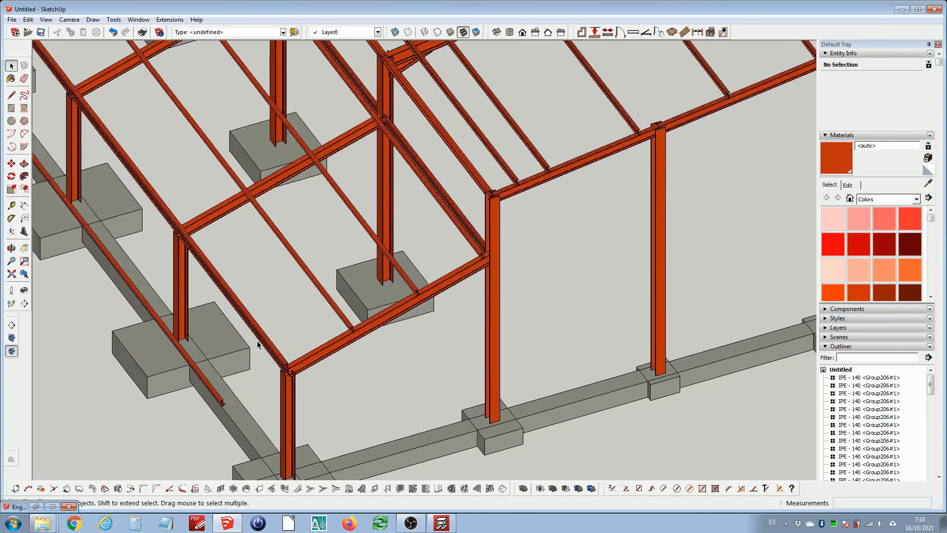
pyautogui.moveTo(280, 352); pyautogui.dragTo(240, 384, button='middle')
pyautogui.click(265, 380)
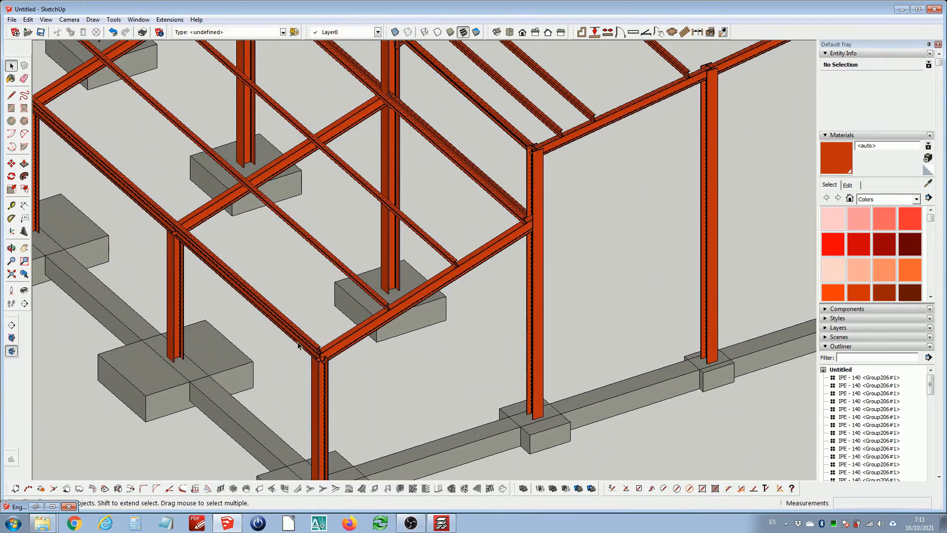
pyautogui.scroll(6, 311, 360)
pyautogui.scroll(-7, 298, 367)
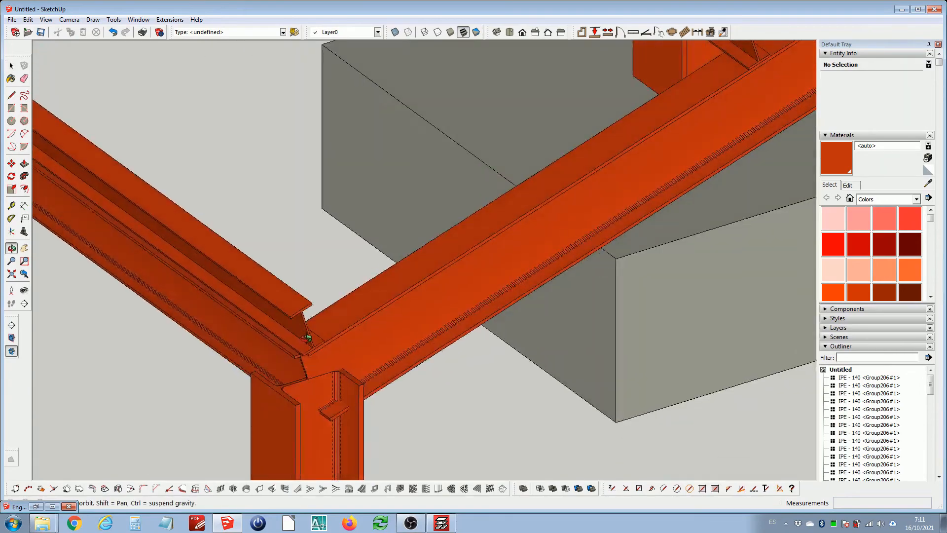
pyautogui.scroll(-10, 326, 338)
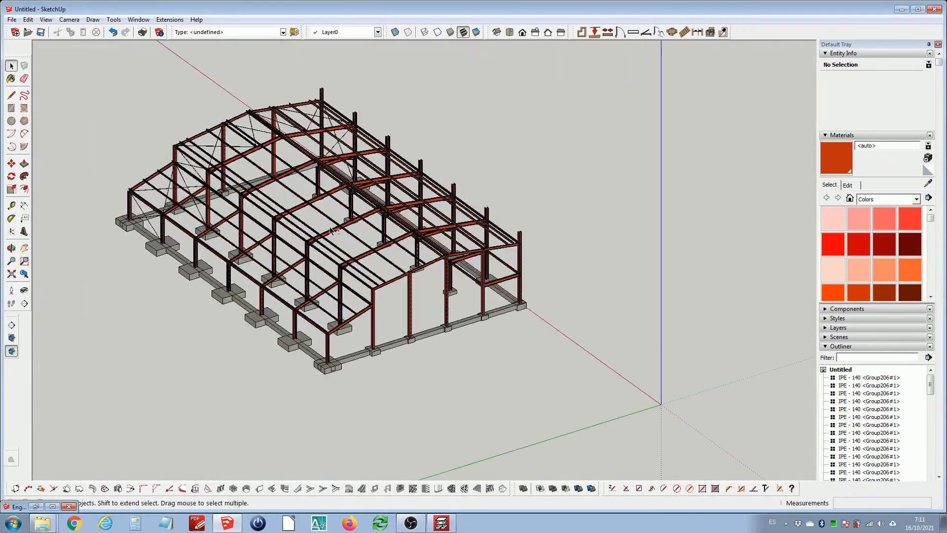
pyautogui.moveTo(325, 338)
pyautogui.mouseDown(button='middle')
pyautogui.moveTo(444, 191)
pyautogui.moveTo(604, 261)
pyautogui.mouseUp(button='middle')
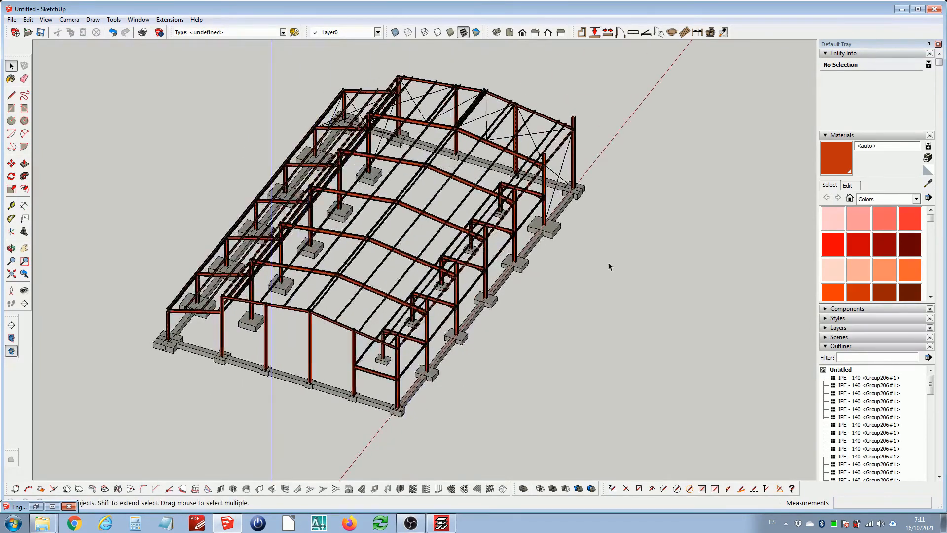
# Save the model as Ejemplo.skp in the Ejemplo folder on the desktop
pyautogui.click(11, 19)
pyautogui.click(22, 68)
pyautogui.click(54, 103)
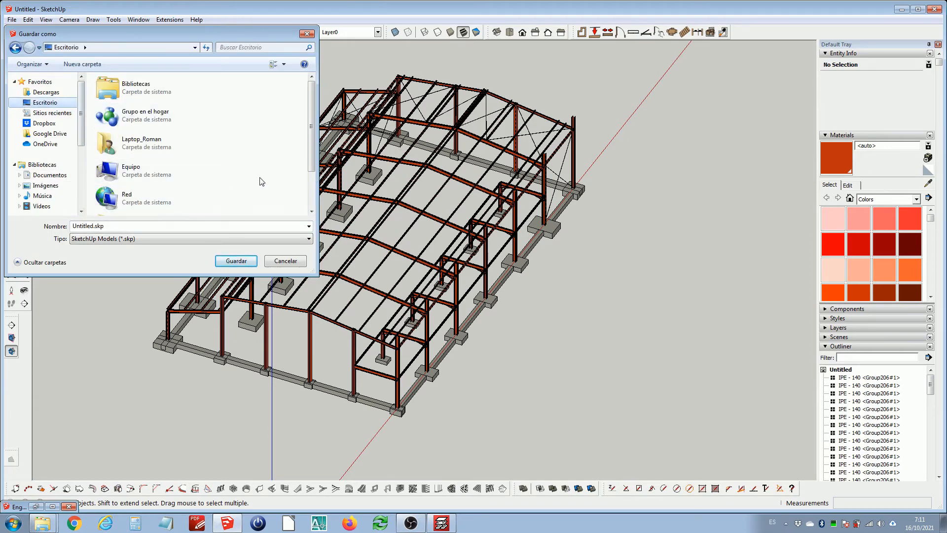
pyautogui.scroll(-2, 312, 139)
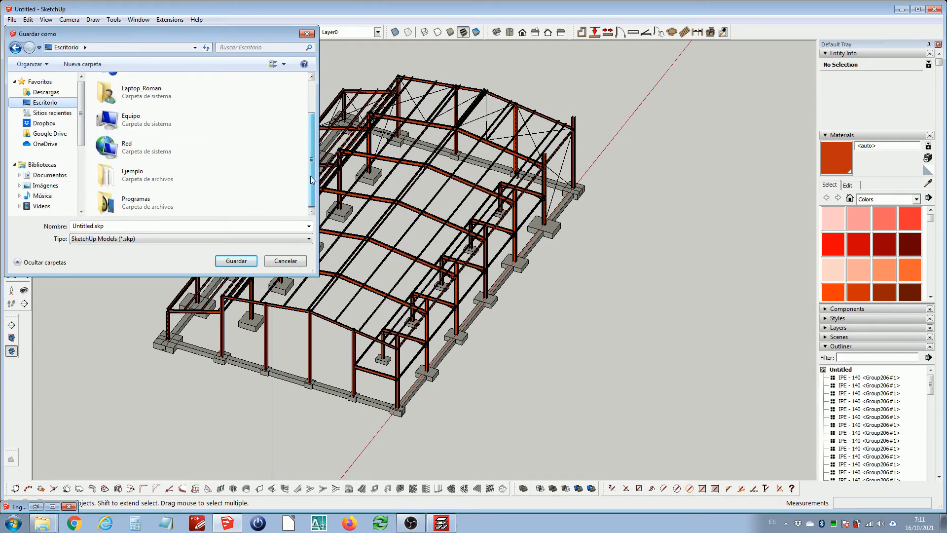
pyautogui.doubleClick(153, 178)
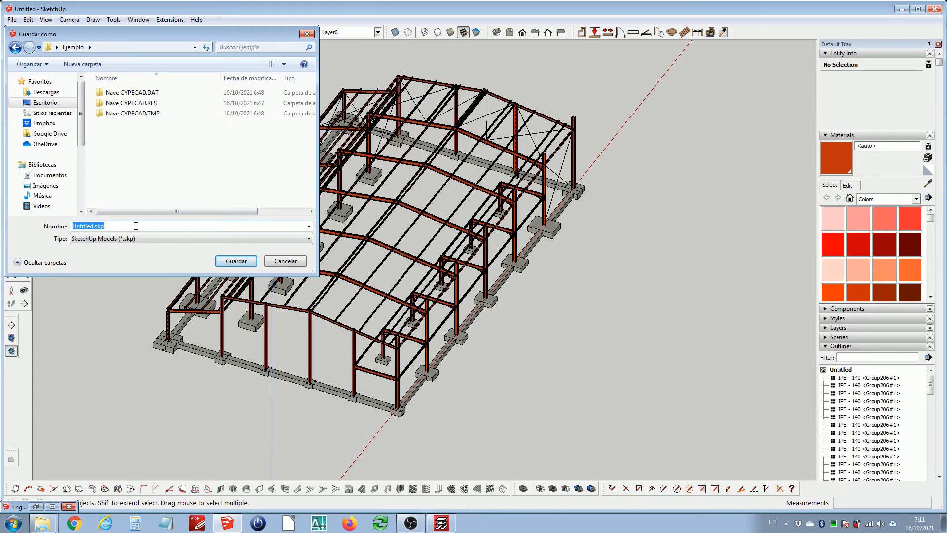
pyautogui.write('Ejemplo')
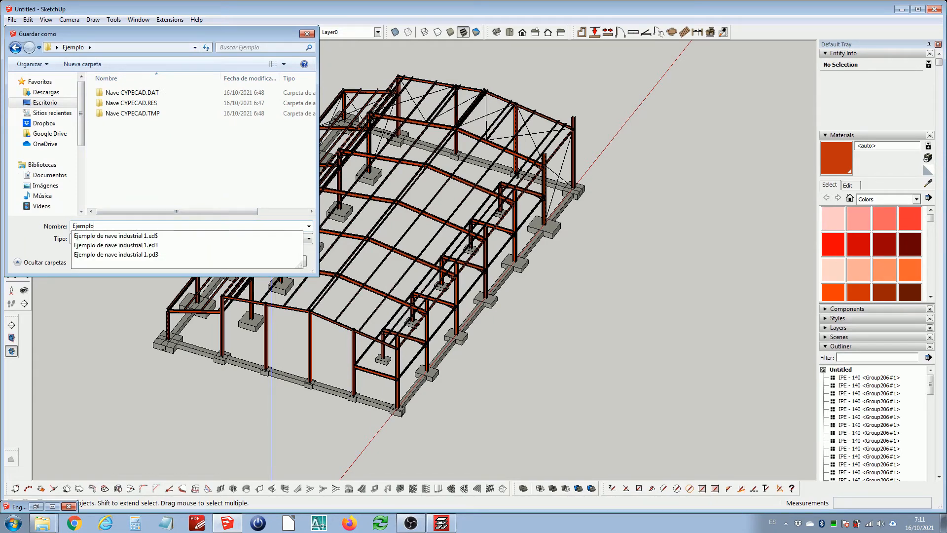
pyautogui.press('Return')
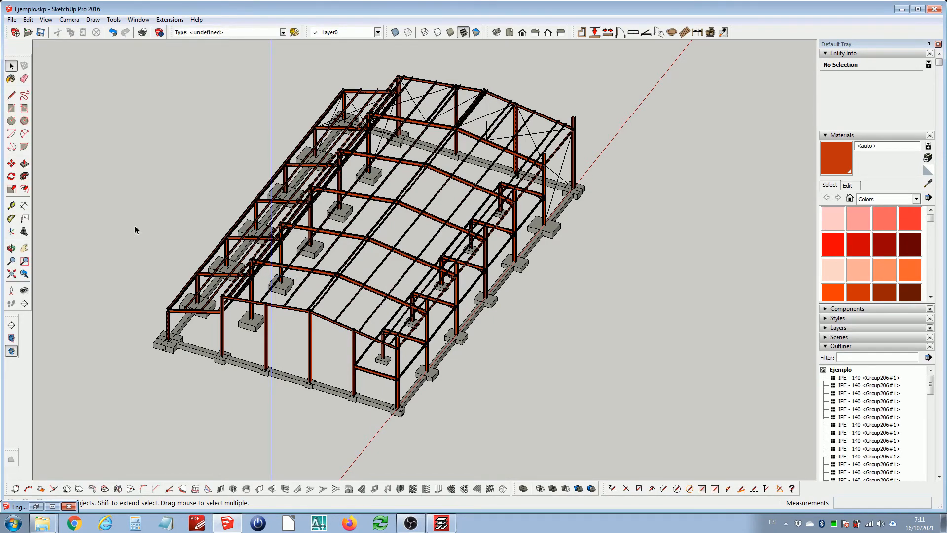
pyautogui.moveTo(337, 241); pyautogui.dragTo(332, 255, button='middle')
pyautogui.click(347, 260)
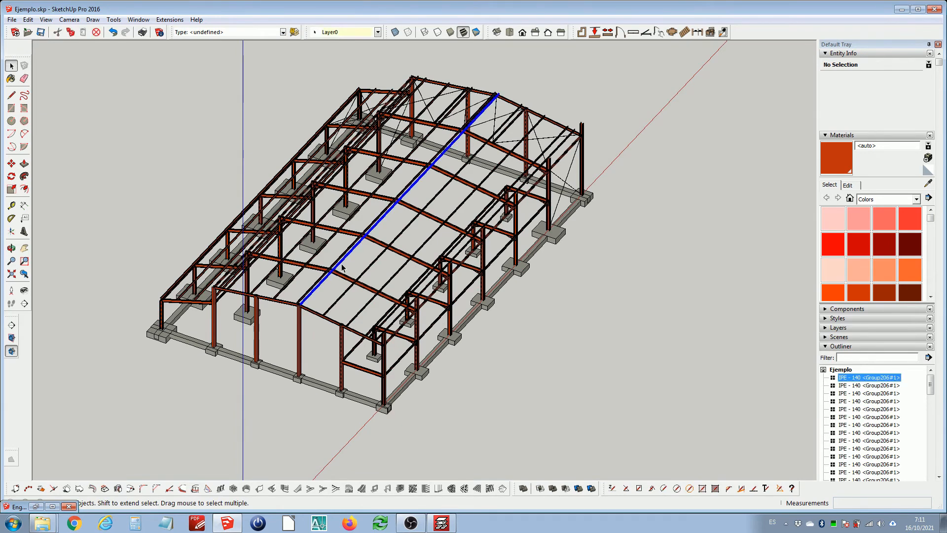
pyautogui.scroll(-2, 347, 260)
pyautogui.click(225, 149)
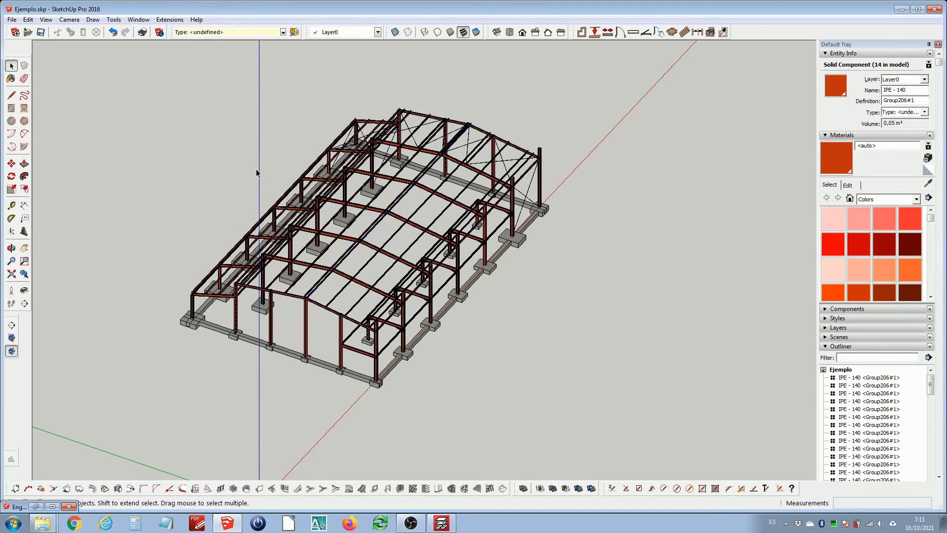
# Export the model as an IFC file, reusing the existing Nave CYPECAD.ifc name and editing it
pyautogui.click(12, 19)
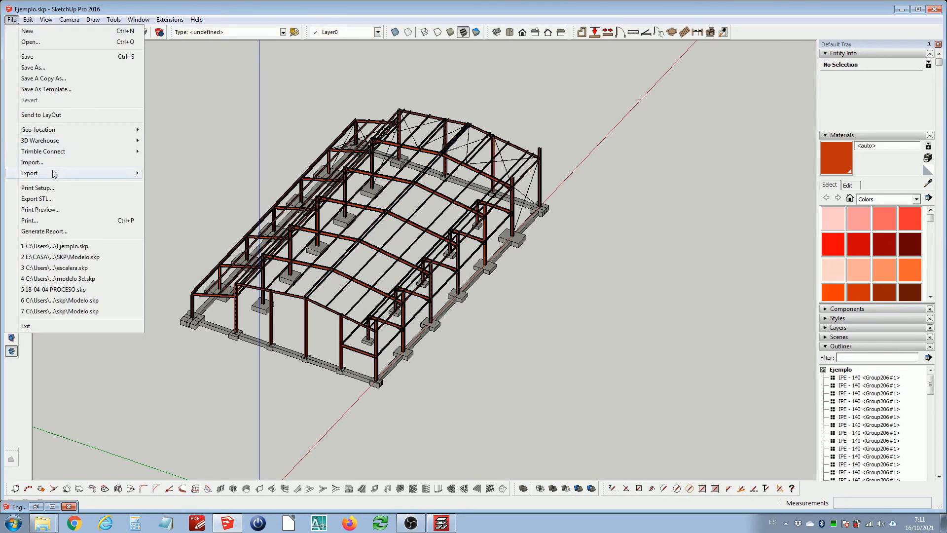
pyautogui.moveTo(54, 174)
pyautogui.click(186, 176)
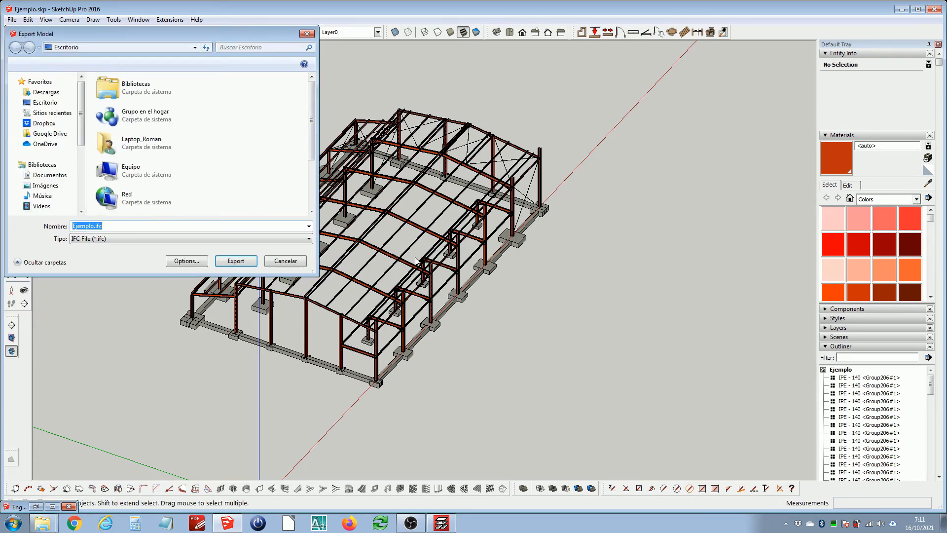
pyautogui.moveTo(314, 144); pyautogui.dragTo(304, 202)
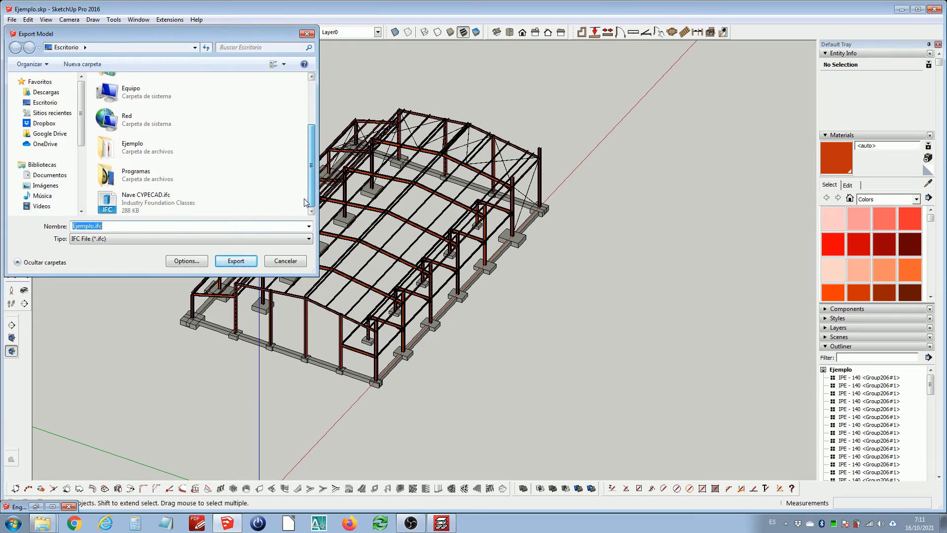
pyautogui.click(163, 198)
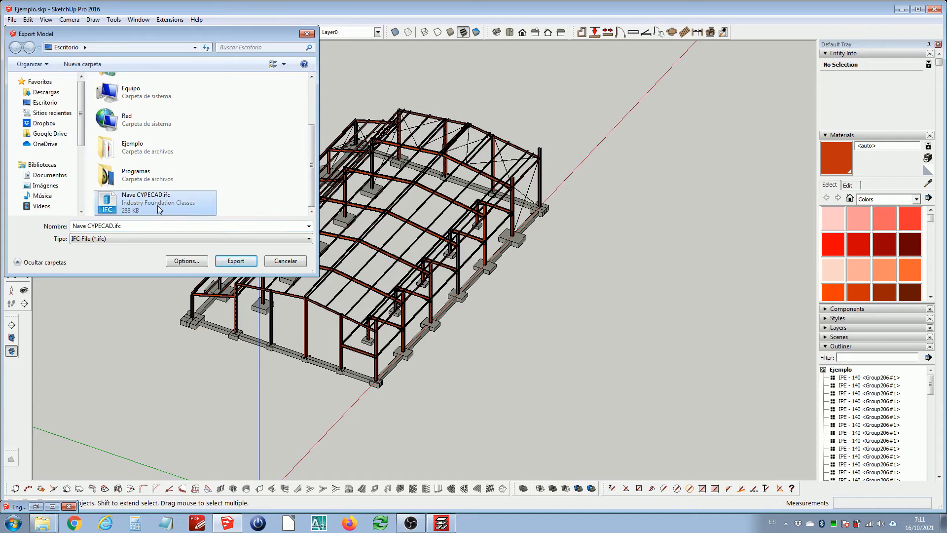
pyautogui.click(114, 225)
pyautogui.press('BackSpace')
pyautogui.press('BackSpace')
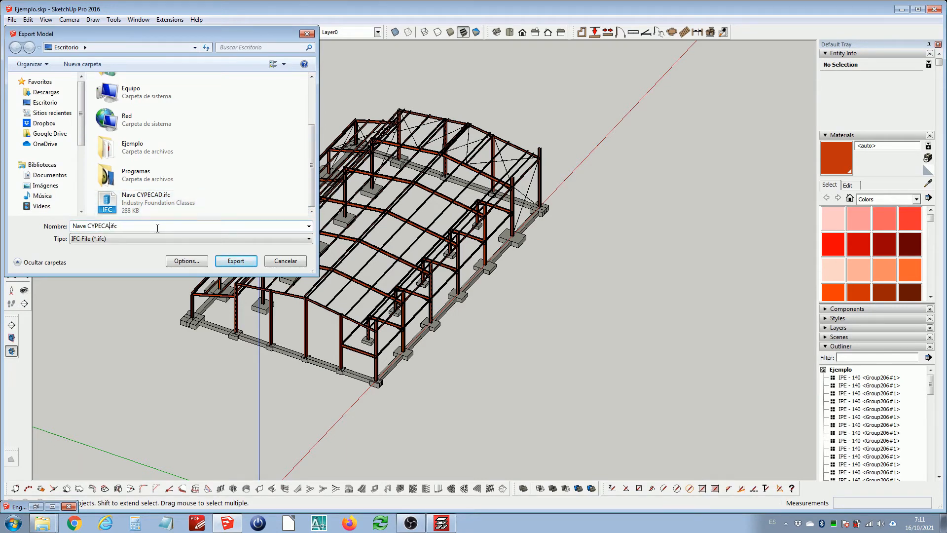
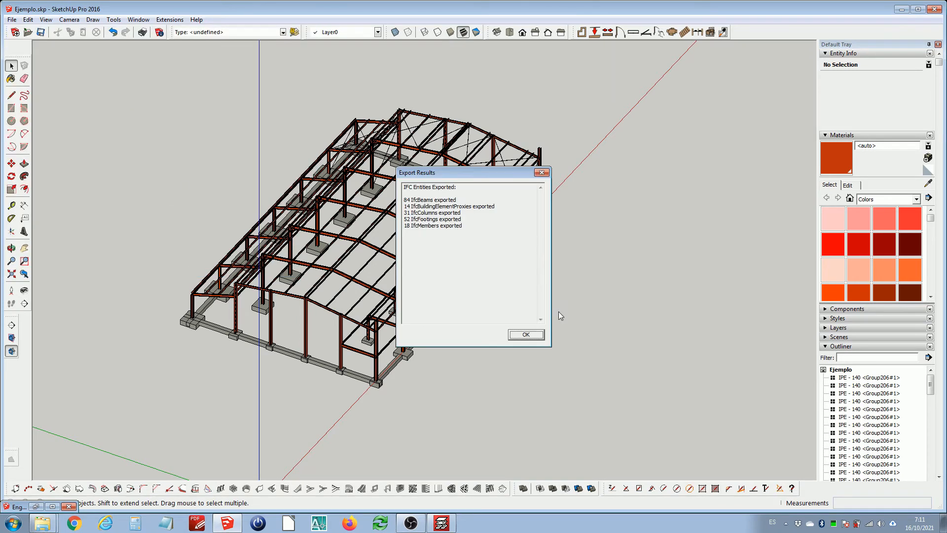
# Close the export report, minimize SketchUp and dock the viewer showing Nave SKP.ifc on the right half of the screen
pyautogui.click(526, 334)
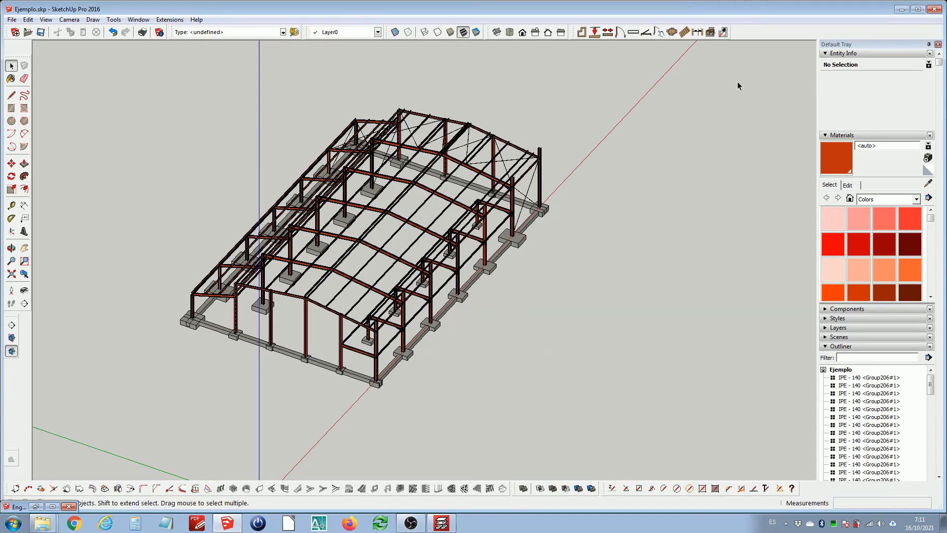
pyautogui.click(902, 10)
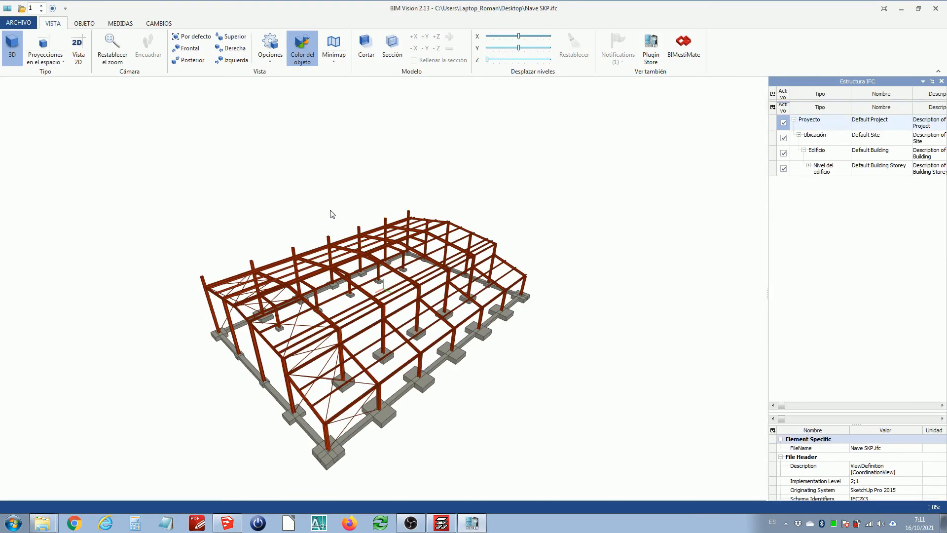
pyautogui.doubleClick(359, 13)
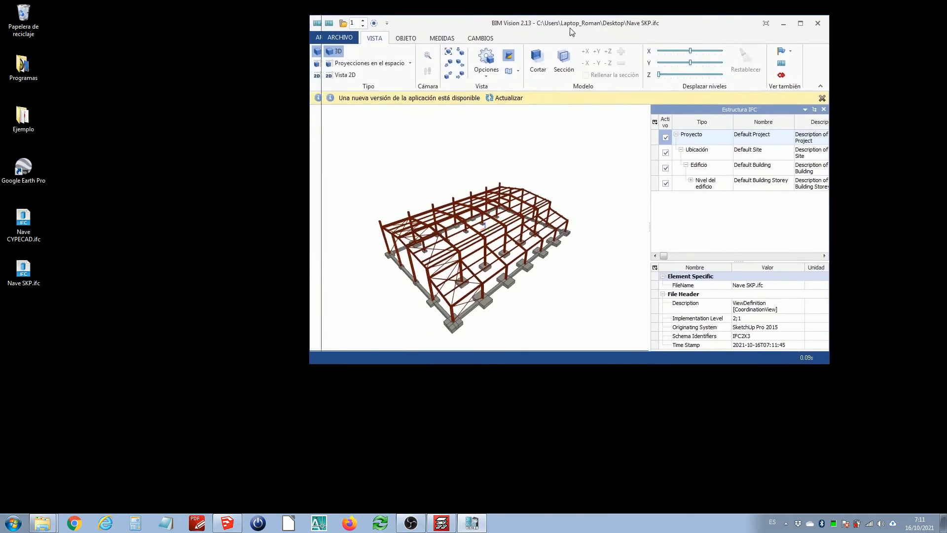
pyautogui.moveTo(562, 25); pyautogui.dragTo(945, 54)
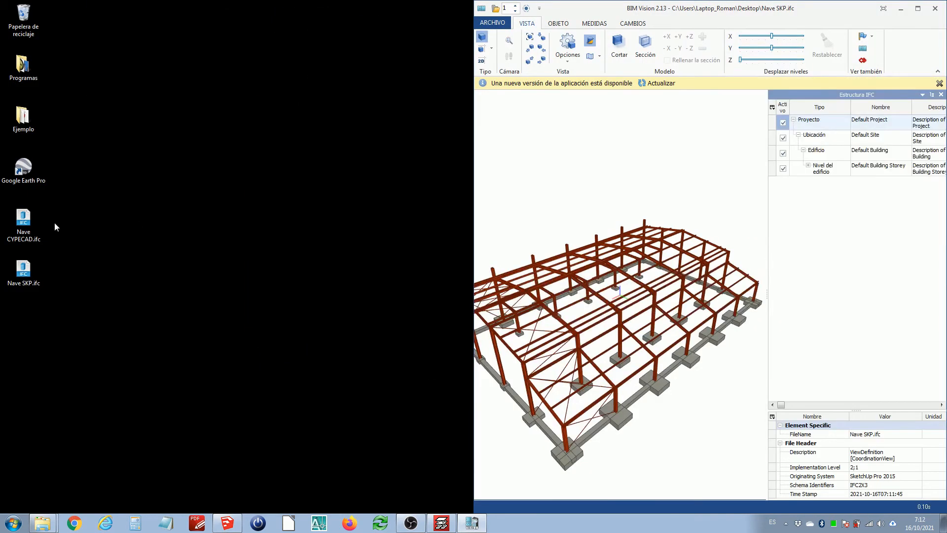
# Open Nave CYPECAD.ifc from the desktop and dock its viewer window on the left half for side-by-side comparison
pyautogui.click(38, 222)
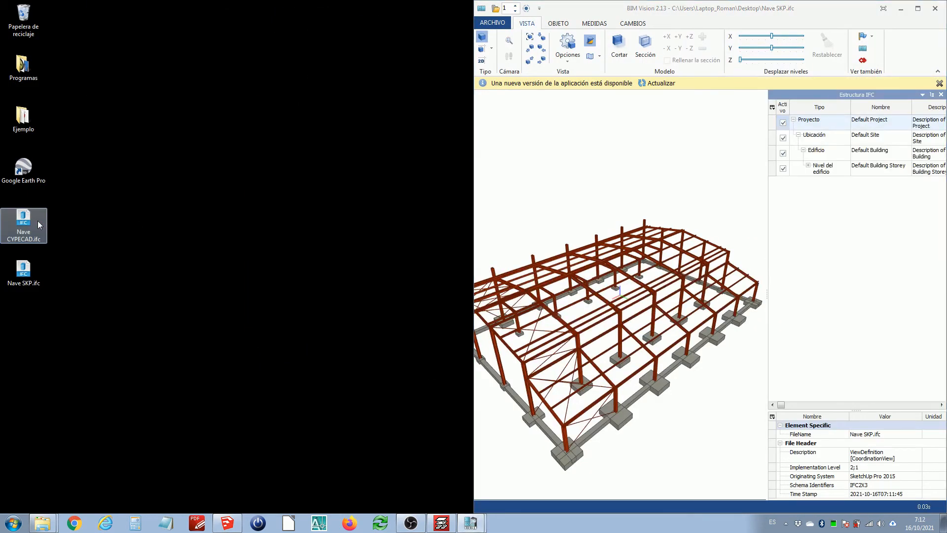
pyautogui.doubleClick(38, 221)
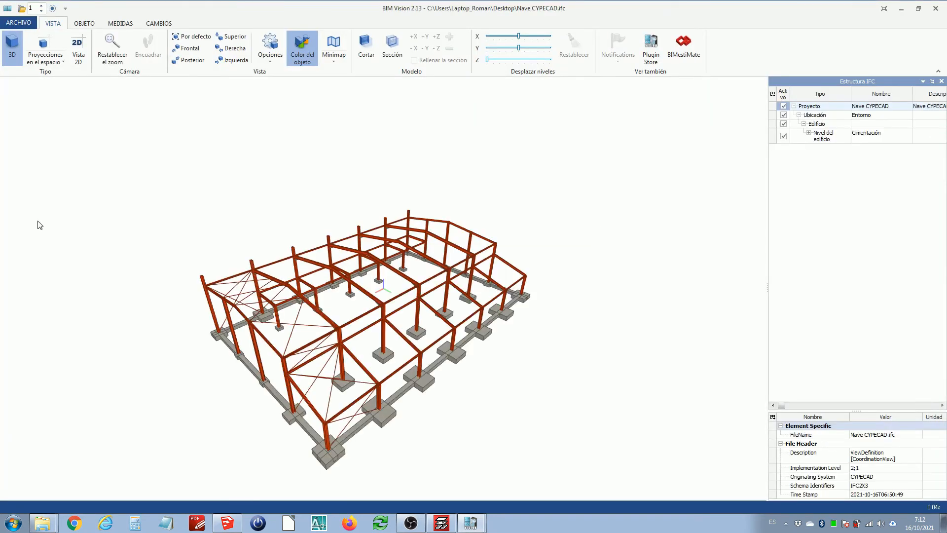
pyautogui.moveTo(594, 8); pyautogui.dragTo(1, 20)
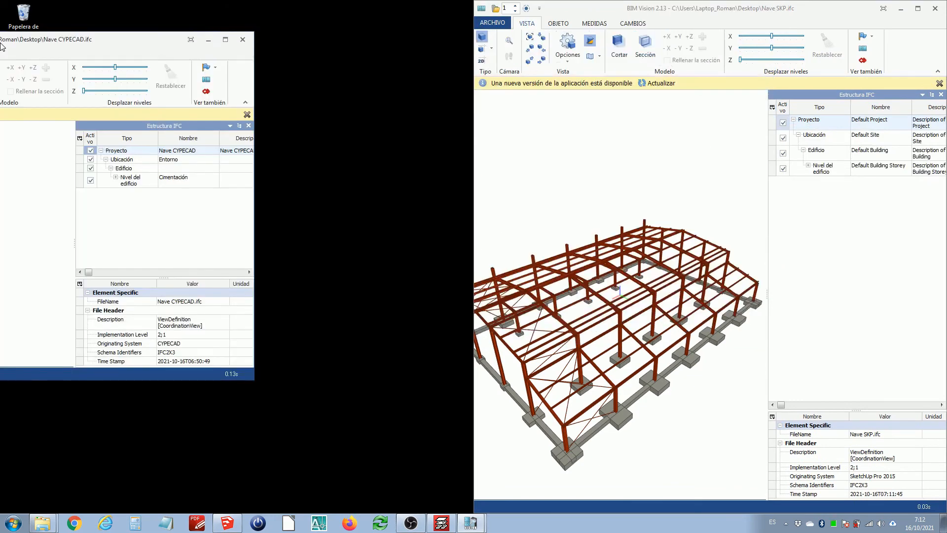
pyautogui.click(391, 150)
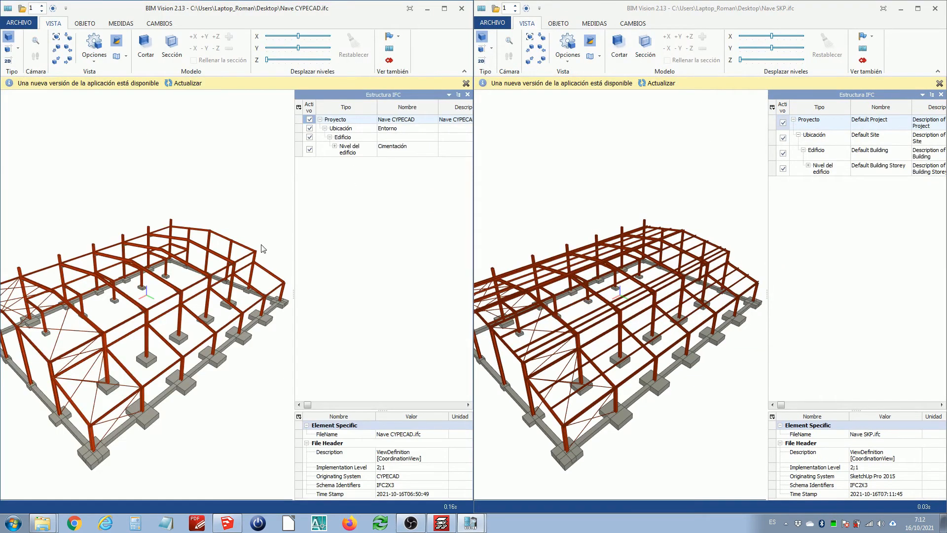
# Compare the original CYPECAD model with the exported SketchUp model by orbiting, zooming and selecting elements in both viewers
pyautogui.moveTo(607, 317); pyautogui.dragTo(614, 331)
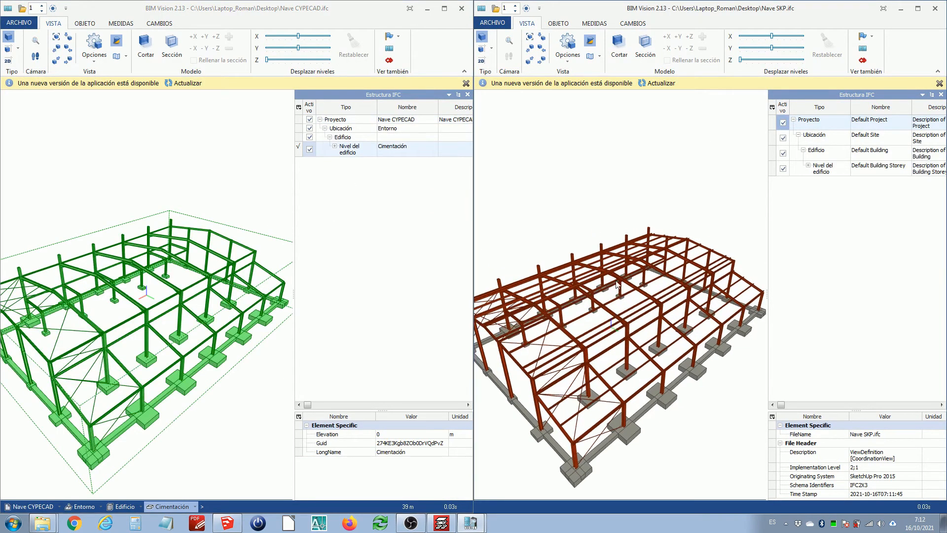
pyautogui.scroll(-3, 616, 280)
pyautogui.scroll(3, 617, 282)
pyautogui.click(593, 322)
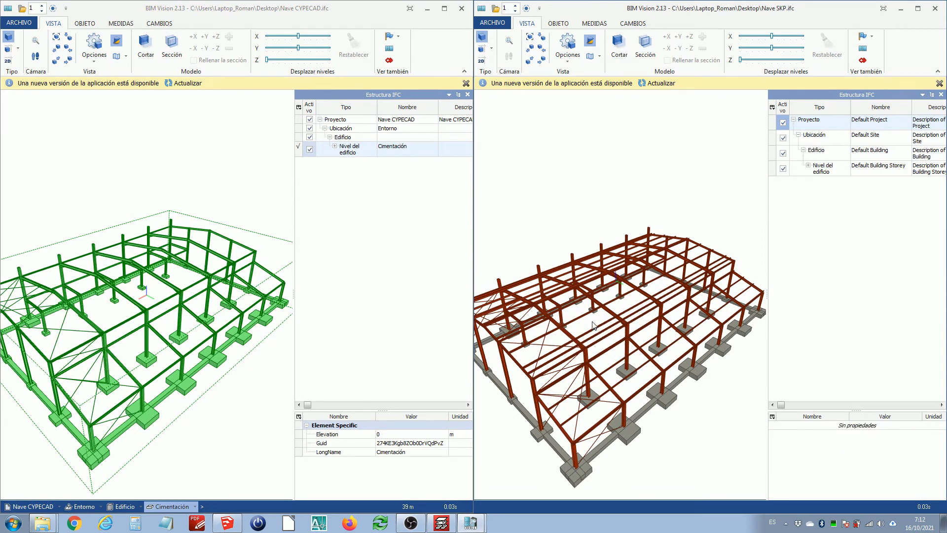
pyautogui.moveTo(593, 323); pyautogui.dragTo(636, 303, button='middle')
pyautogui.scroll(3, 635, 374)
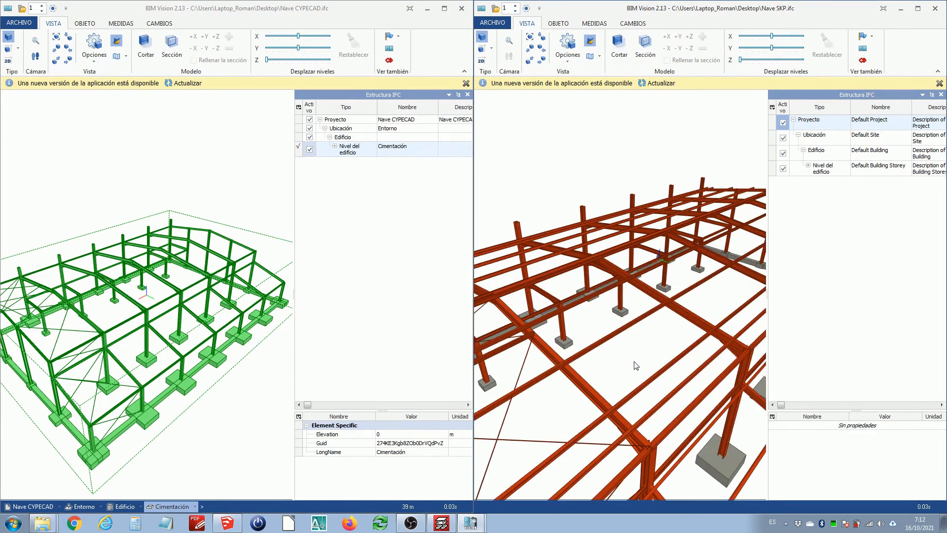
pyautogui.scroll(-5, 636, 370)
pyautogui.moveTo(637, 369); pyautogui.dragTo(624, 359)
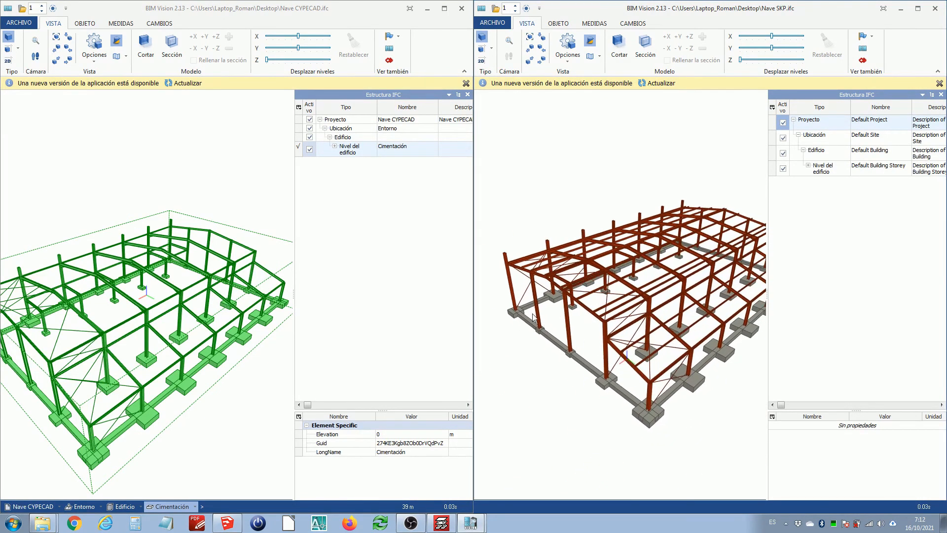
pyautogui.moveTo(684, 359); pyautogui.dragTo(623, 348, button='middle')
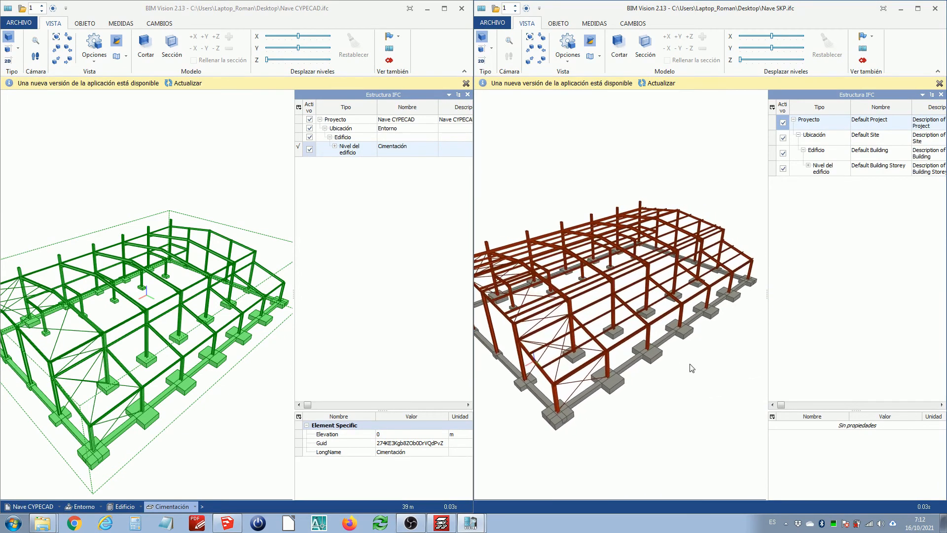
pyautogui.scroll(6, 642, 355)
pyautogui.scroll(-5, 593, 342)
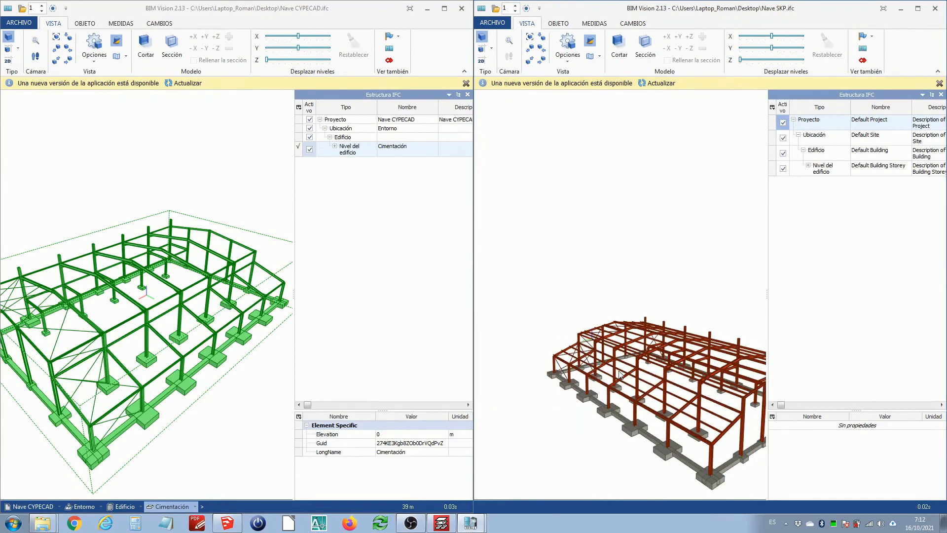
pyautogui.scroll(3, 723, 397)
pyautogui.scroll(3, 698, 394)
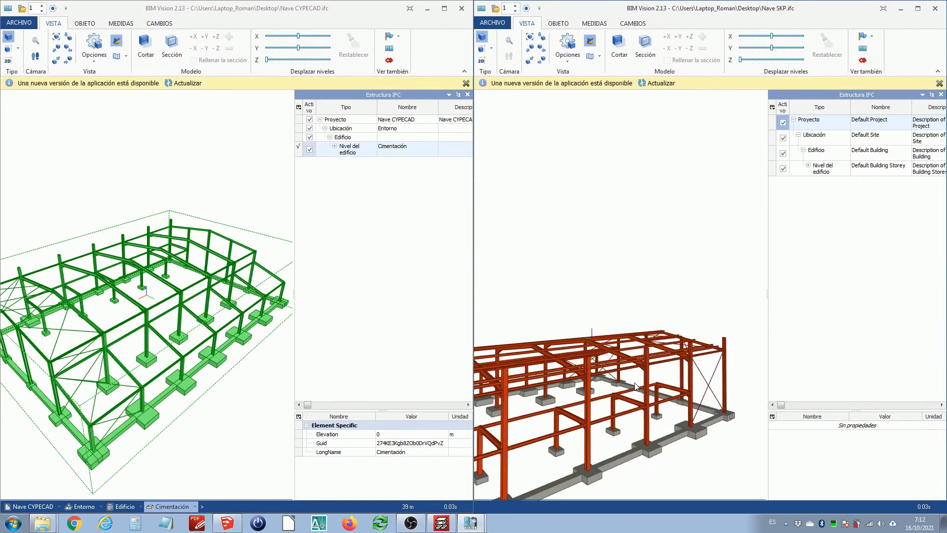
pyautogui.scroll(4, 676, 445)
pyautogui.scroll(2, 677, 447)
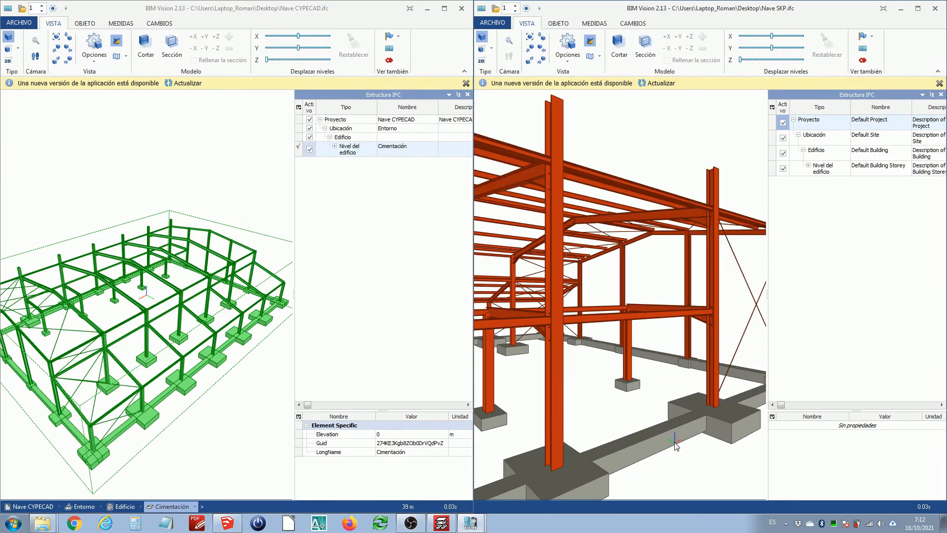
pyautogui.click(663, 440)
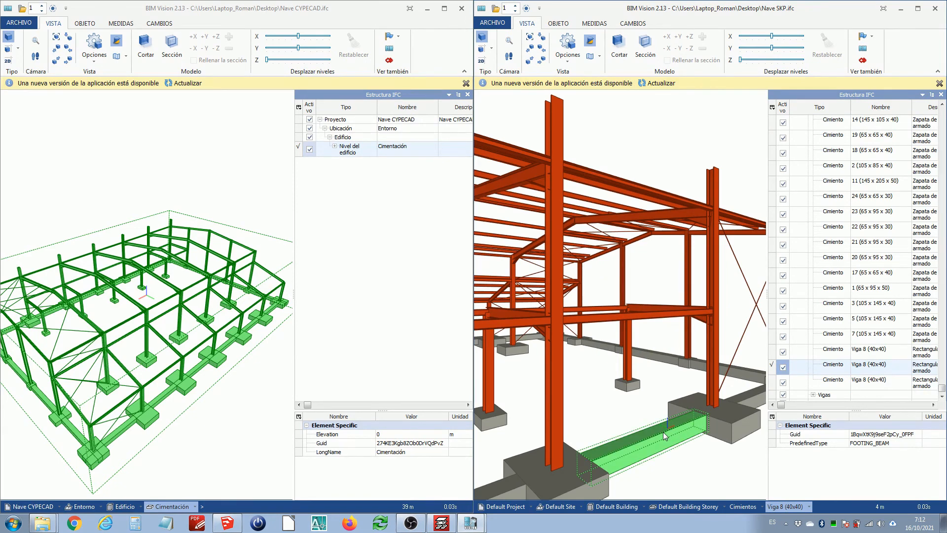
pyautogui.moveTo(663, 433); pyautogui.dragTo(622, 455)
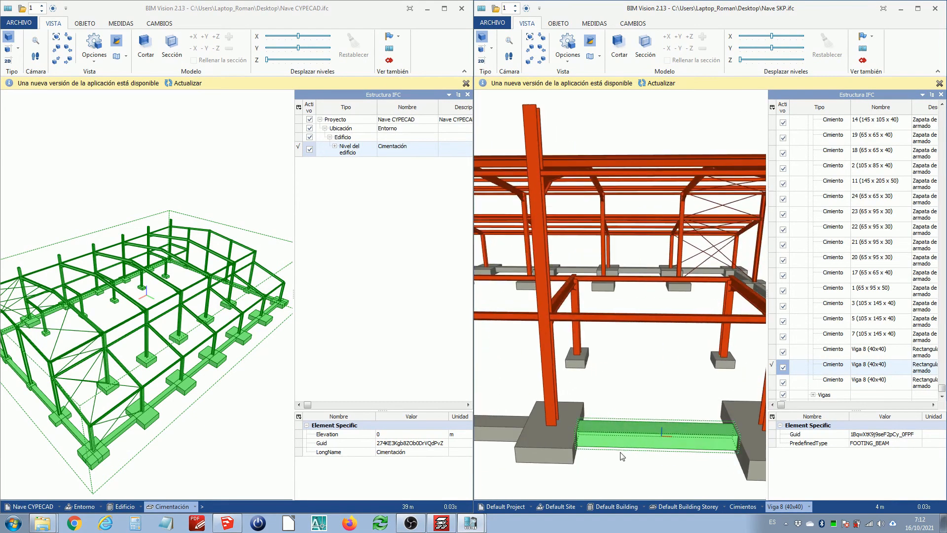
pyautogui.click(209, 397)
pyautogui.scroll(4, 197, 376)
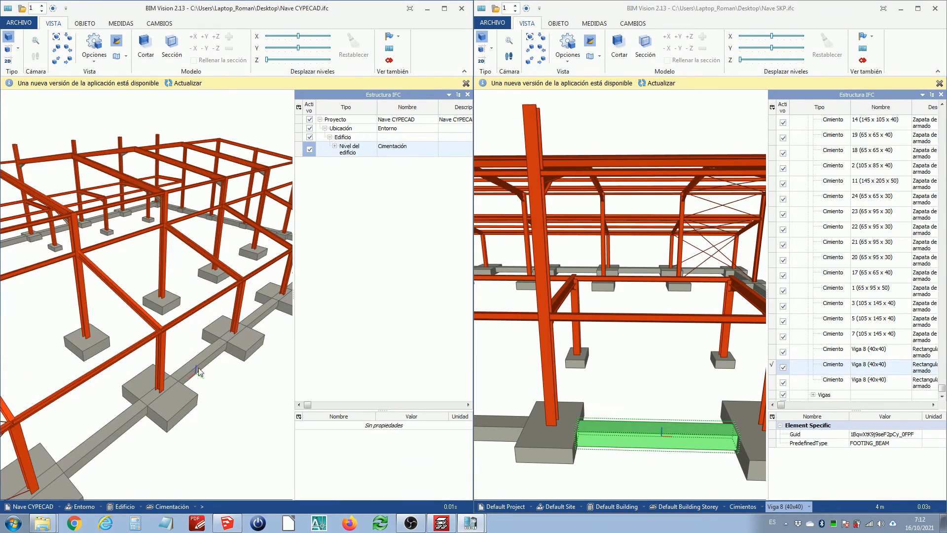
# Close the IFC structure panels in both viewers and examine the exported purlins and footings in the SketchUp model
pyautogui.click(468, 94)
pyautogui.click(941, 94)
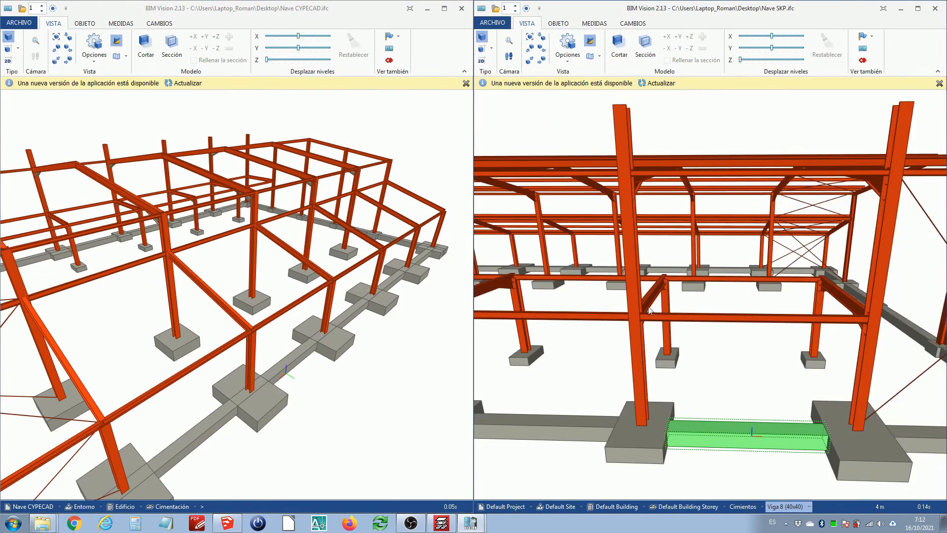
pyautogui.moveTo(710, 355); pyautogui.dragTo(739, 350)
pyautogui.scroll(-5, 739, 350)
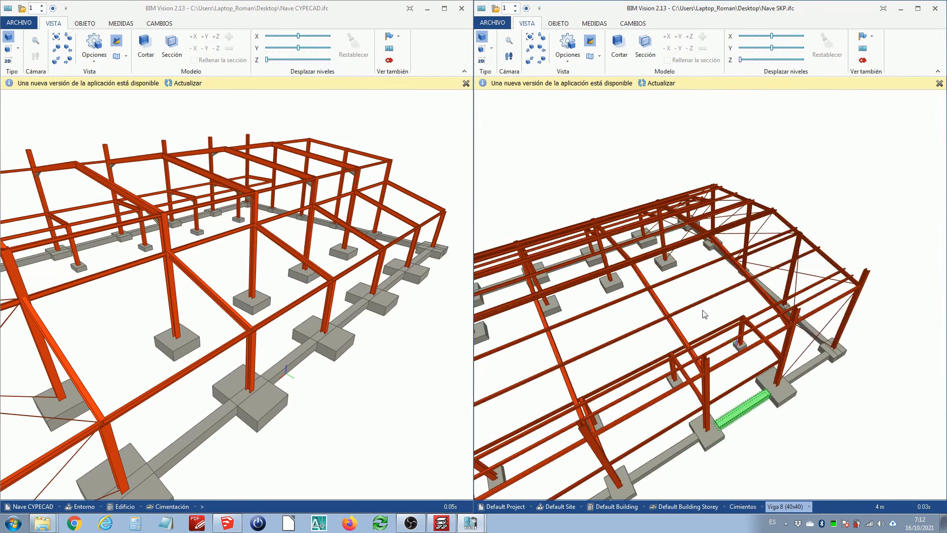
pyautogui.click(698, 305)
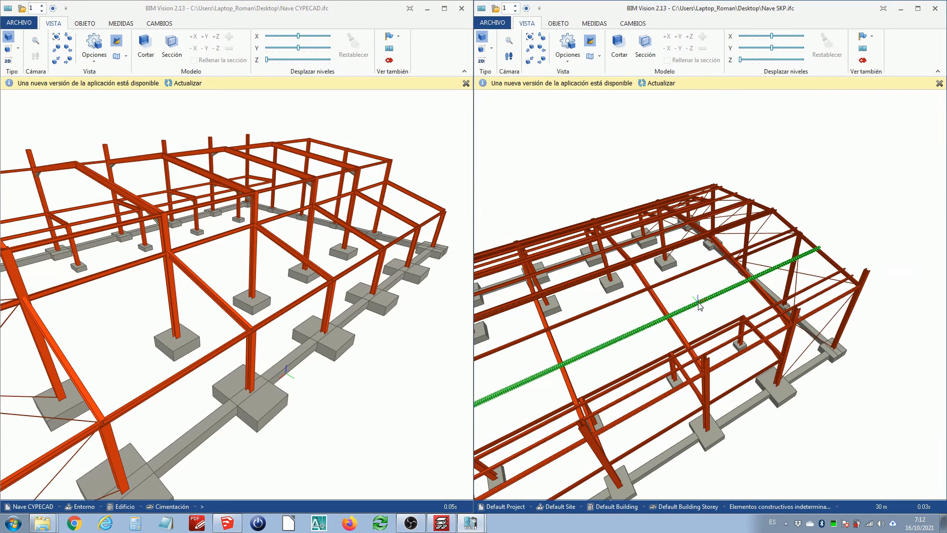
pyautogui.scroll(-3, 698, 305)
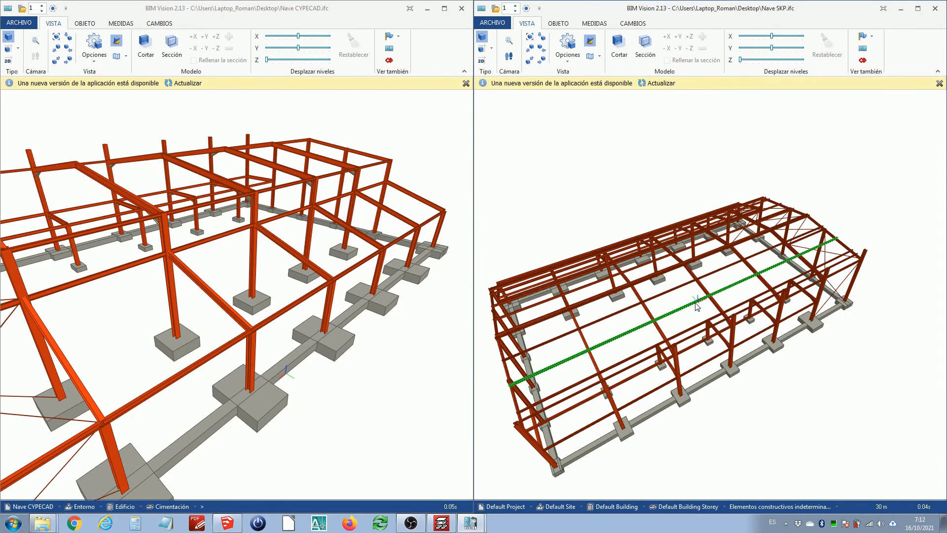
pyautogui.moveTo(640, 317); pyautogui.dragTo(662, 306)
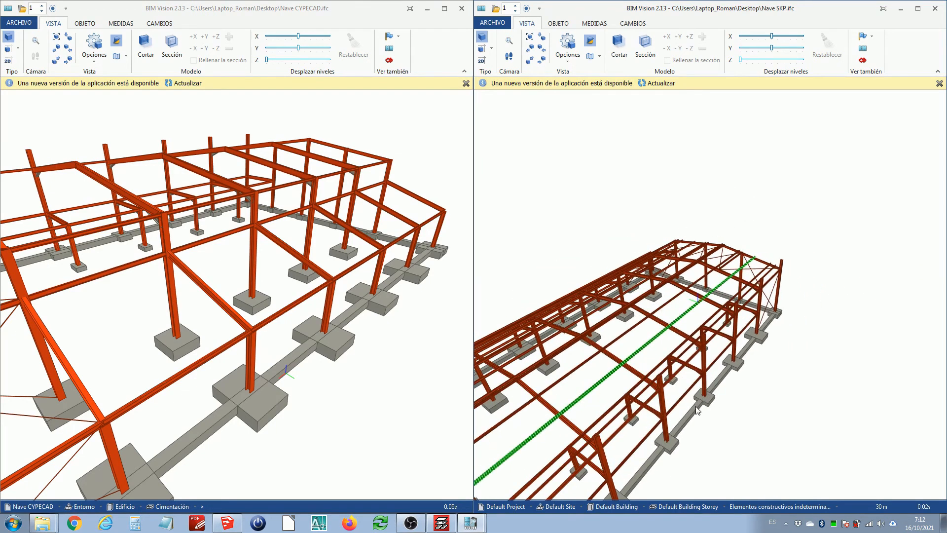
pyautogui.click(705, 397)
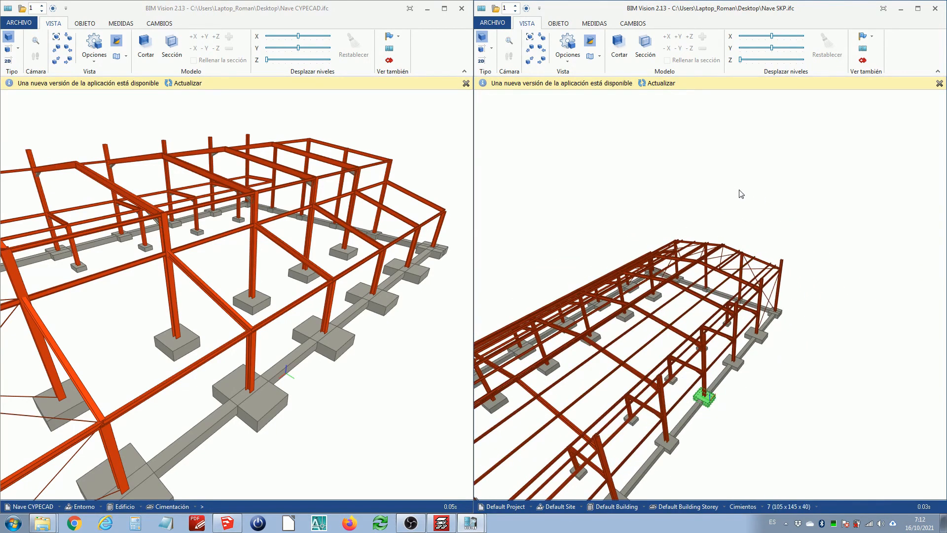